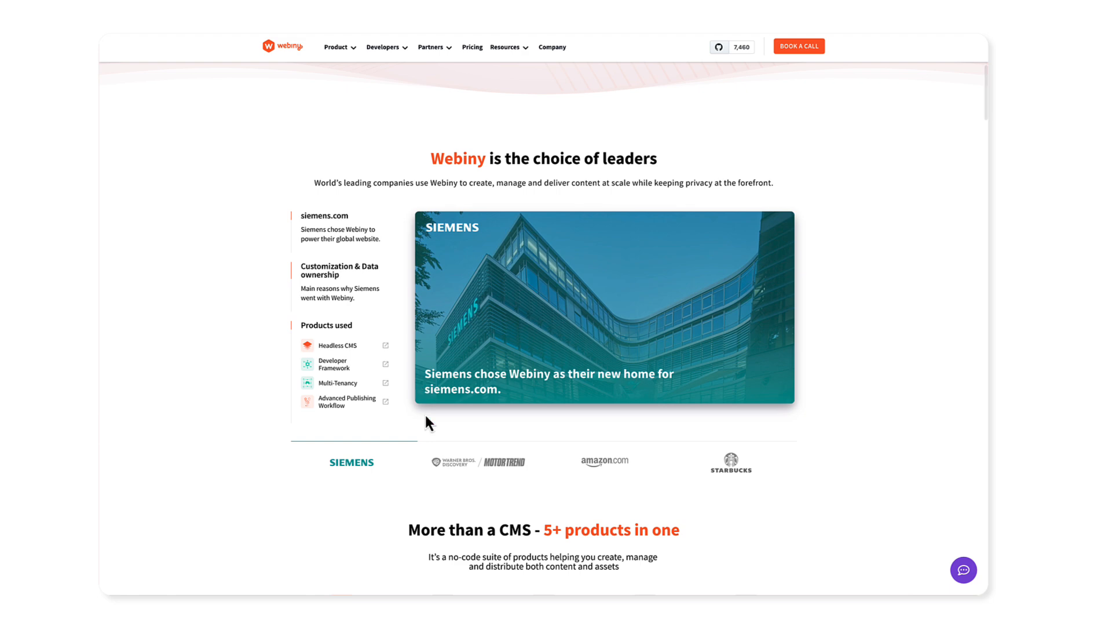
# View the customer stories for Warner Bros. Discovery/MotorTrend, Amazon, Starbucks and Siemens on the Webiny homepage
pyautogui.click(503, 474)
pyautogui.click(632, 465)
pyautogui.click(710, 473)
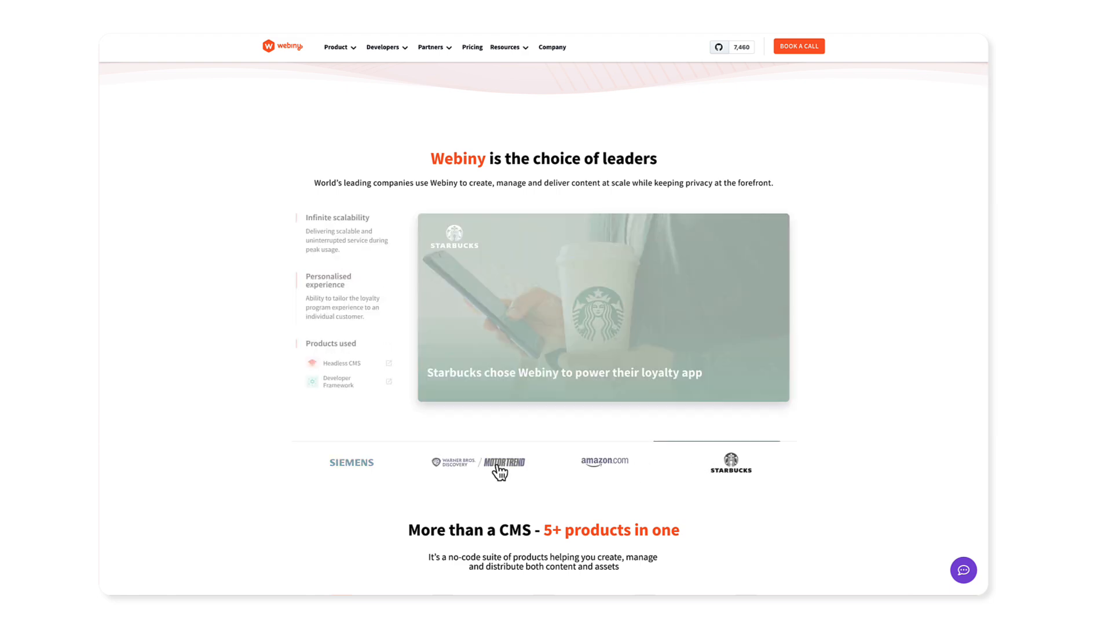
pyautogui.click(348, 462)
# Switch the homepage's "5+ products in one" showcase to Page Builder and back to Headless CMS
pyautogui.scroll(-5, 169, 288)
pyautogui.scroll(-5, 168, 287)
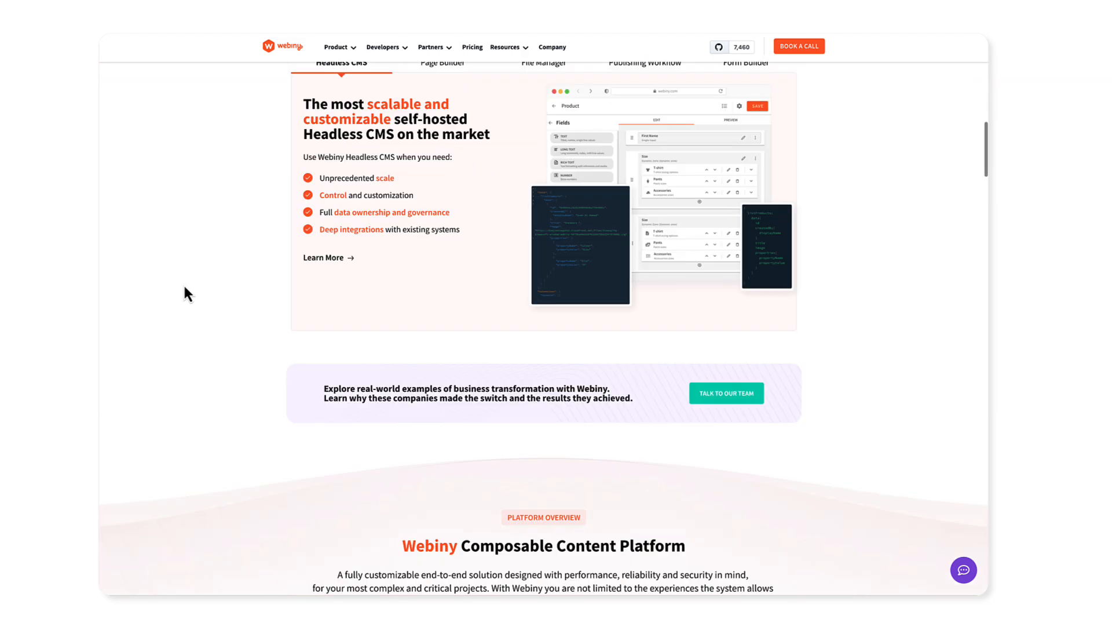
pyautogui.scroll(5, 184, 293)
pyautogui.click(446, 354)
pyautogui.click(388, 361)
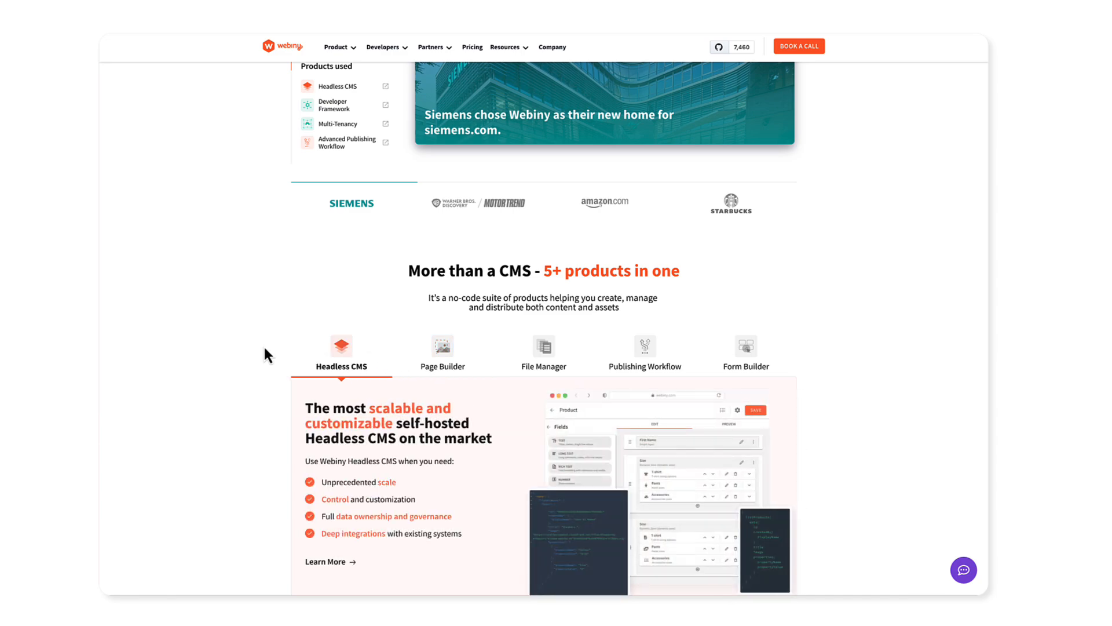
# Look through the homepage's Webiny approach comparison, customization examples such as the custom filter, and self-hosting benefits
pyautogui.scroll(-10, 256, 342)
pyautogui.scroll(-20, 251, 339)
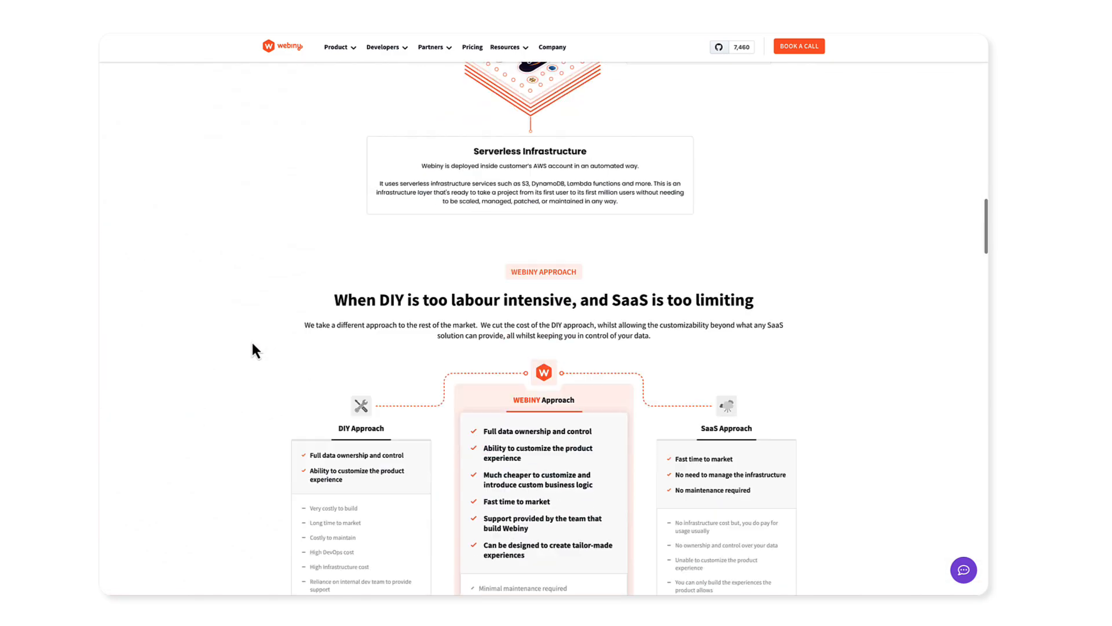
pyautogui.scroll(-15, 575, 329)
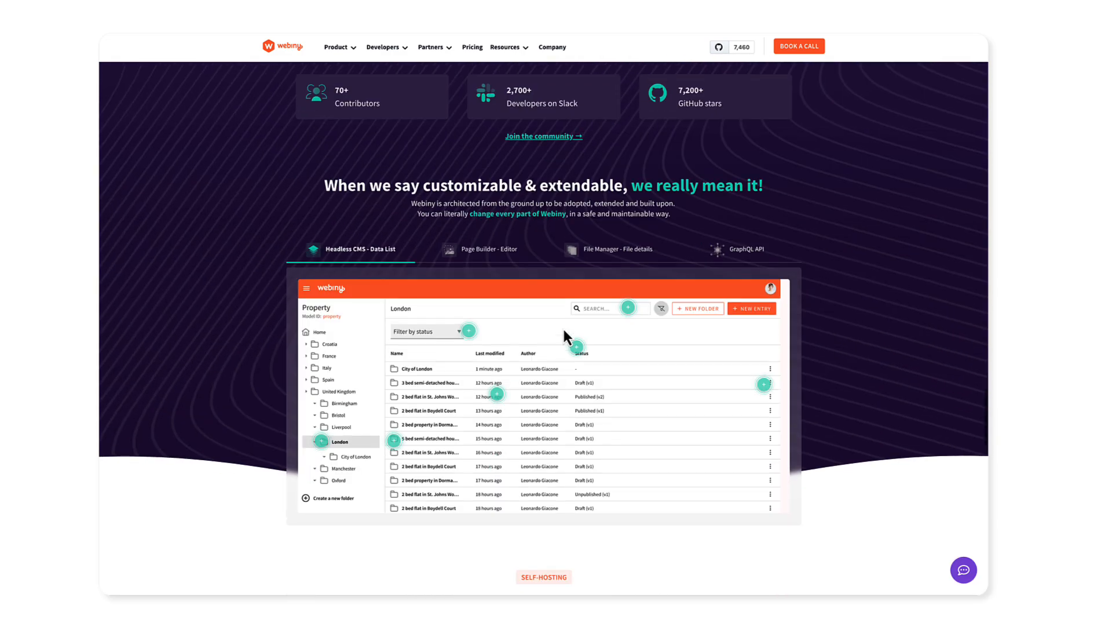
pyautogui.moveTo(577, 355)
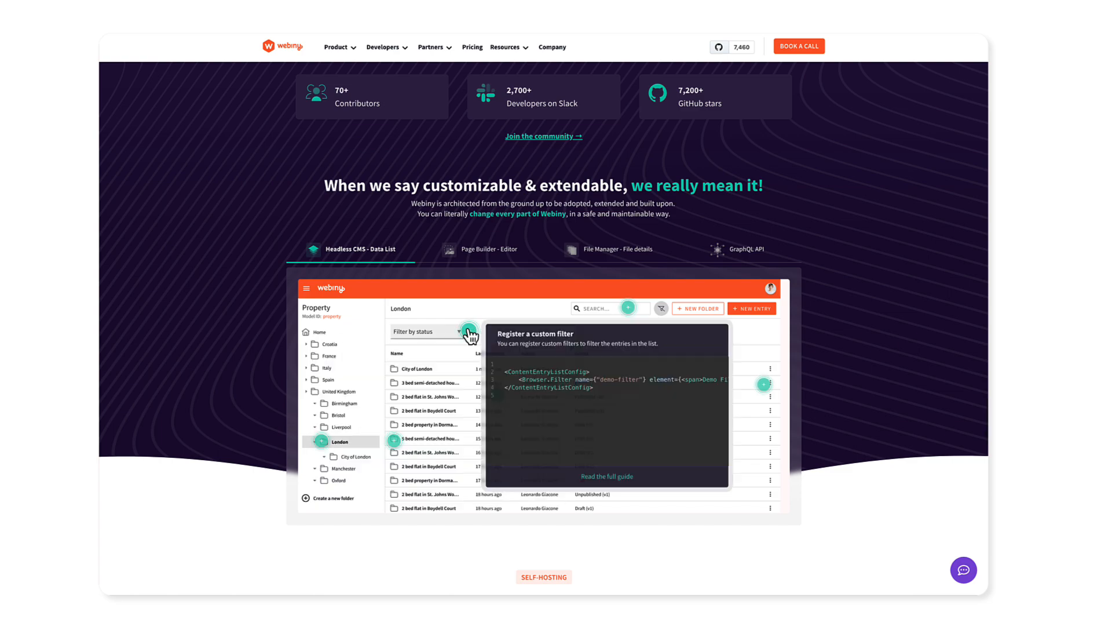
pyautogui.scroll(-5, 216, 237)
pyautogui.scroll(-15, 217, 238)
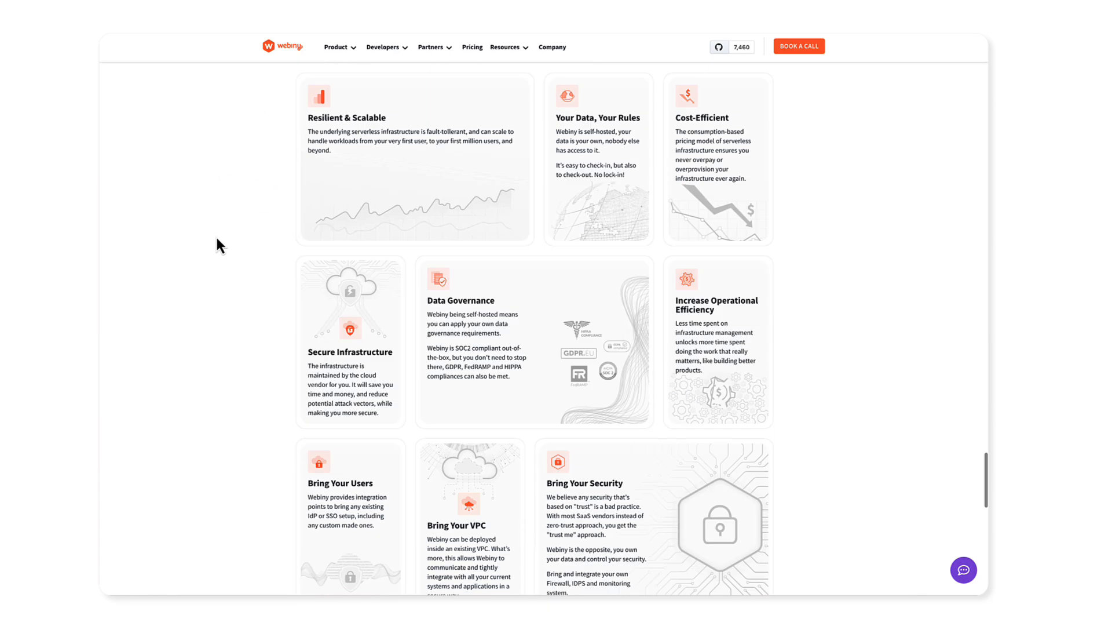
pyautogui.scroll(20, 216, 238)
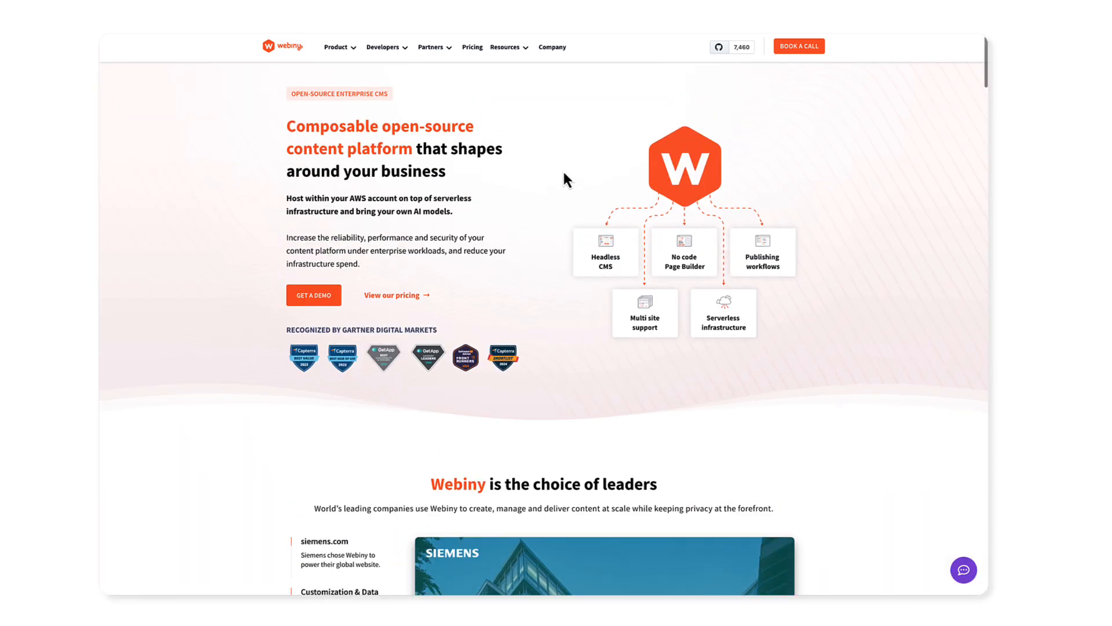
# Visit the Headless CMS product page, and examine the plans and feature comparison on the Pricing page
pyautogui.moveTo(338, 63)
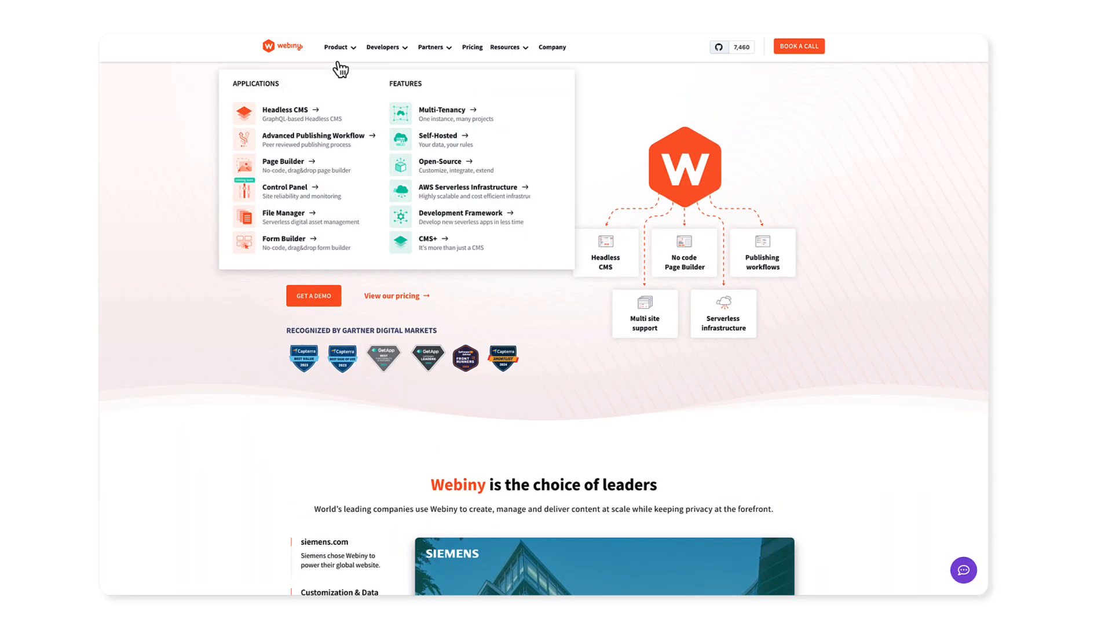
pyautogui.click(289, 114)
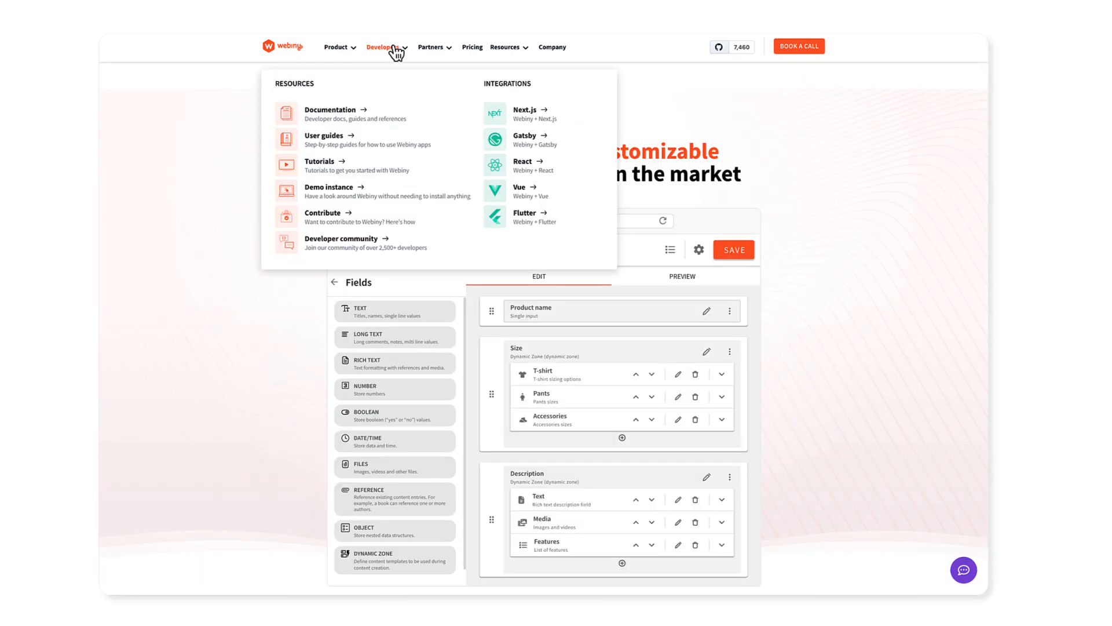
pyautogui.click(472, 48)
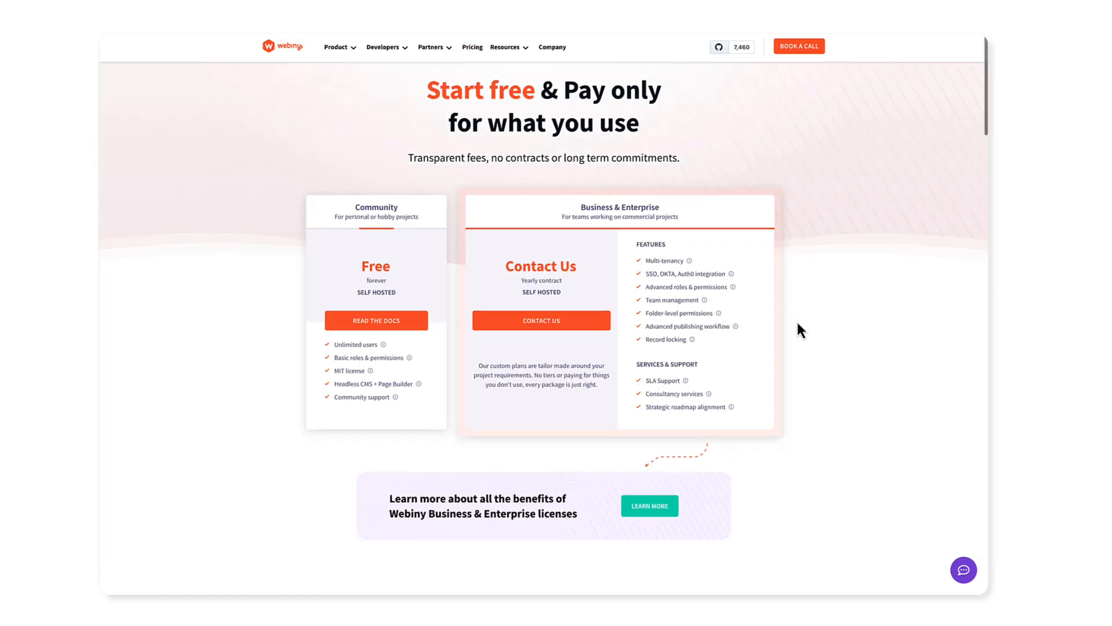
pyautogui.scroll(-10, 797, 319)
pyautogui.scroll(-15, 798, 329)
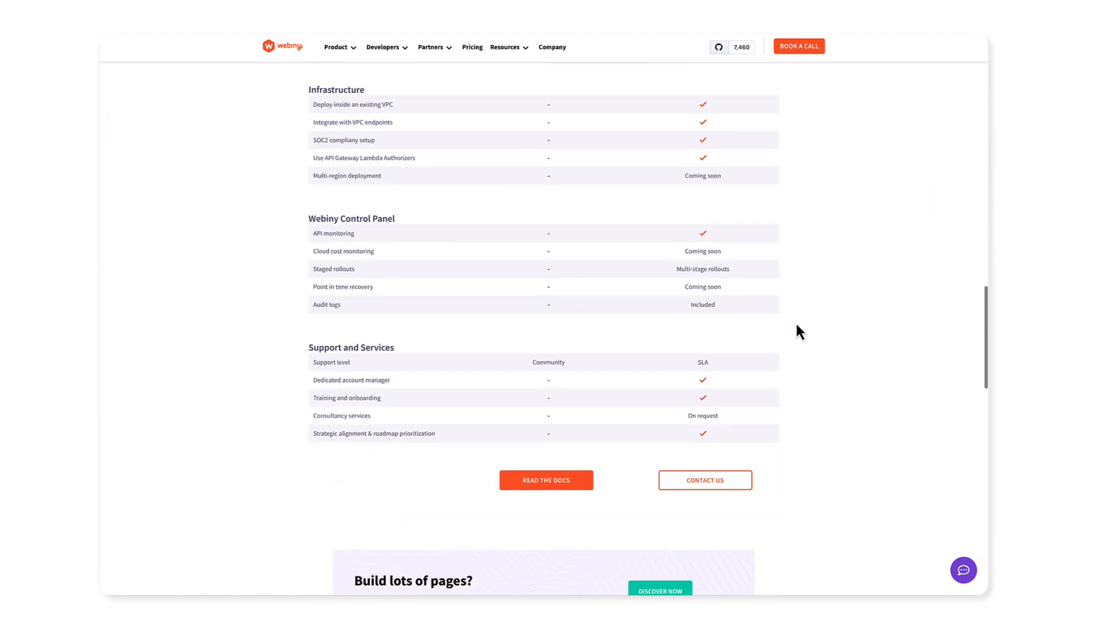
# Expand the pricing FAQ answers on hidden costs, switching plans and seeing a demo, and collapse them again
pyautogui.click(615, 204)
pyautogui.click(602, 179)
pyautogui.click(596, 136)
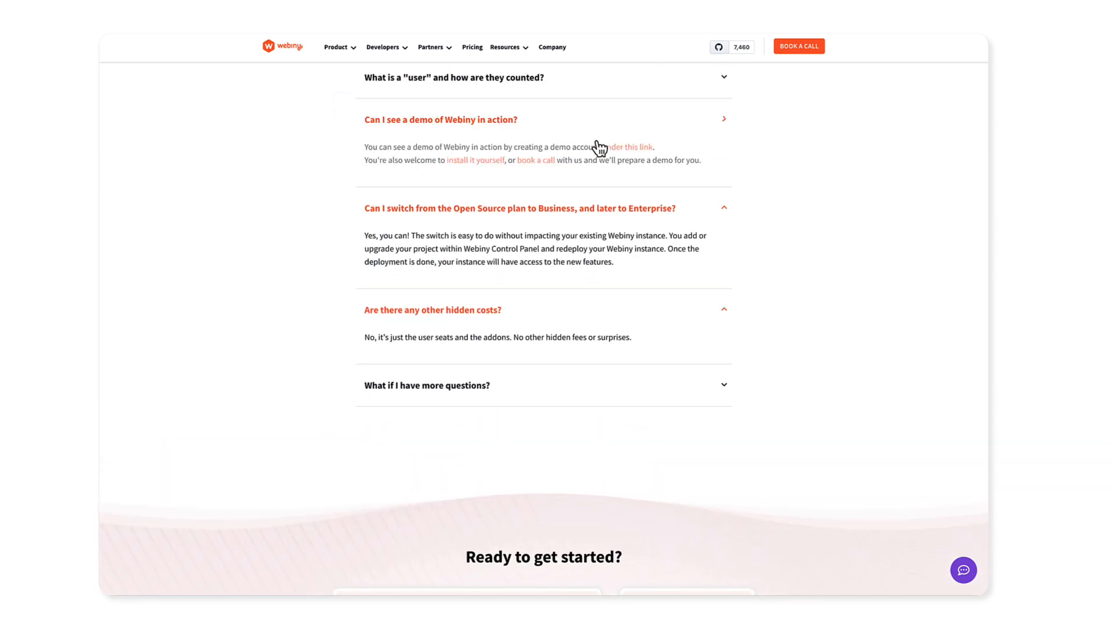
pyautogui.click(596, 123)
pyautogui.click(592, 172)
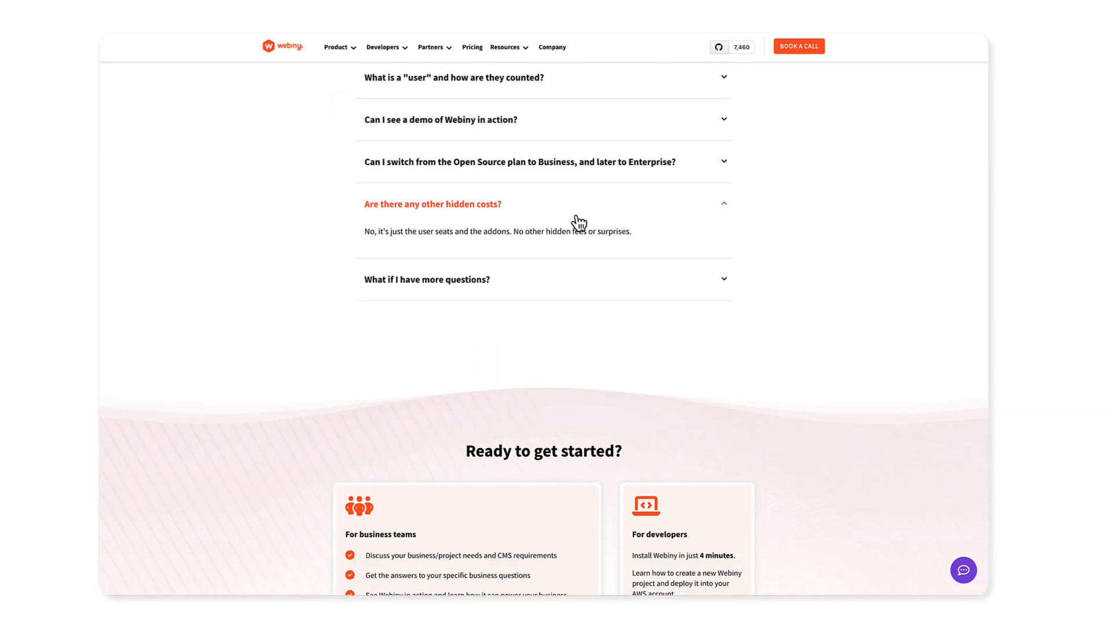
pyautogui.click(575, 221)
pyautogui.scroll(20, 301, 305)
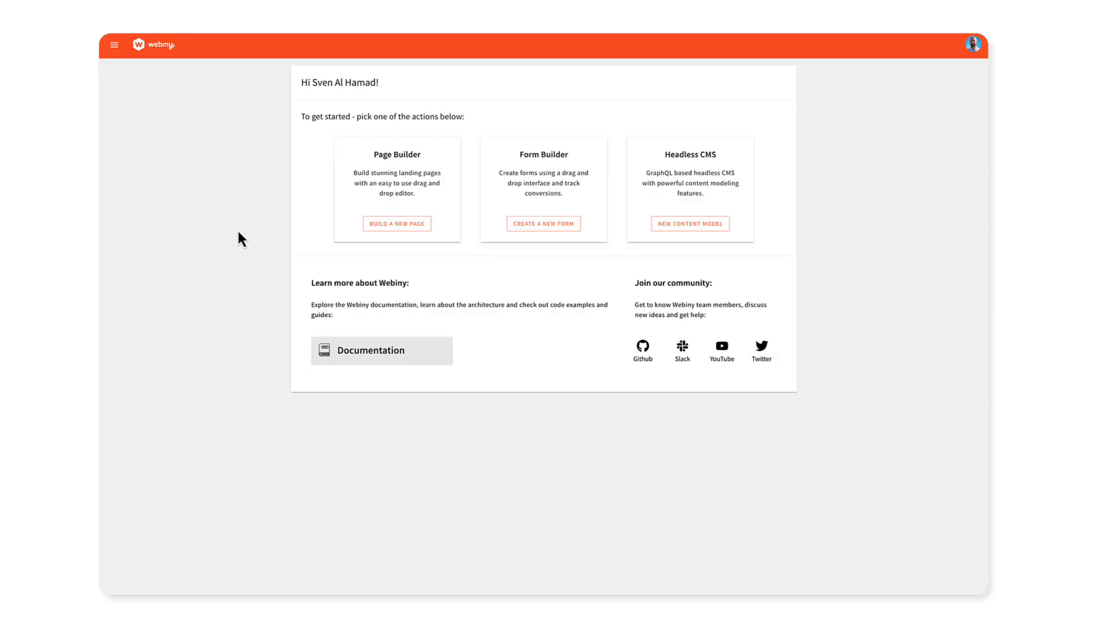
# Open the Pages list of the Page Builder and look over its folders and pages
pyautogui.click(114, 44)
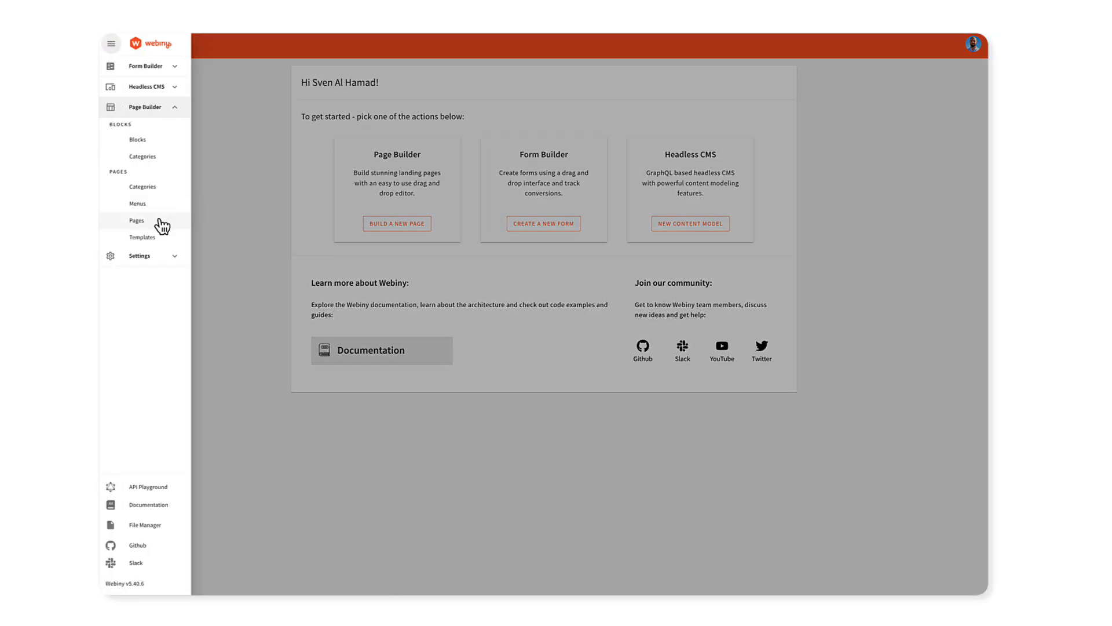
pyautogui.click(163, 224)
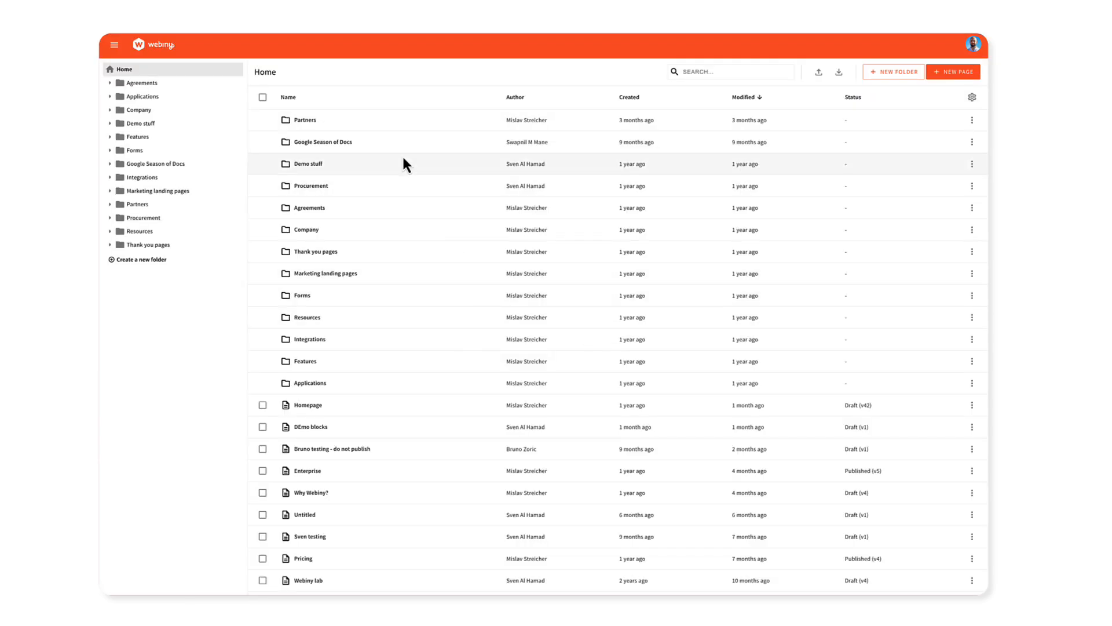
pyautogui.scroll(-2, 470, 320)
pyautogui.scroll(2, 599, 355)
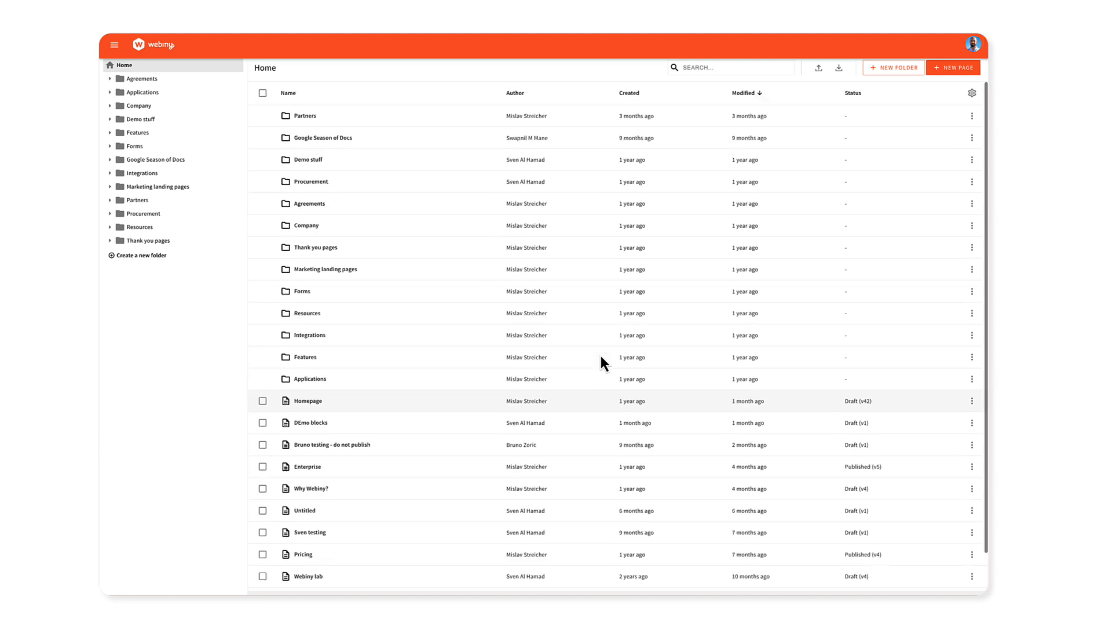
pyautogui.scroll(1, 307, 115)
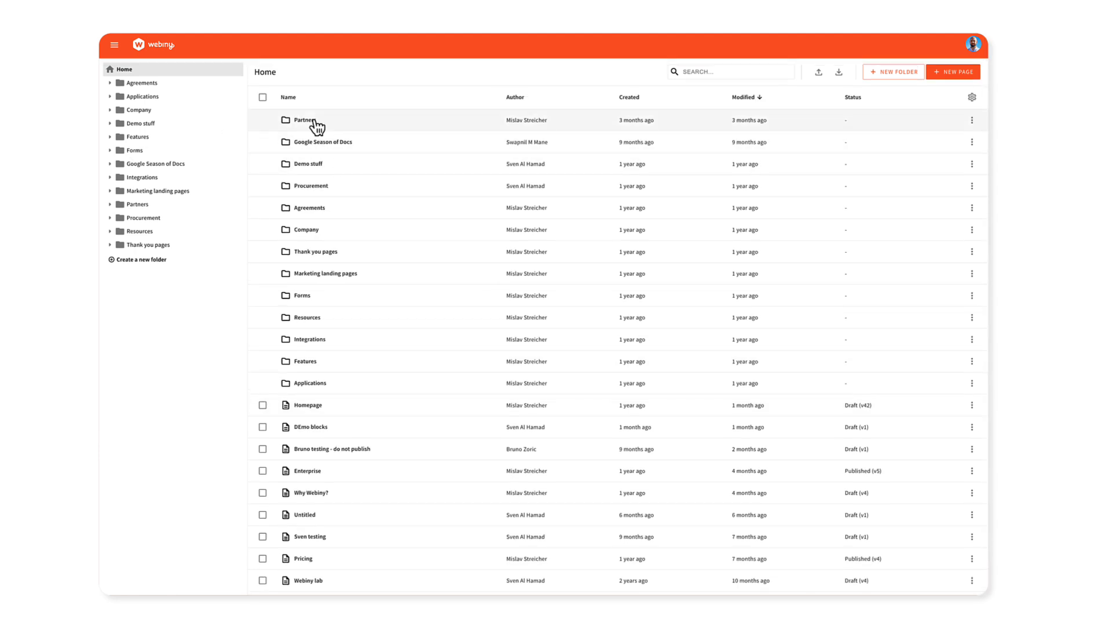
# View the pages in the Partners folder and return to the Home folder
pyautogui.click(314, 120)
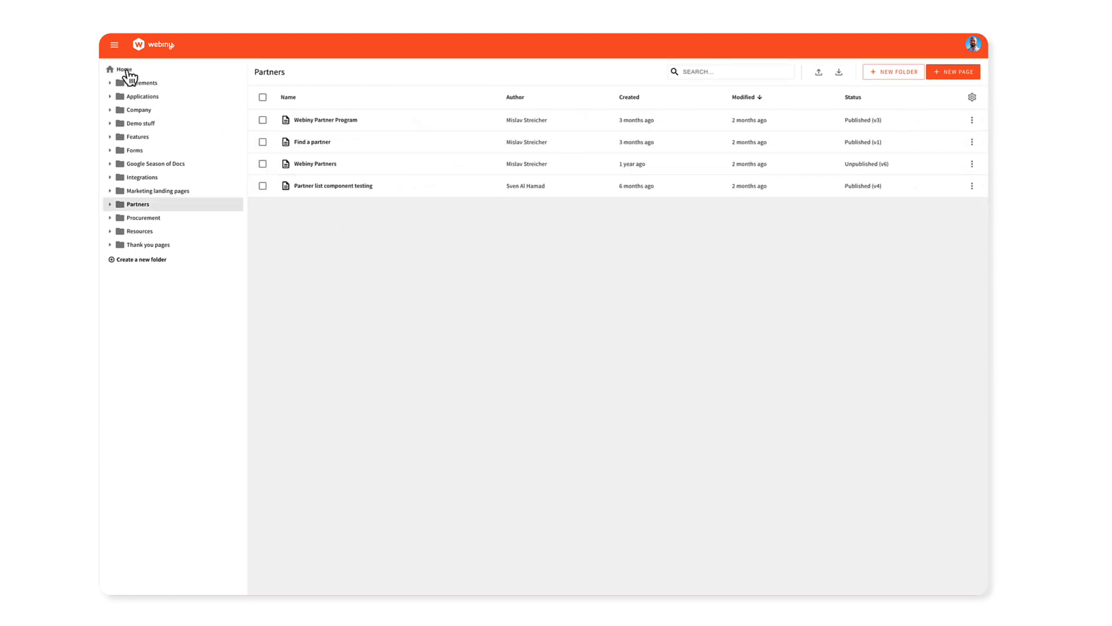
pyautogui.click(125, 70)
pyautogui.scroll(-1, 376, 370)
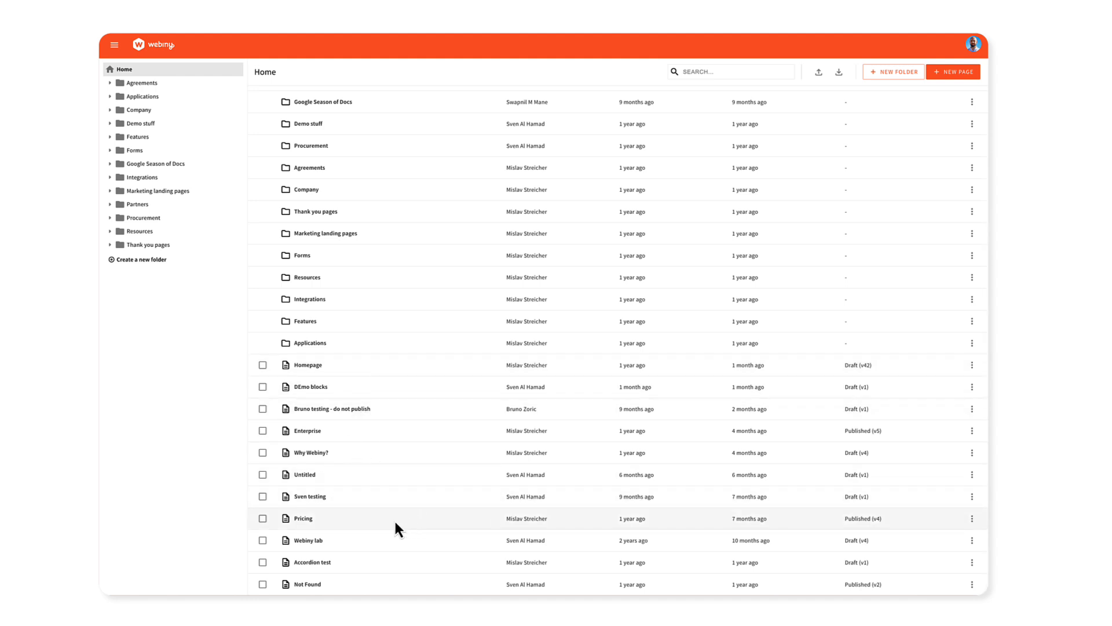
# Open the preview of the Homepage page and look through its content
pyautogui.click(318, 366)
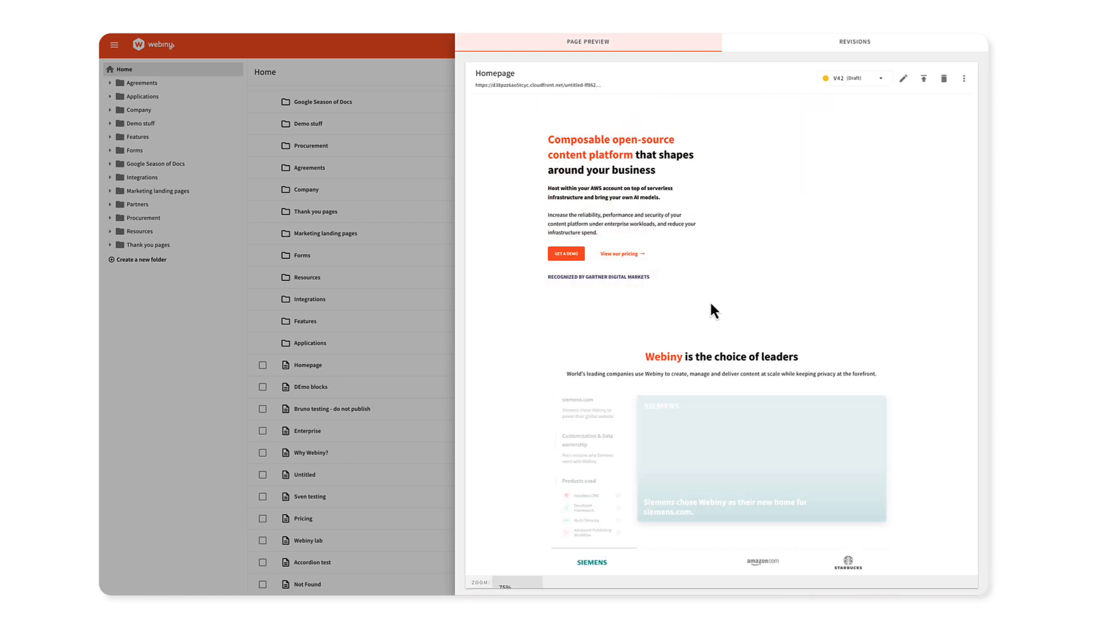
pyautogui.scroll(-15, 794, 349)
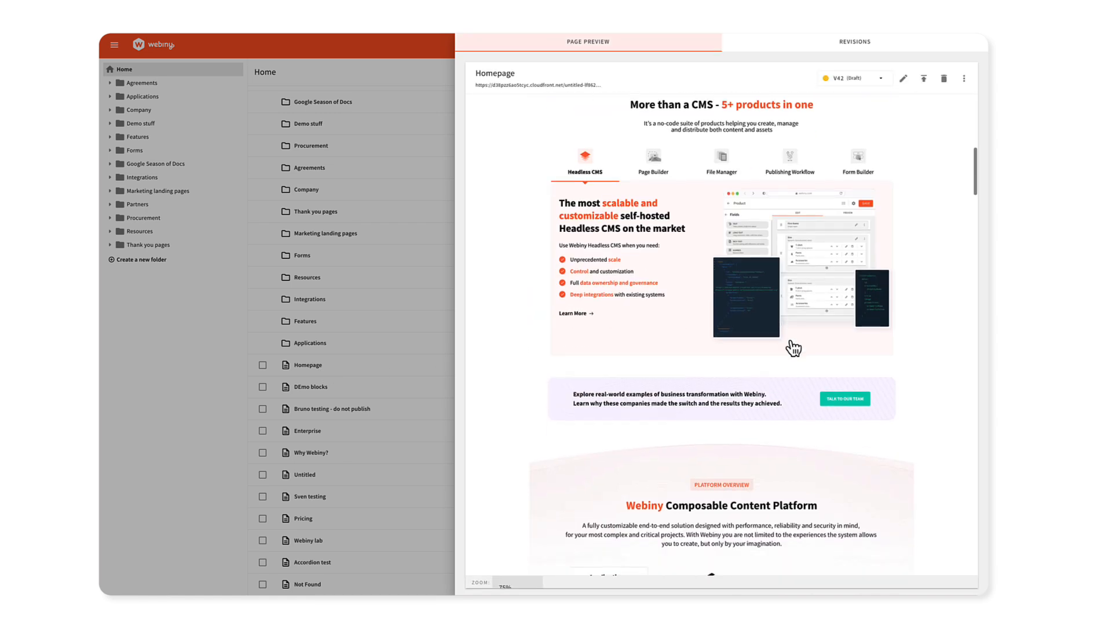
pyautogui.scroll(10, 794, 349)
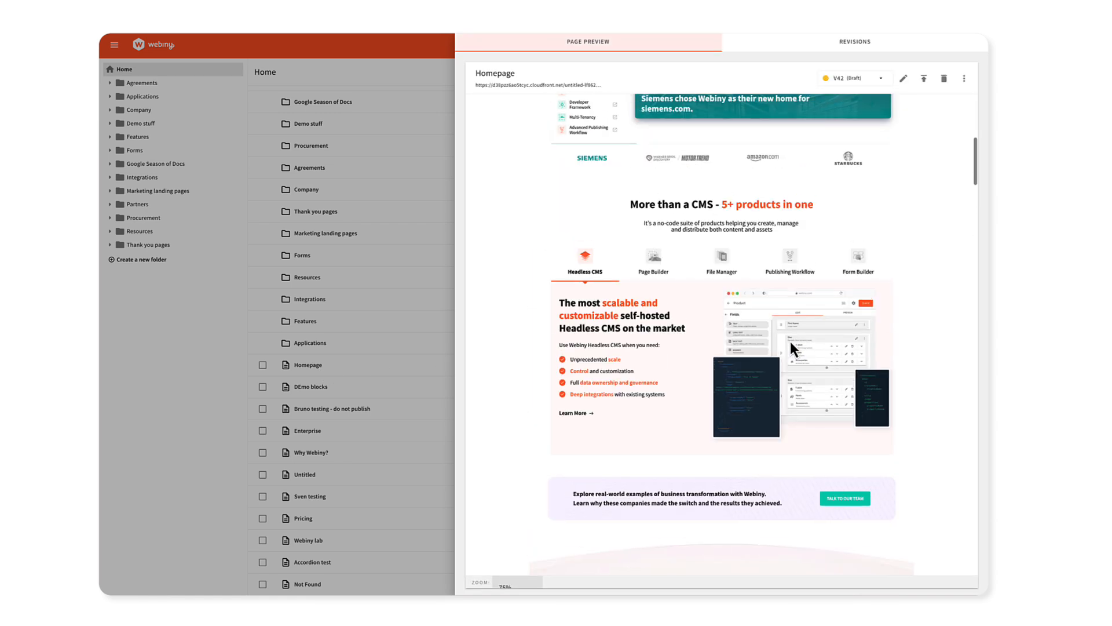
# Try the Page Builder, File Manager, Publishing Workflow and Headless CMS product sections in the Homepage preview
pyautogui.click(666, 267)
pyautogui.click(736, 270)
pyautogui.click(774, 269)
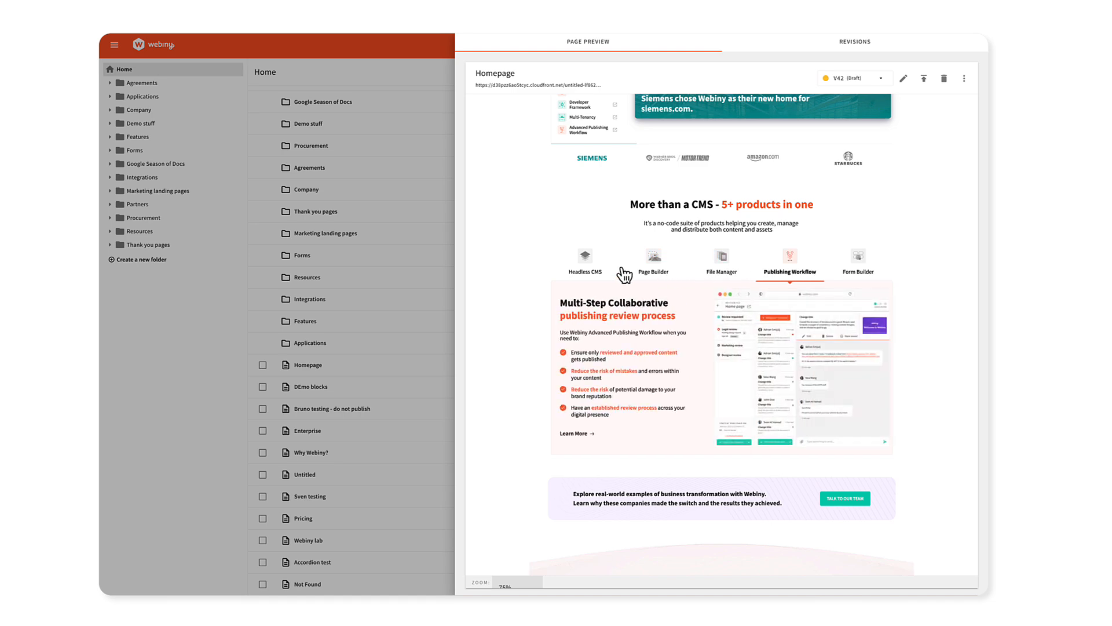
pyautogui.click(611, 270)
pyautogui.scroll(4, 687, 332)
pyautogui.scroll(3, 687, 332)
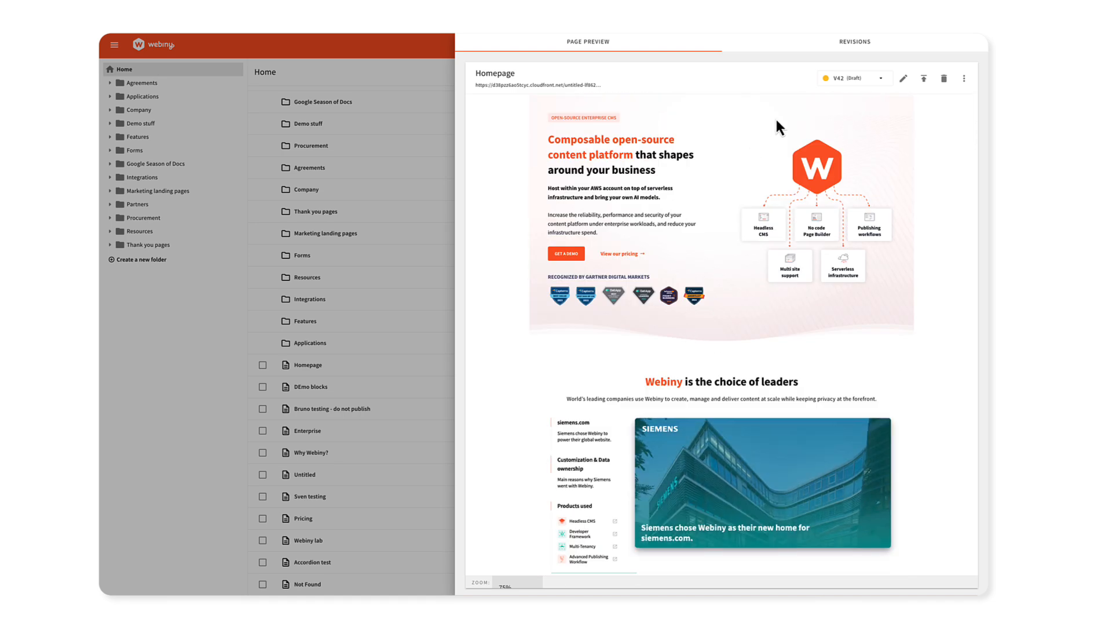
# Review the Homepage's revision history and the actions available for published revision #41, and return to the page preview
pyautogui.click(827, 57)
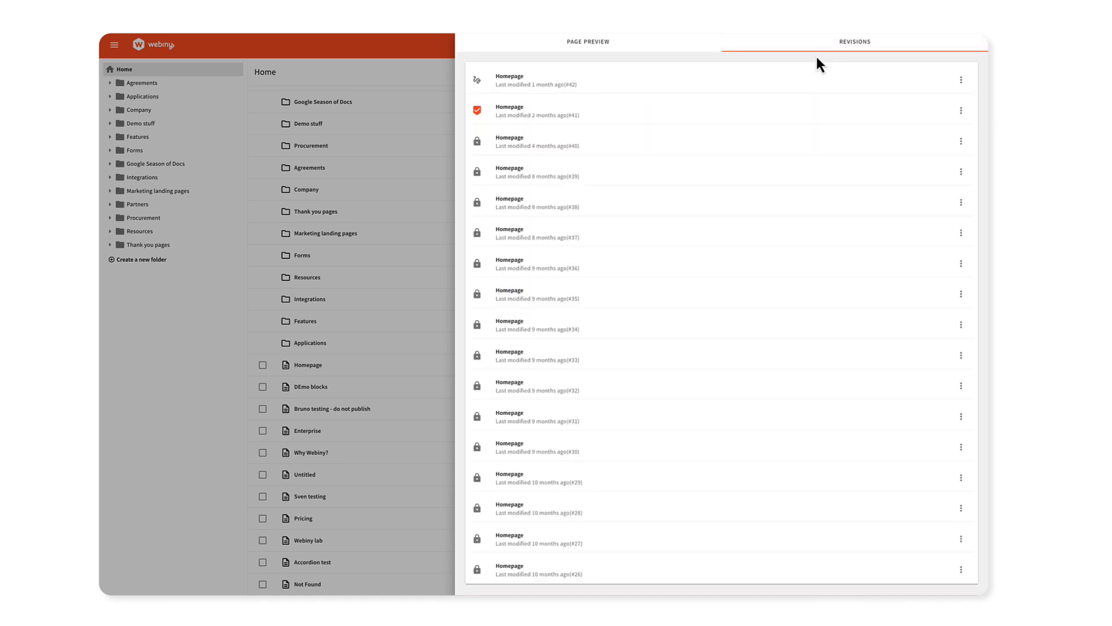
pyautogui.scroll(-10, 599, 250)
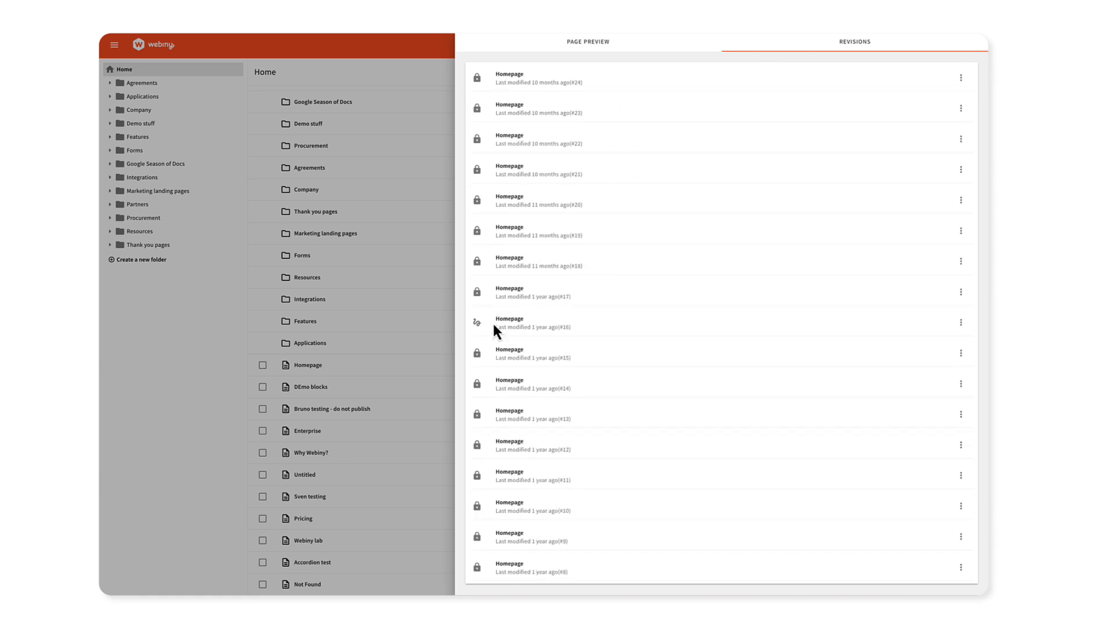
pyautogui.scroll(10, 588, 285)
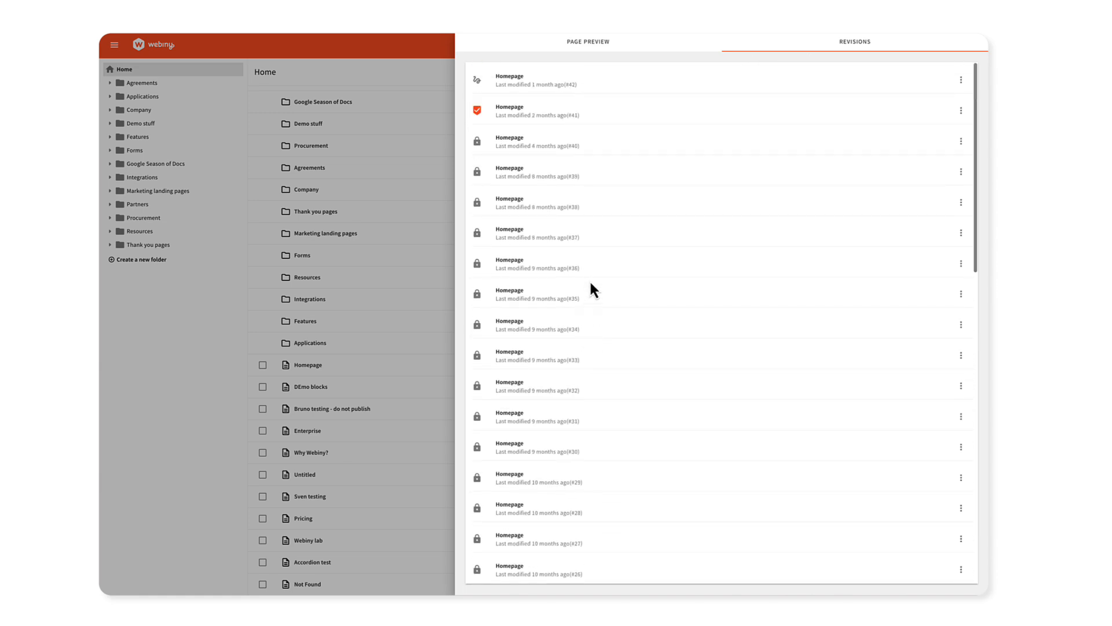
pyautogui.click(960, 111)
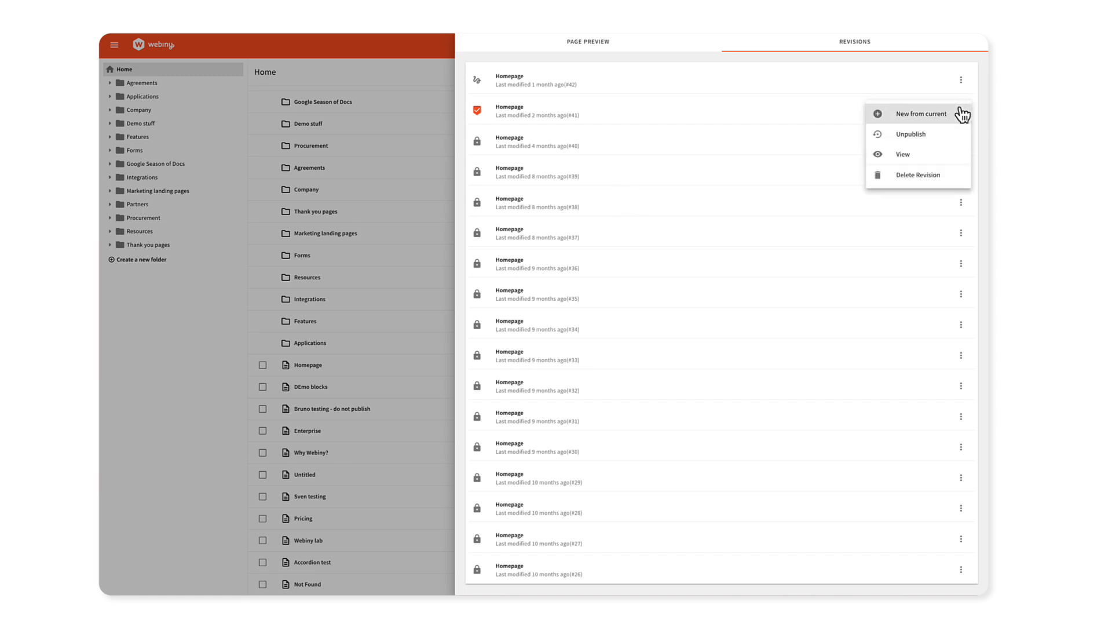
pyautogui.click(613, 200)
pyautogui.click(596, 41)
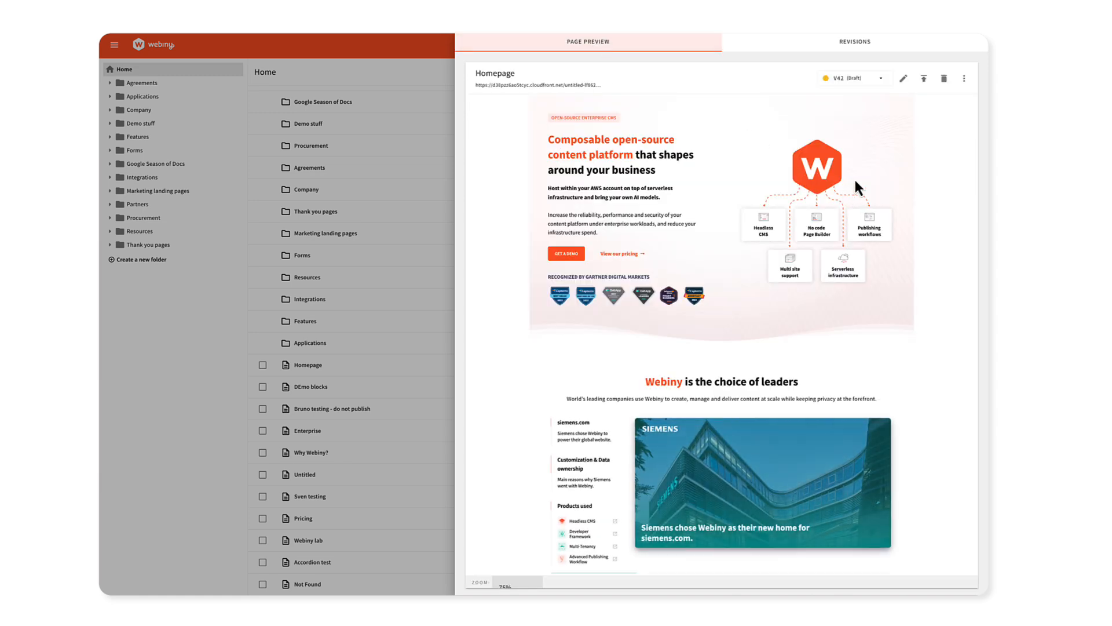
# Check the Homepage's selectable versions and additional page actions, and close the preview
pyautogui.click(877, 78)
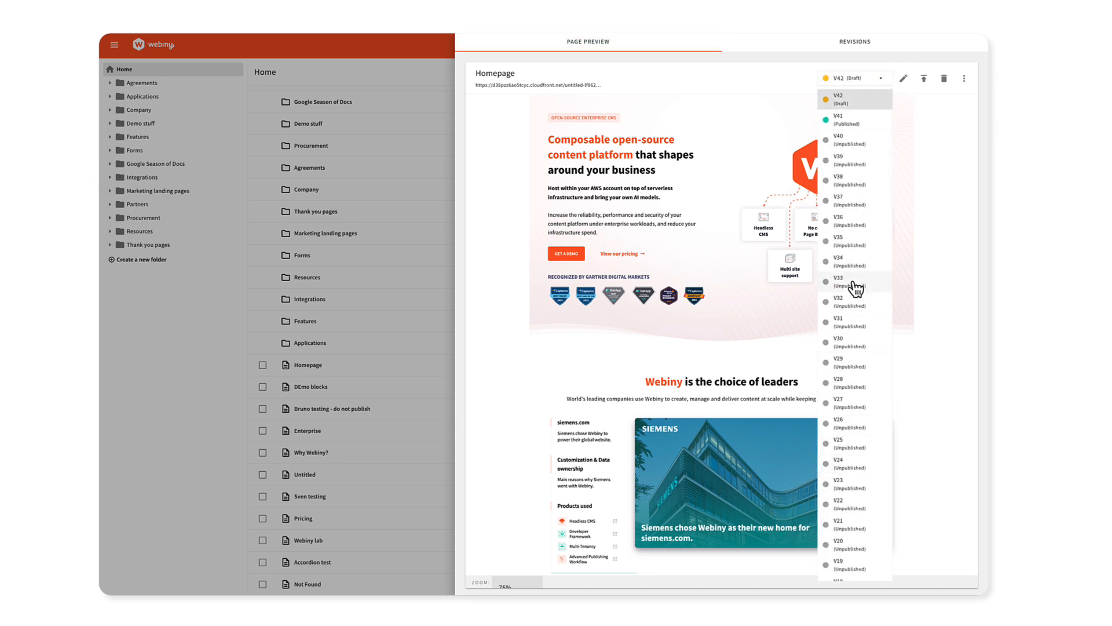
pyautogui.click(739, 311)
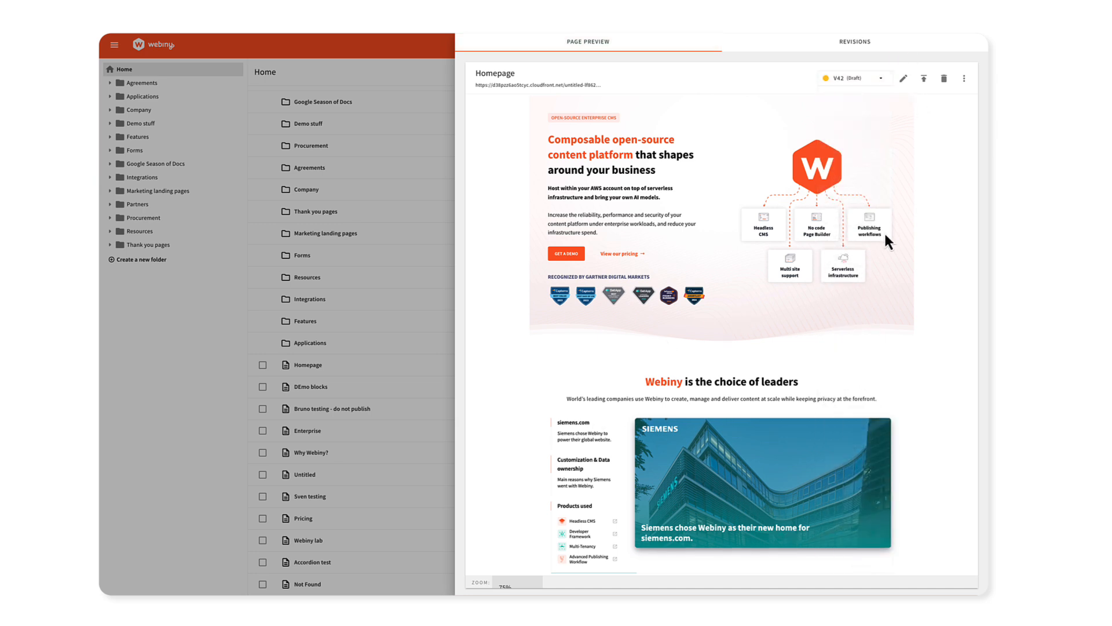
pyautogui.click(964, 79)
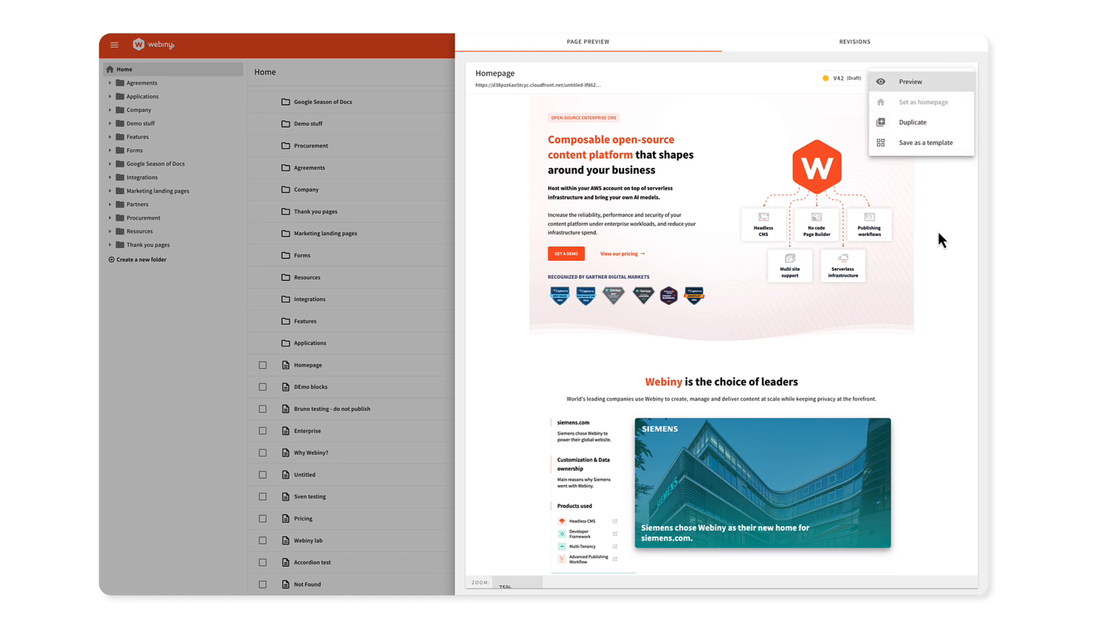
pyautogui.click(503, 241)
pyautogui.click(399, 78)
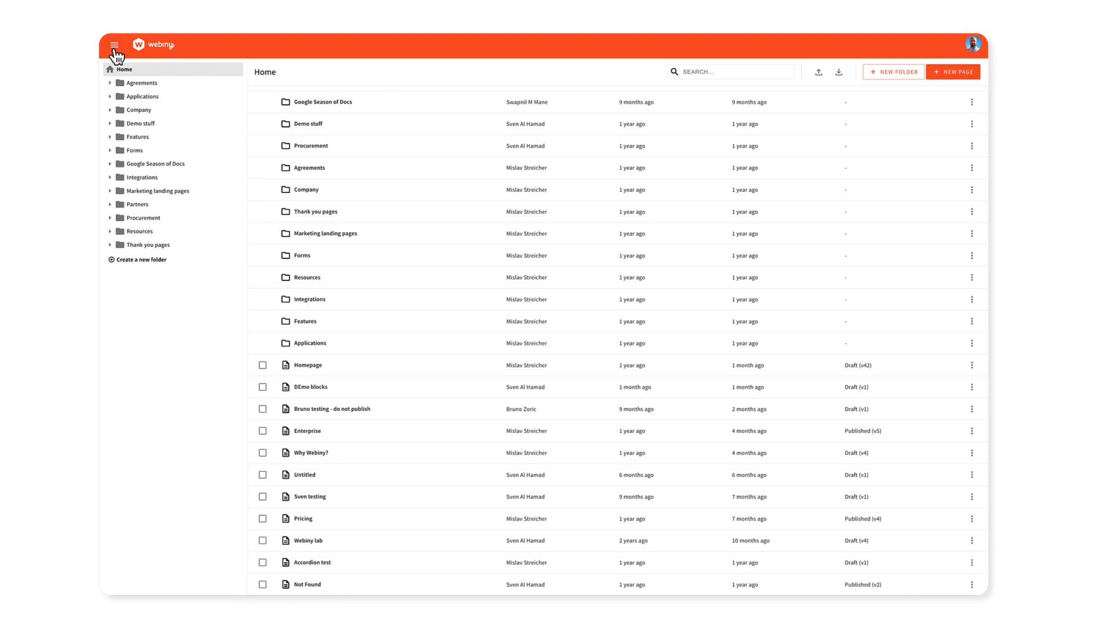
# Look over the Page Builder's block and page areas in the main navigation
pyautogui.click(115, 46)
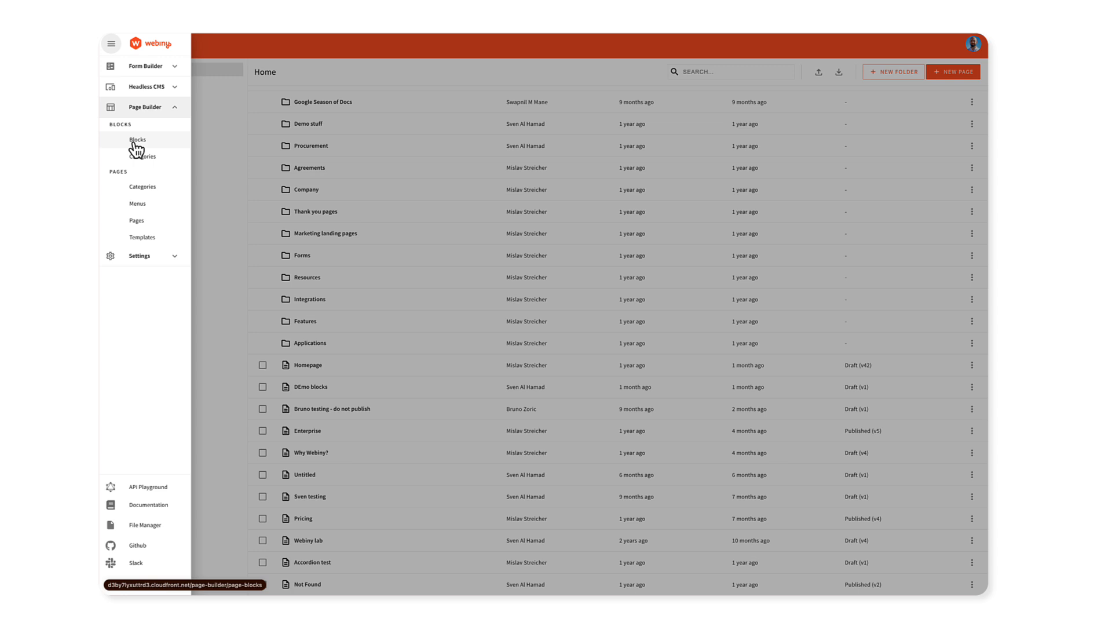
pyautogui.click(218, 273)
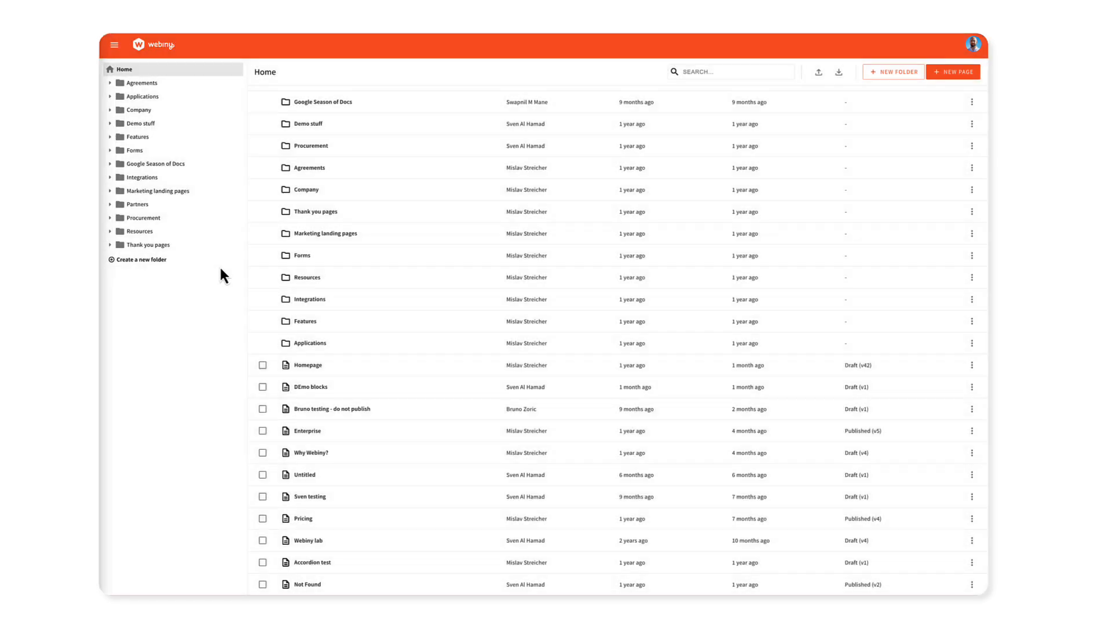
# Start a new page, preview the Demo template and the Test template, and create the page from the Test template
pyautogui.click(957, 72)
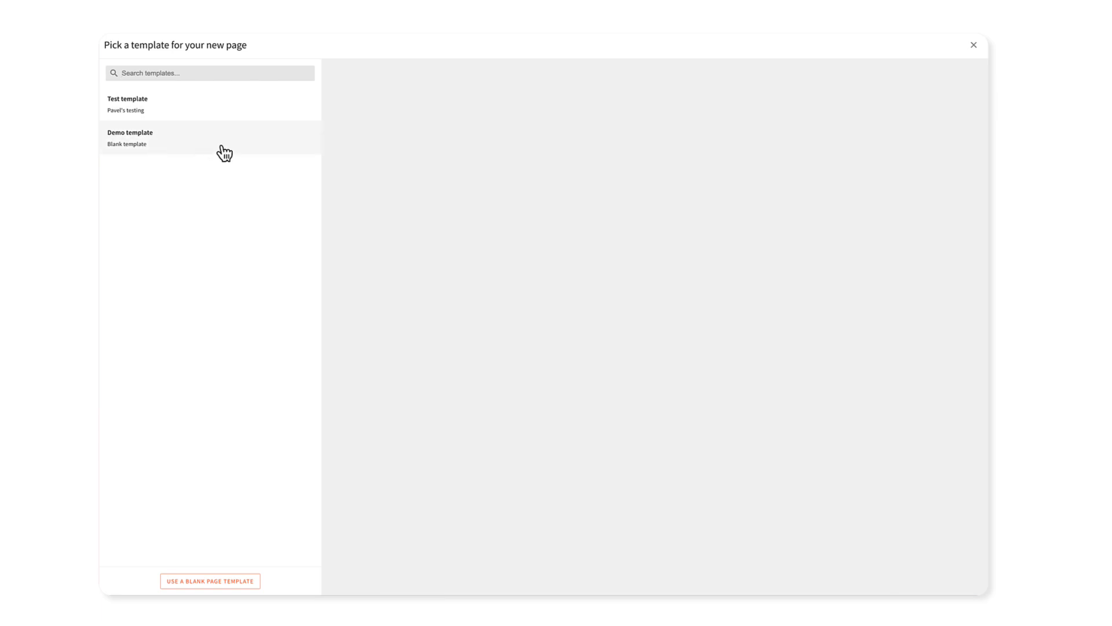
pyautogui.click(224, 151)
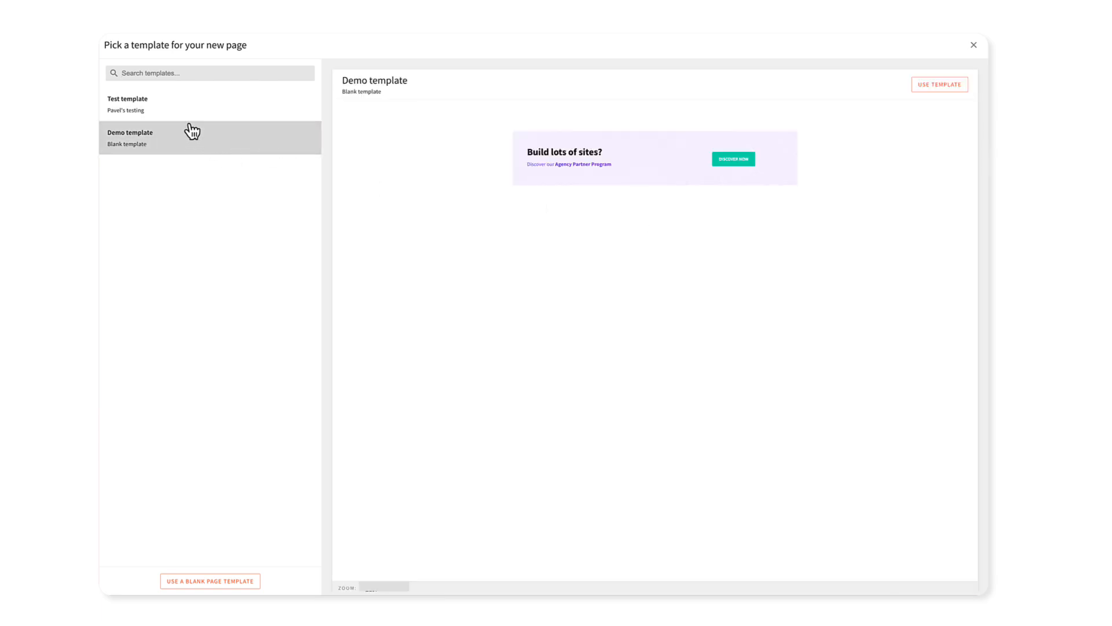
pyautogui.click(191, 109)
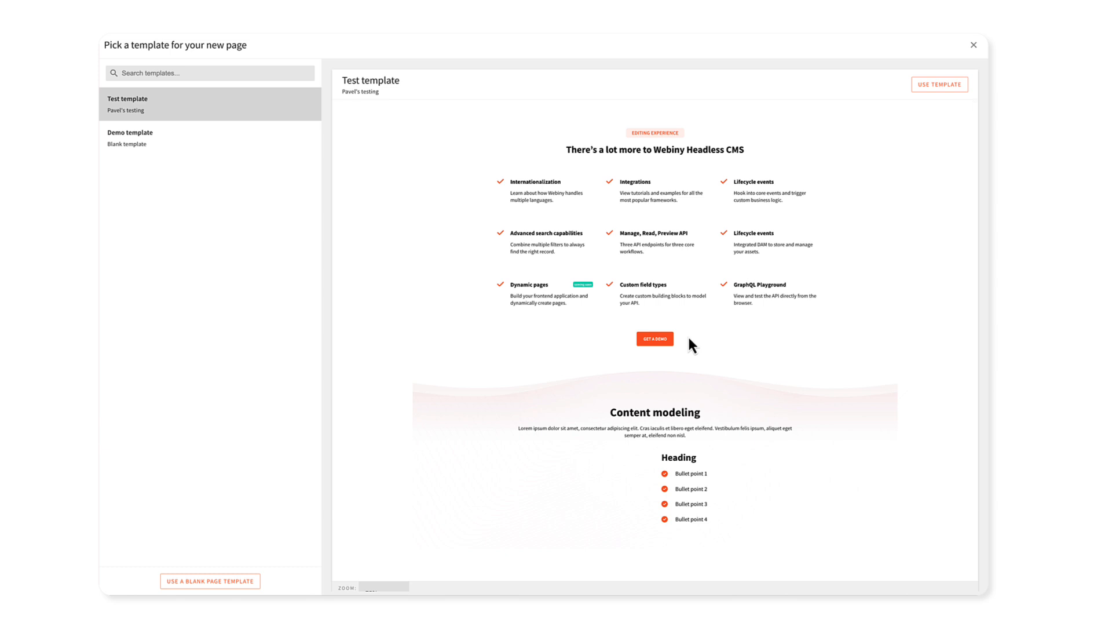
pyautogui.scroll(-2, 687, 338)
pyautogui.scroll(2, 637, 331)
pyautogui.click(949, 86)
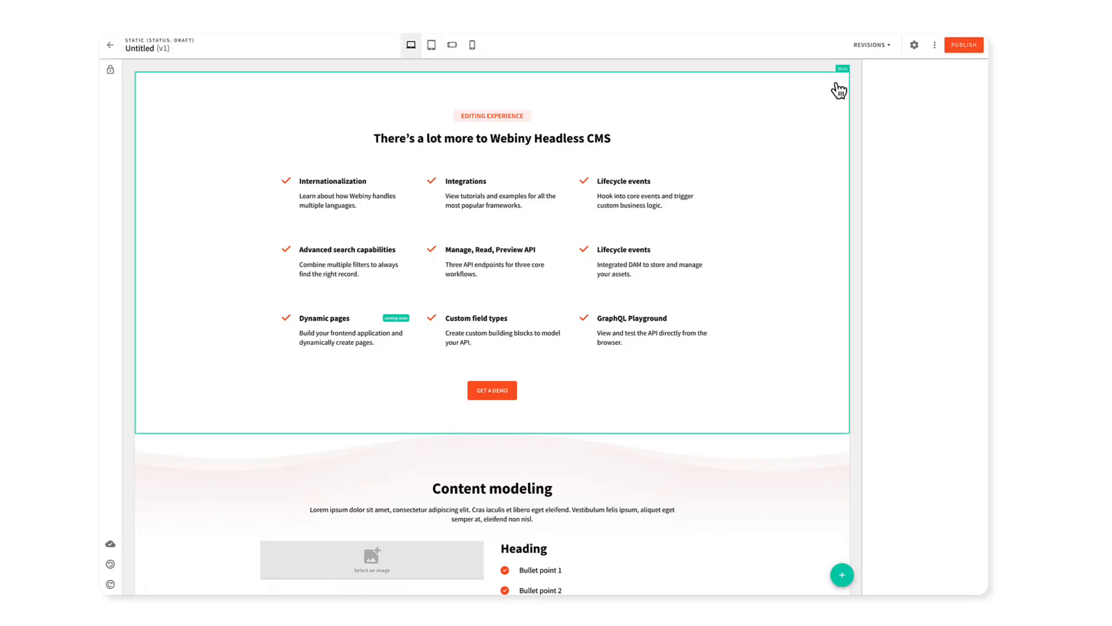
# Review the blocks the template placed on the new page and add an empty block below them
pyautogui.scroll(-2, 853, 139)
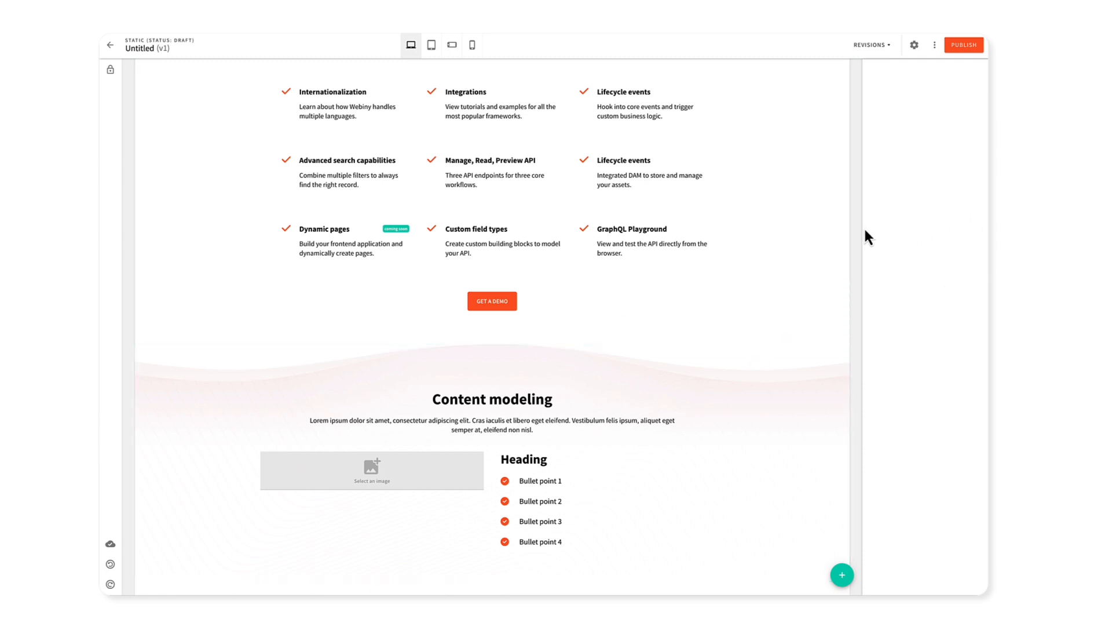
pyautogui.scroll(2, 859, 227)
pyautogui.scroll(-2, 859, 227)
pyautogui.scroll(2, 852, 530)
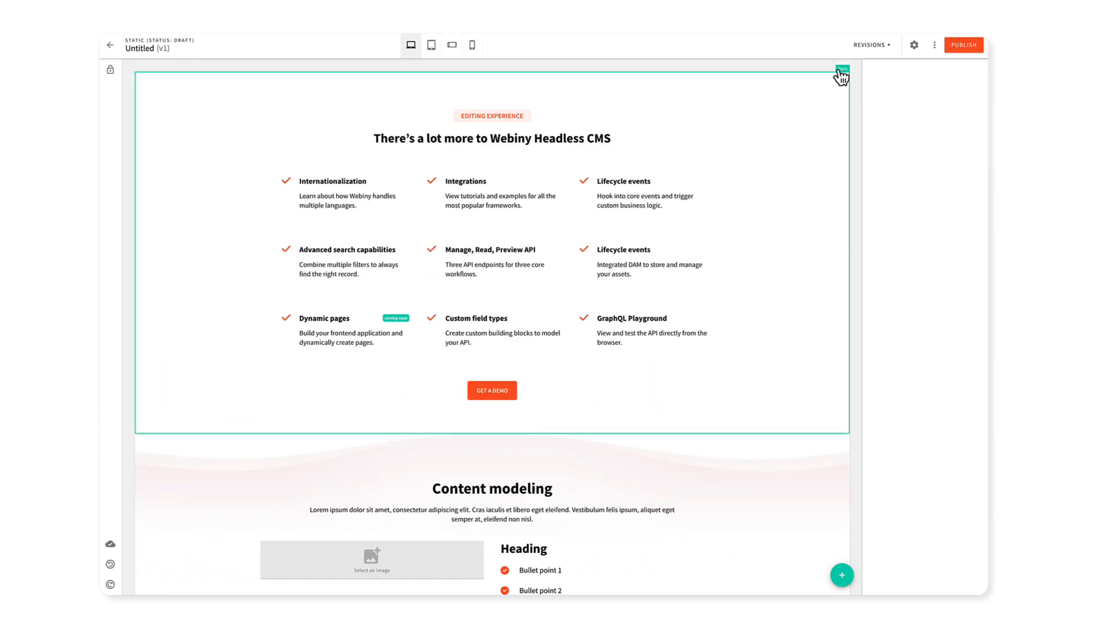
pyautogui.scroll(-2, 806, 356)
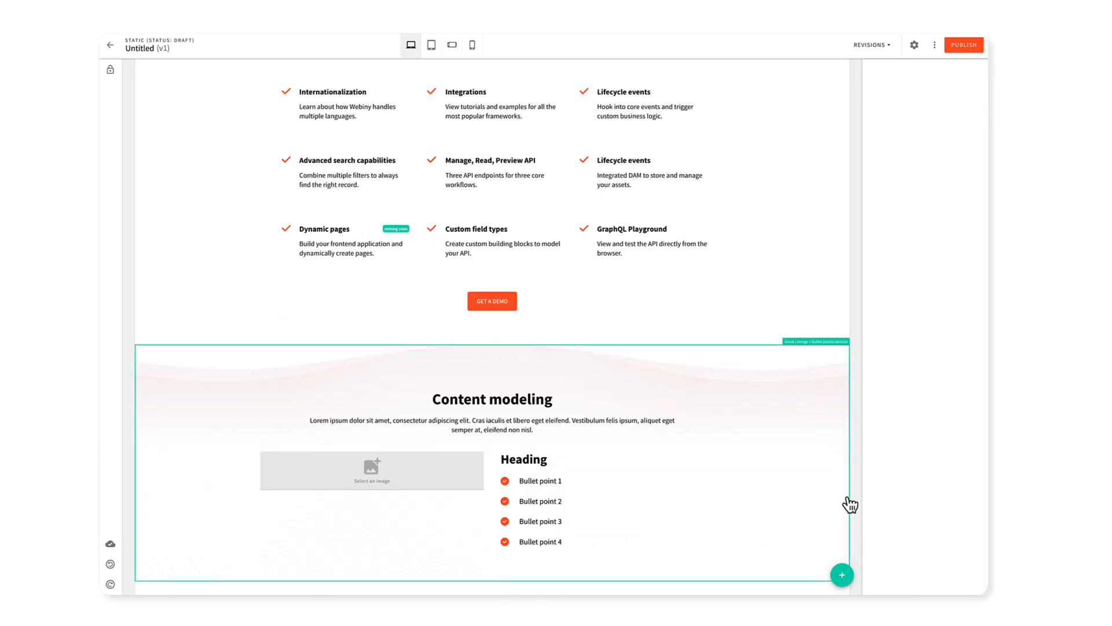
pyautogui.click(843, 576)
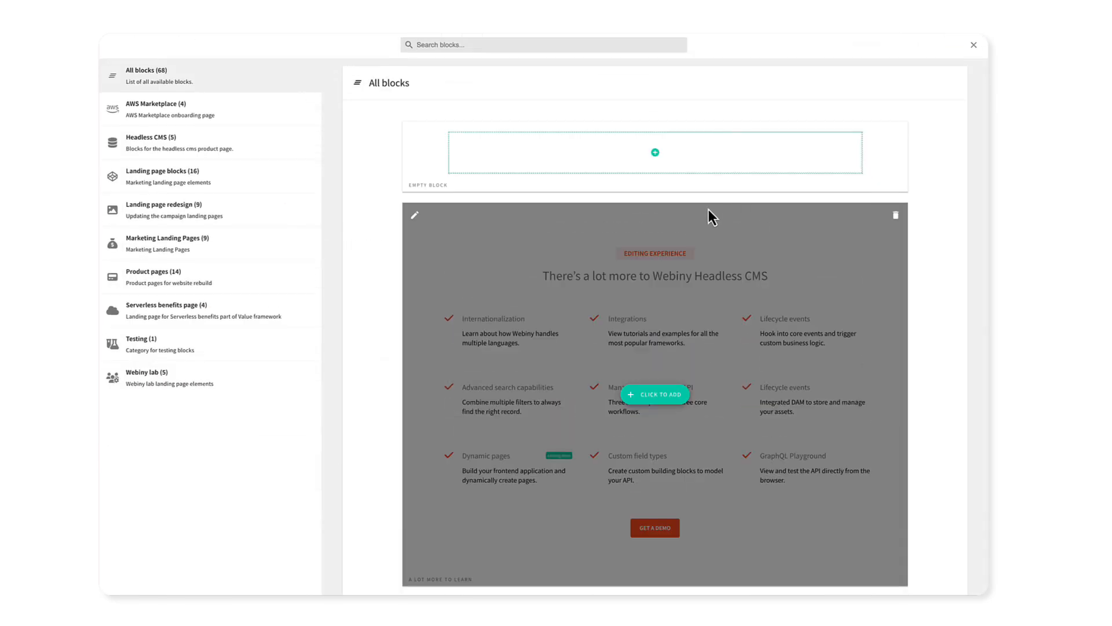
pyautogui.moveTo(656, 160)
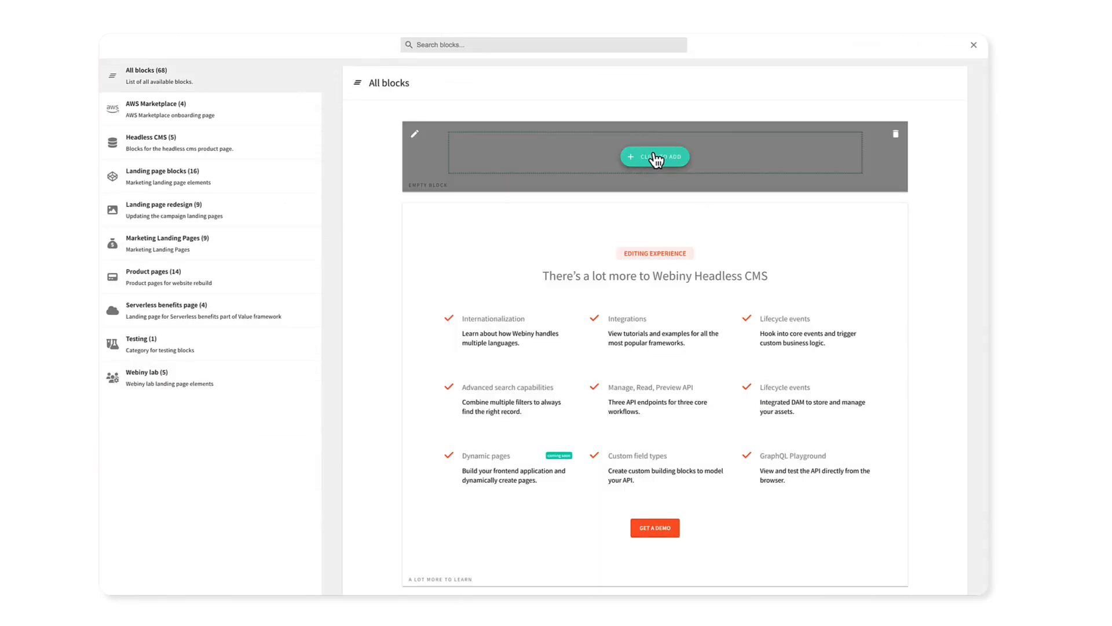
pyautogui.click(656, 160)
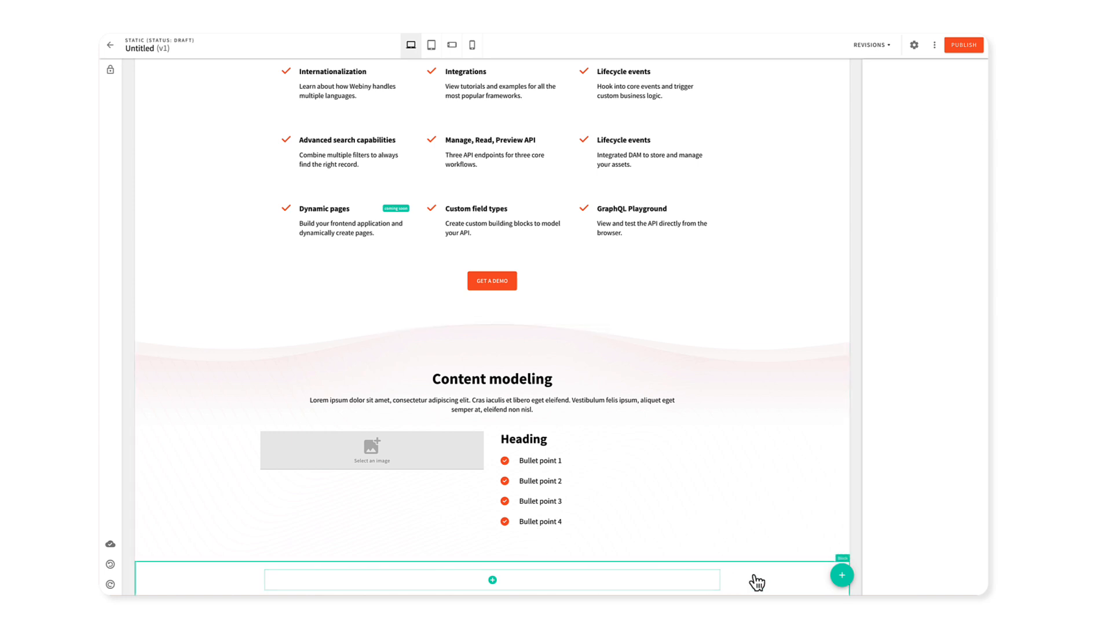
# Check which editing options the new empty block, its grid and its cell offer while the page is linked to the template
pyautogui.click(738, 584)
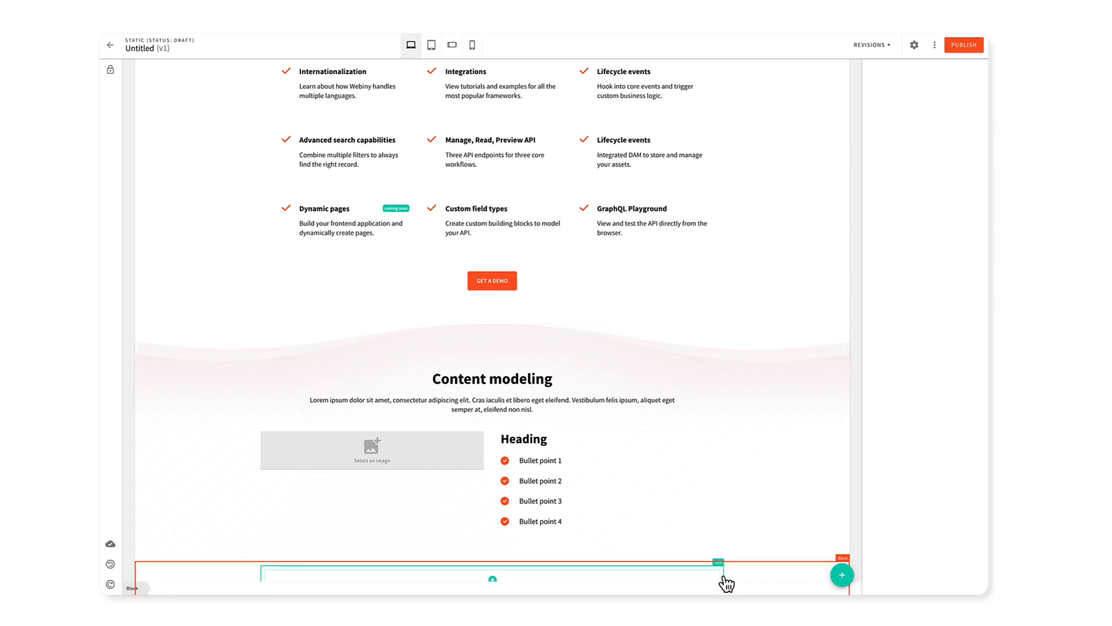
pyautogui.click(722, 579)
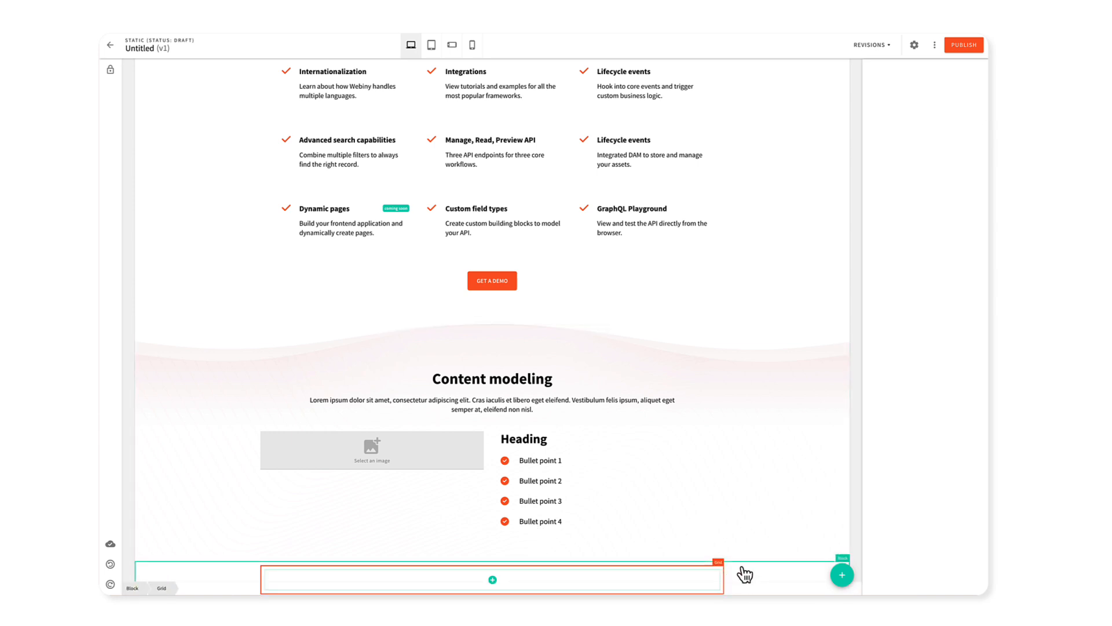
pyautogui.click(501, 580)
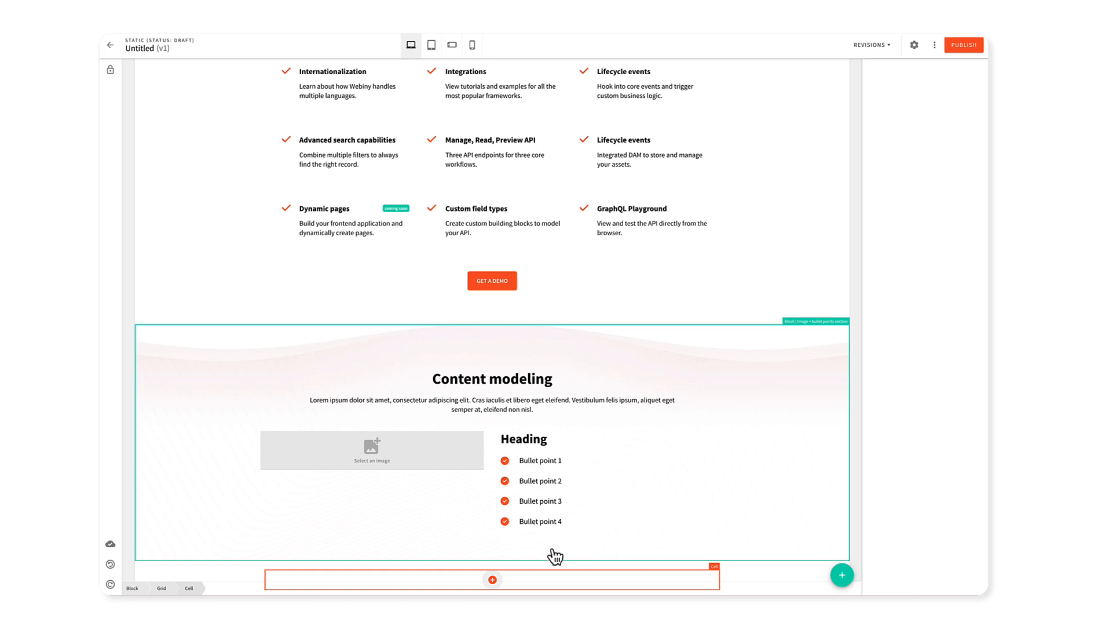
pyautogui.click(130, 329)
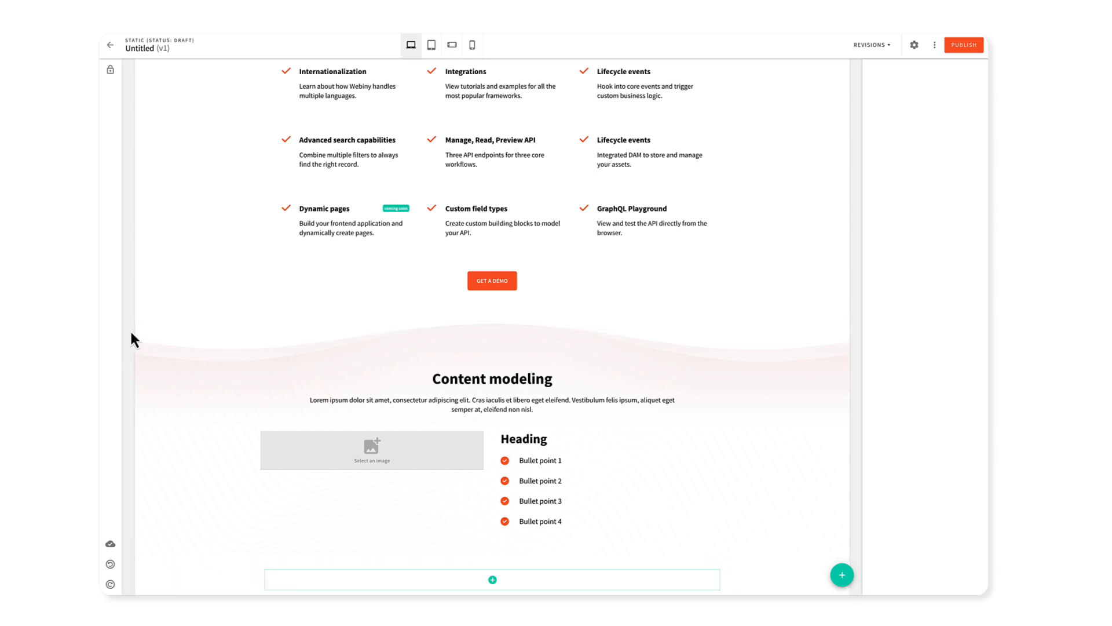
# Unlink the page from its template and add an empty block below the Content modeling section
pyautogui.click(111, 71)
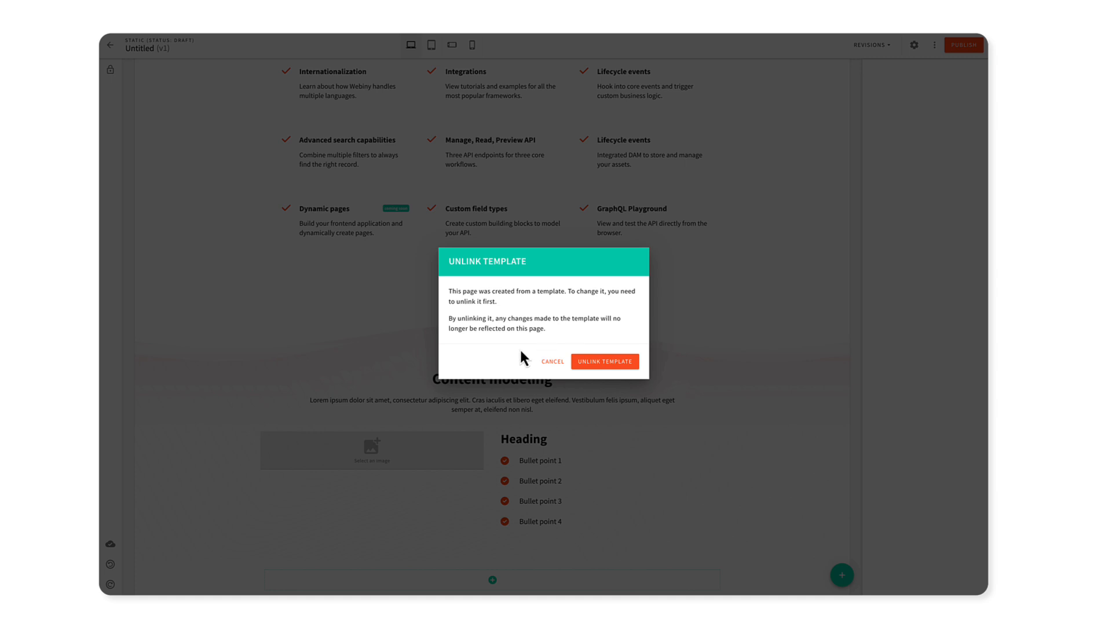
pyautogui.click(614, 363)
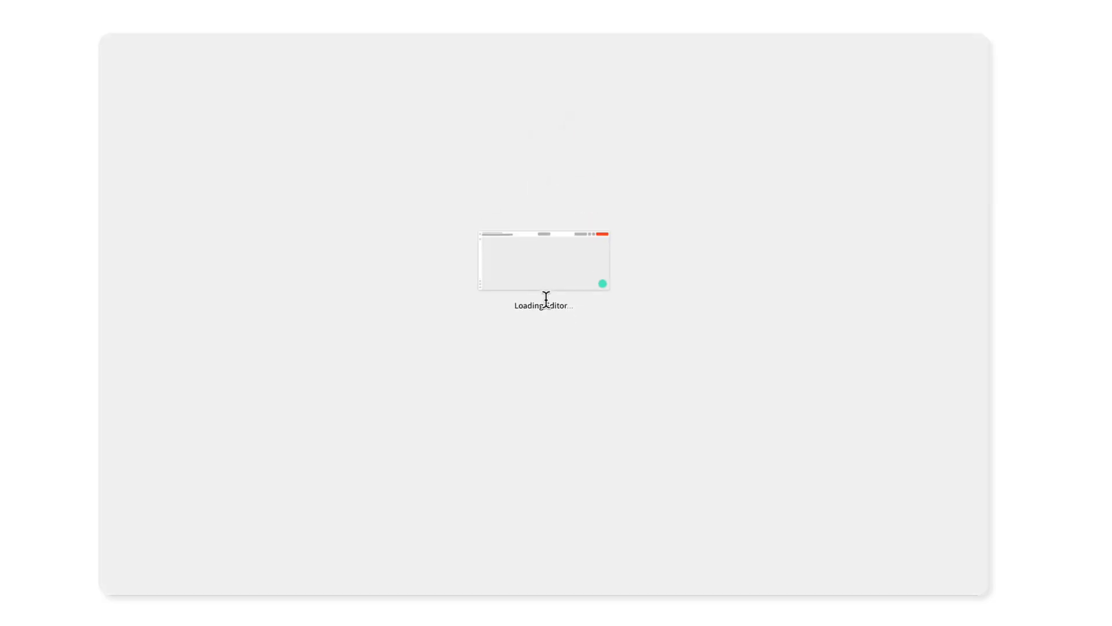
pyautogui.scroll(-3, 707, 373)
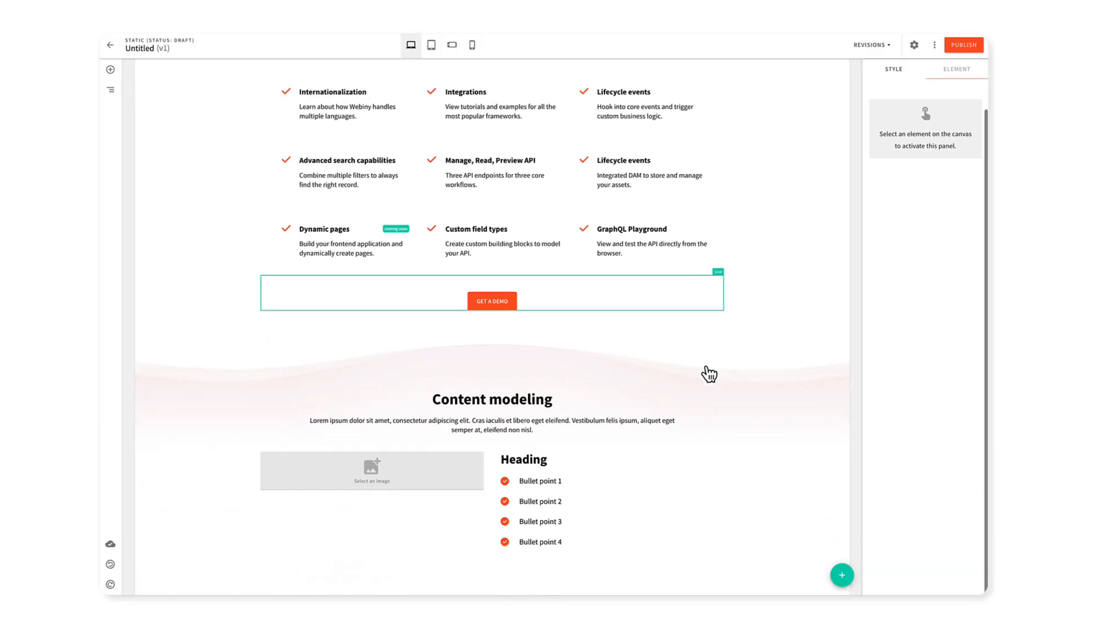
pyautogui.click(842, 576)
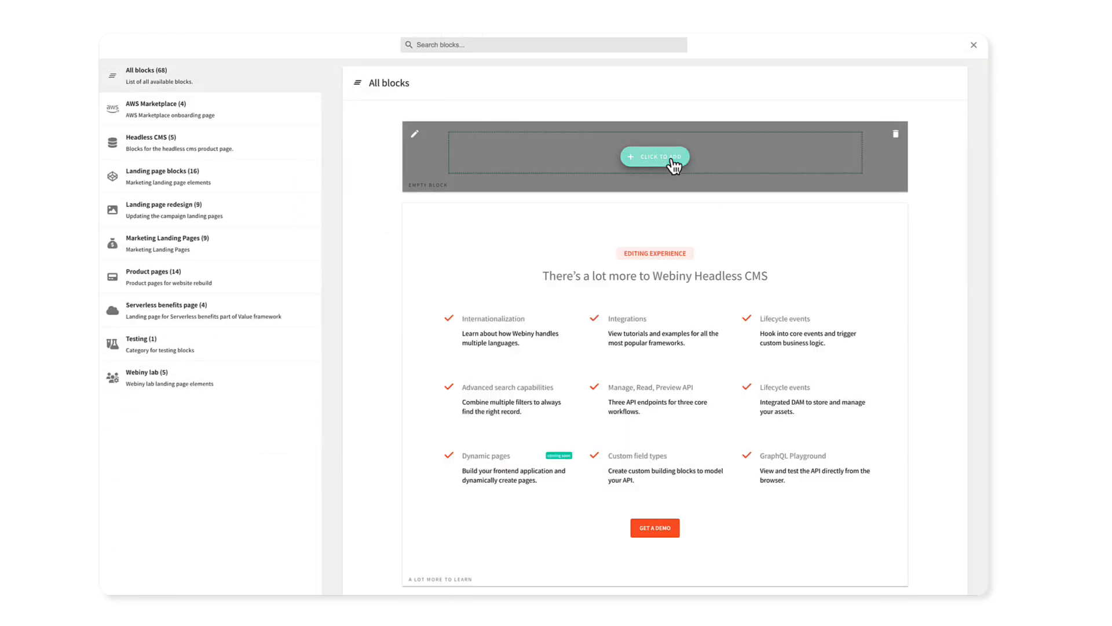
pyautogui.click(674, 166)
pyautogui.scroll(-1, 710, 300)
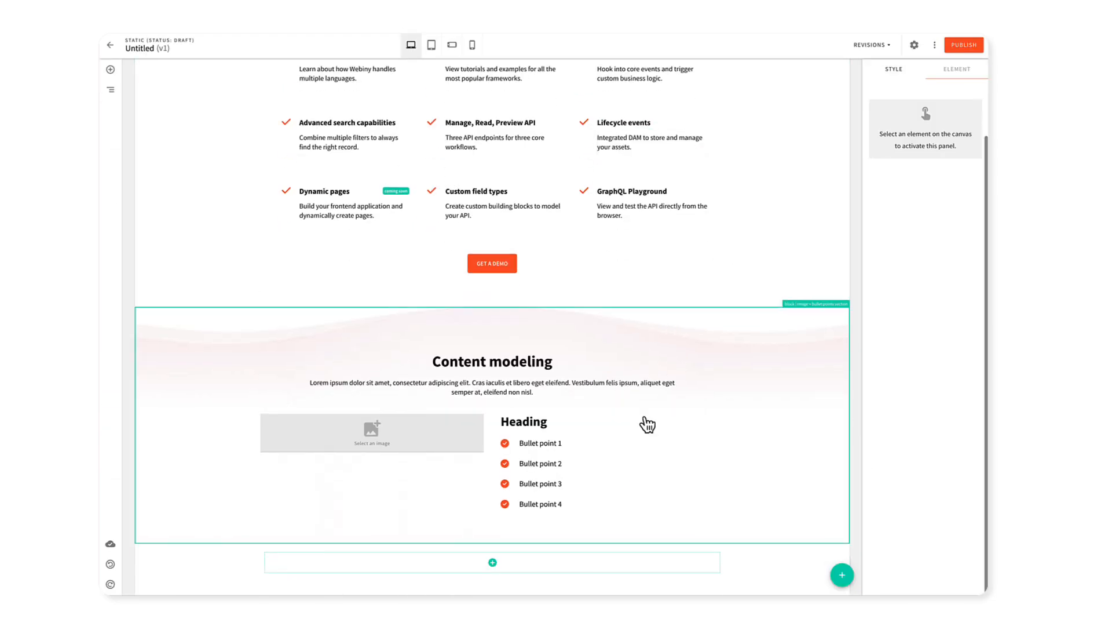
# Browse the Basic elements and add a Heading to the empty block's cell
pyautogui.click(493, 562)
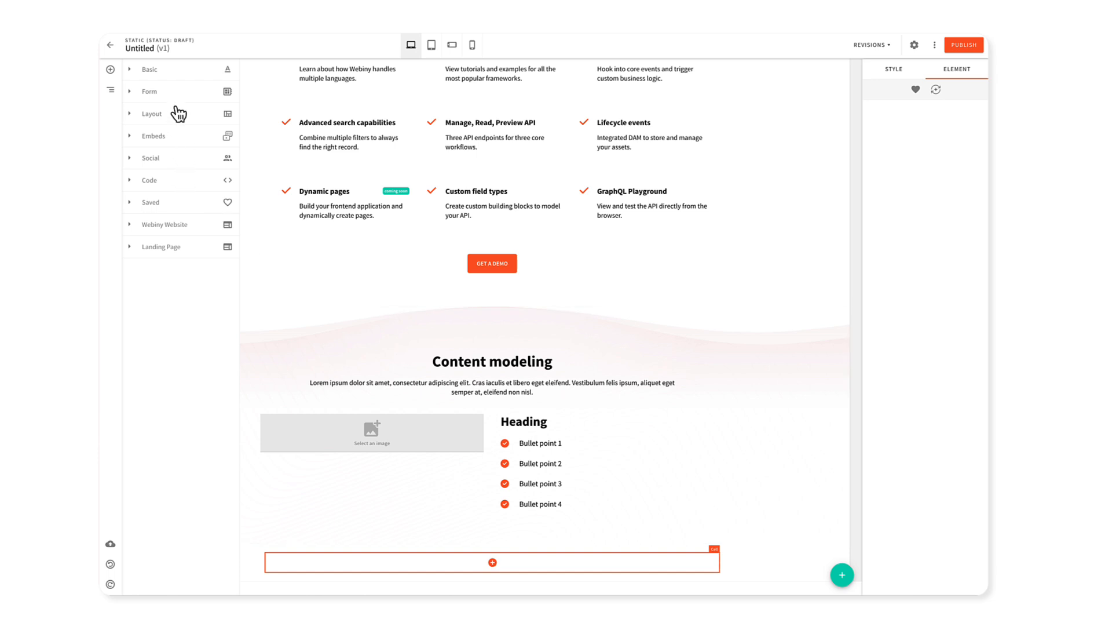
pyautogui.click(161, 69)
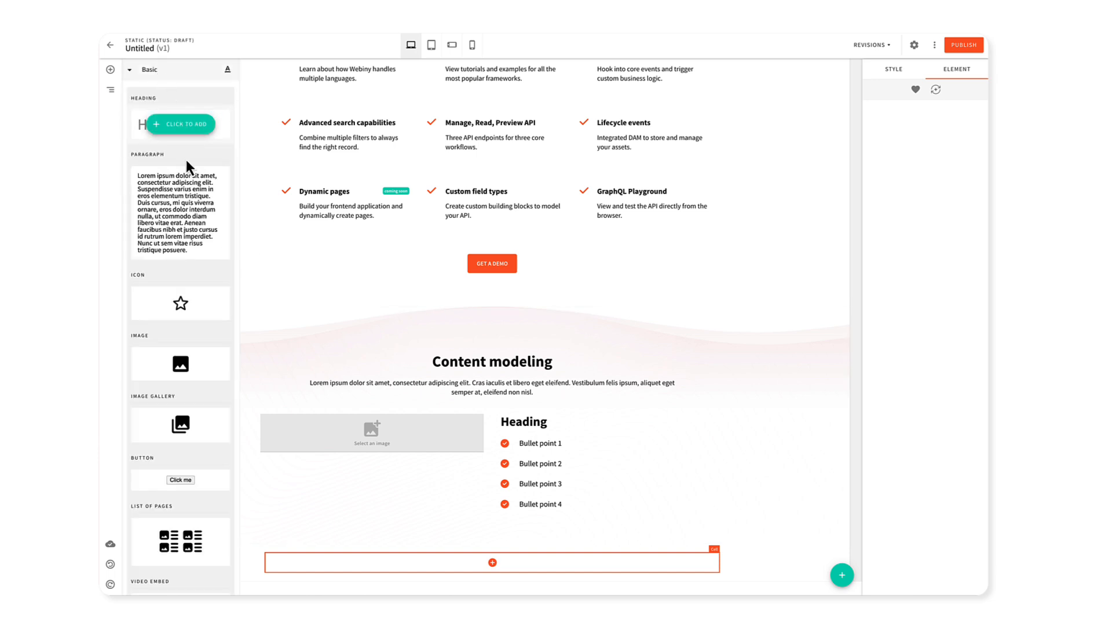
pyautogui.scroll(-2, 183, 219)
pyautogui.scroll(-2, 182, 313)
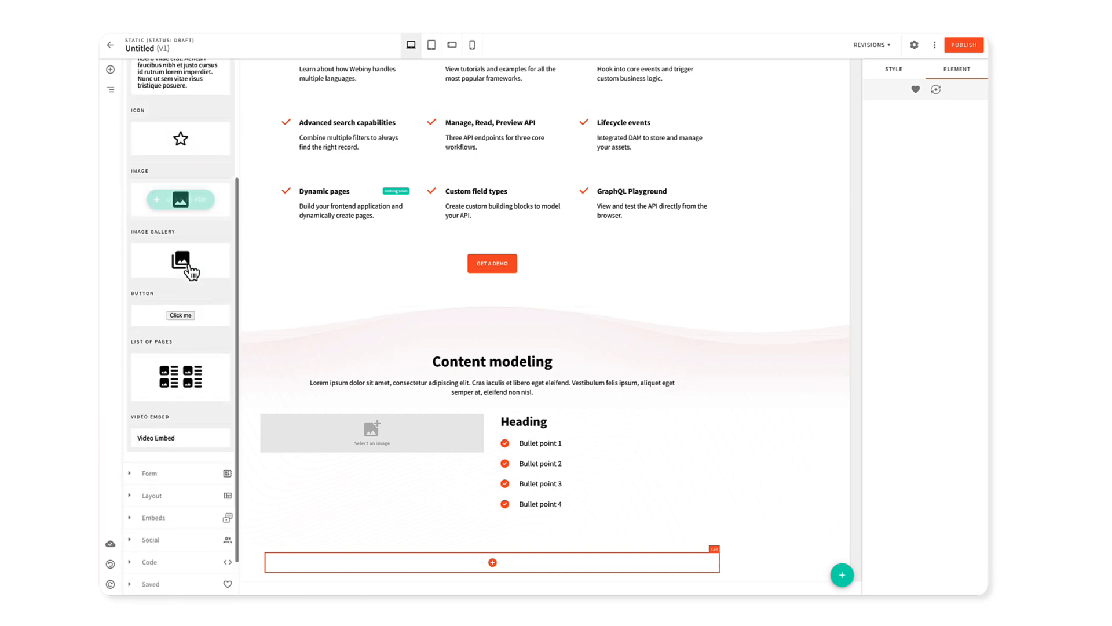
pyautogui.scroll(4, 211, 284)
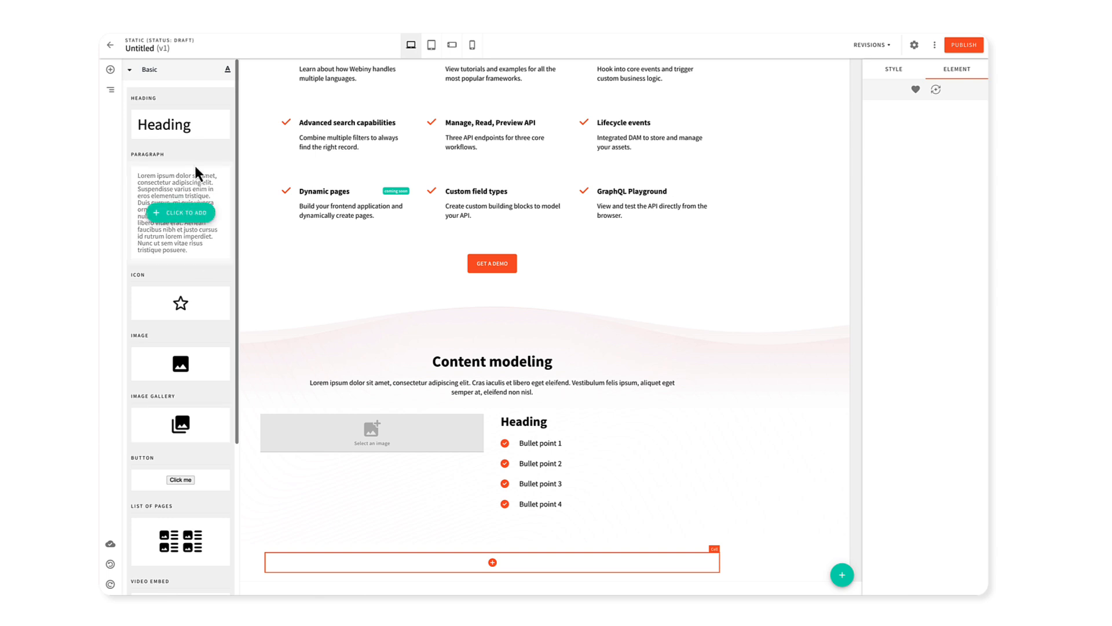
pyautogui.click(181, 123)
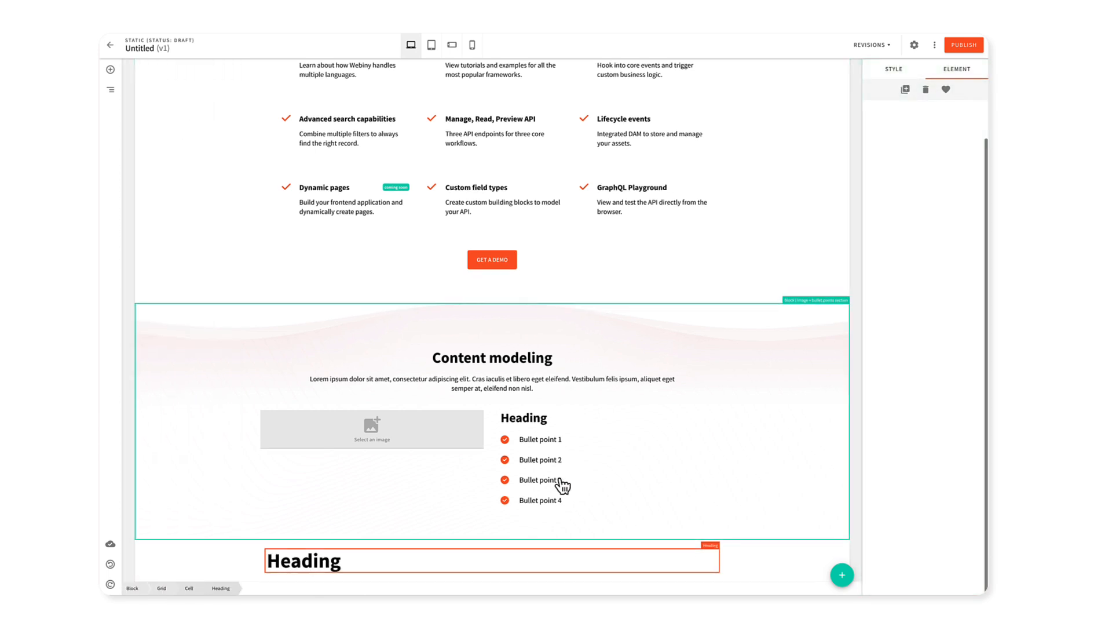
# Replace the new heading's text with "Test test" and deselect the heading
pyautogui.doubleClick(319, 561)
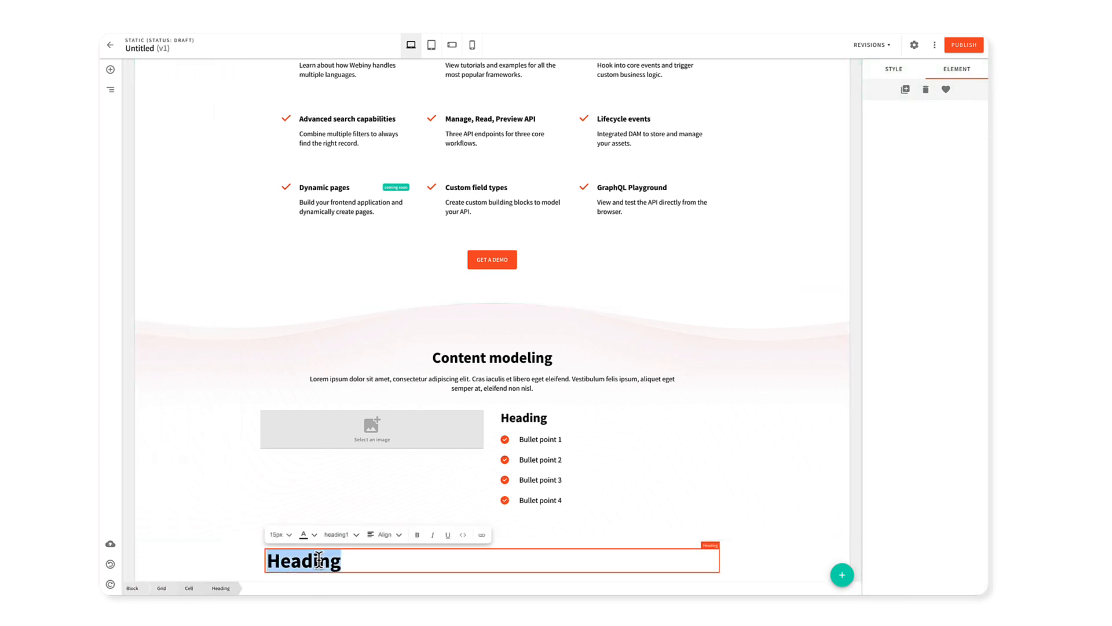
pyautogui.write('Test test')
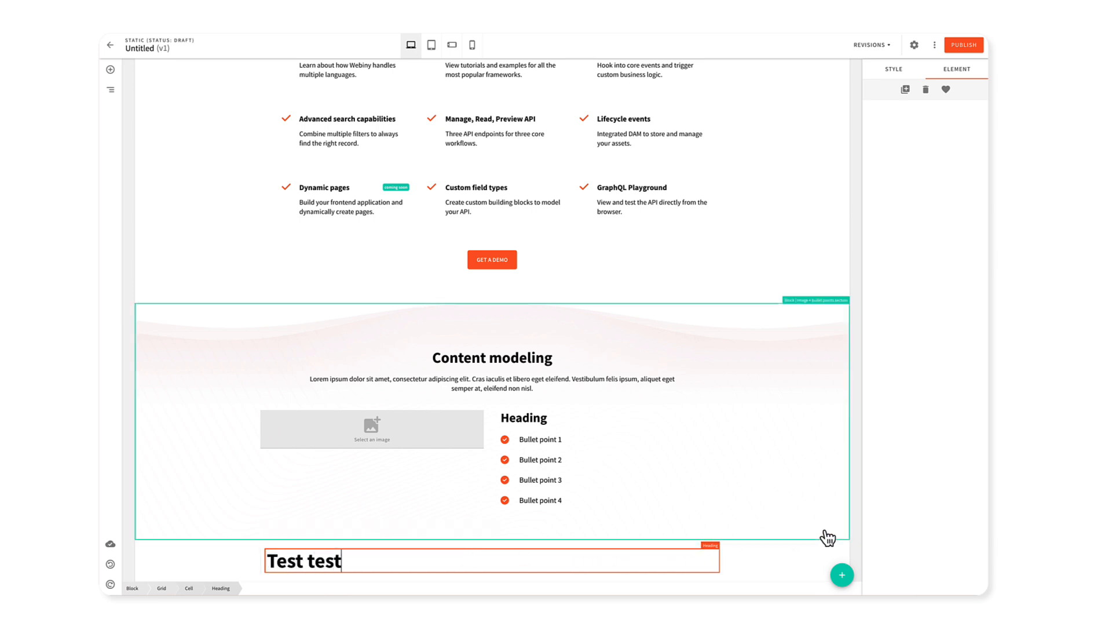
pyautogui.click(859, 539)
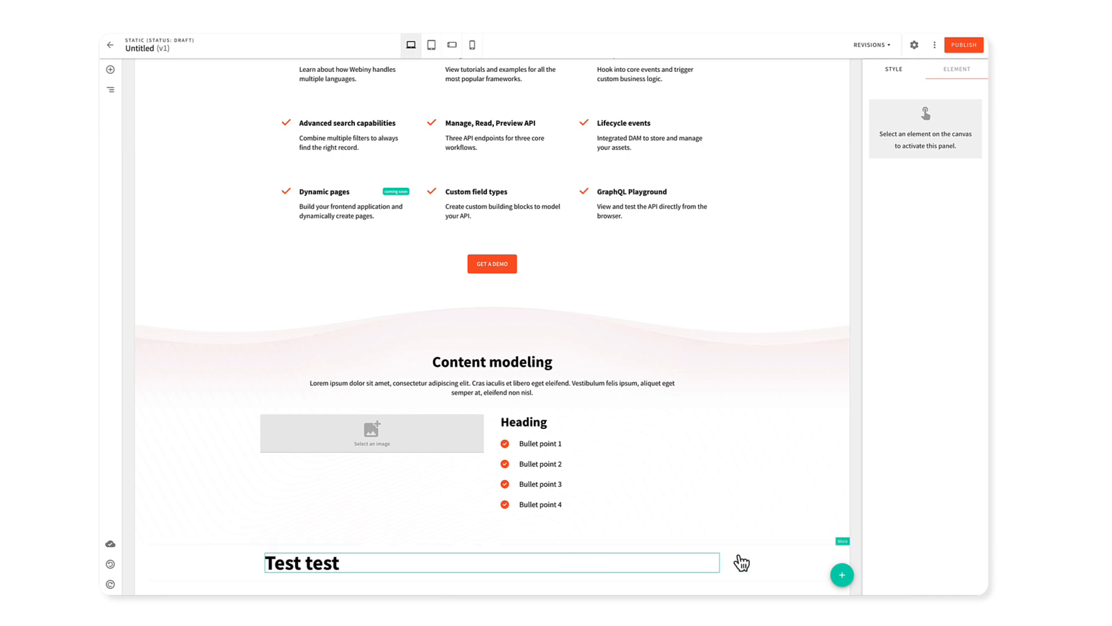
# Compare the style settings available for the "Test test" heading and its surrounding grid, and collapse the grid's Property settings
pyautogui.click(443, 561)
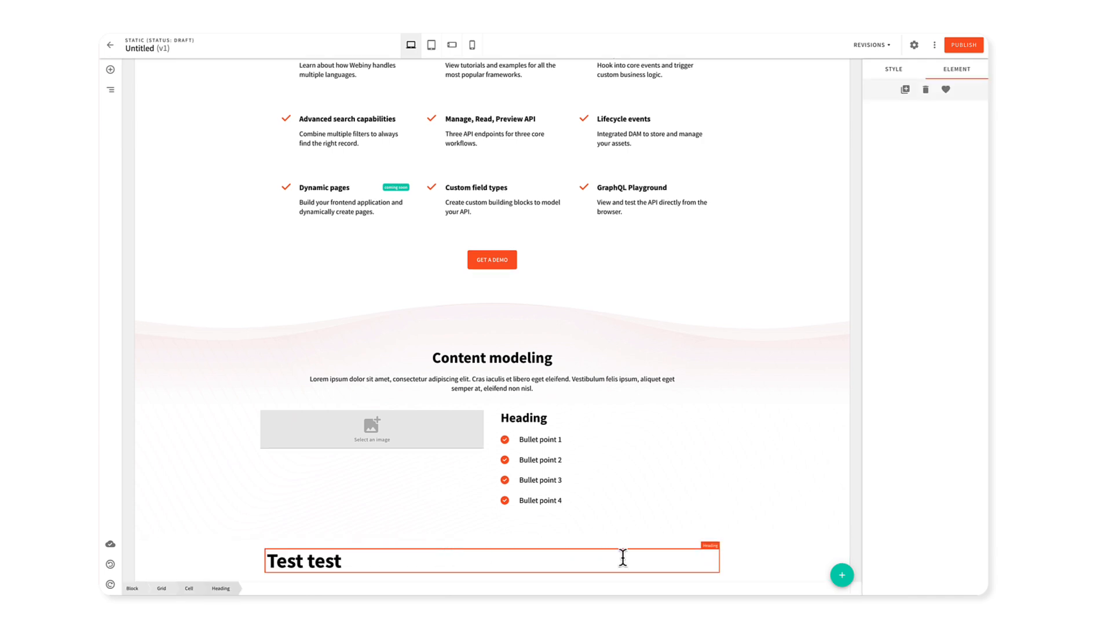
pyautogui.click(725, 550)
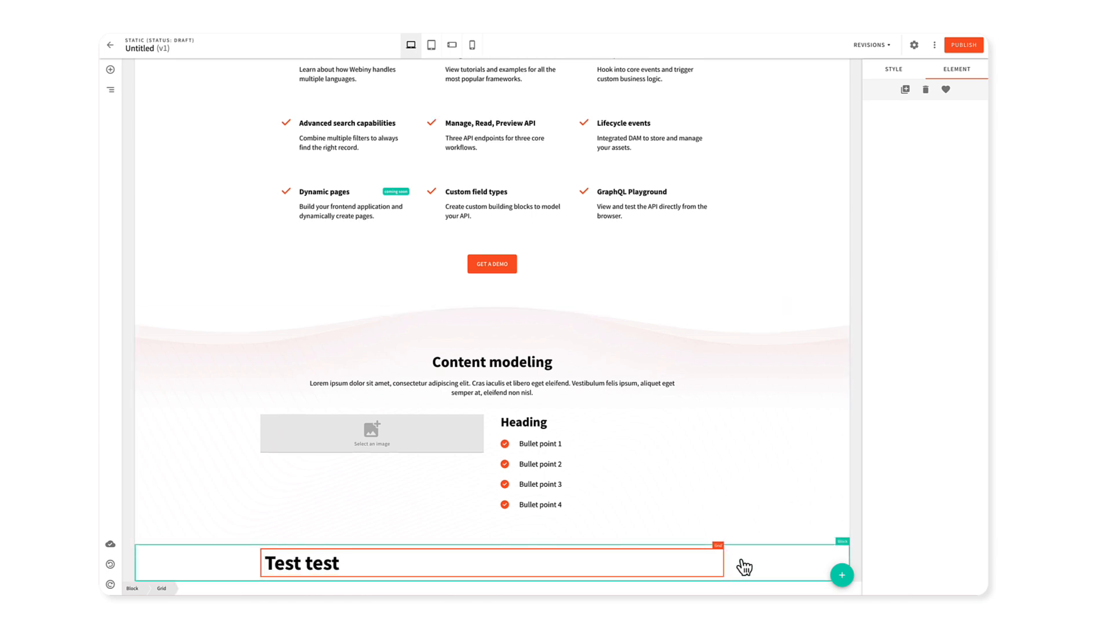
pyautogui.click(679, 562)
pyautogui.click(723, 562)
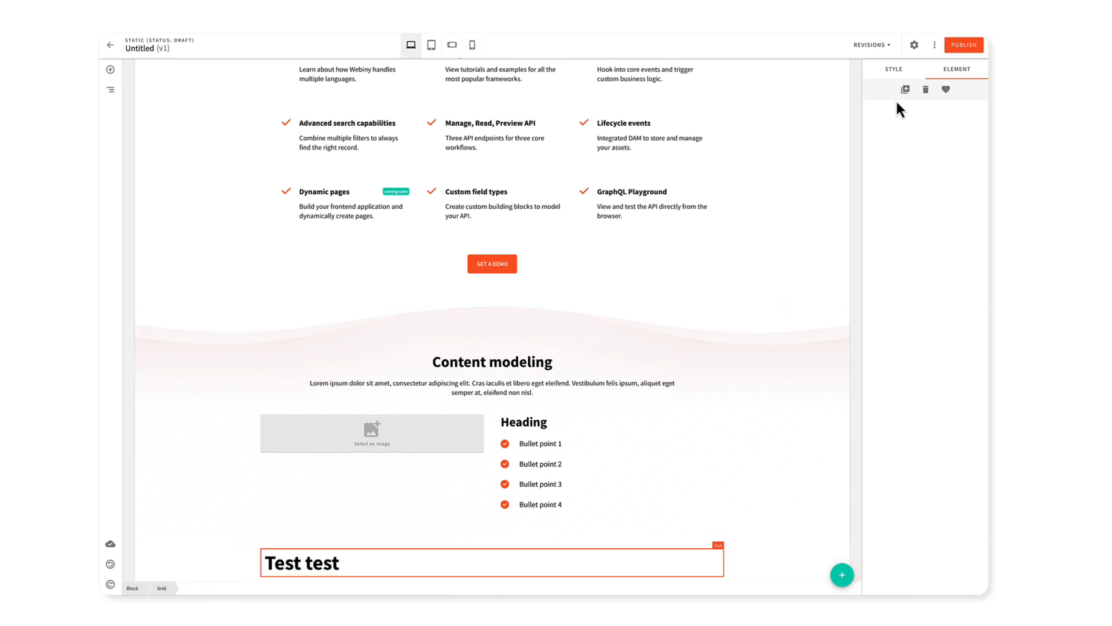
pyautogui.click(898, 72)
pyautogui.click(699, 560)
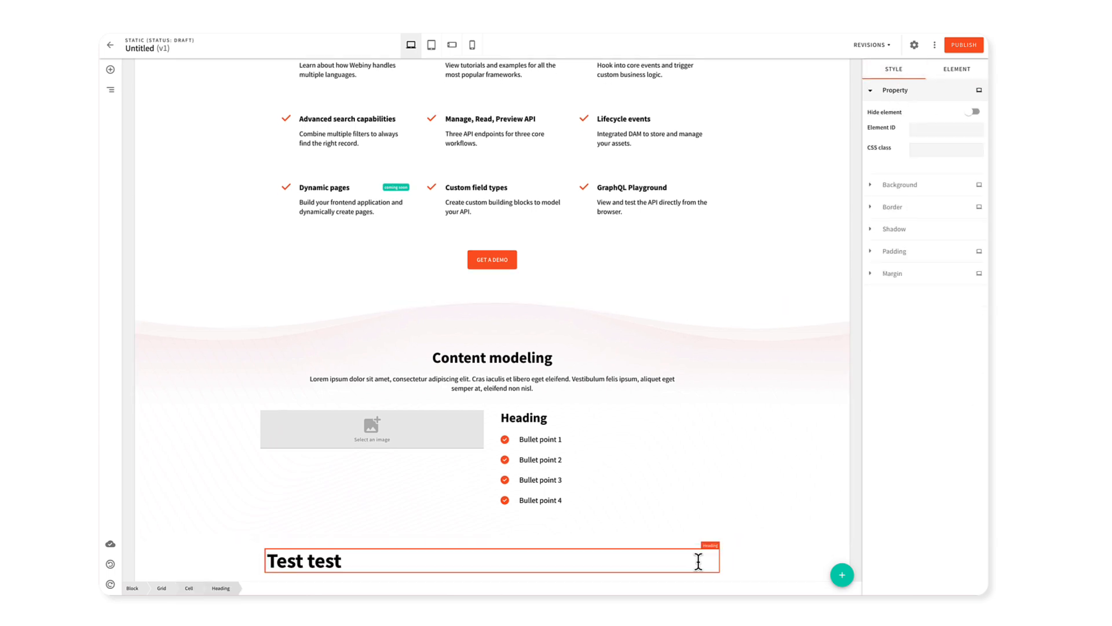
pyautogui.click(727, 565)
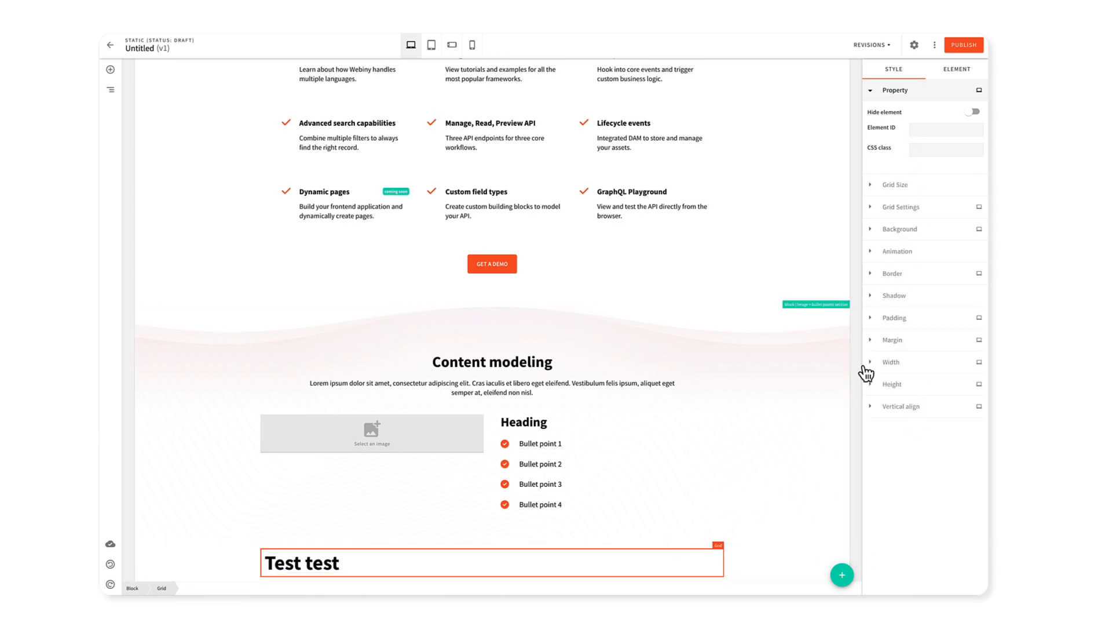
pyautogui.click(886, 91)
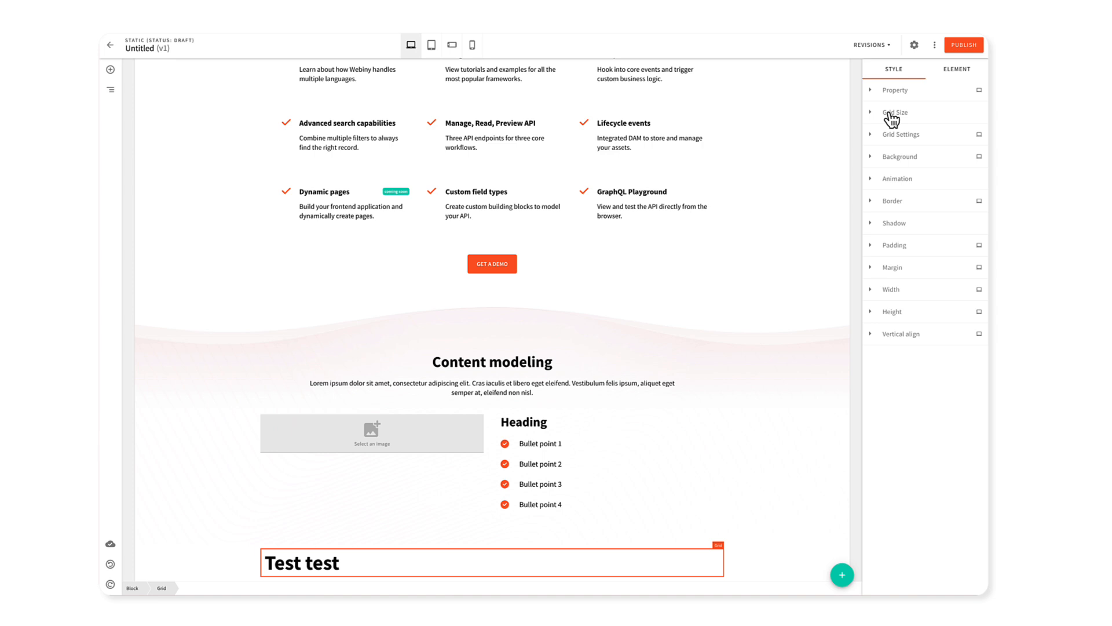
# Change the grid around the "Test test" heading to two equal columns and two rows
pyautogui.click(890, 115)
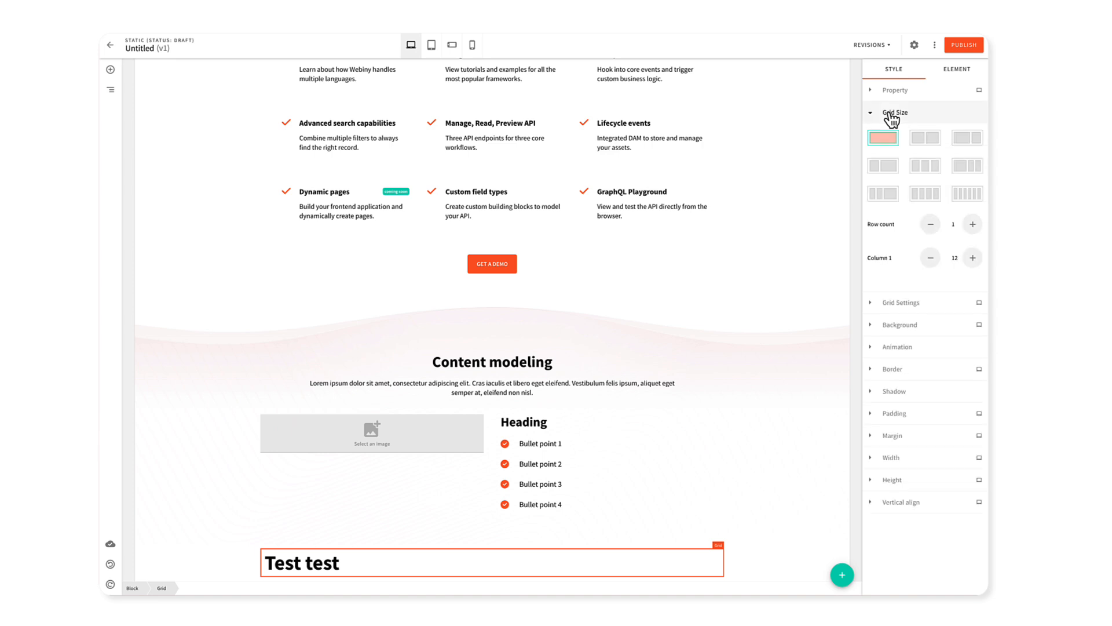
pyautogui.click(927, 140)
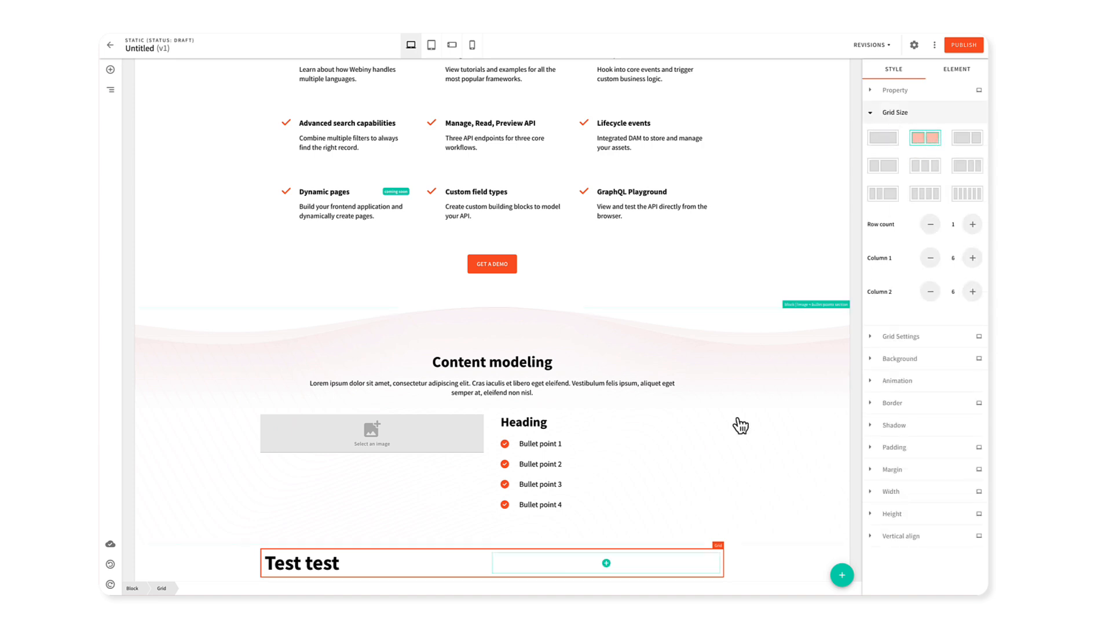
pyautogui.click(972, 225)
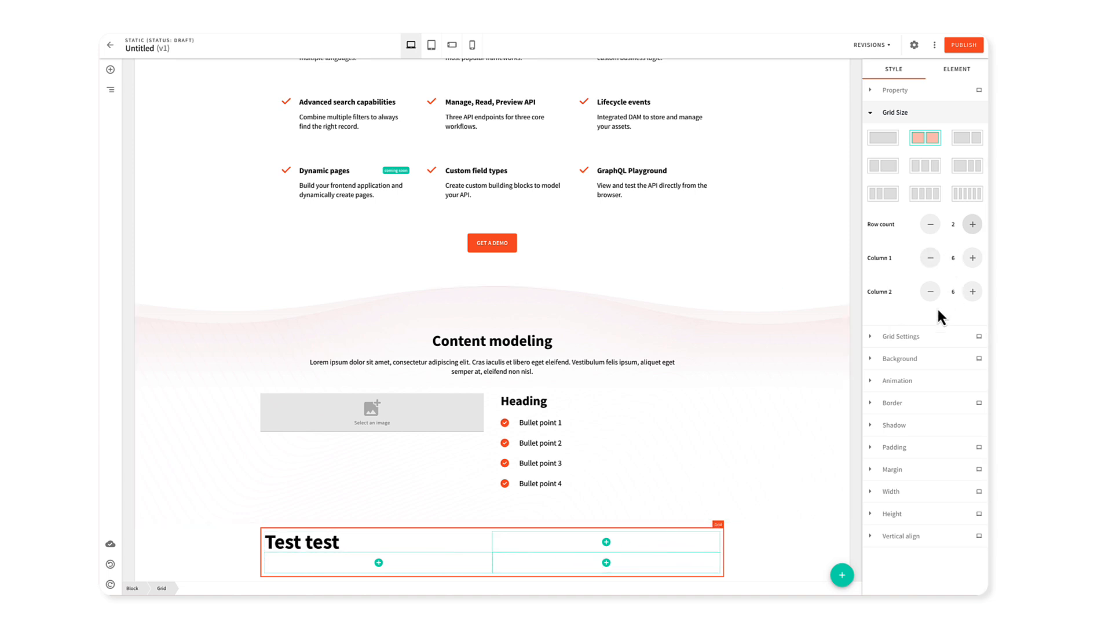
# Set the grid's column gap and row gap to 25 px each and deselect the grid
pyautogui.click(930, 337)
pyautogui.scroll(-1, 945, 355)
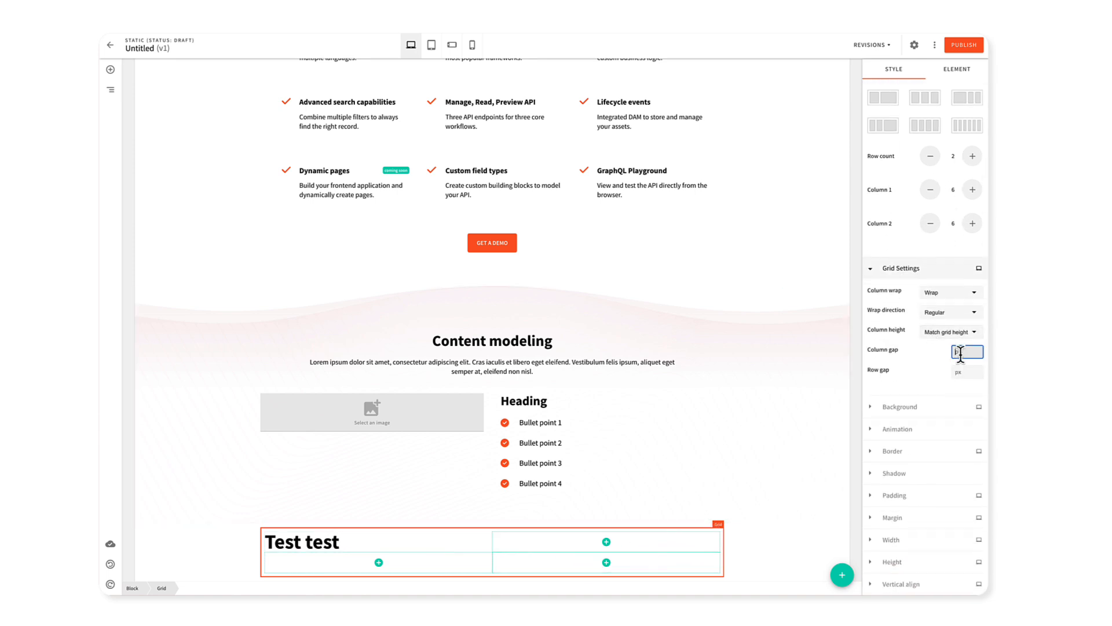
pyautogui.write('25')
pyautogui.press('Tab')
pyautogui.write('25')
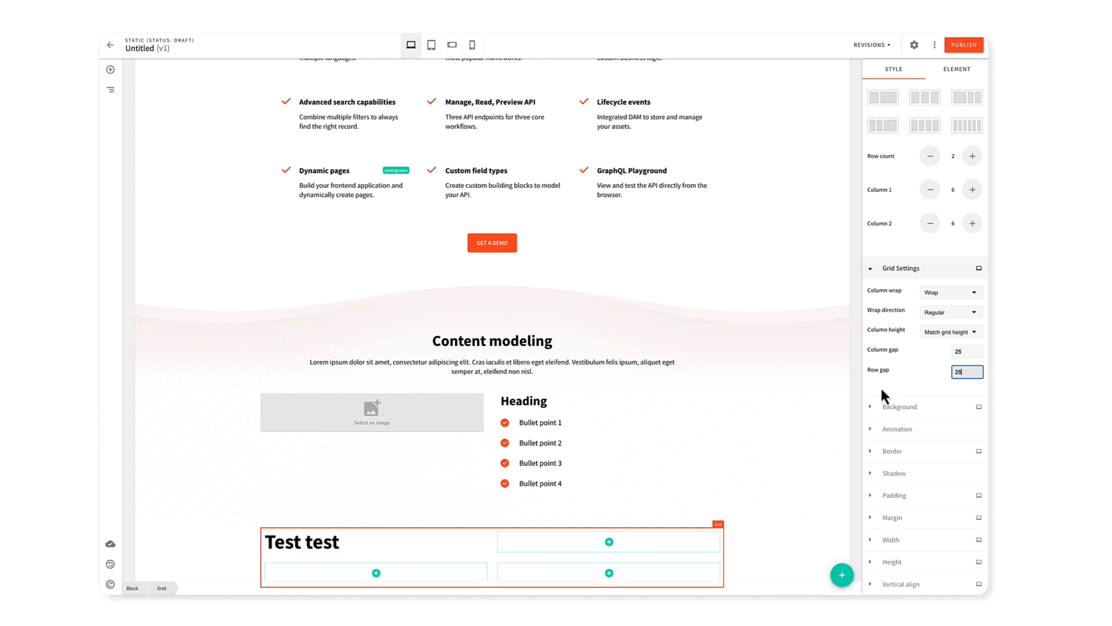
pyautogui.click(857, 398)
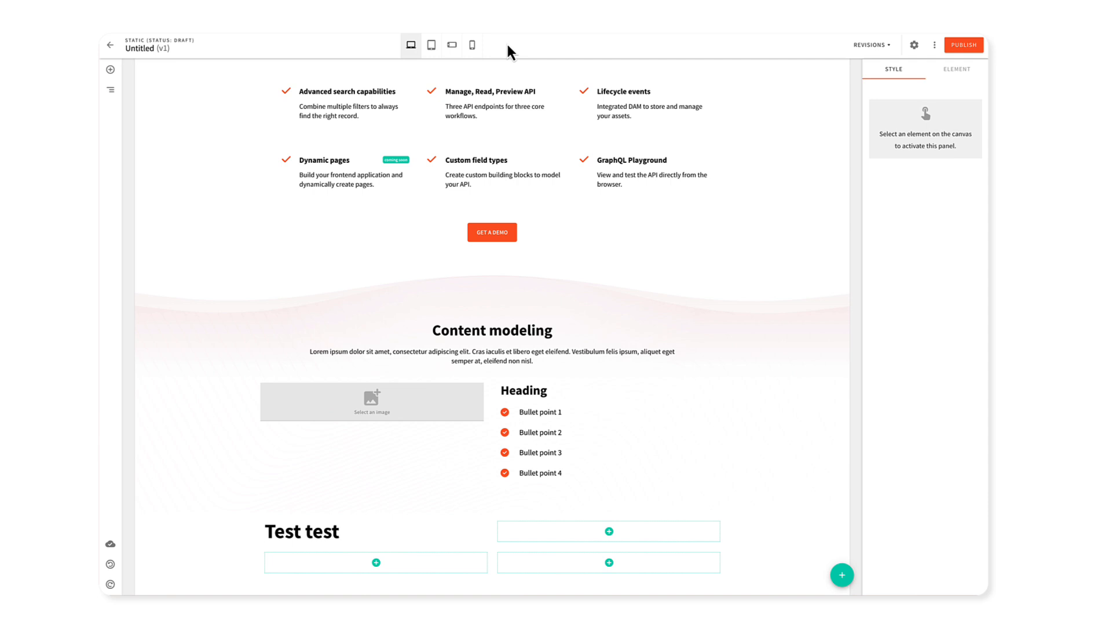
# Check the page and the "Test test" grid at the mobile breakpoint and return to the desktop view
pyautogui.click(474, 47)
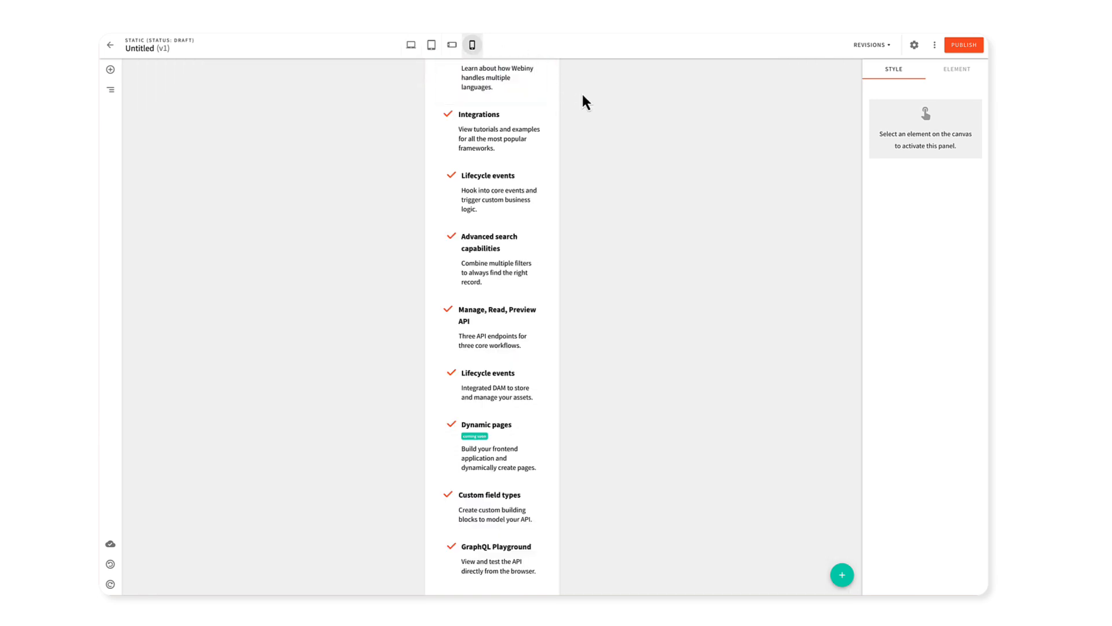
pyautogui.scroll(-5, 524, 159)
pyautogui.scroll(-5, 524, 164)
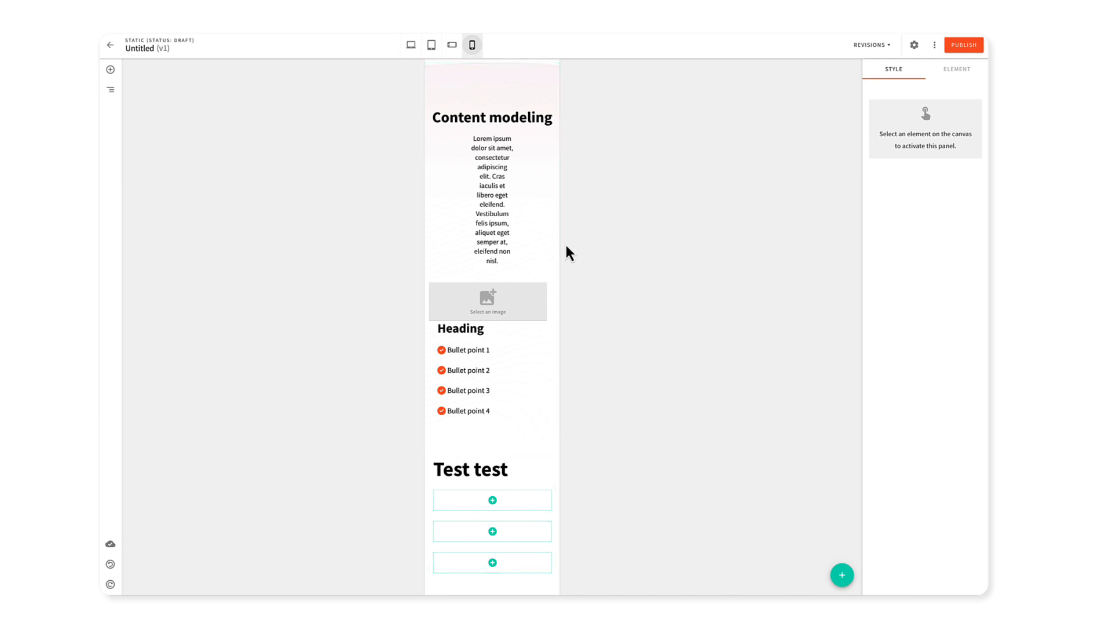
pyautogui.click(555, 490)
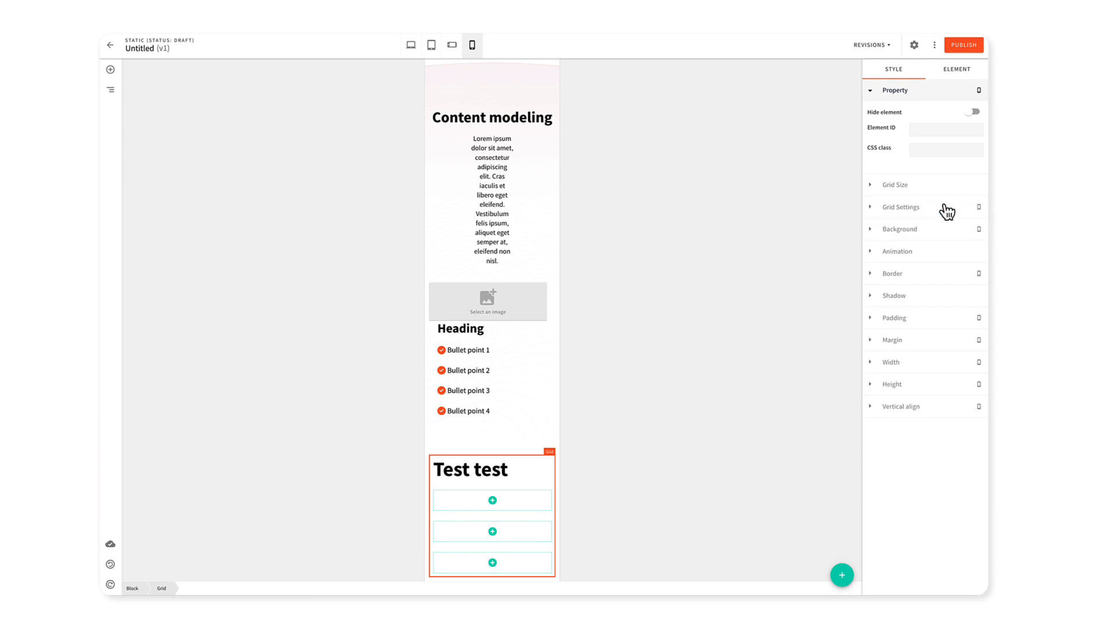
pyautogui.click(411, 45)
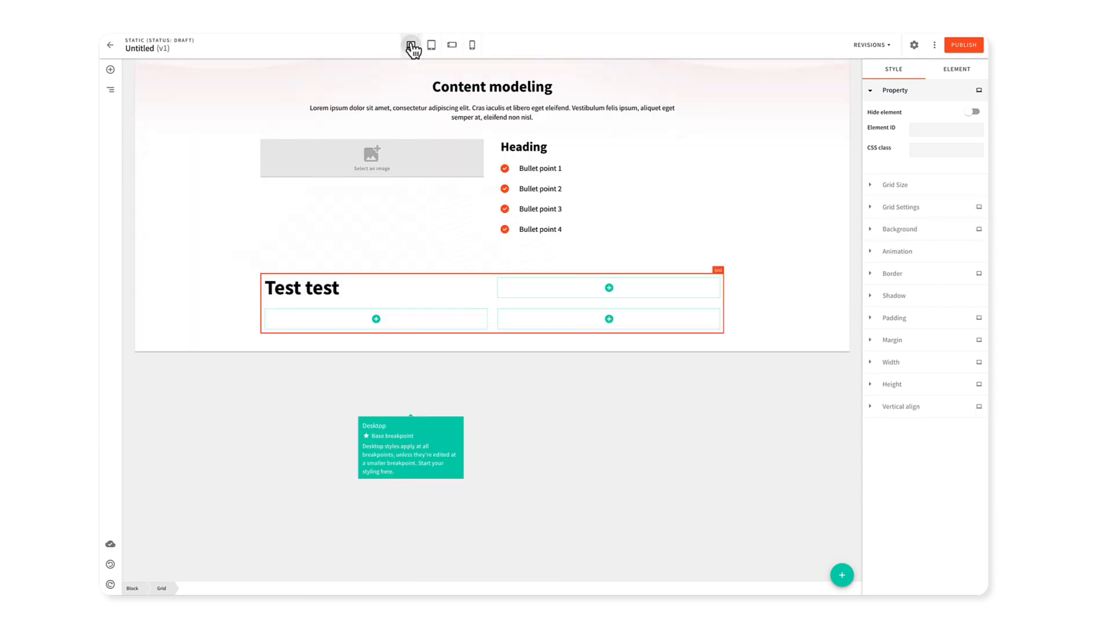
pyautogui.scroll(5, 660, 382)
pyautogui.scroll(2, 661, 386)
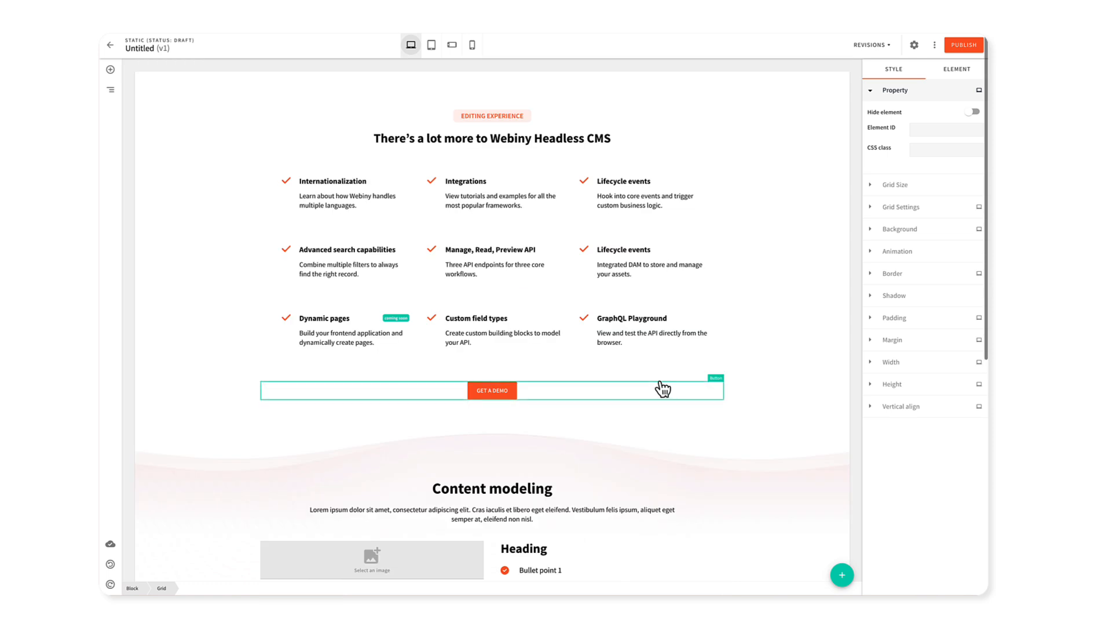
pyautogui.scroll(-5, 608, 330)
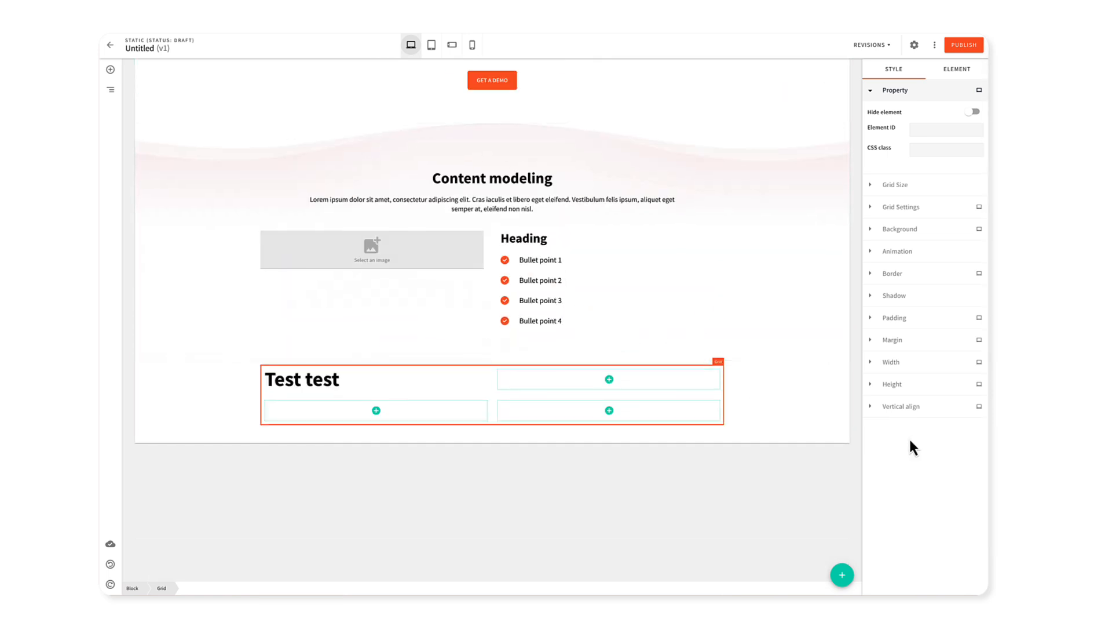
# Browse the available page elements in the Basic, Embeds, Layout and Code categories, and close the element list
pyautogui.click(111, 70)
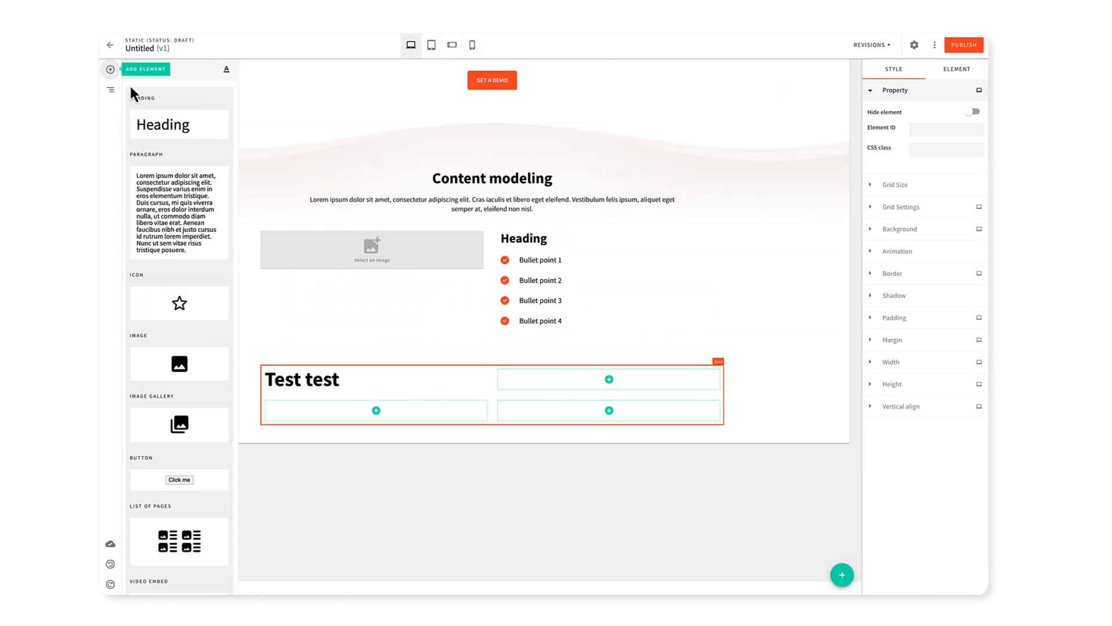
pyautogui.scroll(-5, 192, 278)
pyautogui.scroll(5, 167, 171)
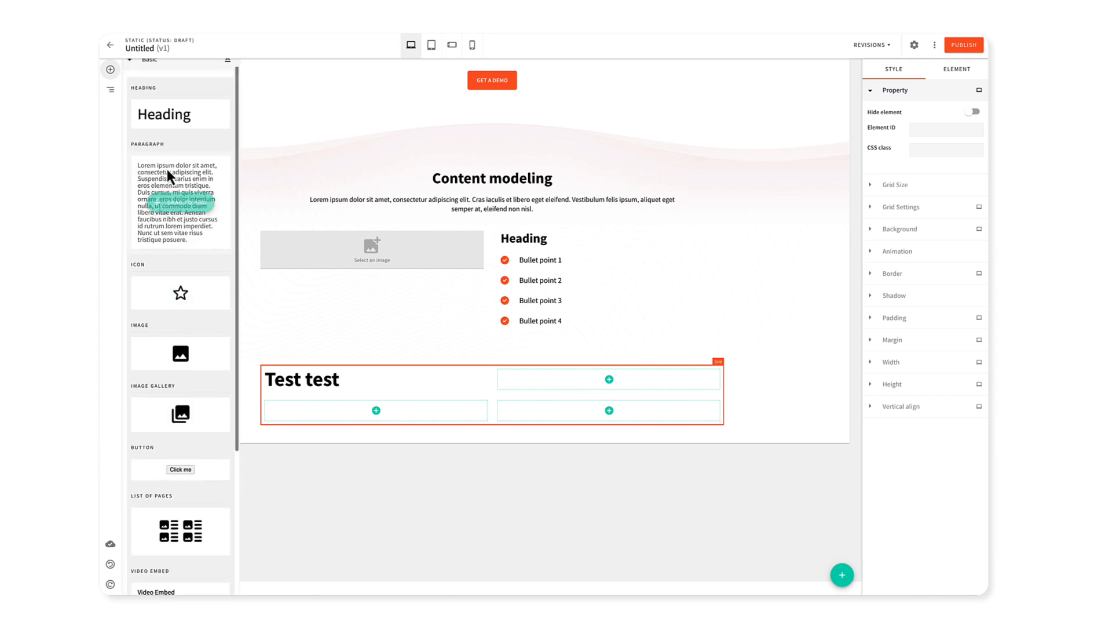
pyautogui.click(152, 71)
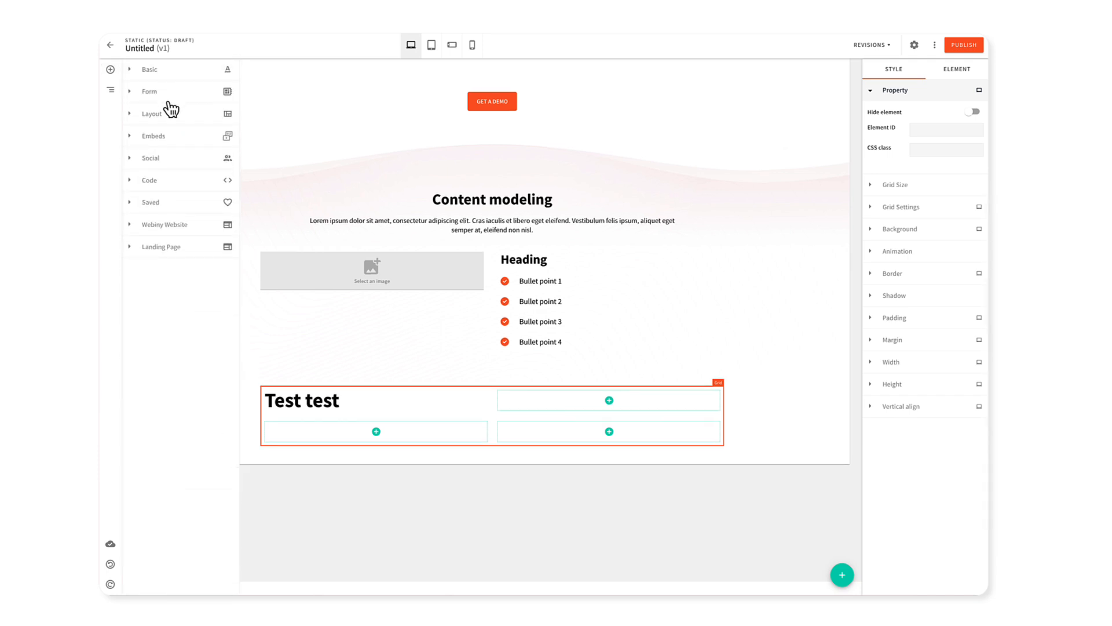
pyautogui.click(168, 137)
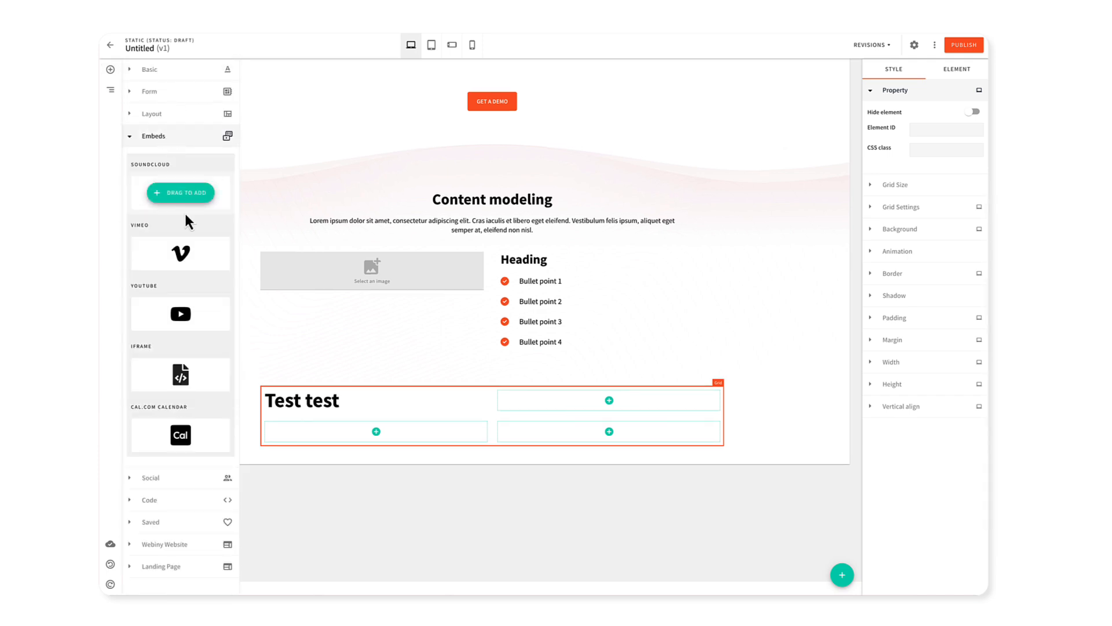
pyautogui.click(152, 137)
pyautogui.click(162, 114)
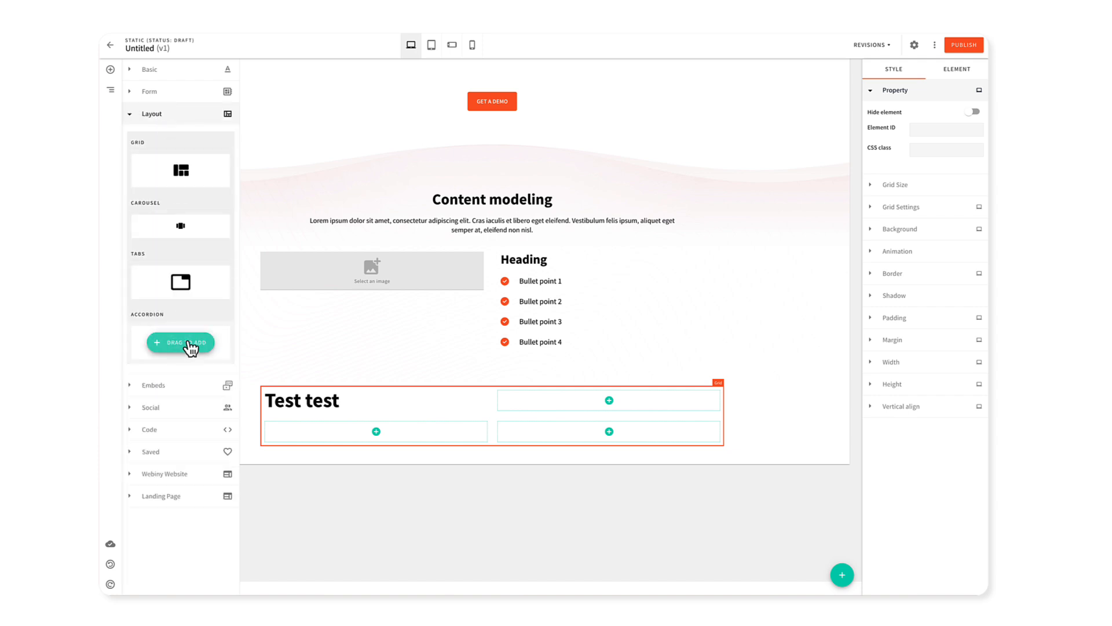
pyautogui.click(167, 117)
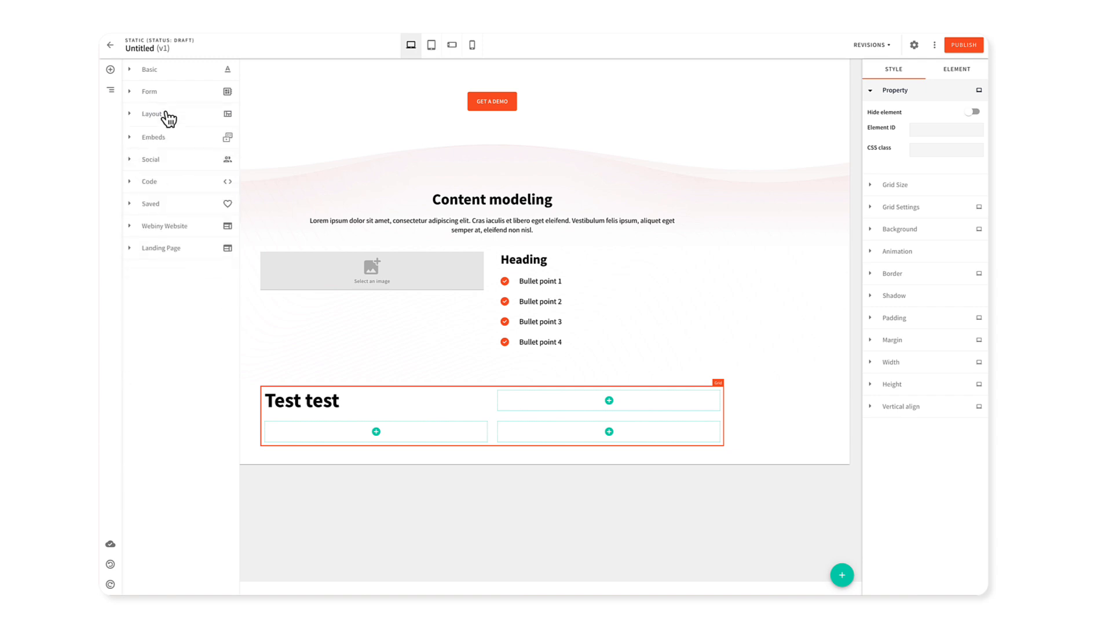
pyautogui.click(169, 183)
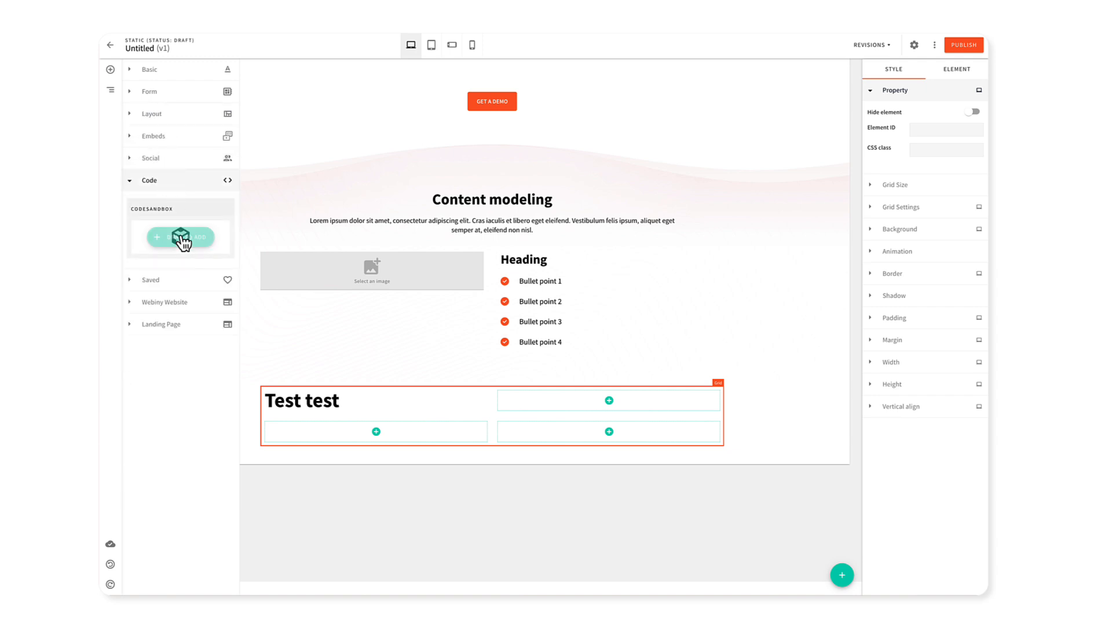
pyautogui.click(150, 180)
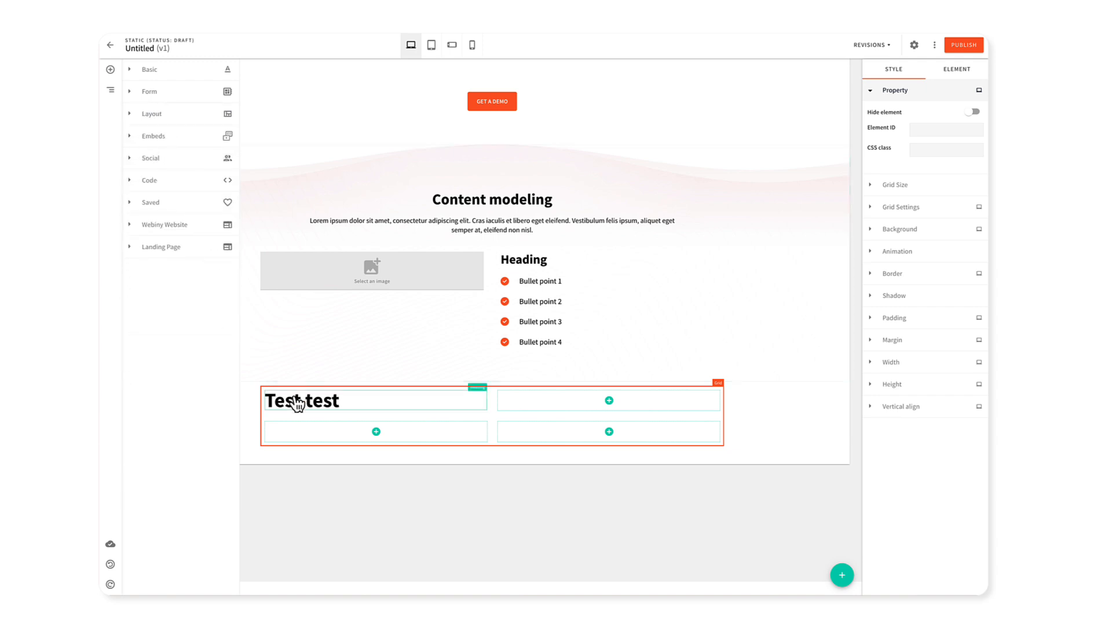
pyautogui.click(123, 69)
pyautogui.click(786, 510)
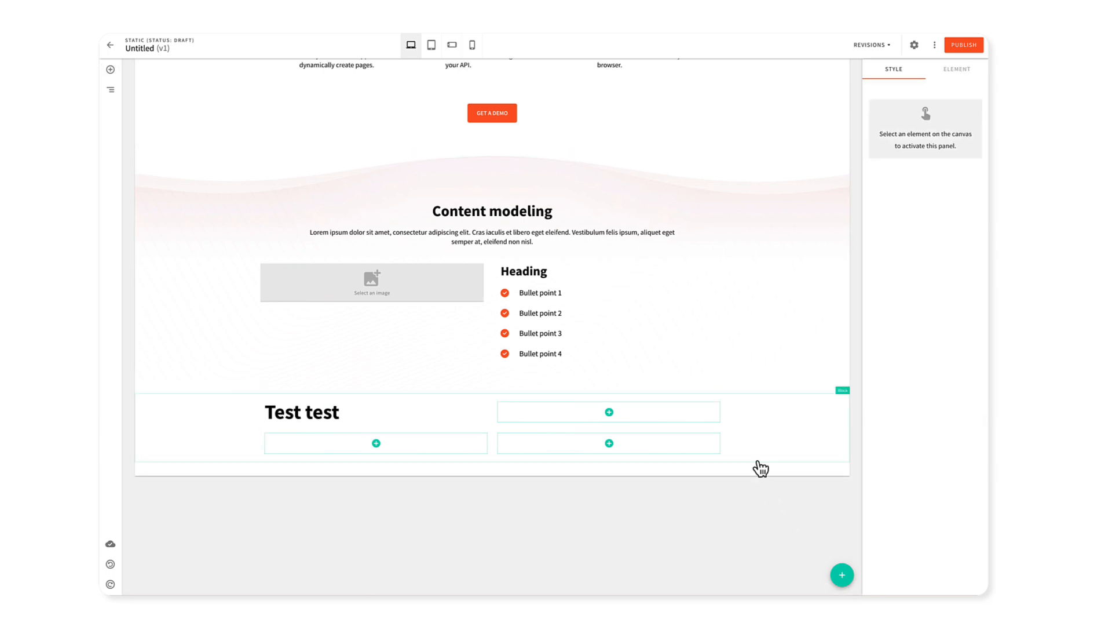
# Review the page and browse the block library's Headless CMS, Landing page blocks and Landing page redesign categories
pyautogui.scroll(3, 759, 467)
pyautogui.scroll(2, 759, 467)
pyautogui.scroll(-5, 684, 255)
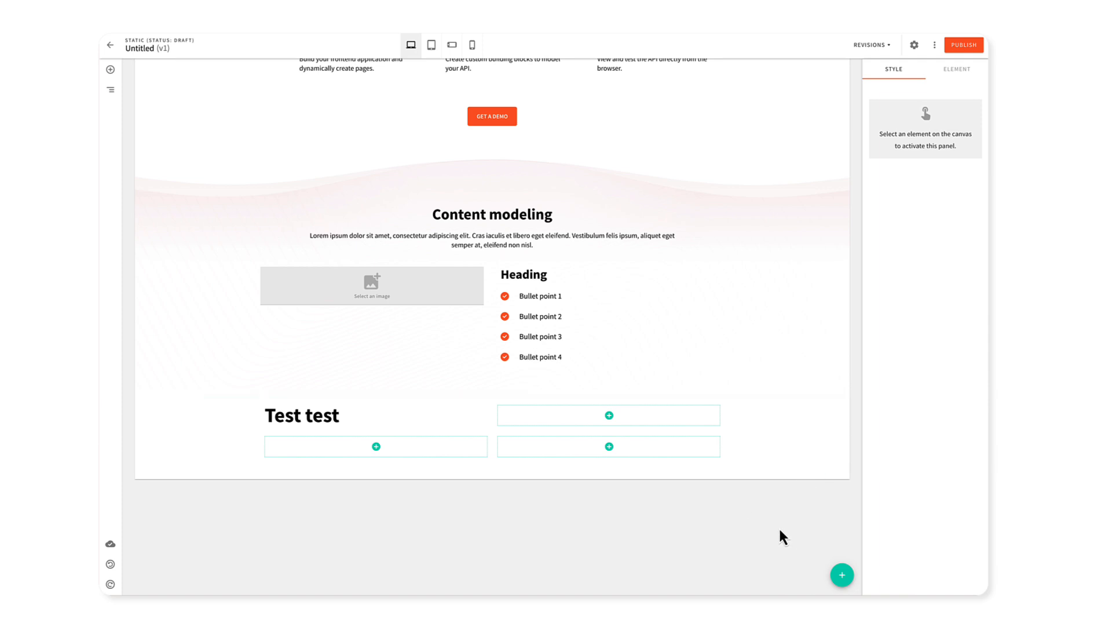
pyautogui.click(841, 573)
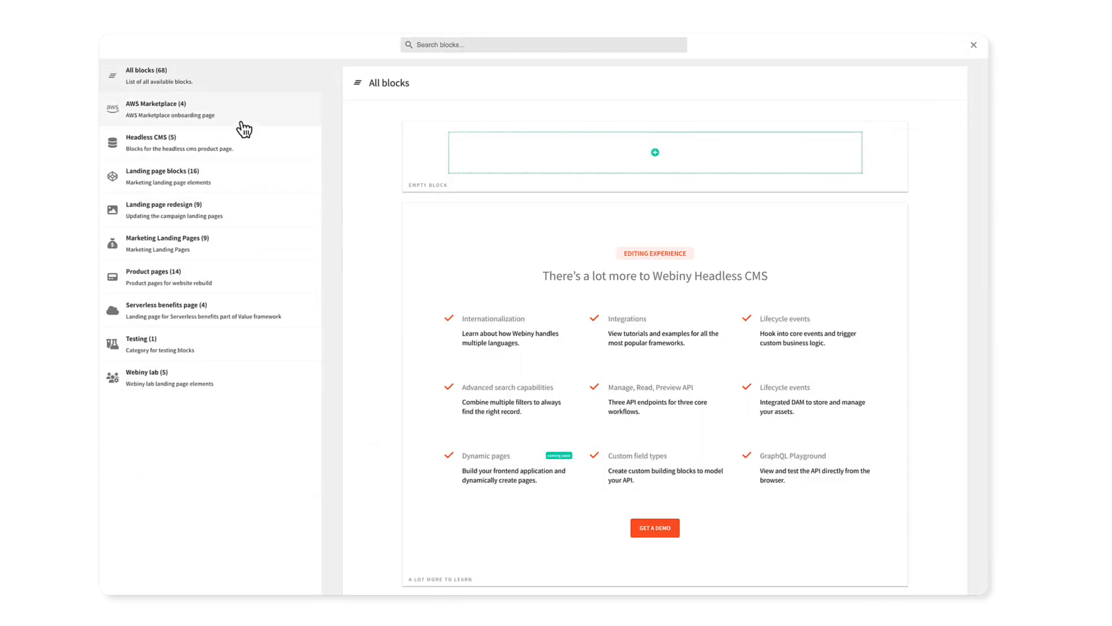
pyautogui.click(244, 126)
pyautogui.click(235, 149)
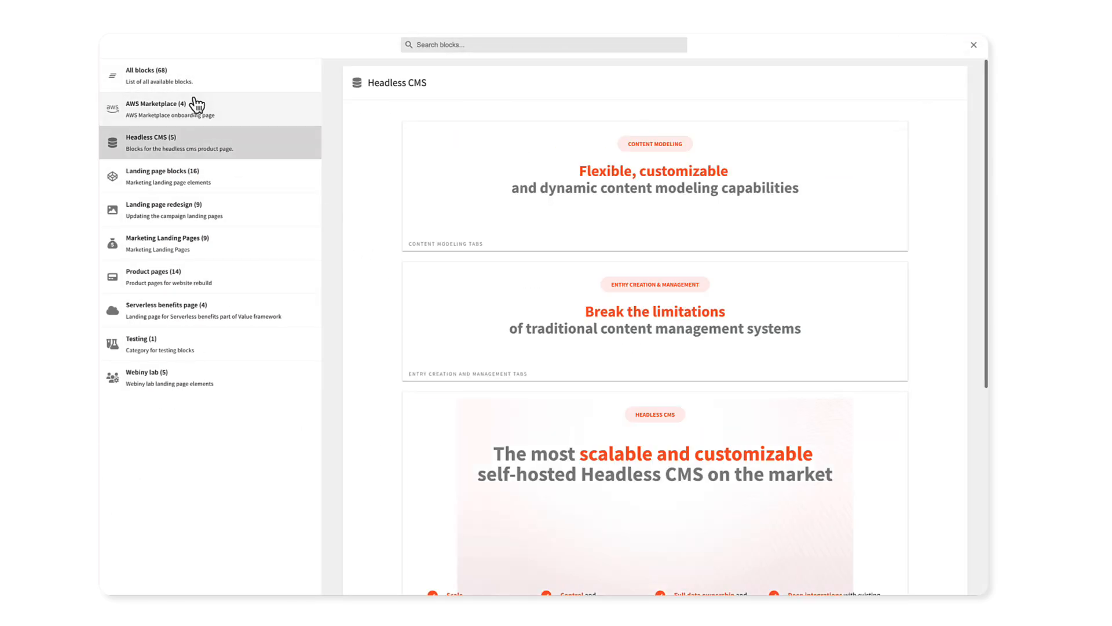
pyautogui.click(193, 184)
pyautogui.click(223, 215)
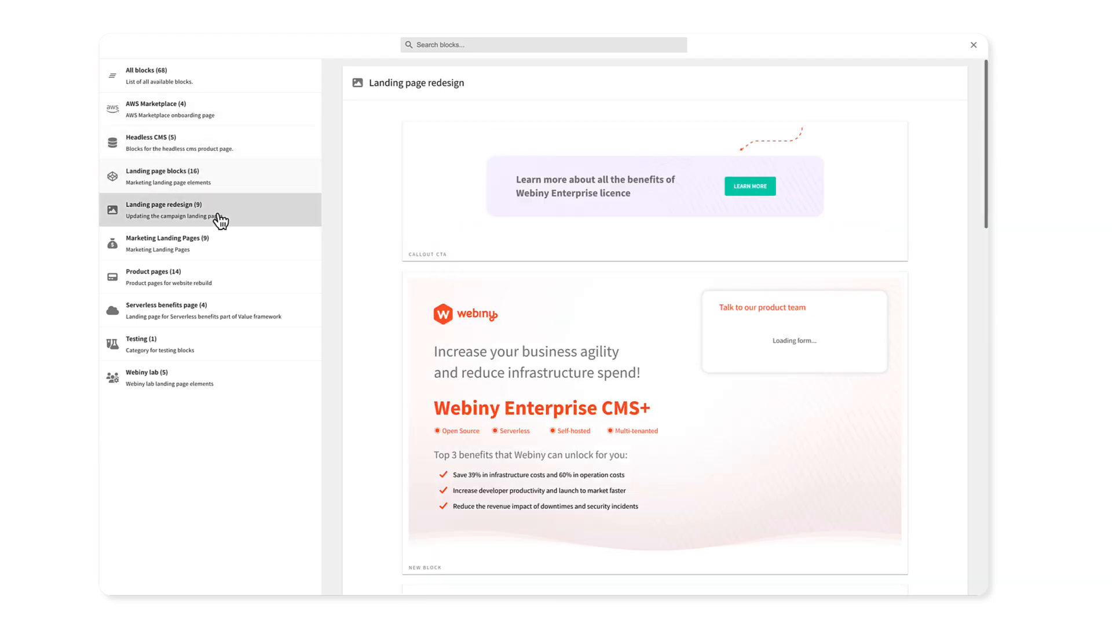
# Add the AI block from Landing page blocks below the "Test test" grid and unlink it from its source block
pyautogui.click(229, 175)
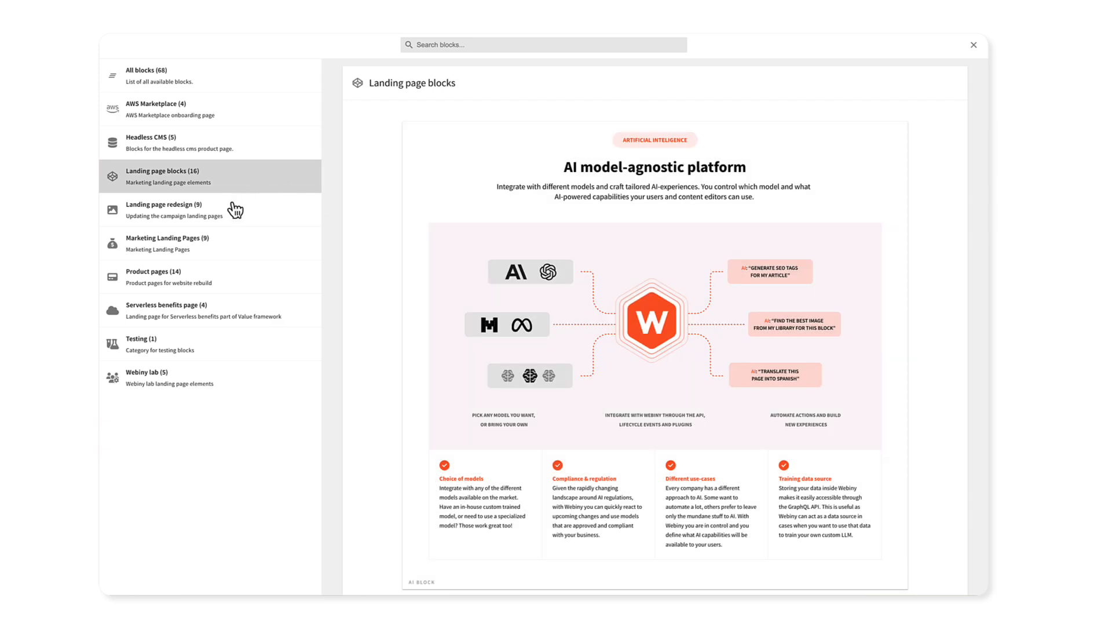
pyautogui.click(232, 210)
pyautogui.click(240, 181)
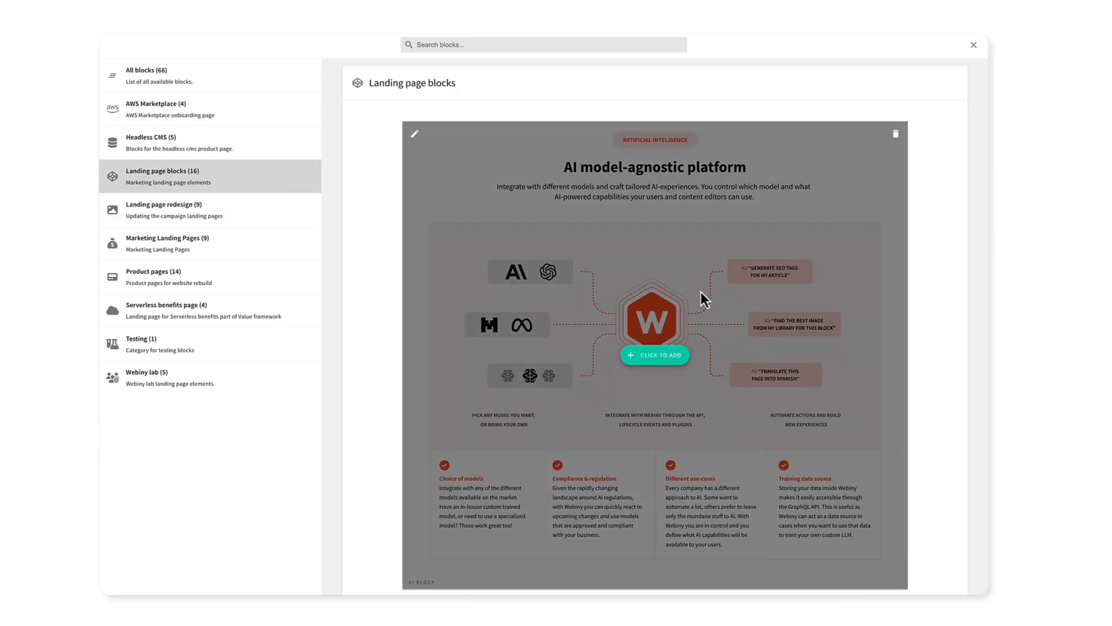
pyautogui.click(674, 360)
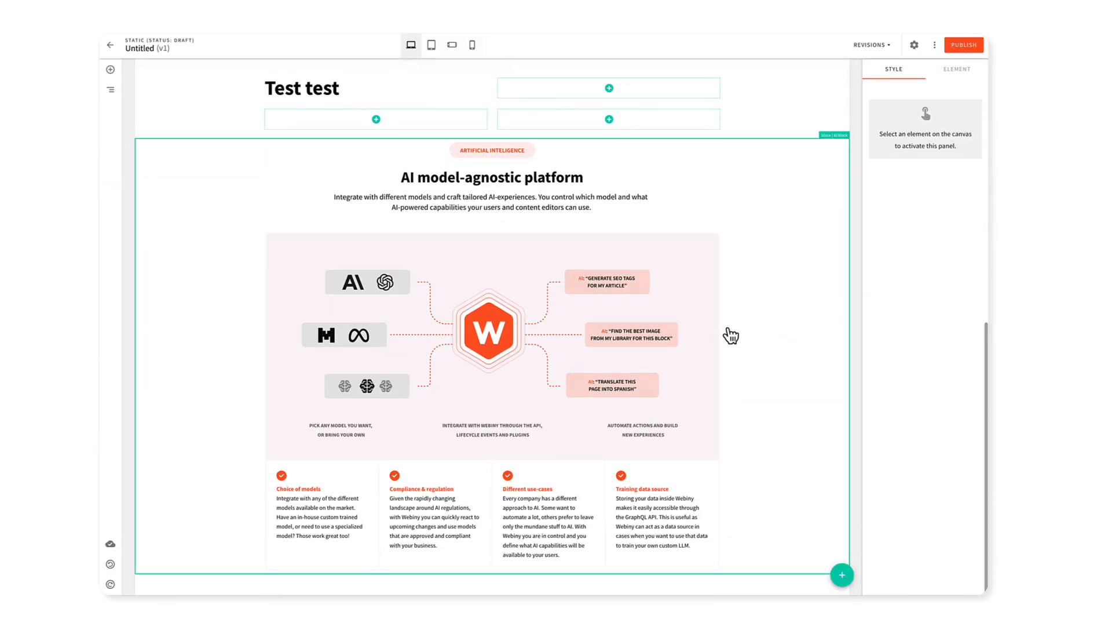
pyautogui.click(731, 327)
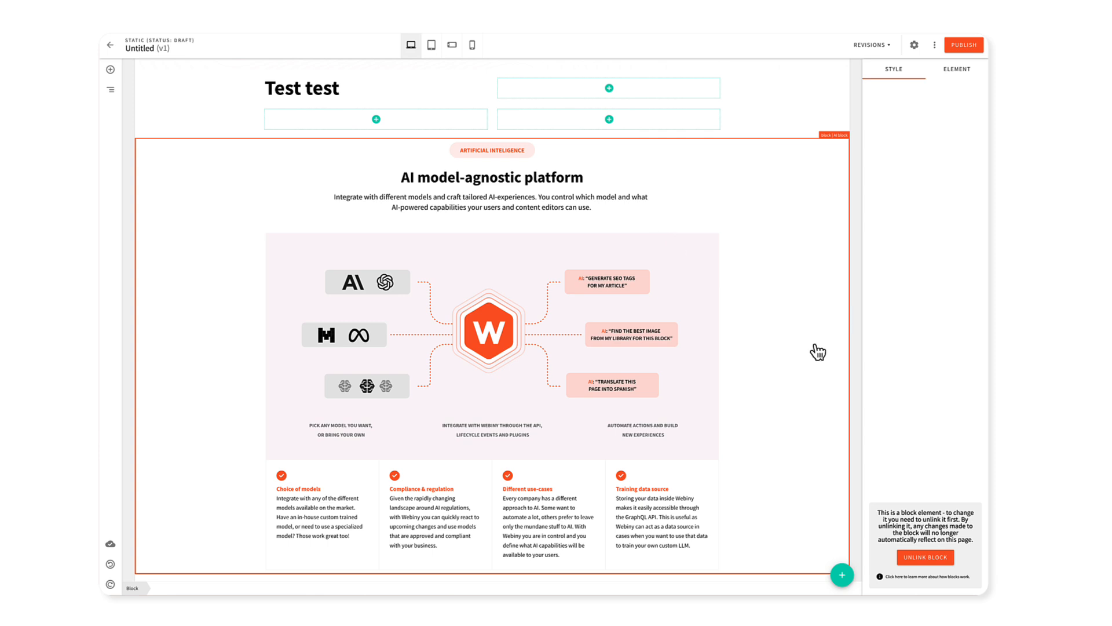
pyautogui.click(926, 557)
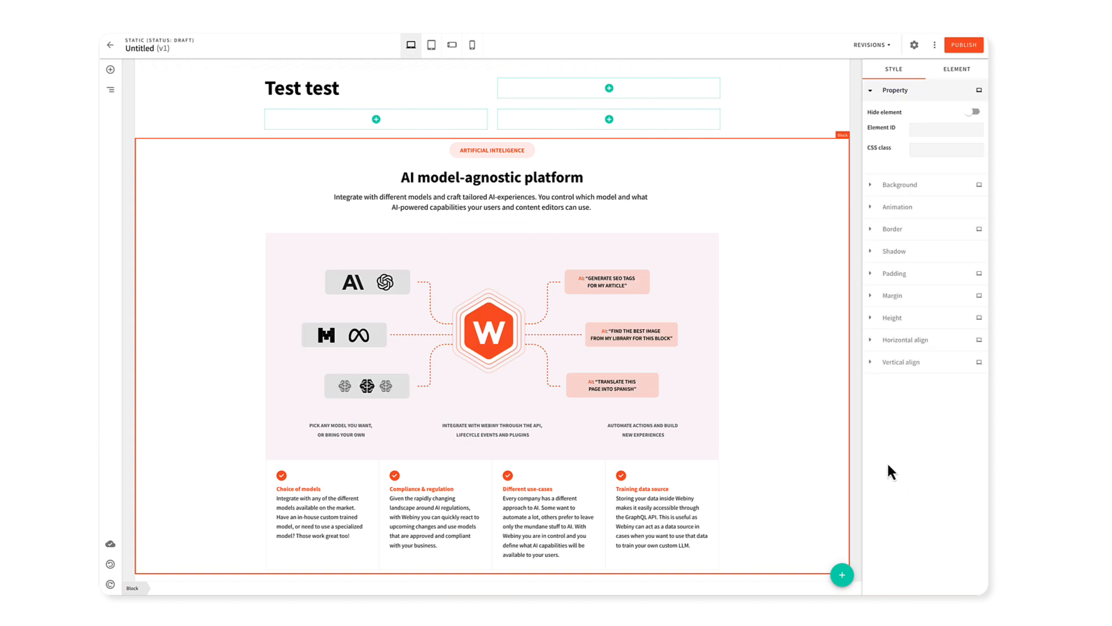
# Bold "data" in the Training data source paragraph and underline "AND" in the caption under the AI diagram
pyautogui.click(660, 508)
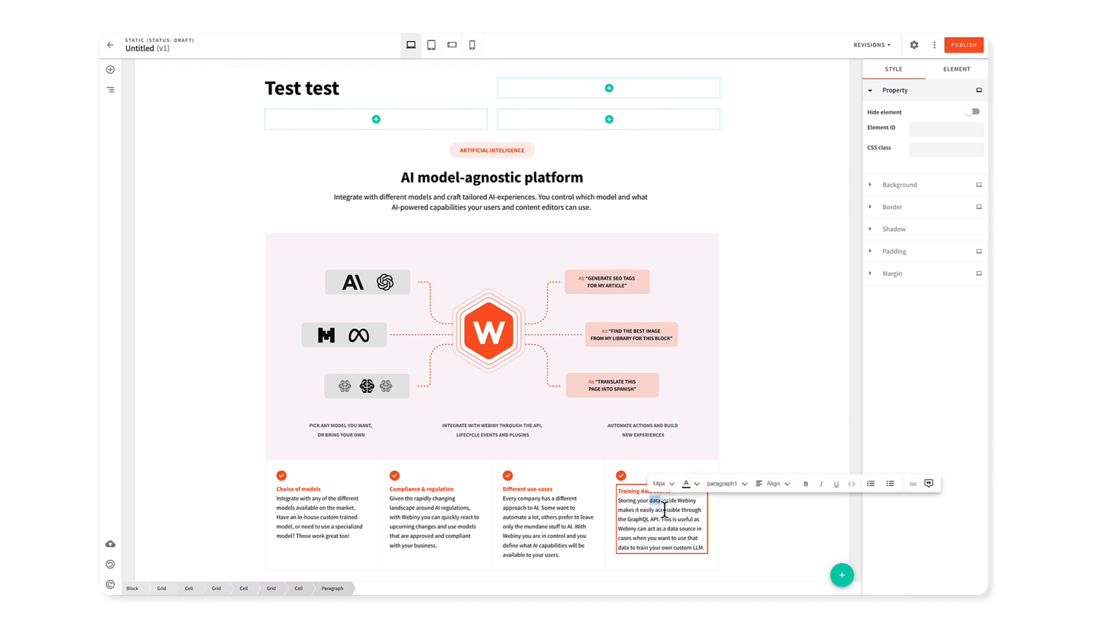
pyautogui.hotkey('ctrl', 'b')
pyautogui.click(514, 347)
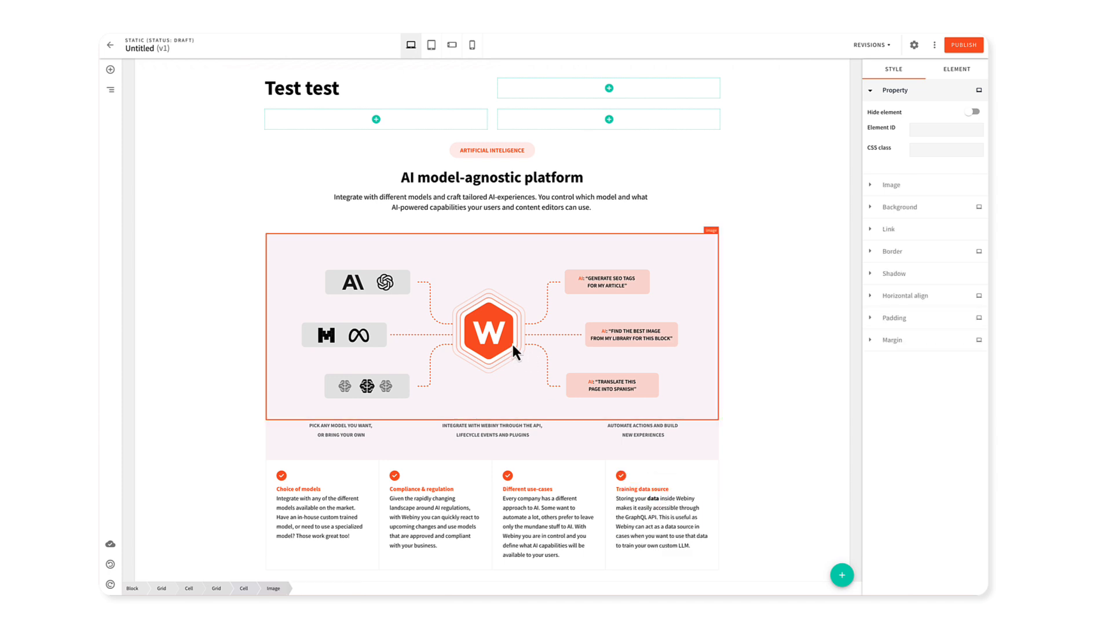
pyautogui.doubleClick(508, 440)
pyautogui.hotkey('ctrl', 'u')
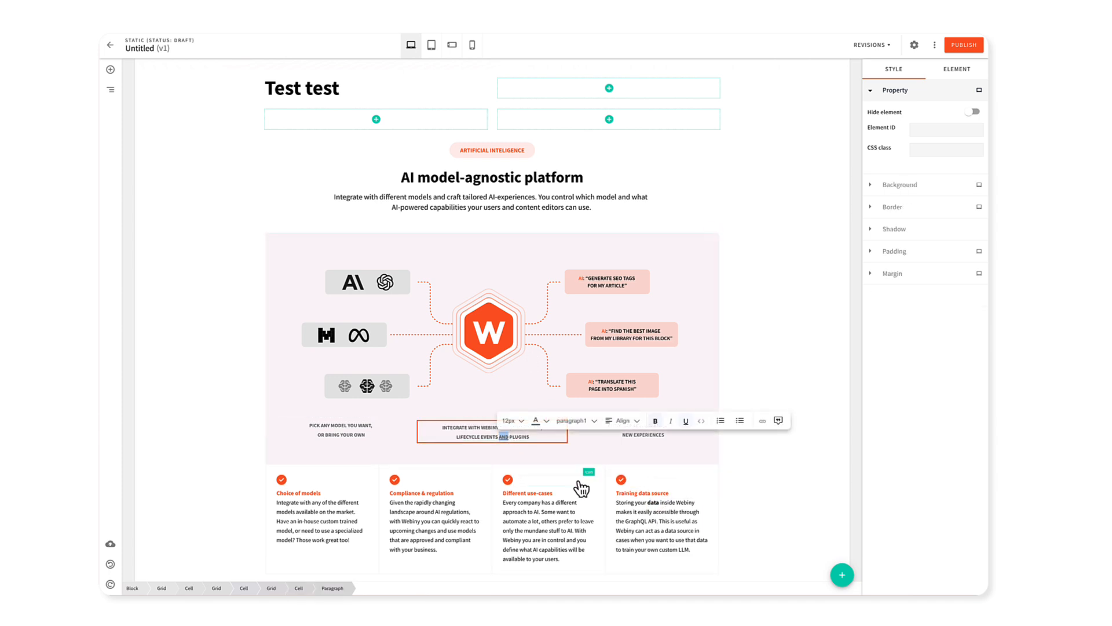
pyautogui.click(698, 503)
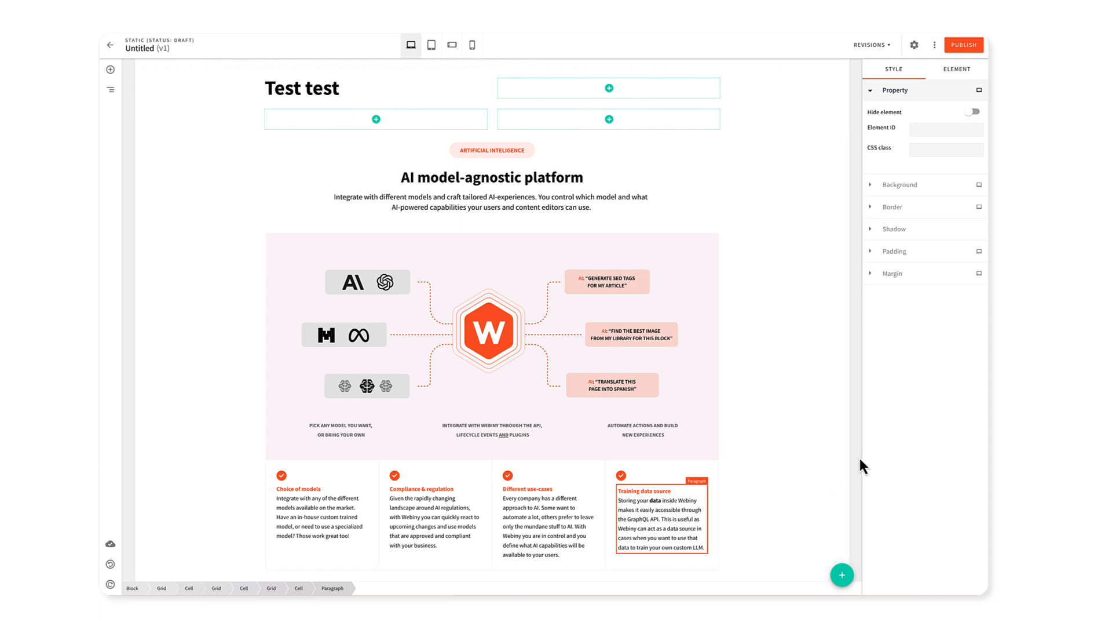
pyautogui.click(771, 401)
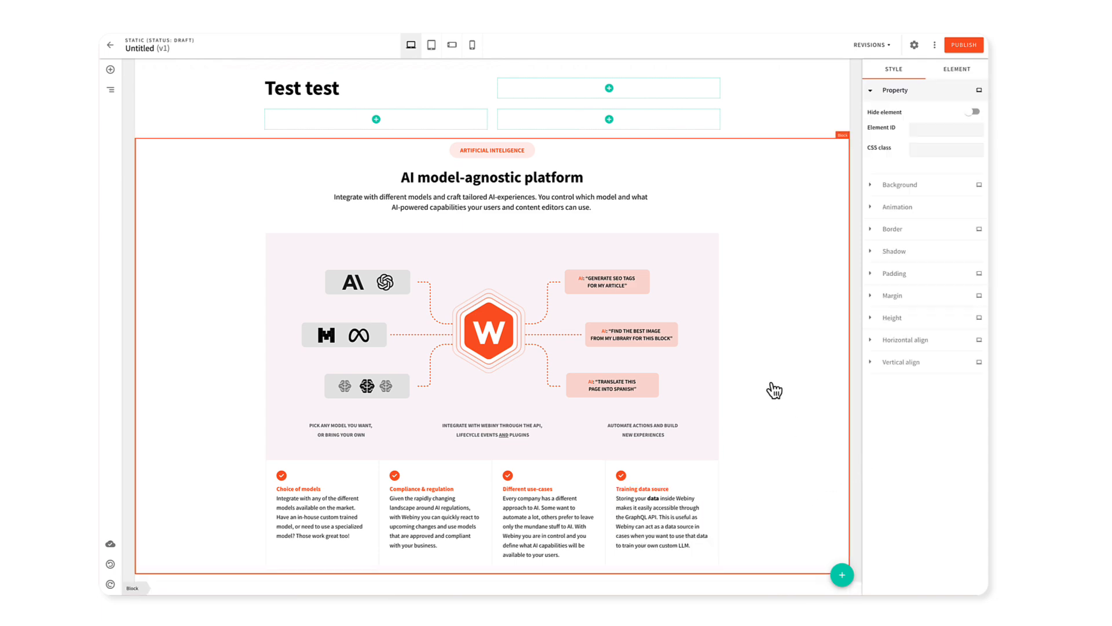
# Delete the unlinked AI block and add the "A lot more to learn" block in its place below the "Test test" grid
pyautogui.press('Delete')
pyautogui.click(843, 574)
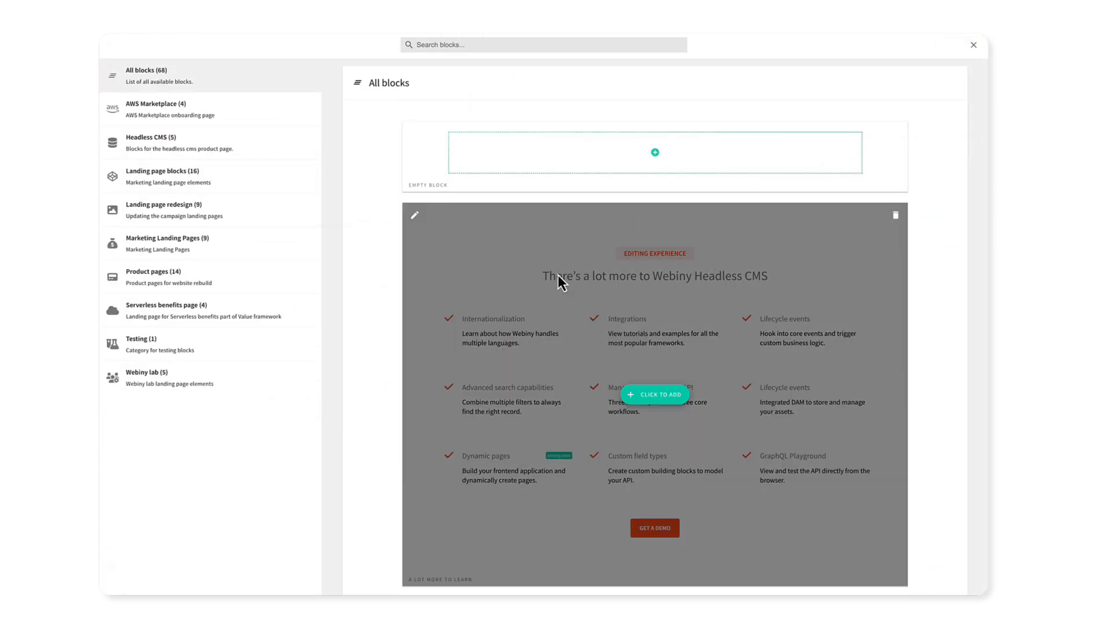
pyautogui.scroll(-4, 491, 294)
pyautogui.click(641, 193)
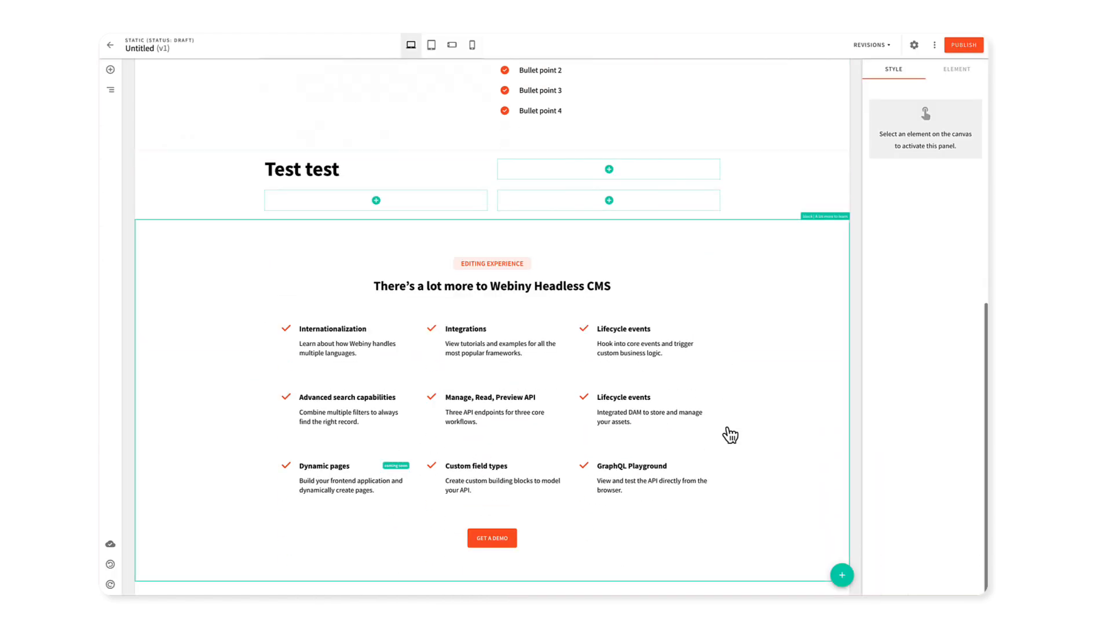
# Add the "AI model-agnostic platform" block from the block library below the "A lot more to learn" block
pyautogui.click(843, 576)
pyautogui.scroll(-6, 718, 318)
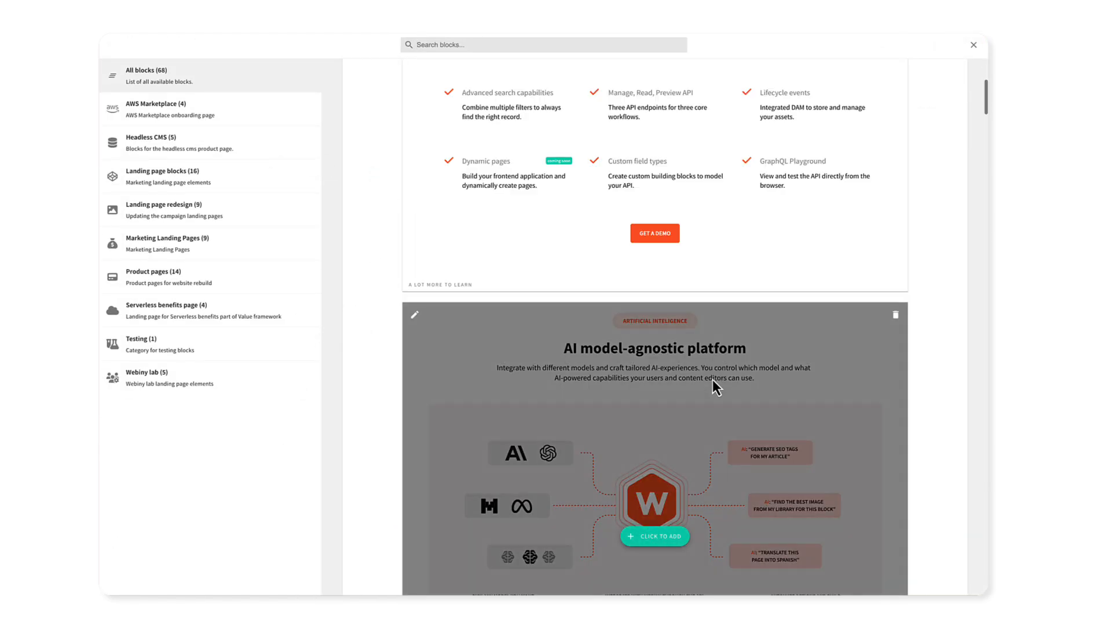
pyautogui.scroll(-1, 686, 450)
pyautogui.click(667, 457)
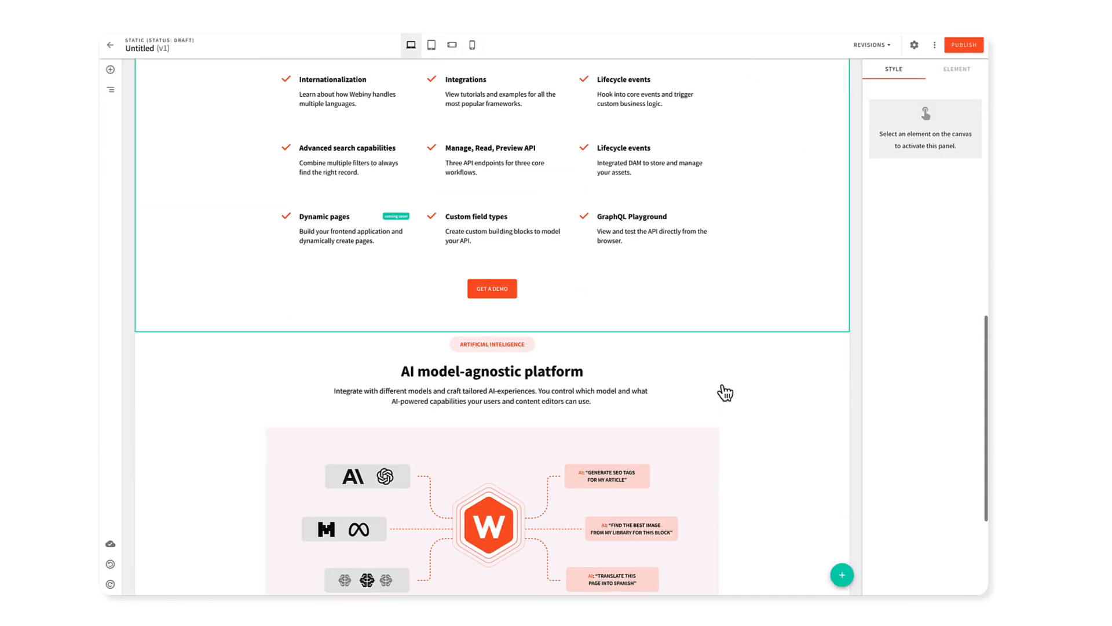
# Add the "Application suite" block from the block library below the AI block
pyautogui.click(842, 575)
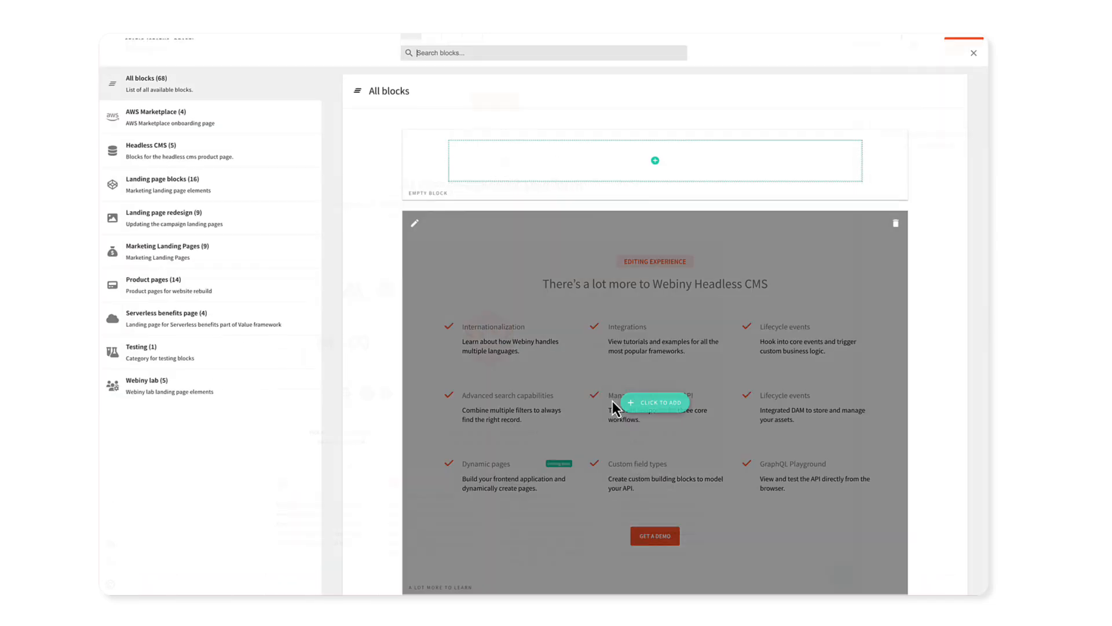
pyautogui.scroll(-5, 620, 400)
pyautogui.scroll(-10, 689, 363)
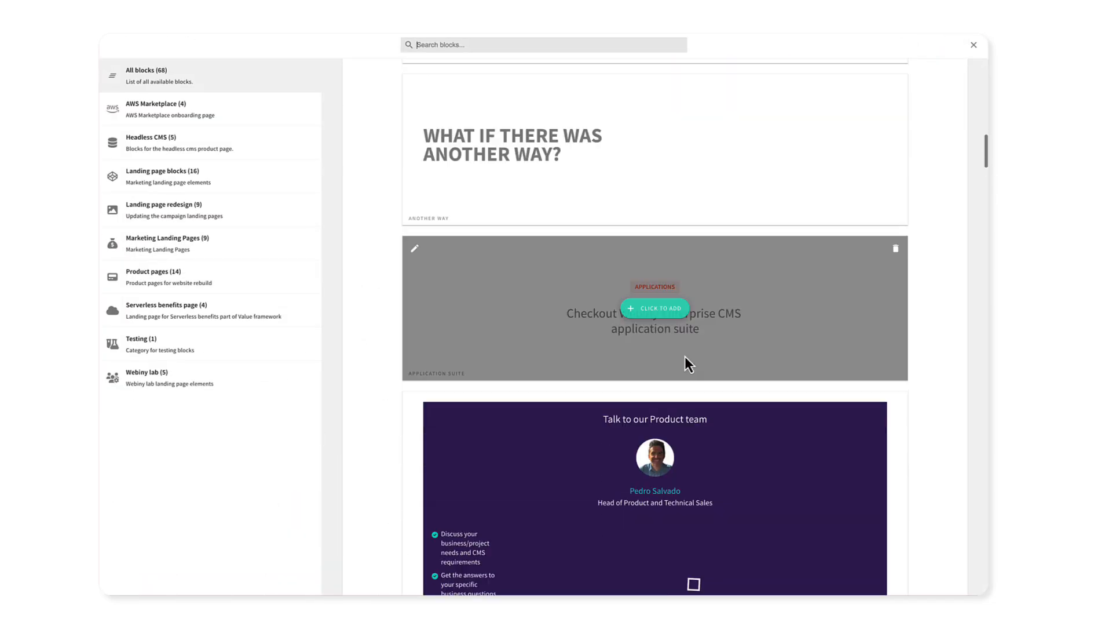
pyautogui.click(661, 294)
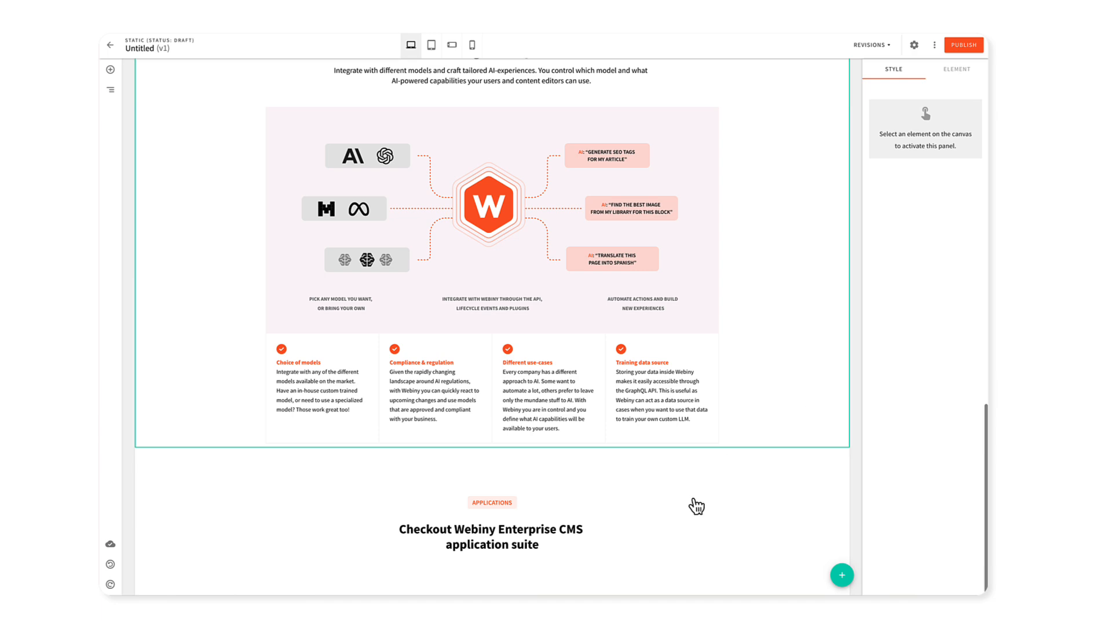
# Add the FAQs block from the Webiny lab category below the "Application suite" block
pyautogui.click(843, 575)
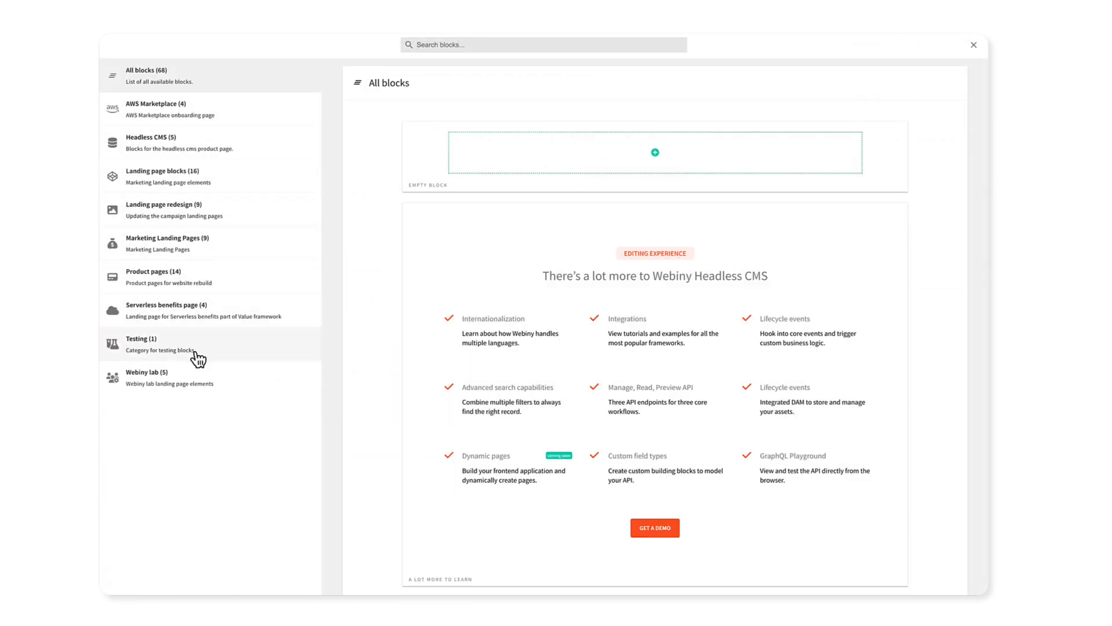
pyautogui.click(202, 378)
pyautogui.click(686, 270)
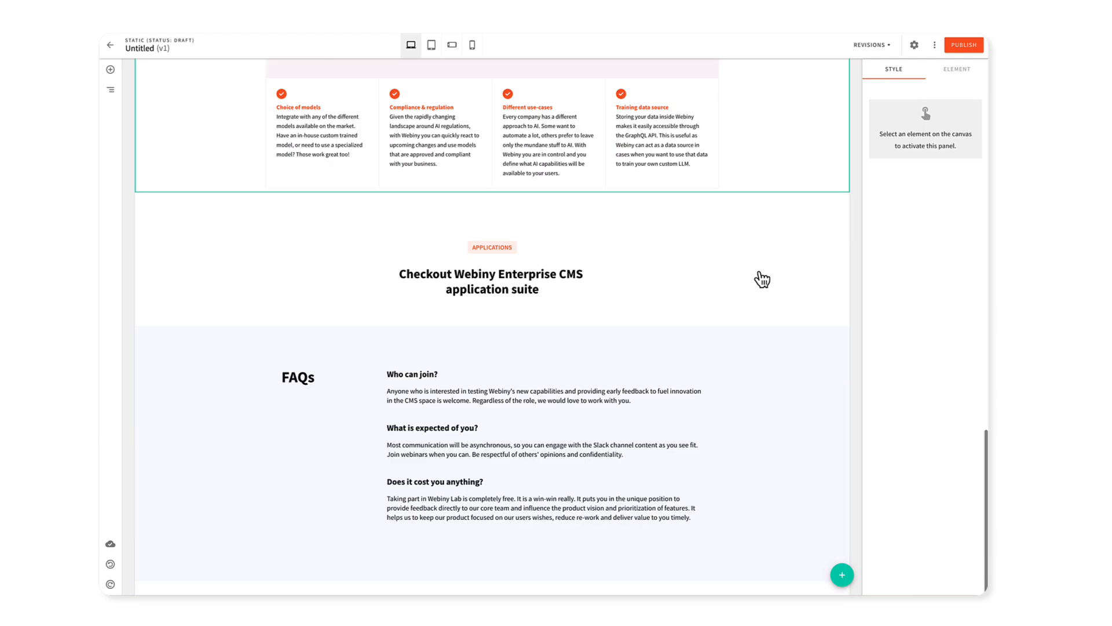
# Review the assembled page and add an empty block below the FAQs block
pyautogui.scroll(5, 809, 292)
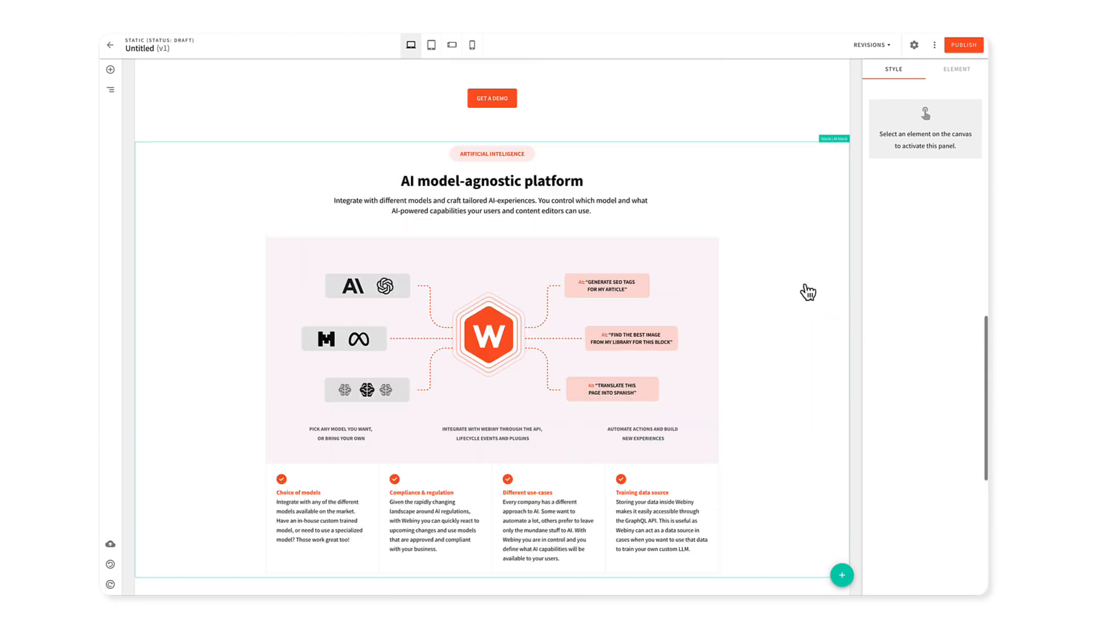
pyautogui.scroll(10, 641, 378)
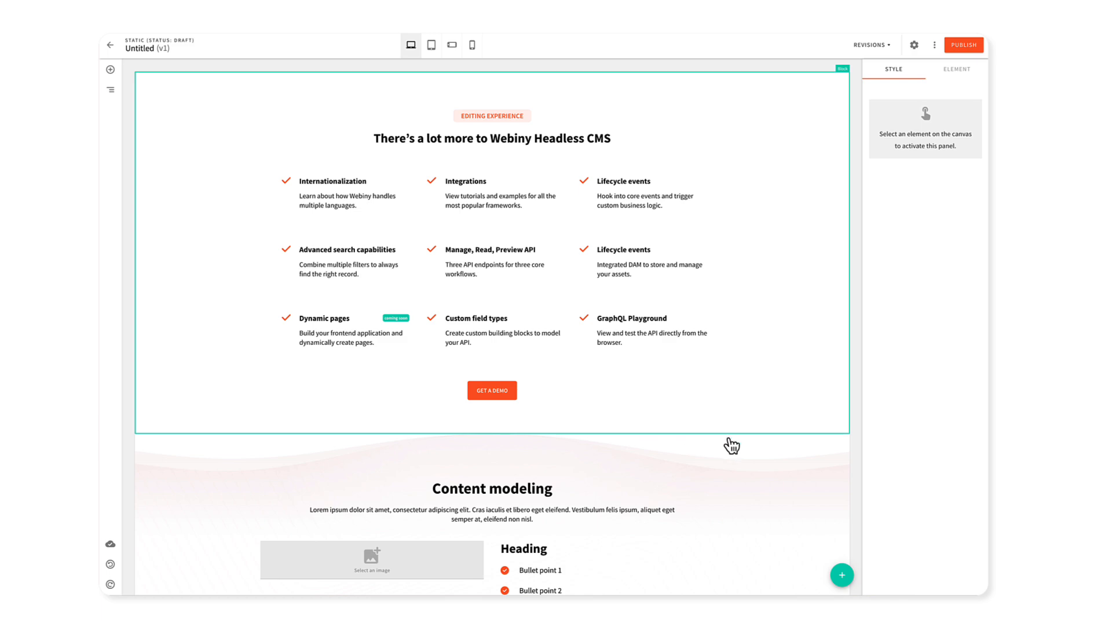
pyautogui.scroll(-15, 735, 446)
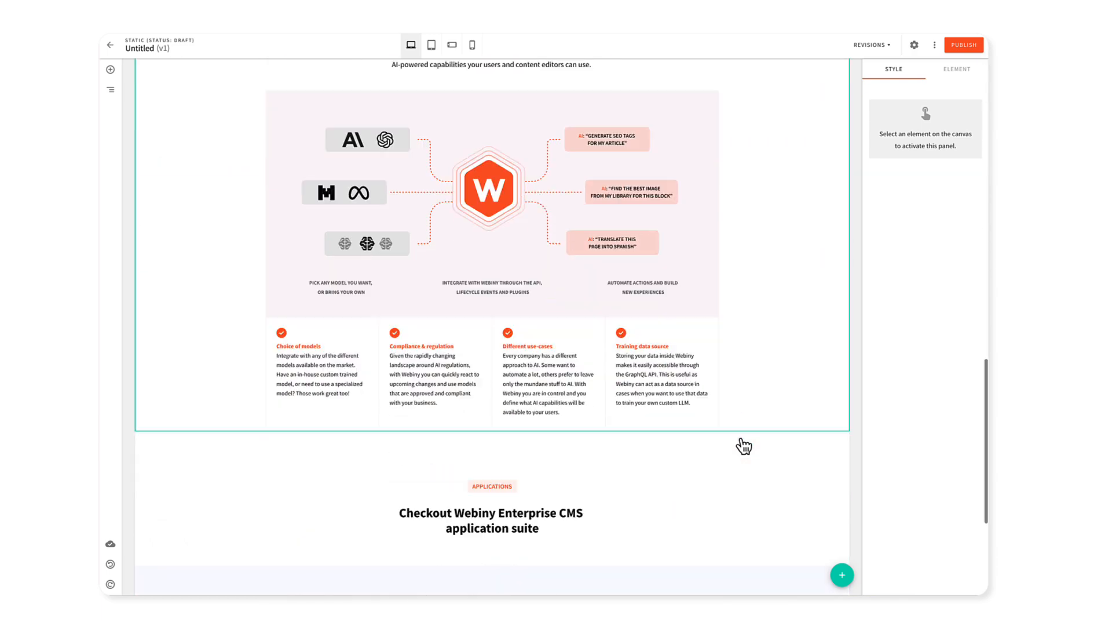
pyautogui.scroll(-5, 742, 446)
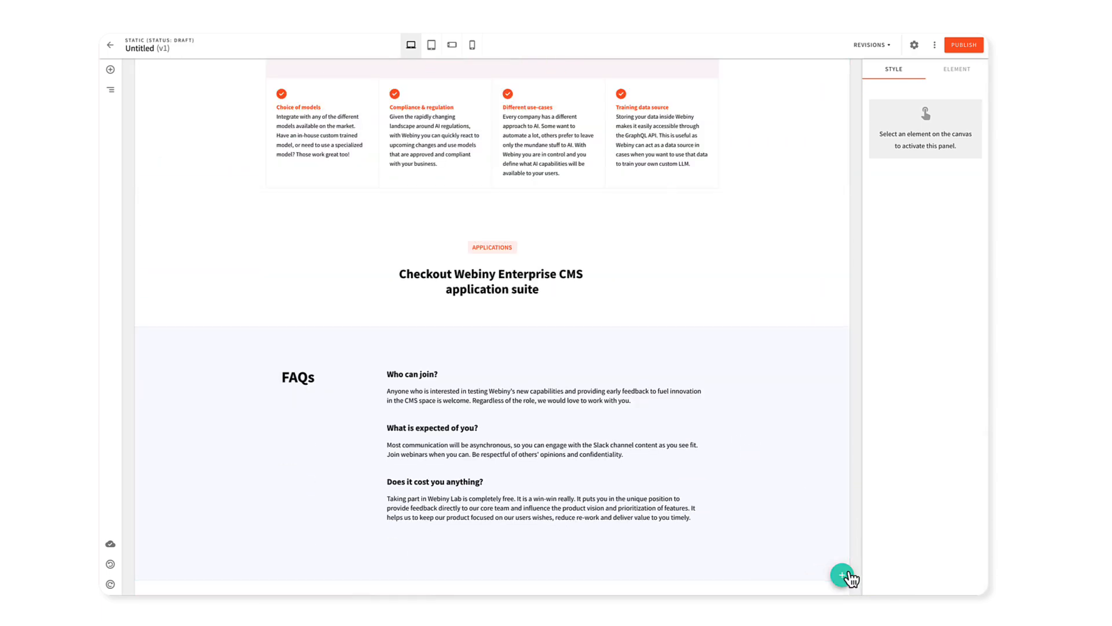
pyautogui.click(841, 572)
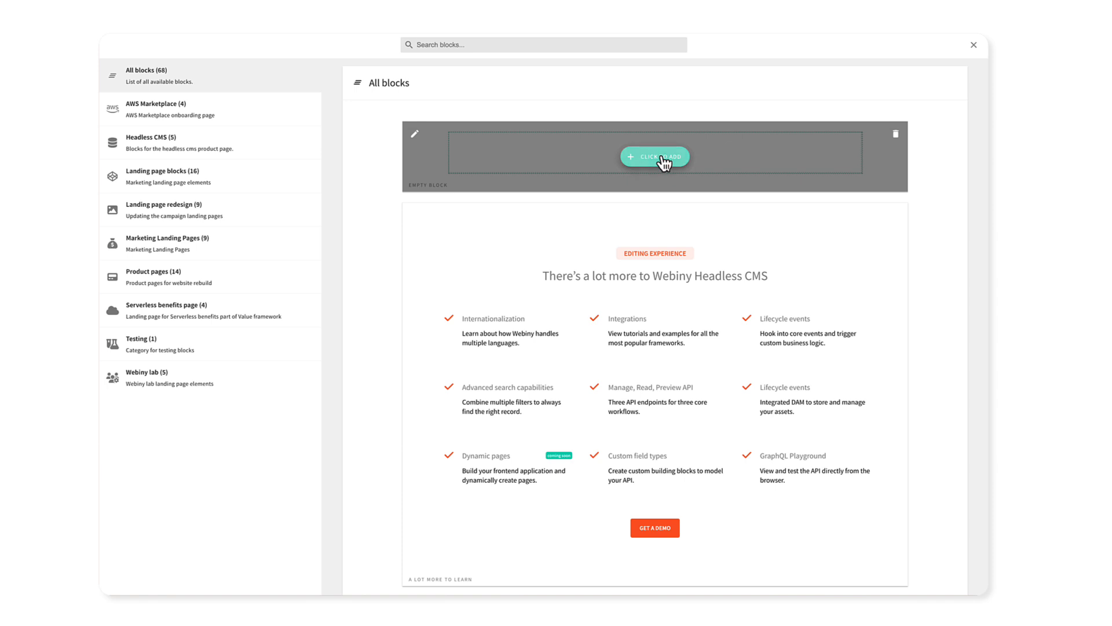
pyautogui.click(664, 164)
pyautogui.scroll(-1, 678, 382)
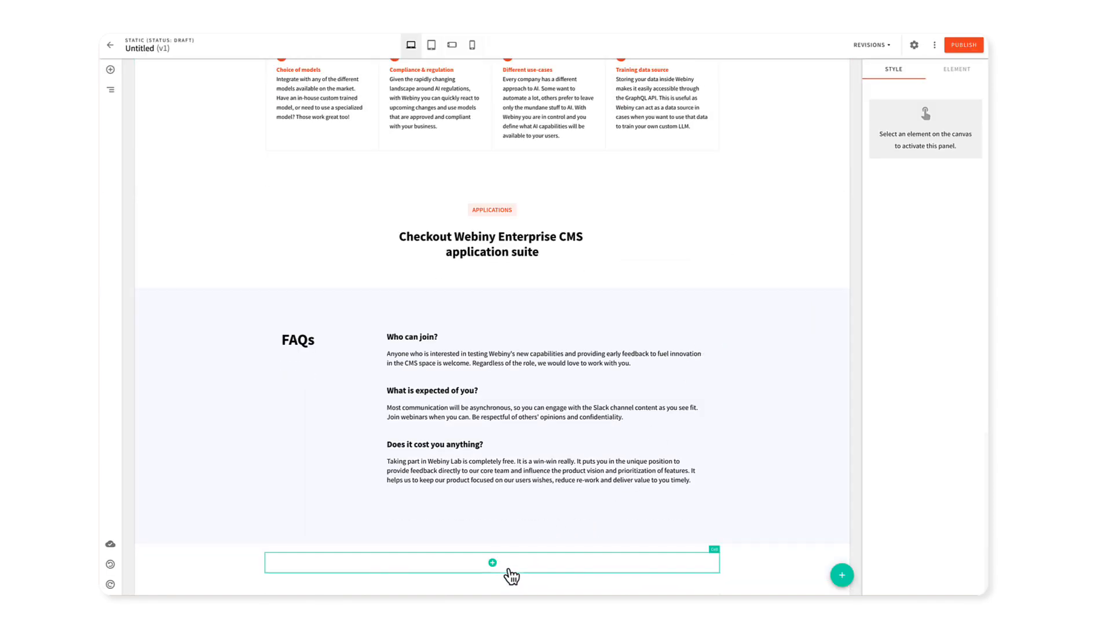
# Browse the Webiny Website custom elements and insert "Pricing - Tiers" into the empty block's cell
pyautogui.click(493, 563)
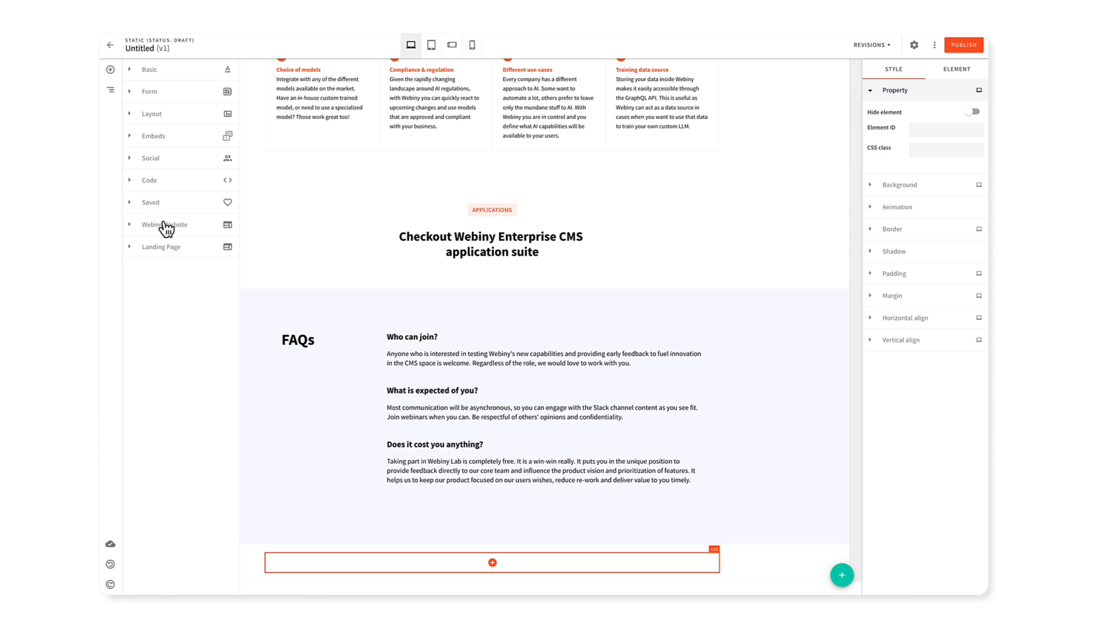
pyautogui.click(171, 231)
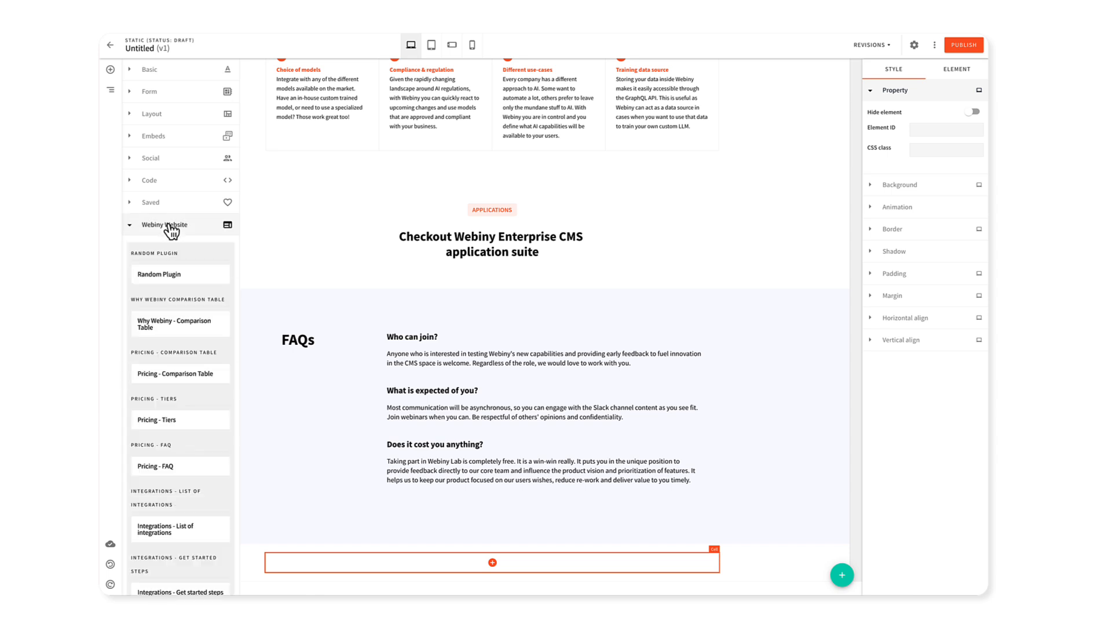
pyautogui.scroll(-6, 174, 316)
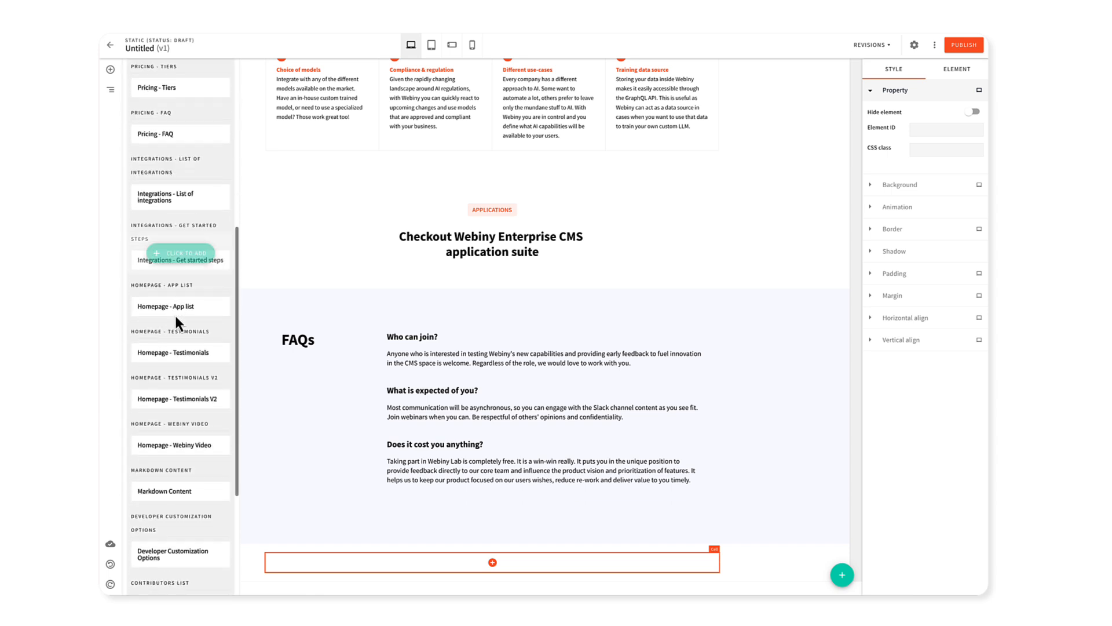
pyautogui.scroll(-3, 176, 316)
pyautogui.scroll(4, 179, 310)
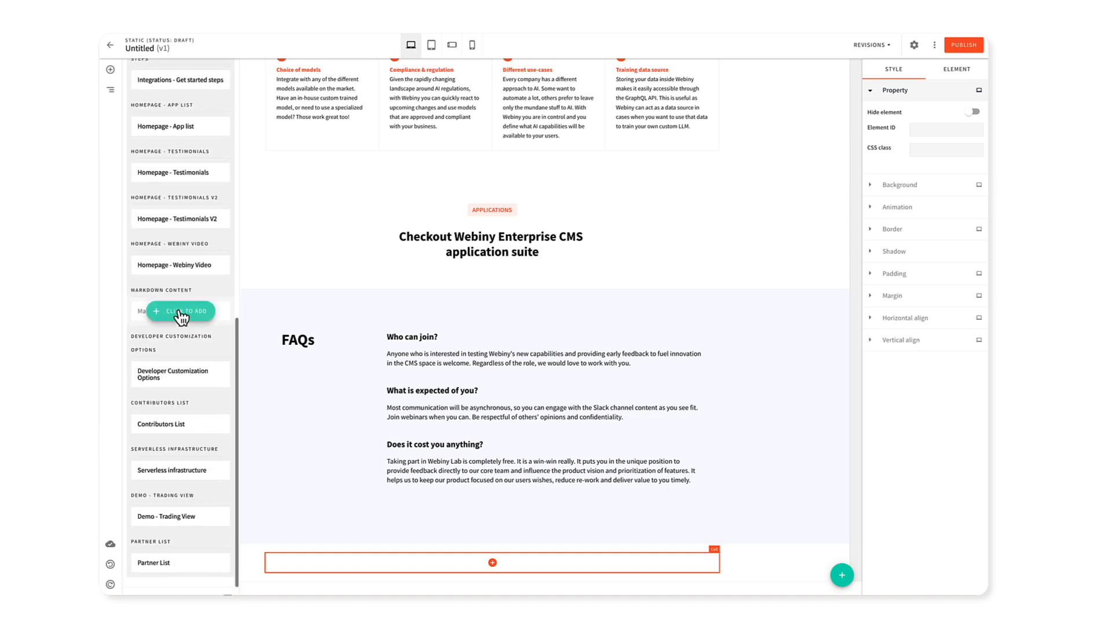
pyautogui.scroll(10, 181, 238)
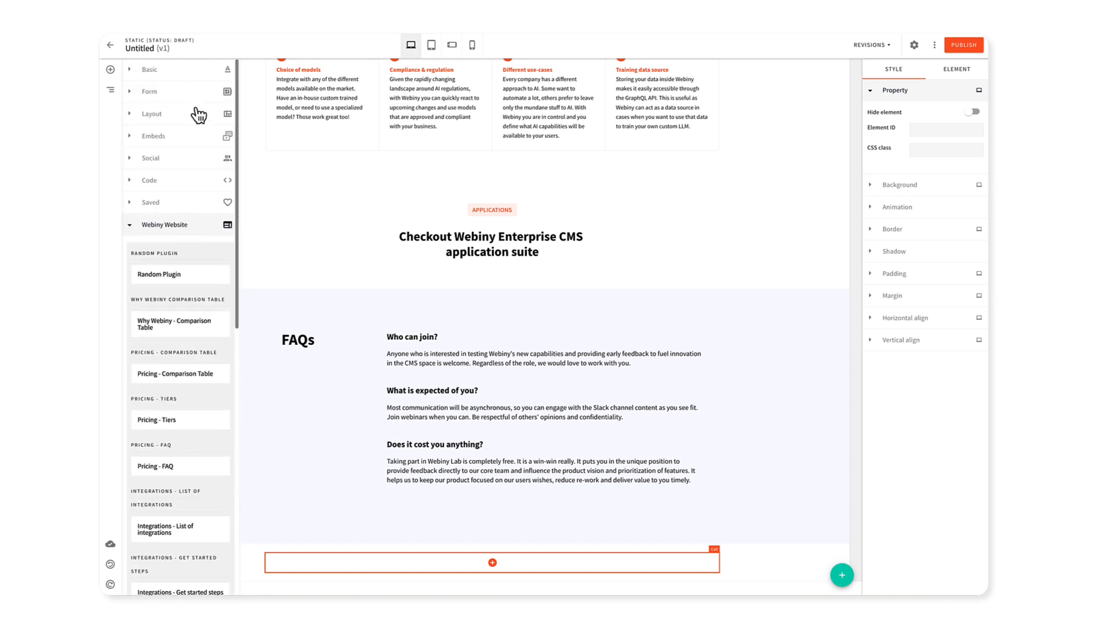
pyautogui.click(173, 70)
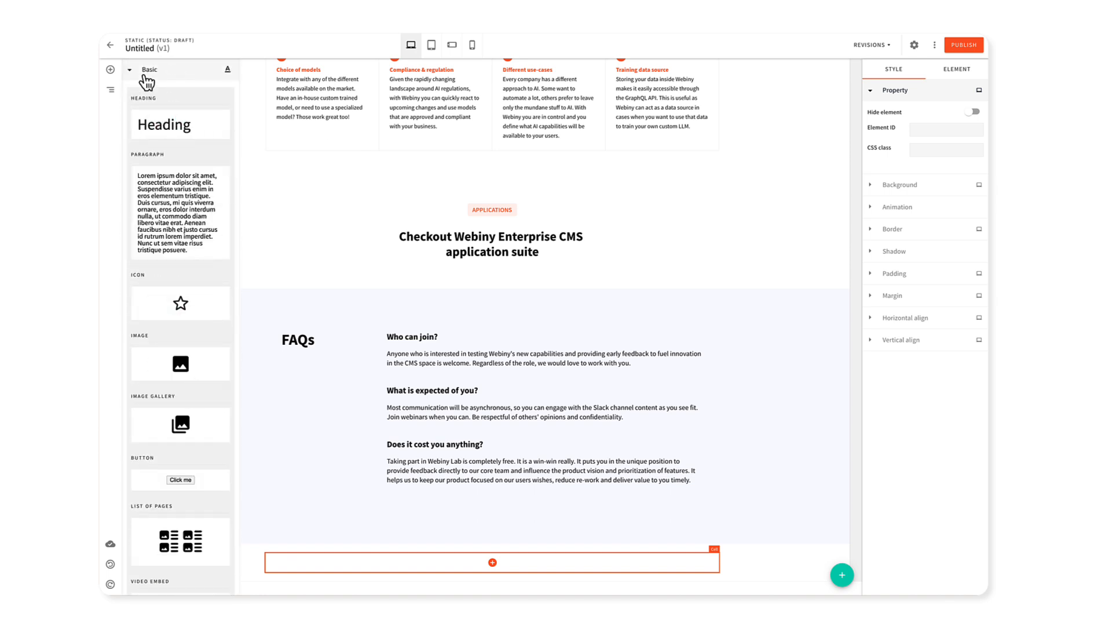
pyautogui.click(146, 83)
pyautogui.scroll(-3, 162, 214)
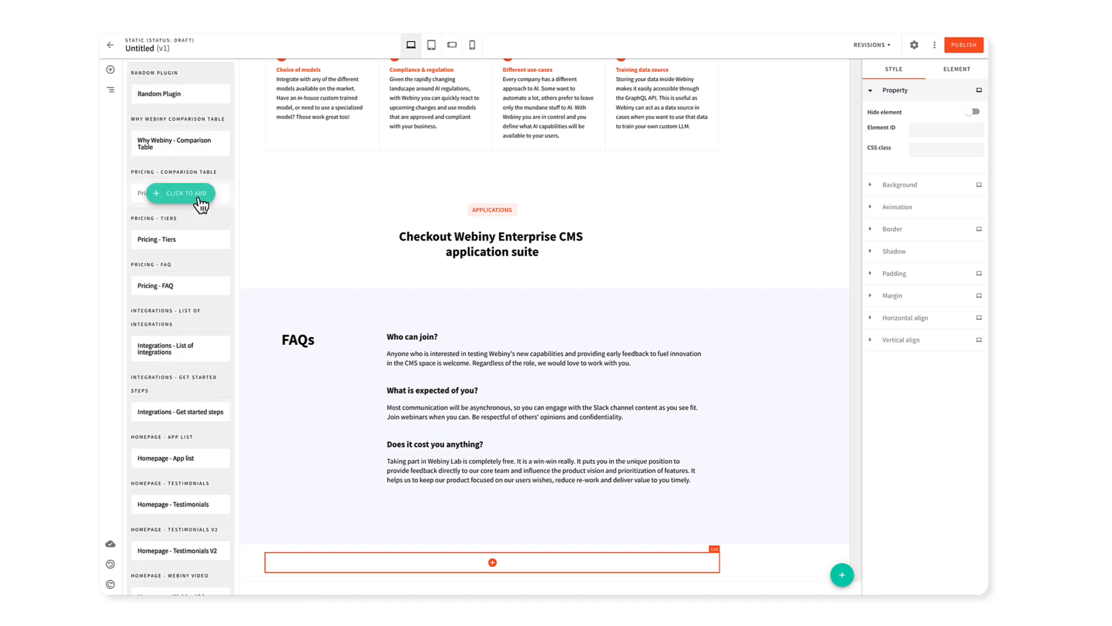
pyautogui.click(183, 242)
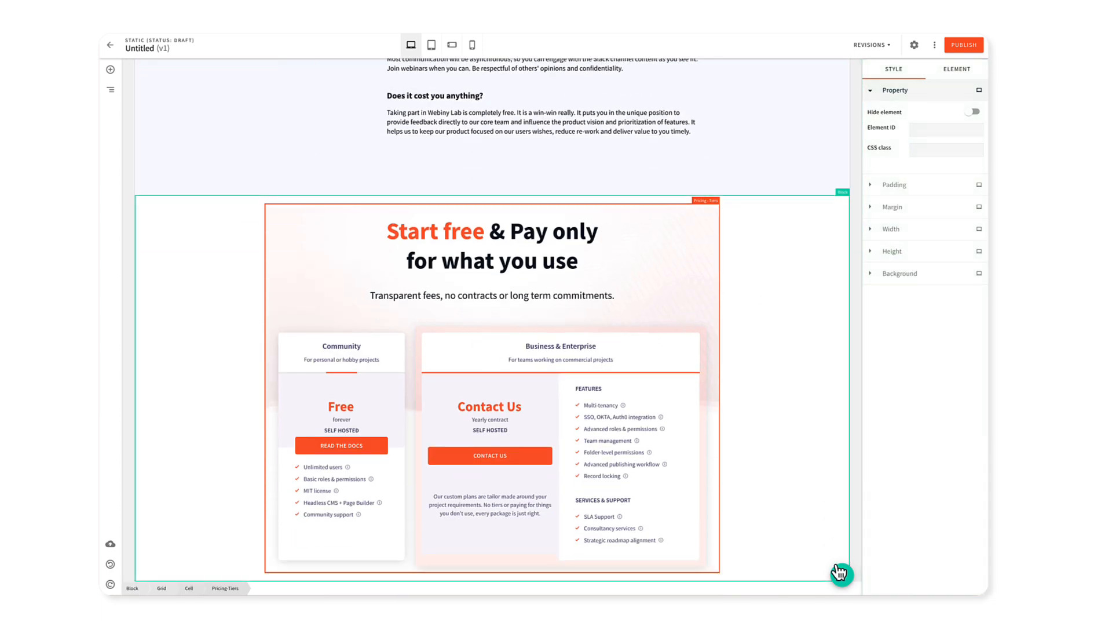
# Add another empty block below the pricing tiers and select its cell
pyautogui.click(843, 576)
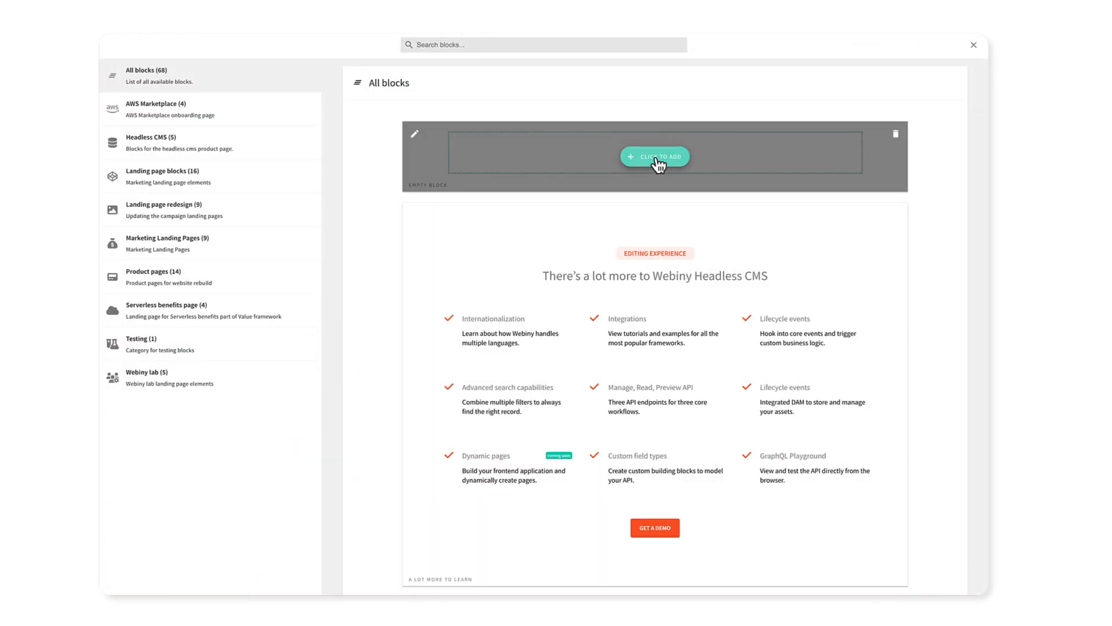
pyautogui.click(657, 154)
pyautogui.click(494, 563)
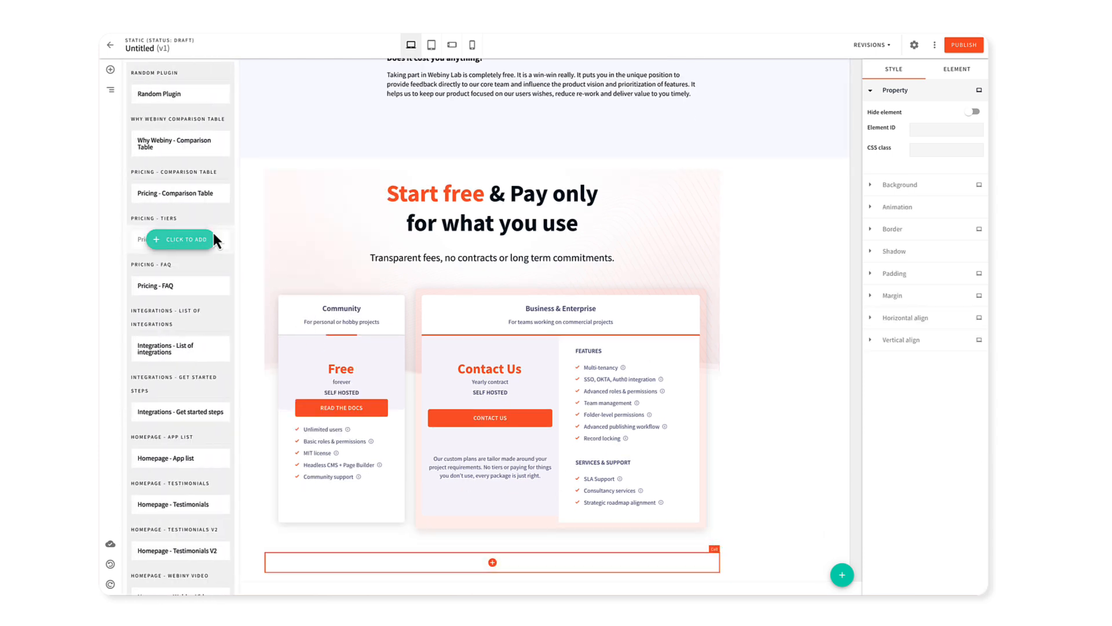
# Set the width of the new empty block's grid to 100%
pyautogui.click(722, 573)
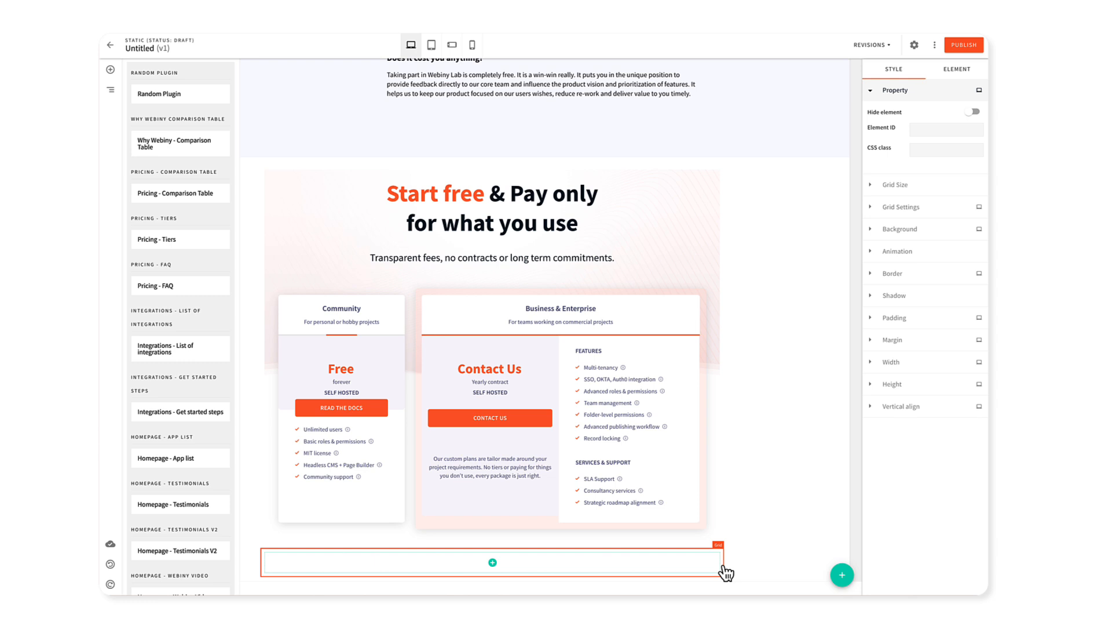
pyautogui.click(895, 362)
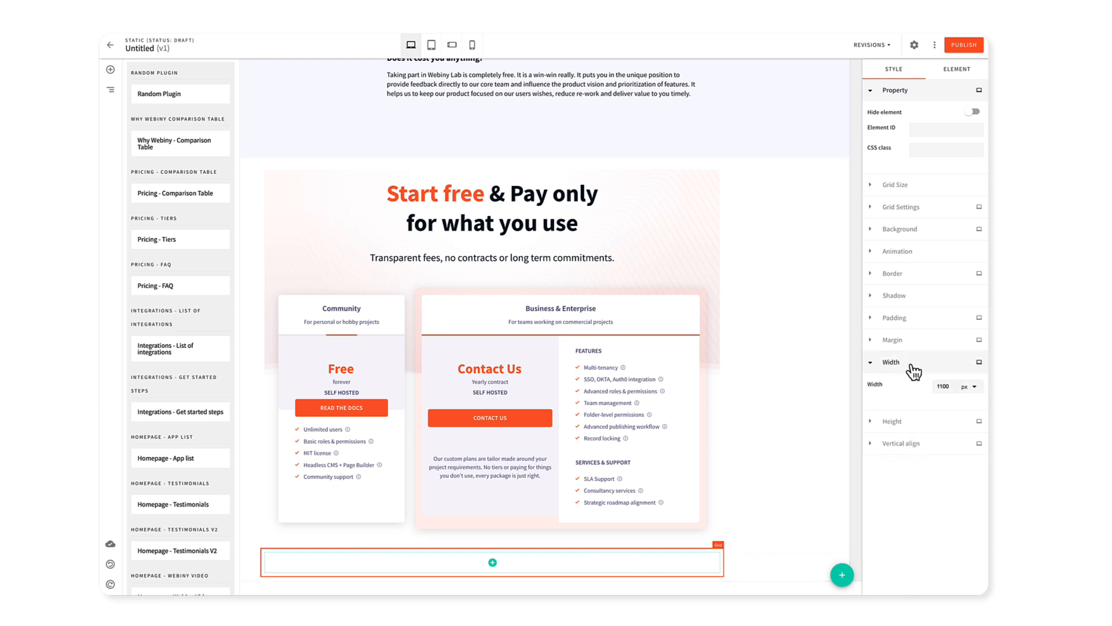
pyautogui.click(968, 386)
pyautogui.click(967, 377)
pyautogui.click(933, 388)
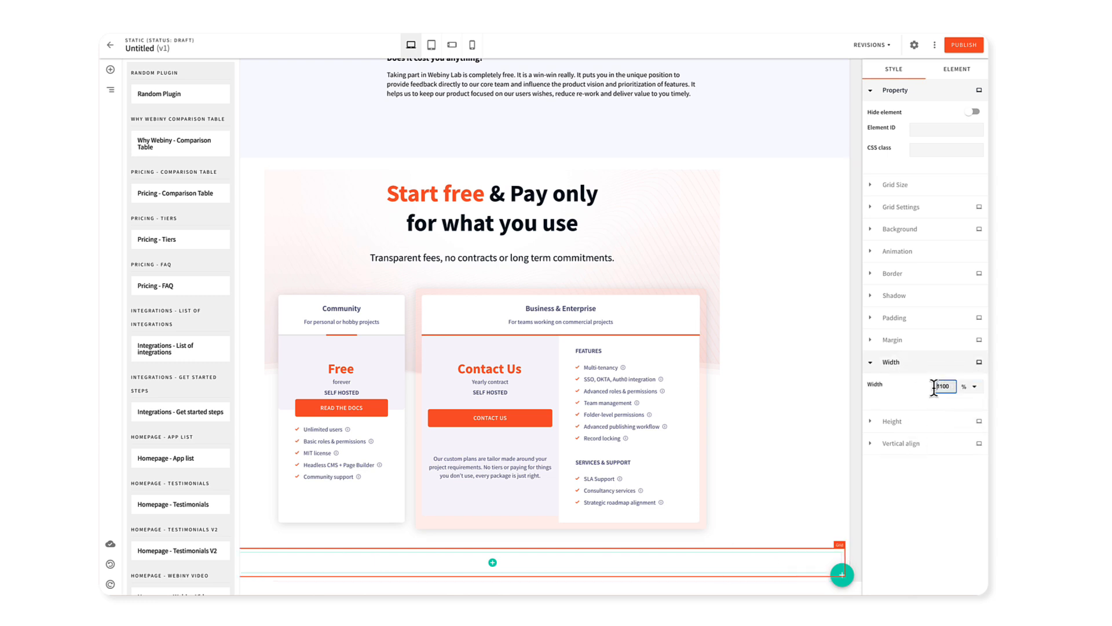
pyautogui.write('100')
pyautogui.click(857, 430)
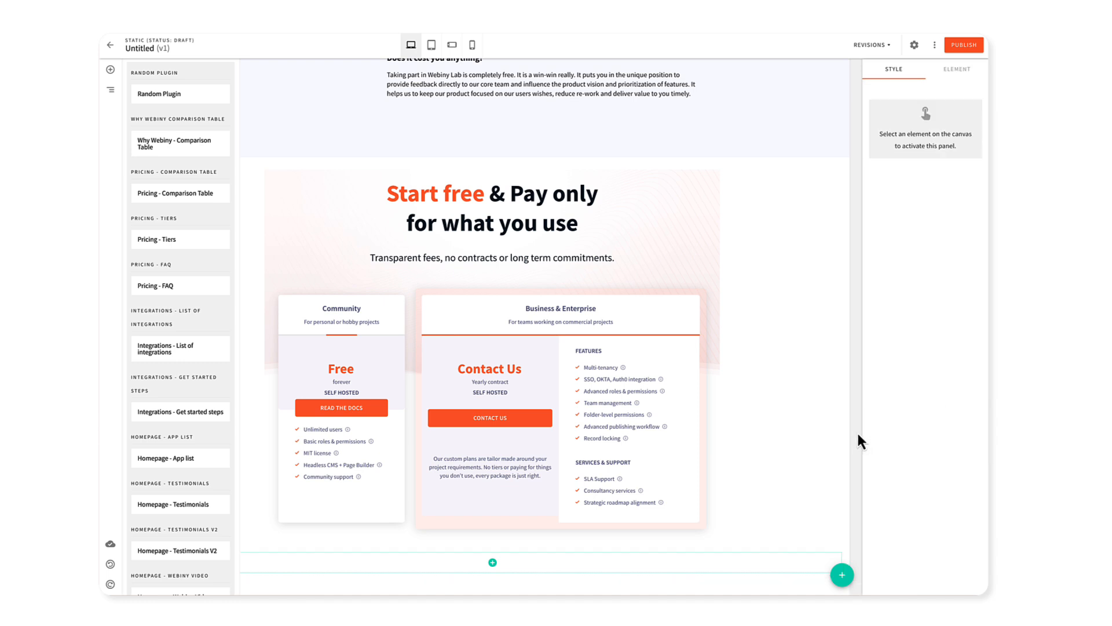
# Insert the "Demo - Trading View" element from the Webiny Website category into the full-width cell
pyautogui.click(495, 566)
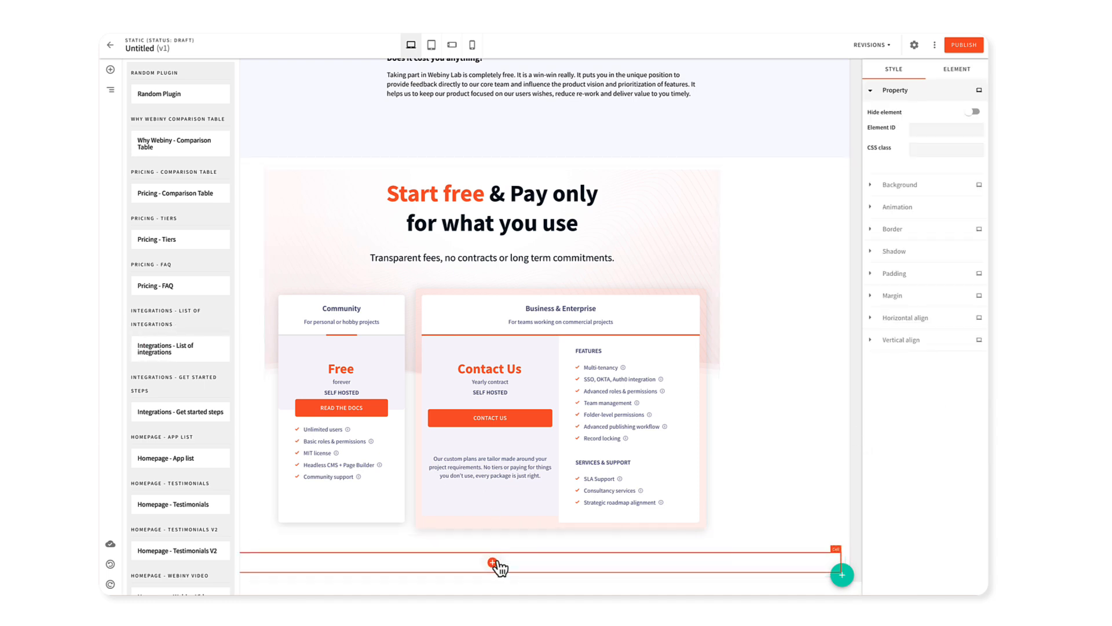
pyautogui.scroll(-3, 159, 397)
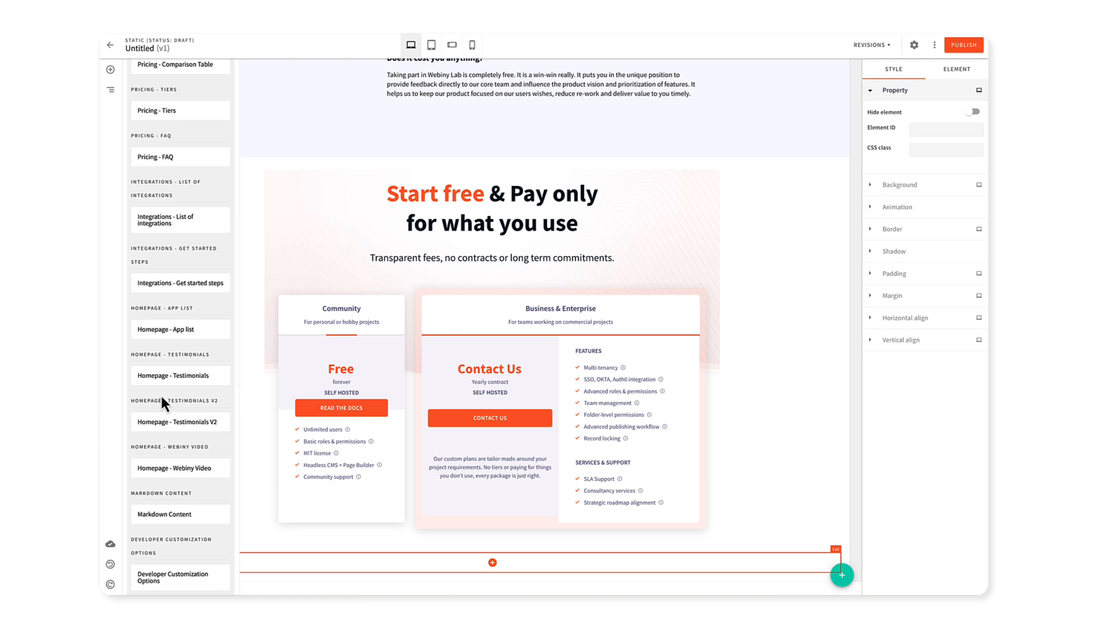
pyautogui.scroll(-4, 162, 460)
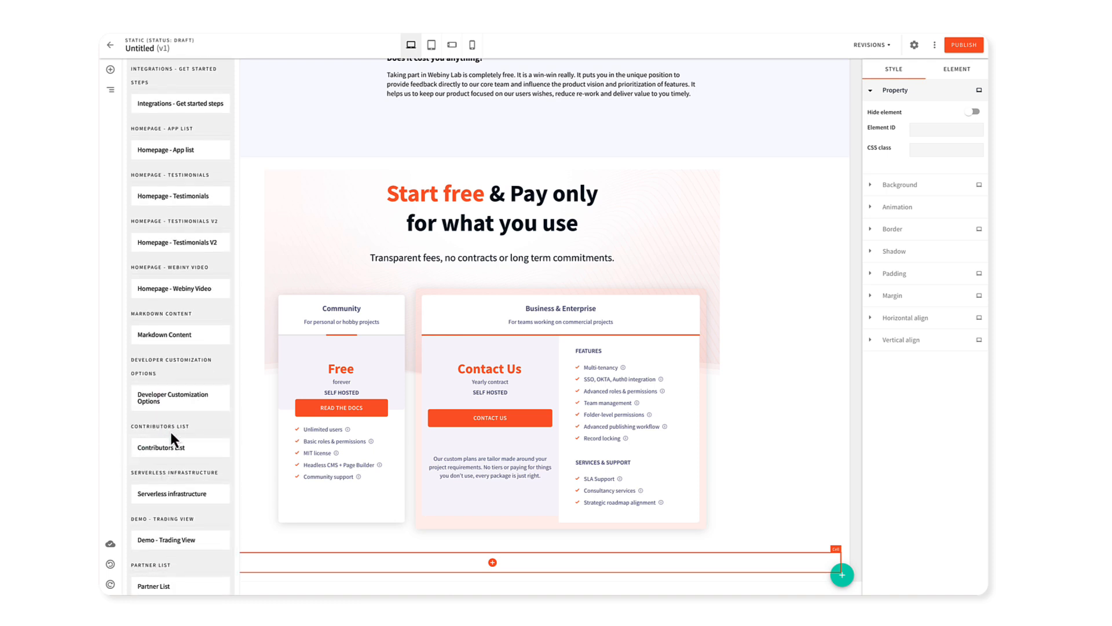
pyautogui.moveTo(203, 541)
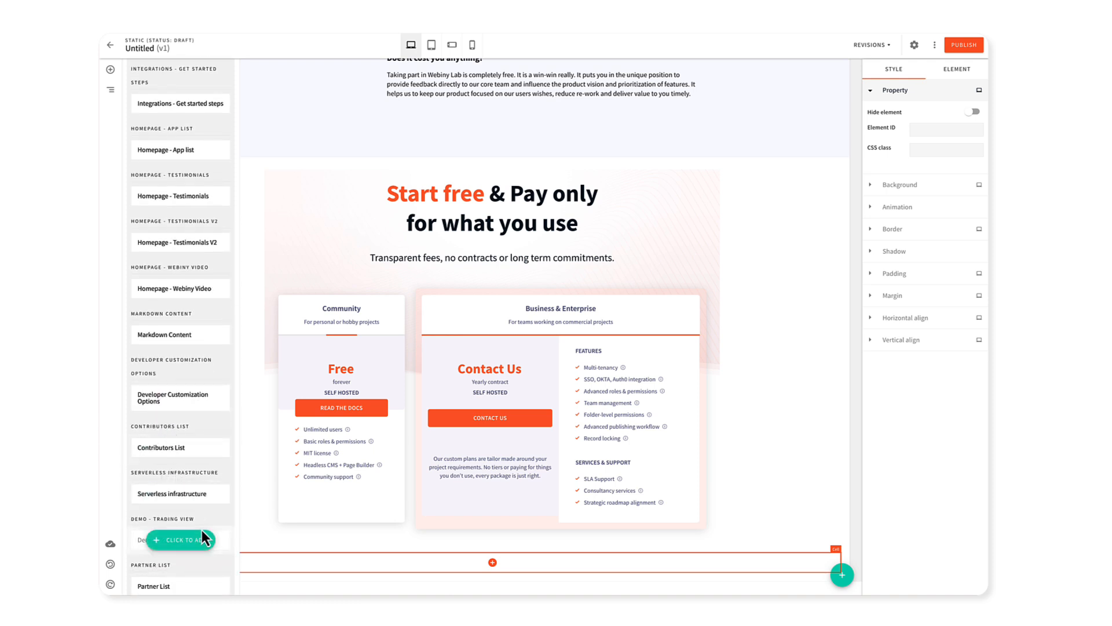
pyautogui.click(181, 540)
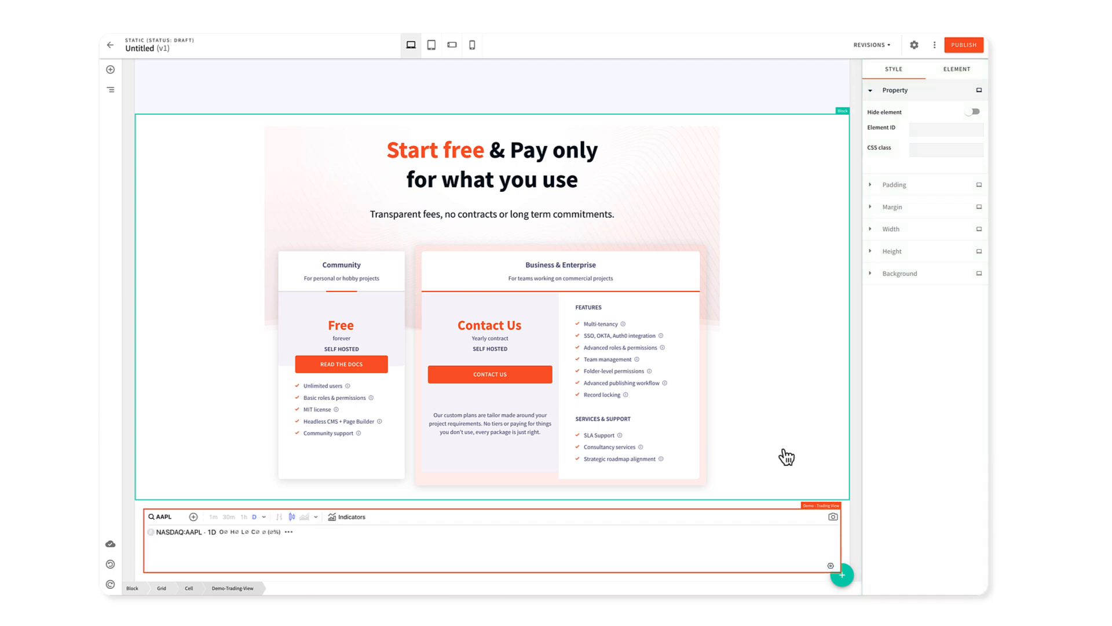
# Set the height of the grid around the trading chart to 300 px
pyautogui.click(844, 530)
pyautogui.click(902, 384)
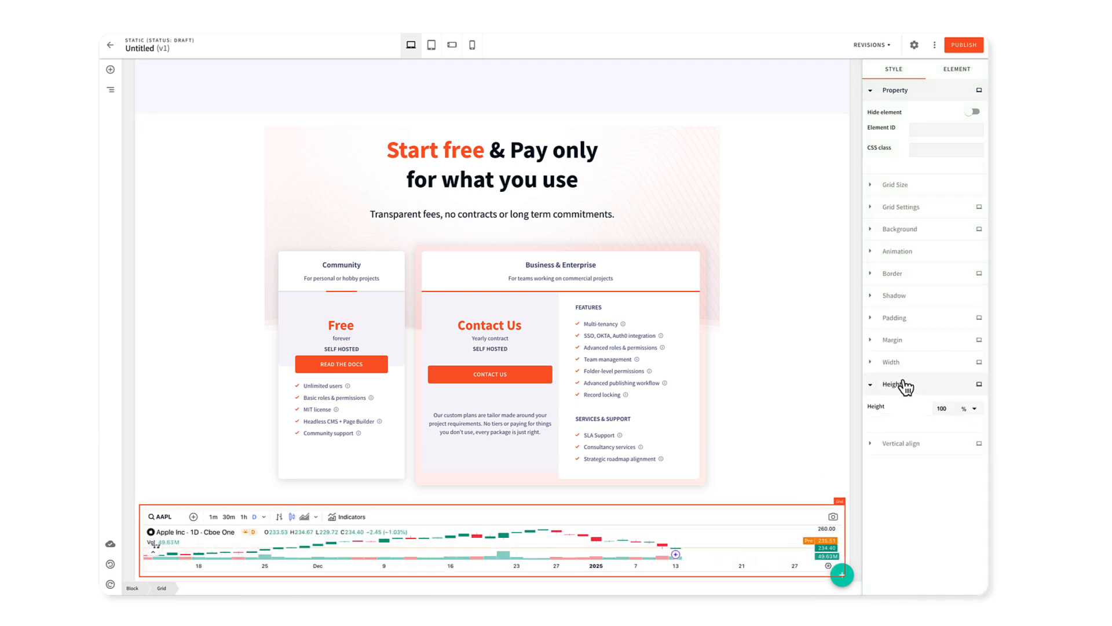
pyautogui.click(971, 410)
pyautogui.click(967, 418)
pyautogui.click(938, 408)
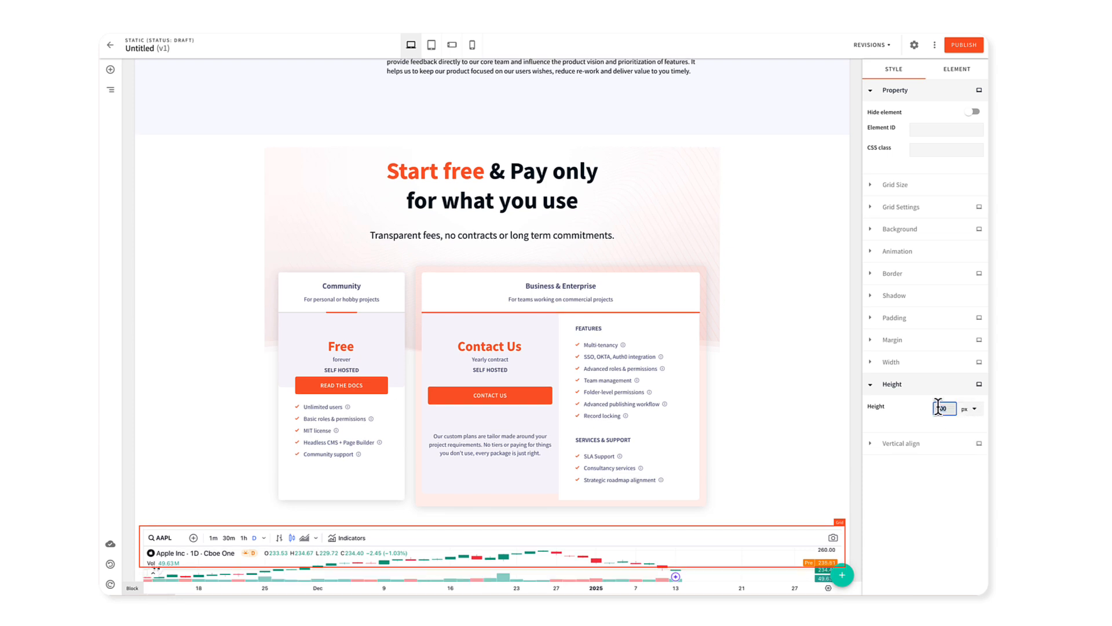
pyautogui.write('500')
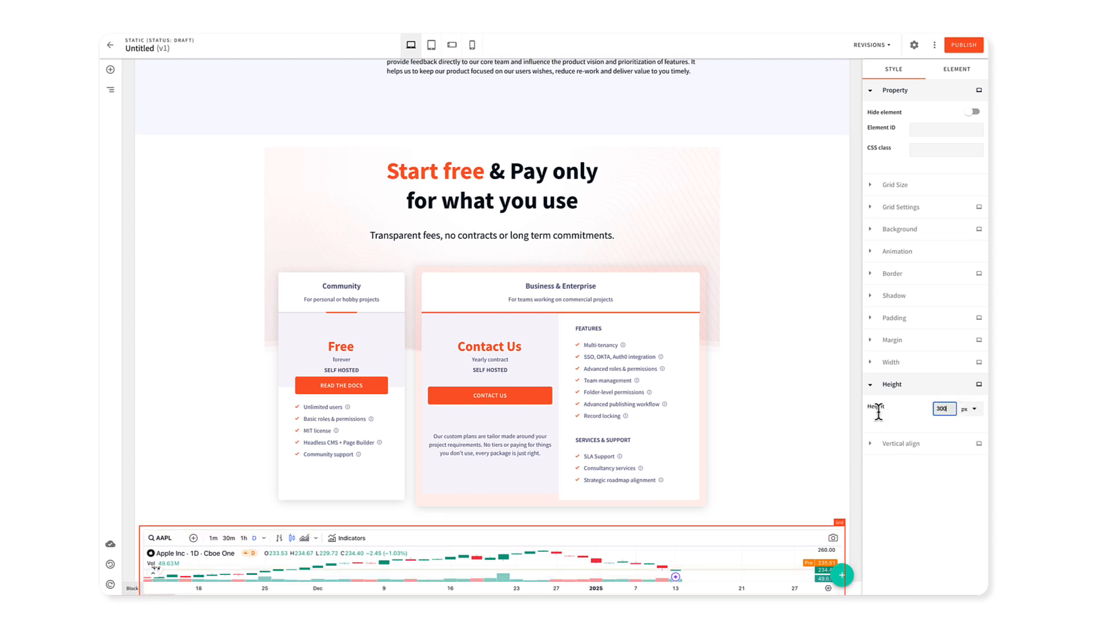
pyautogui.click(861, 423)
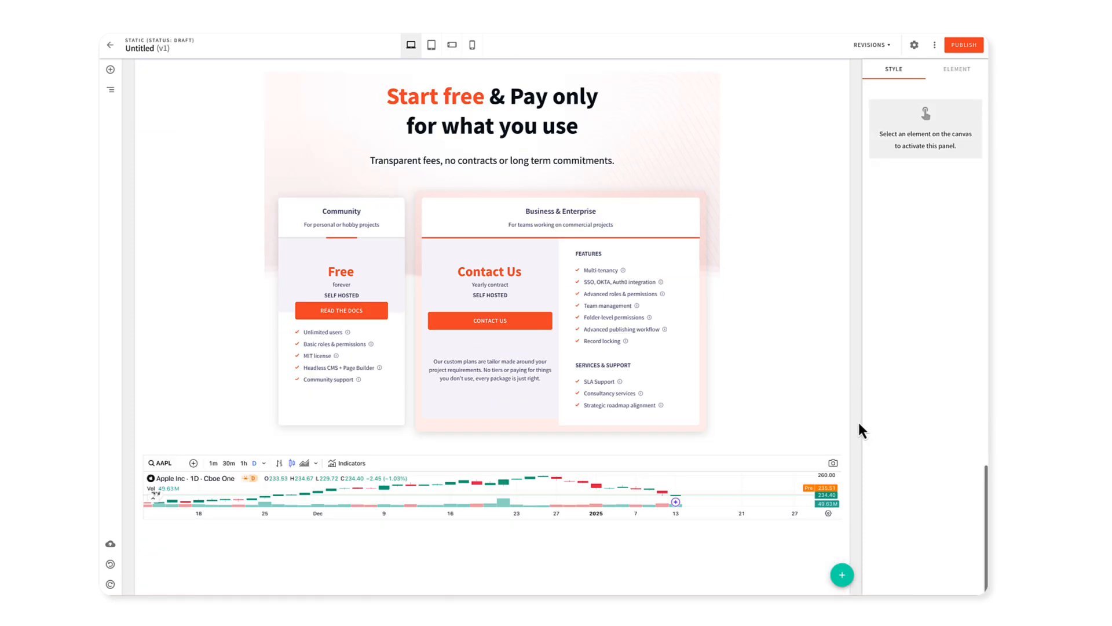
# Set the height of the Demo - Trading View element itself to 300 px and clear the selection
pyautogui.click(843, 485)
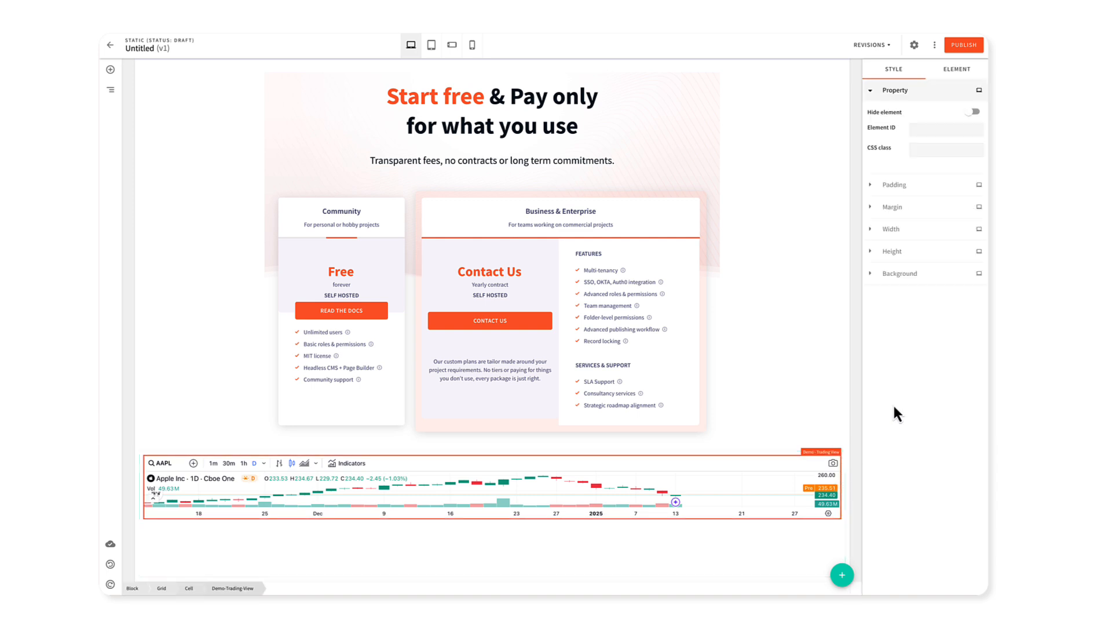
pyautogui.click(901, 249)
pyautogui.click(971, 278)
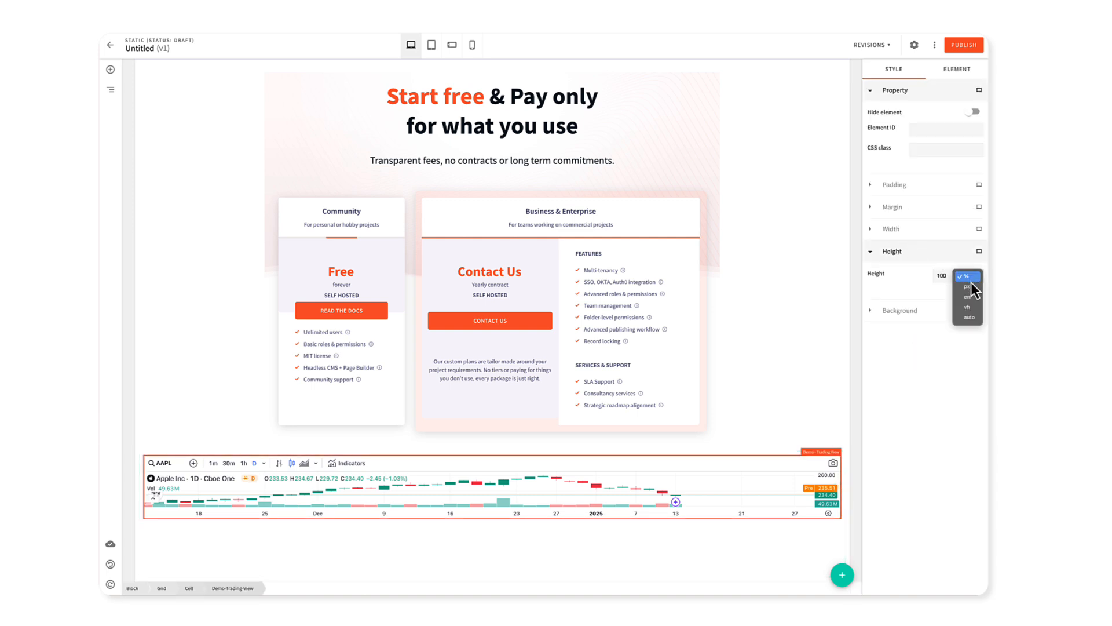
pyautogui.click(970, 287)
pyautogui.doubleClick(943, 275)
pyautogui.write('300')
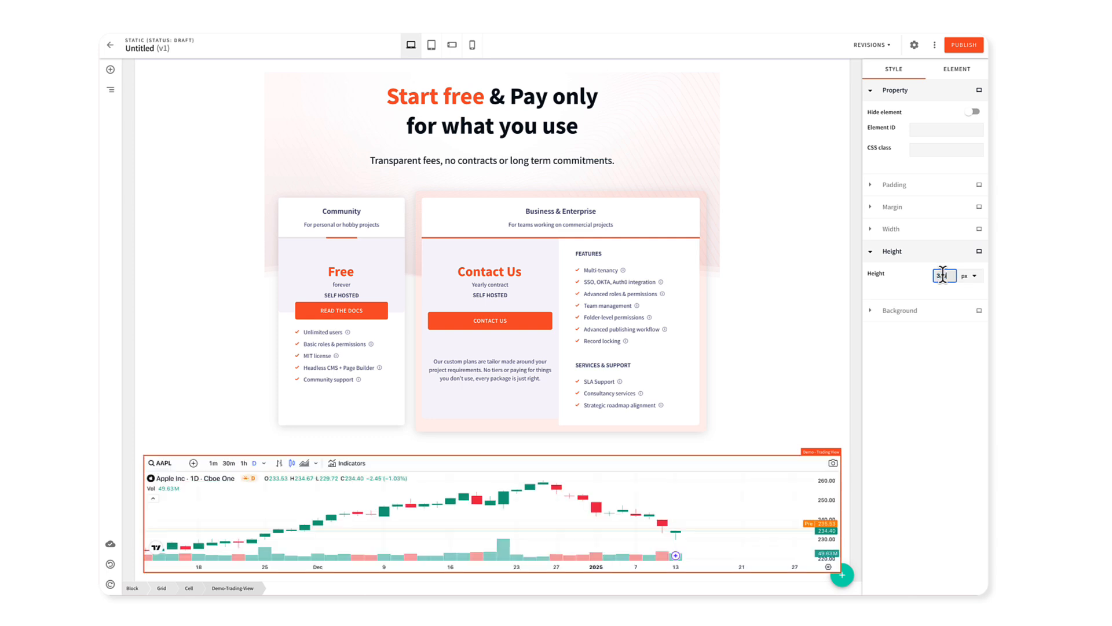
pyautogui.click(855, 363)
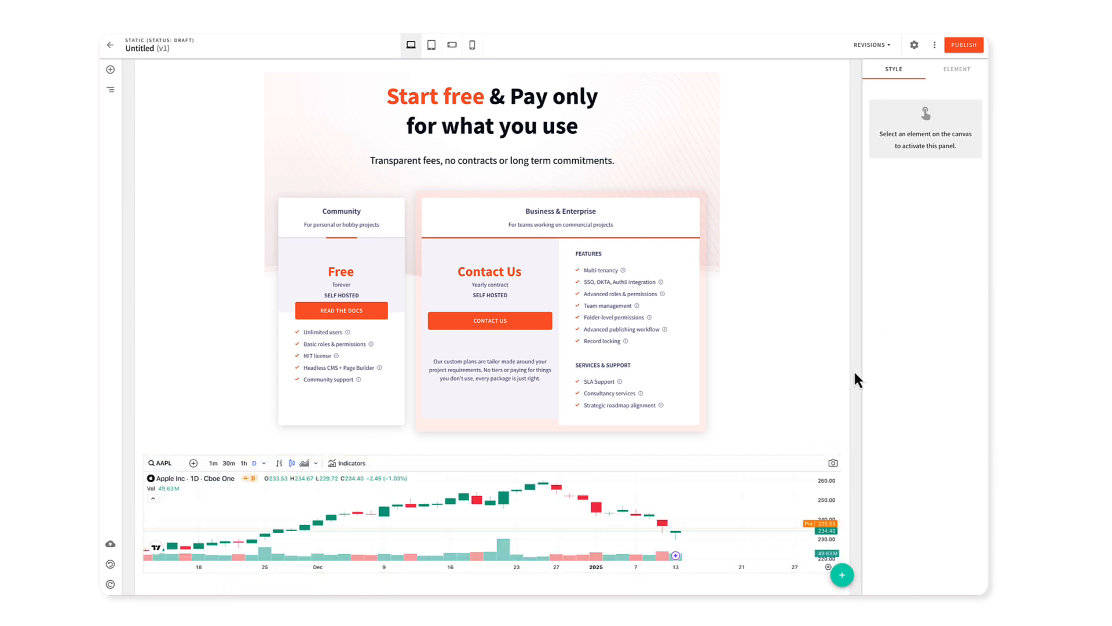
# Try out the embedded AAPL trading chart by panning its timeline back and forth
pyautogui.click(559, 490)
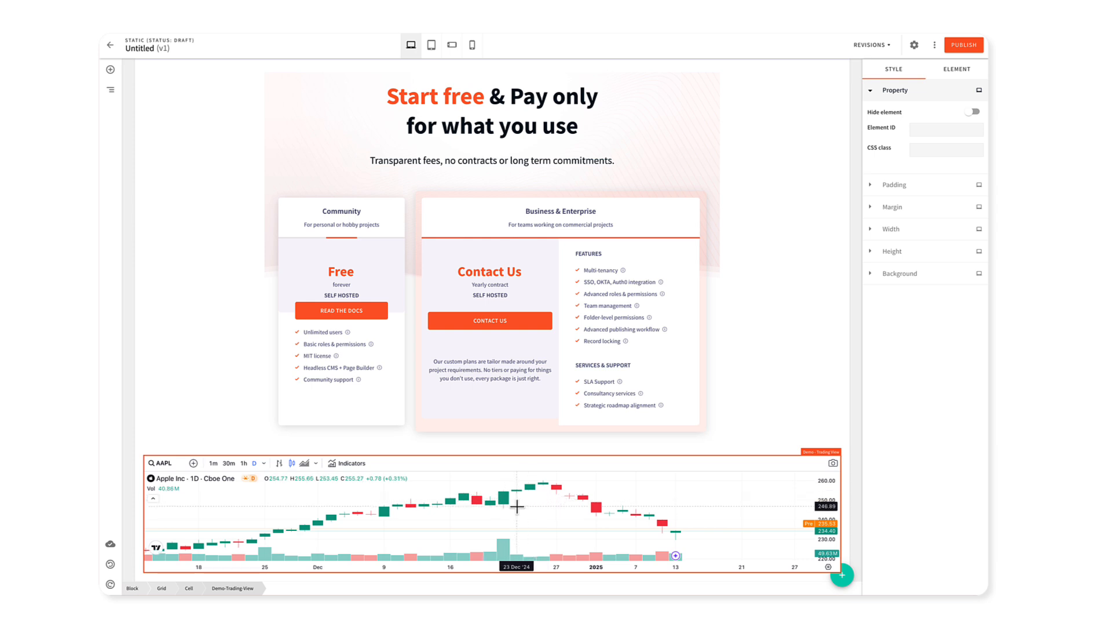
pyautogui.moveTo(521, 506); pyautogui.dragTo(706, 511)
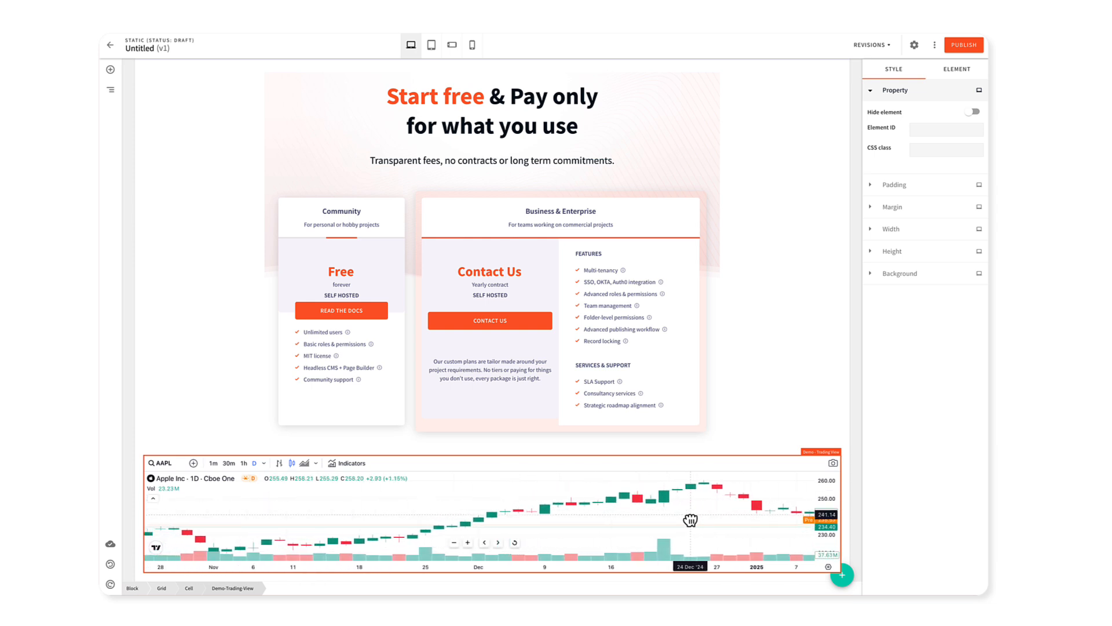
pyautogui.moveTo(575, 514); pyautogui.dragTo(503, 520)
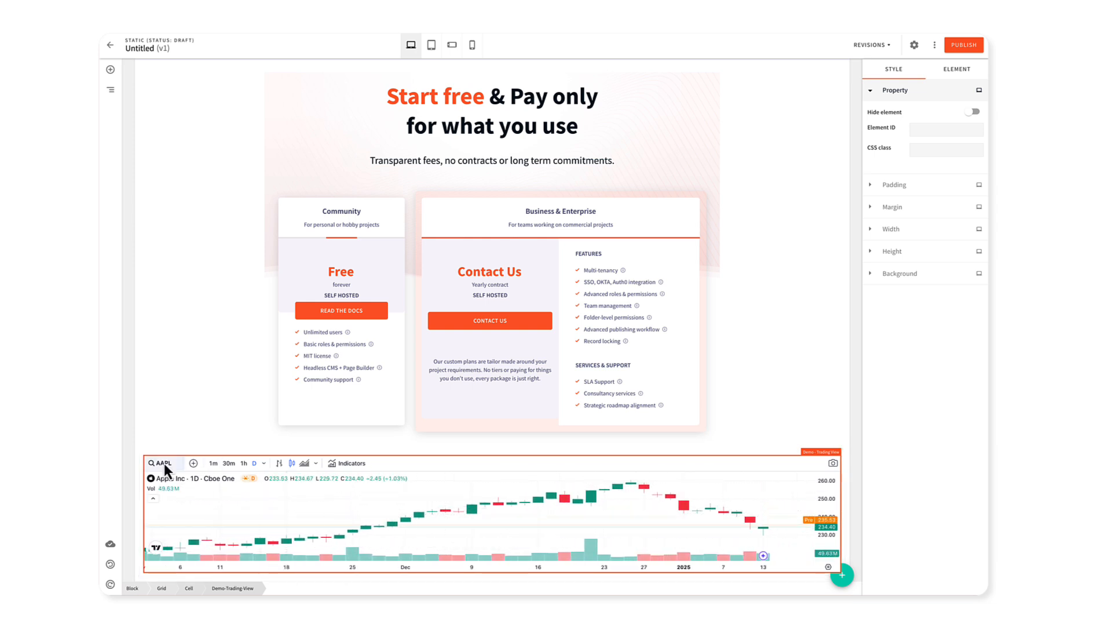
pyautogui.moveTo(607, 536); pyautogui.dragTo(741, 533)
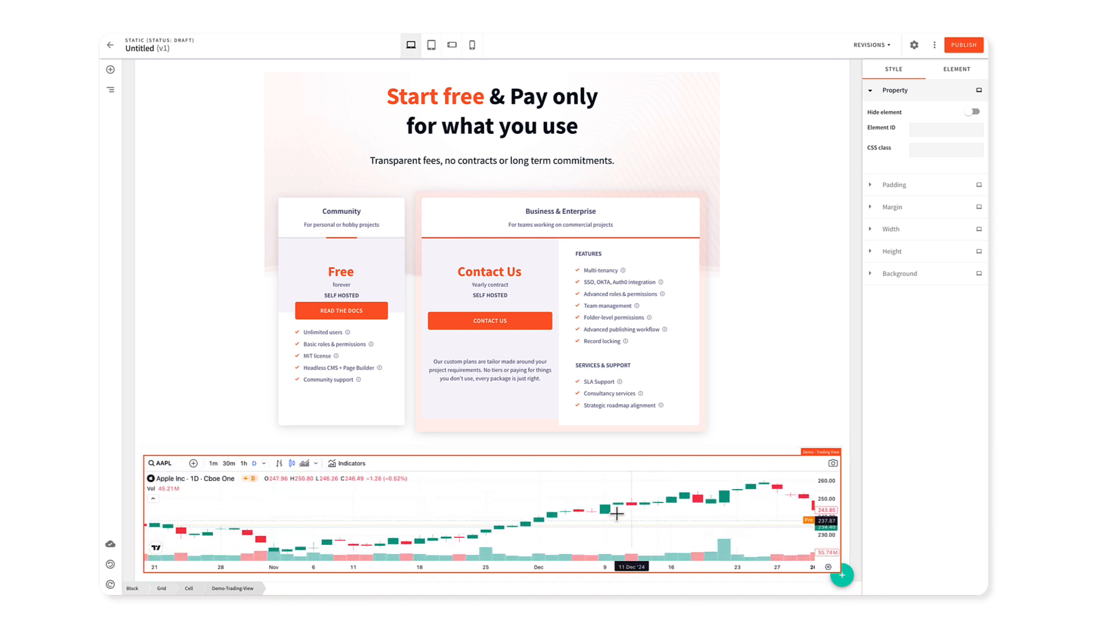
pyautogui.moveTo(627, 514); pyautogui.dragTo(630, 512)
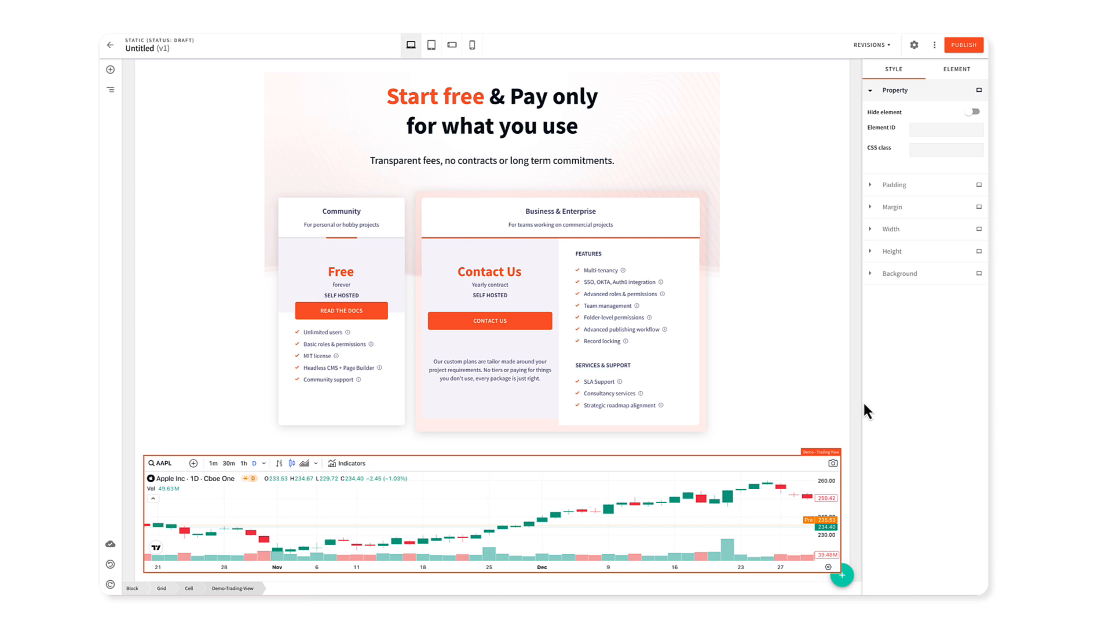
# Change the chart element's trading symbol to META, save it, and pan the updated chart to earlier dates
pyautogui.click(957, 71)
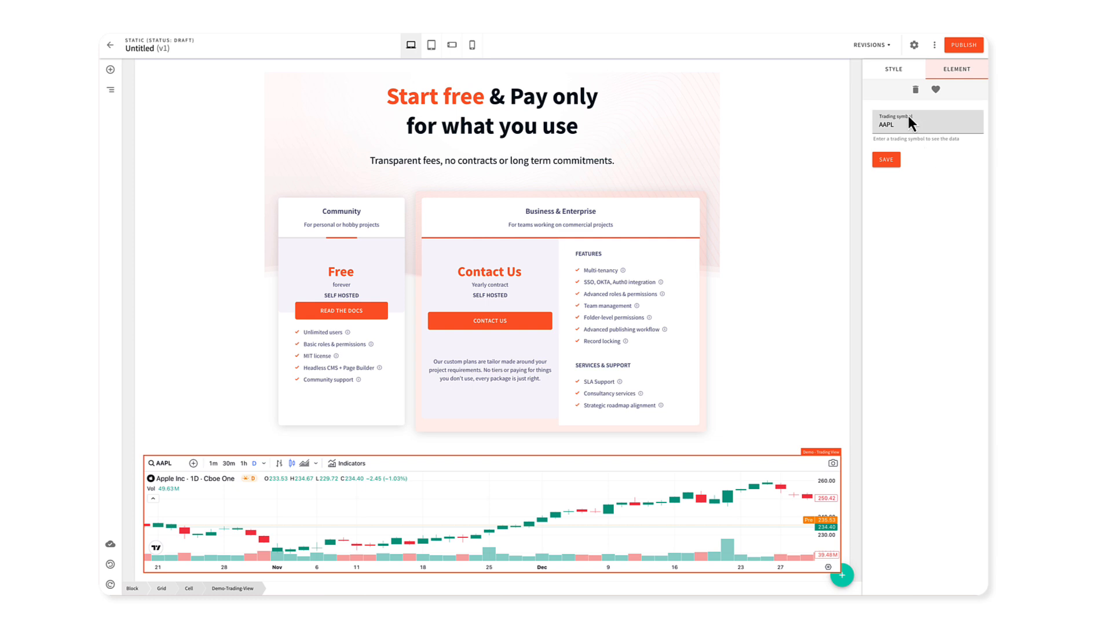
pyautogui.doubleClick(893, 124)
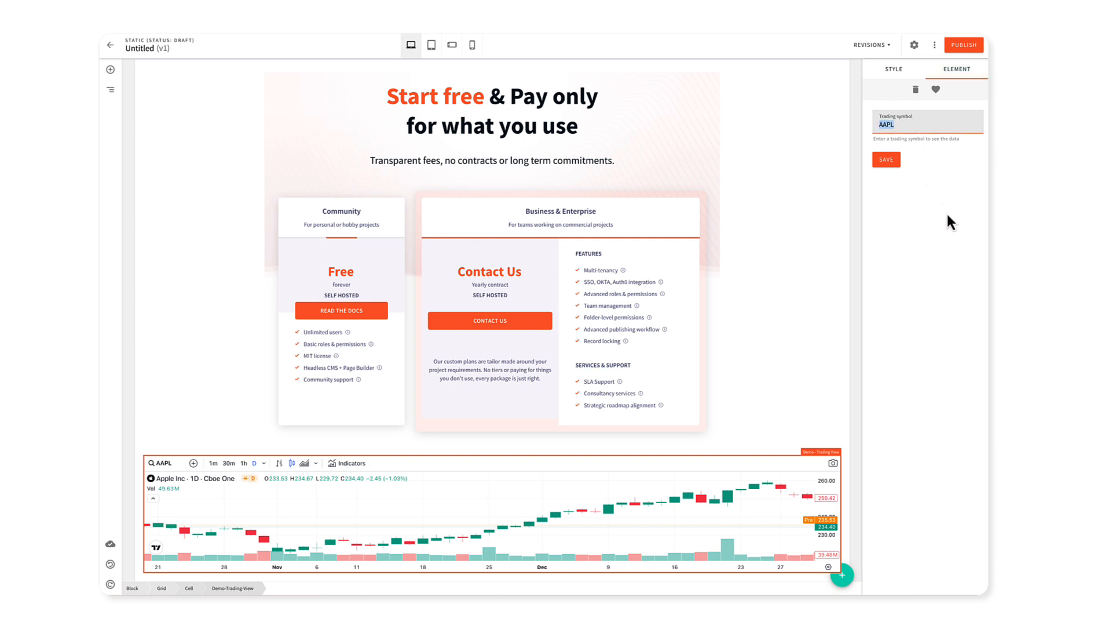
pyautogui.write('META')
pyautogui.click(886, 161)
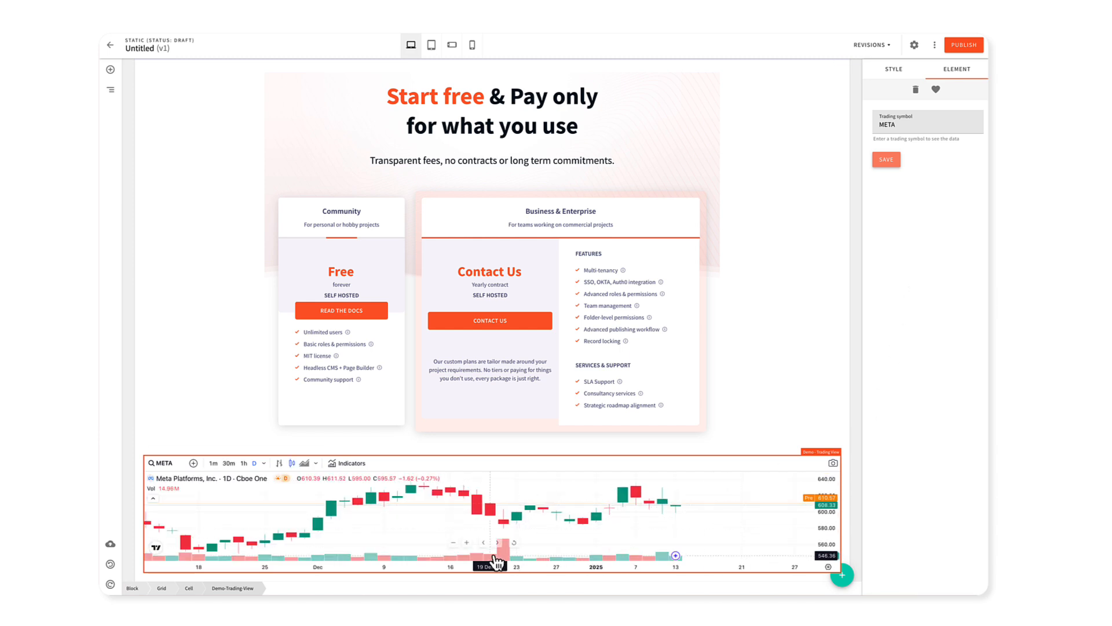
pyautogui.moveTo(602, 490); pyautogui.dragTo(668, 499)
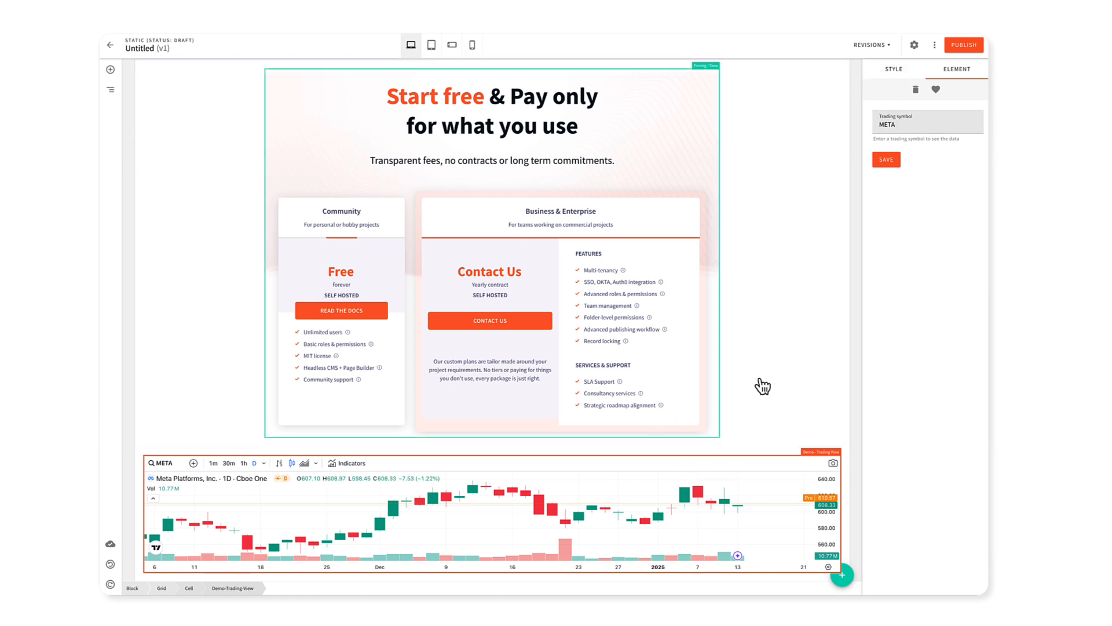
pyautogui.click(855, 337)
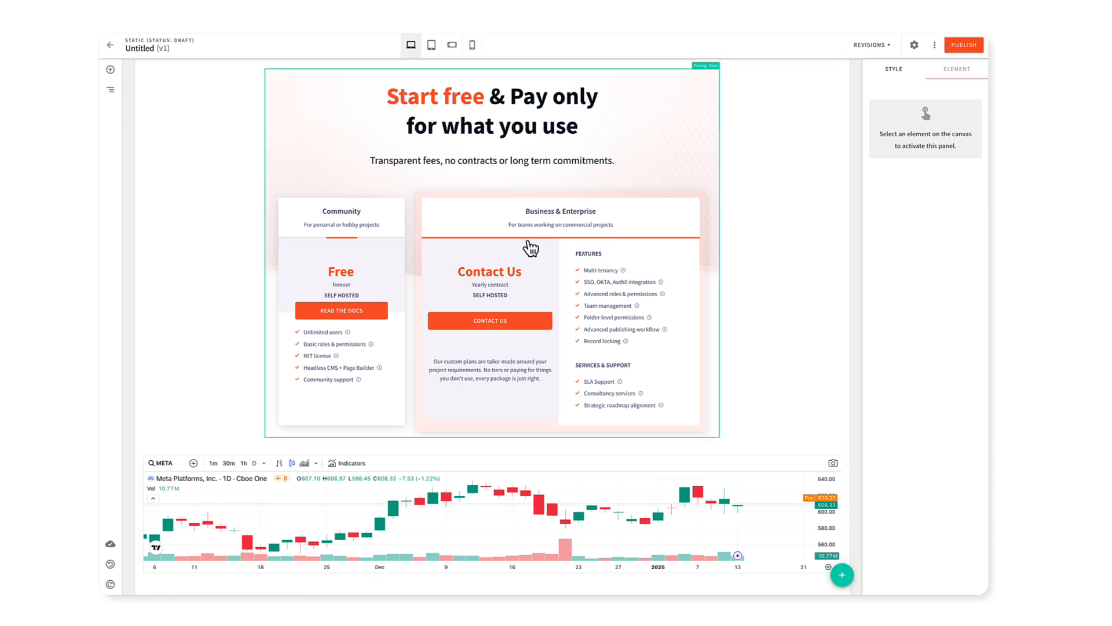
# Review the custom elements available in the Webiny Website category, then collapse the category
pyautogui.click(112, 70)
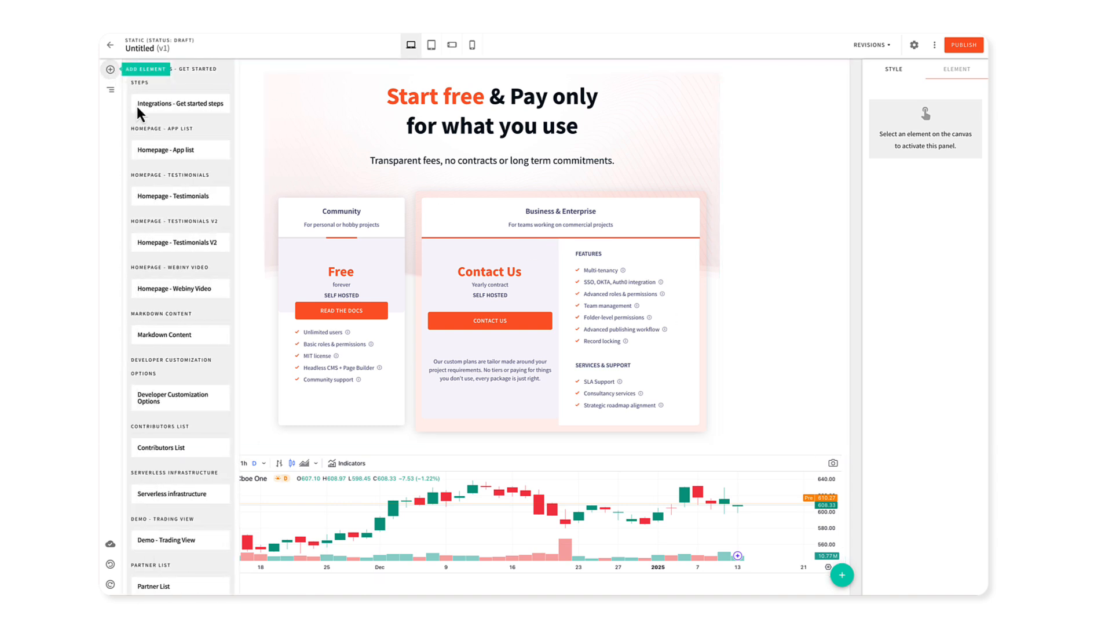
pyautogui.scroll(5, 176, 165)
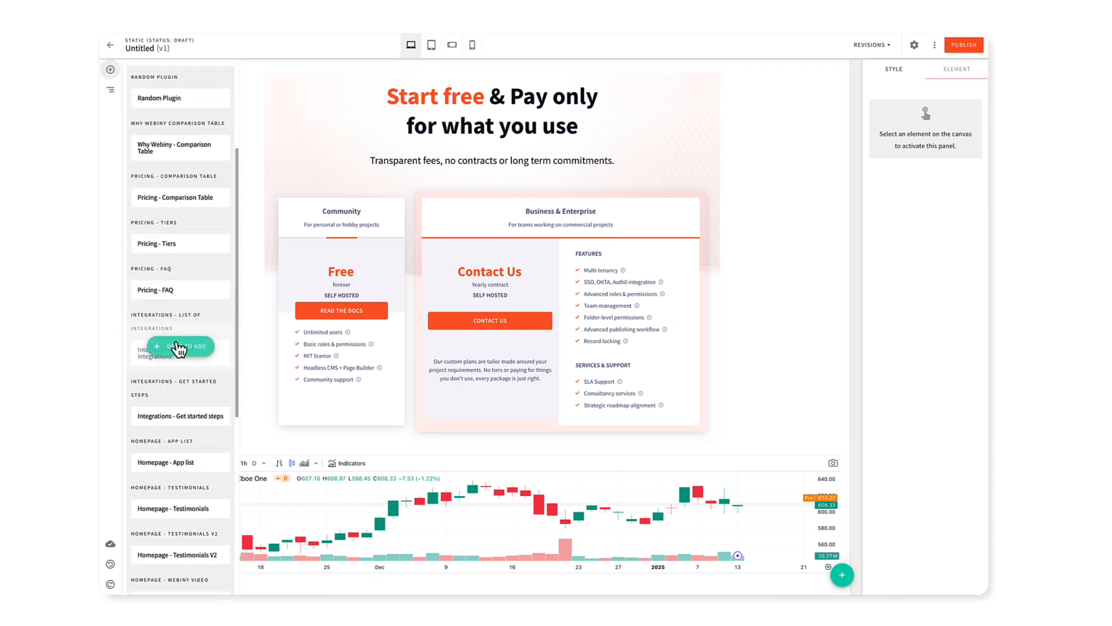
pyautogui.scroll(10, 174, 261)
pyautogui.click(168, 225)
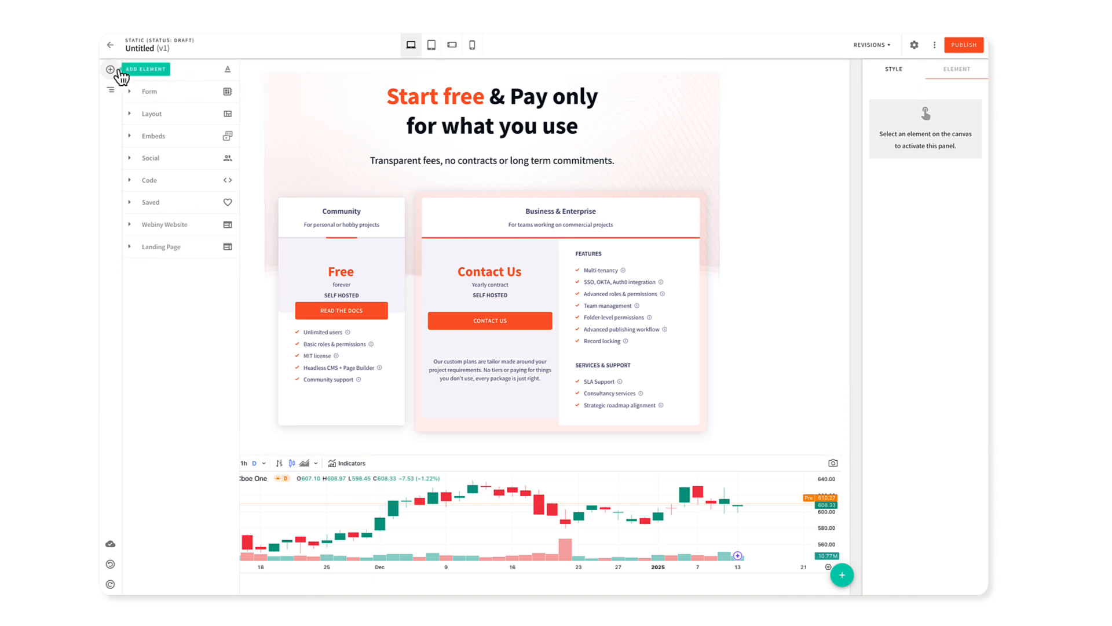
# Show the page structure, collapse the heading's block, and give the trading chart's block the element ID demo-block
pyautogui.click(113, 90)
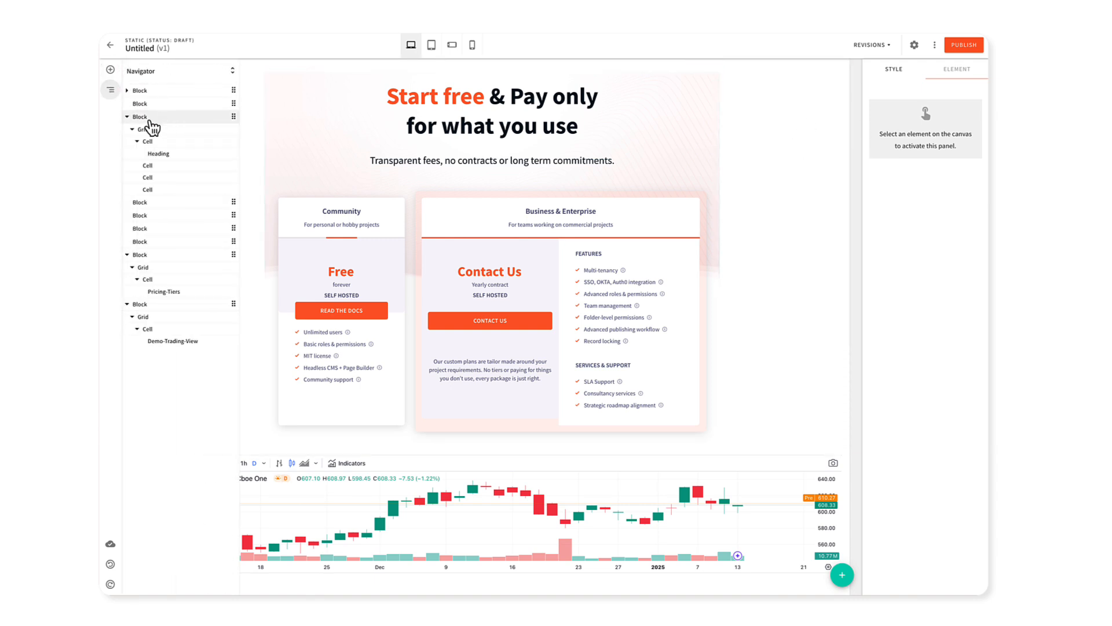
pyautogui.click(127, 116)
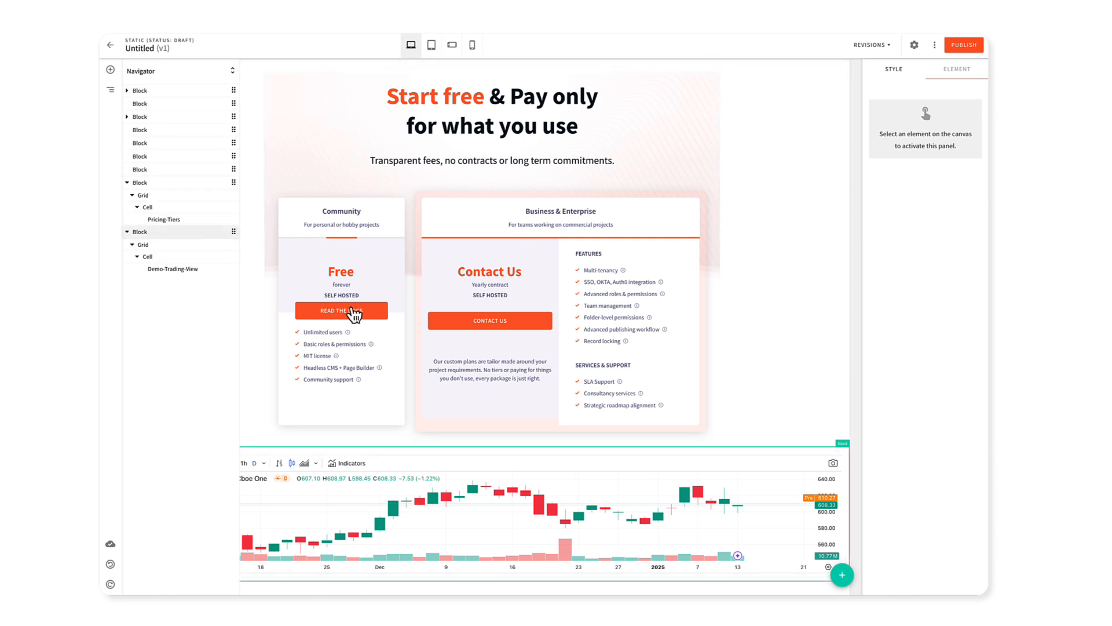
pyautogui.click(850, 467)
pyautogui.click(898, 73)
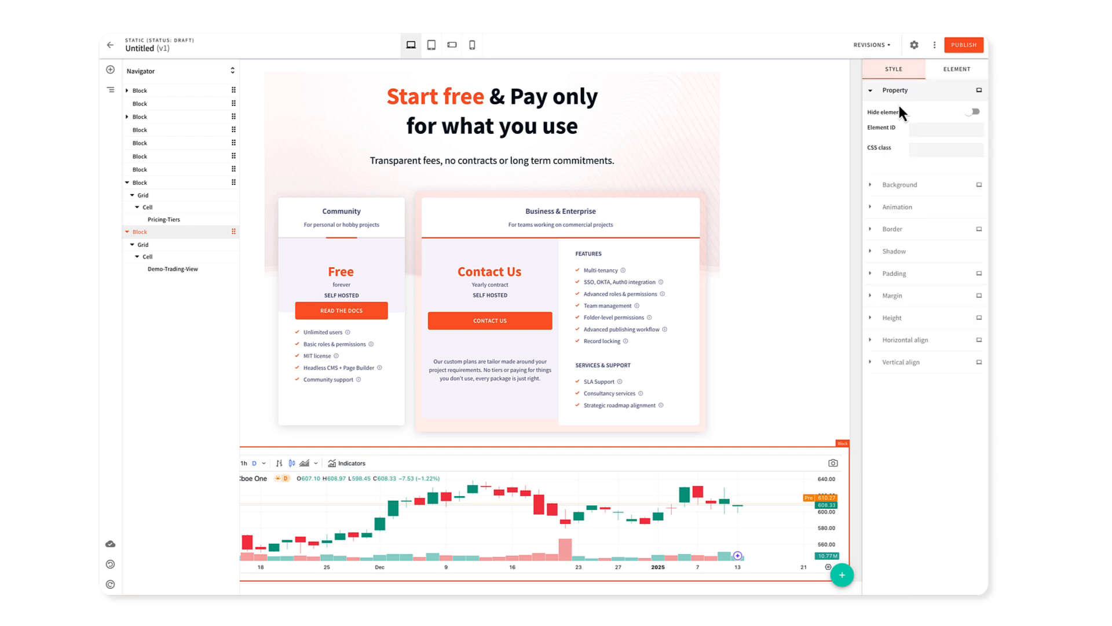
pyautogui.click(925, 130)
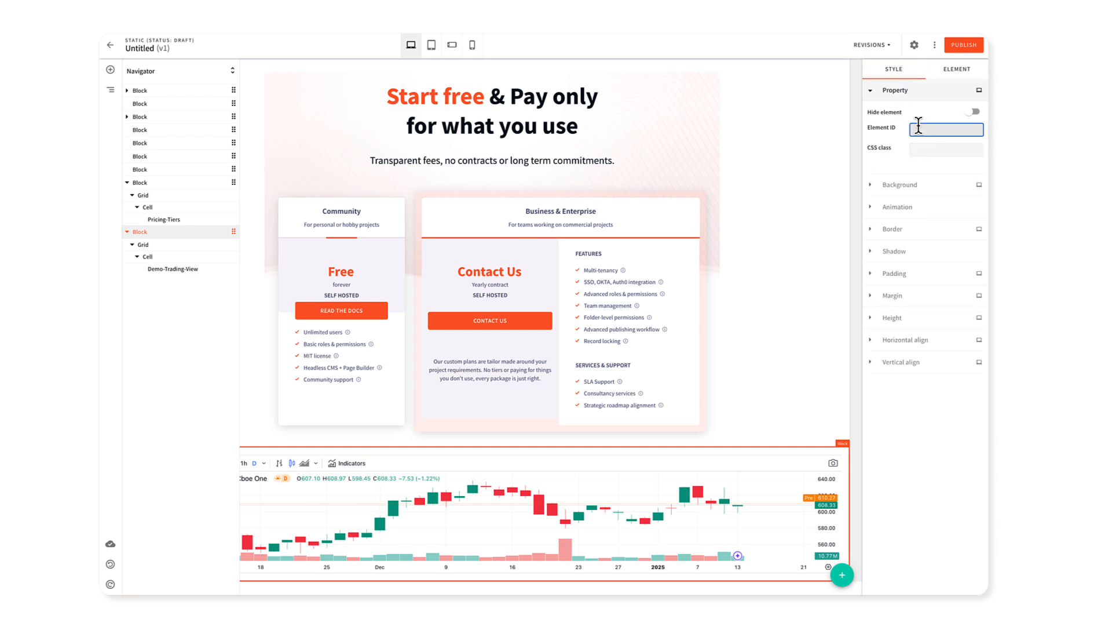
pyautogui.write('demo-block')
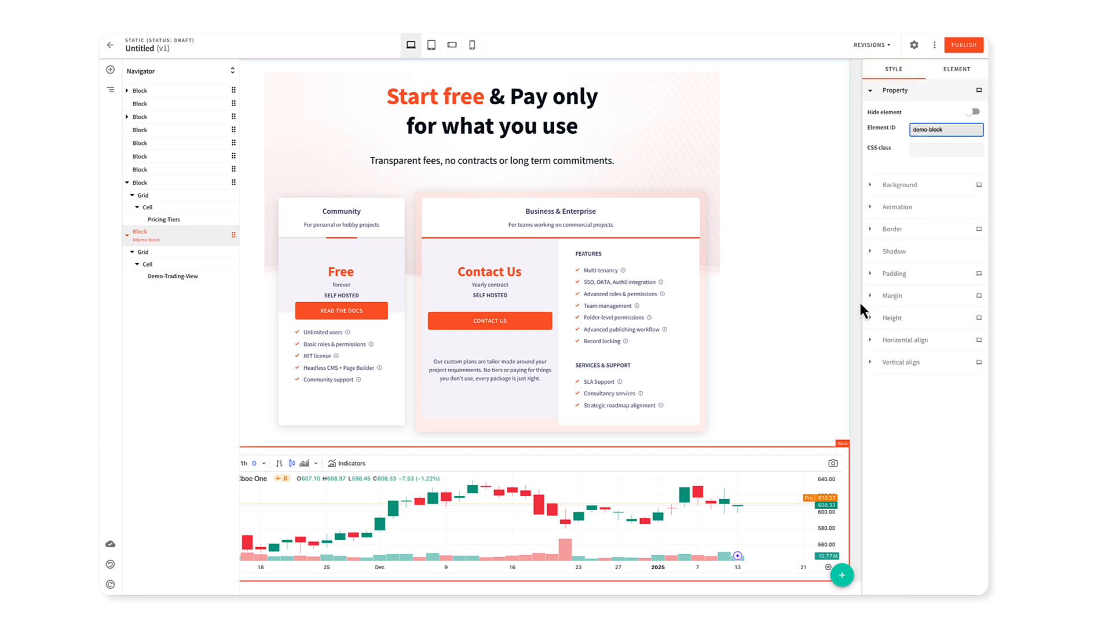
pyautogui.click(888, 429)
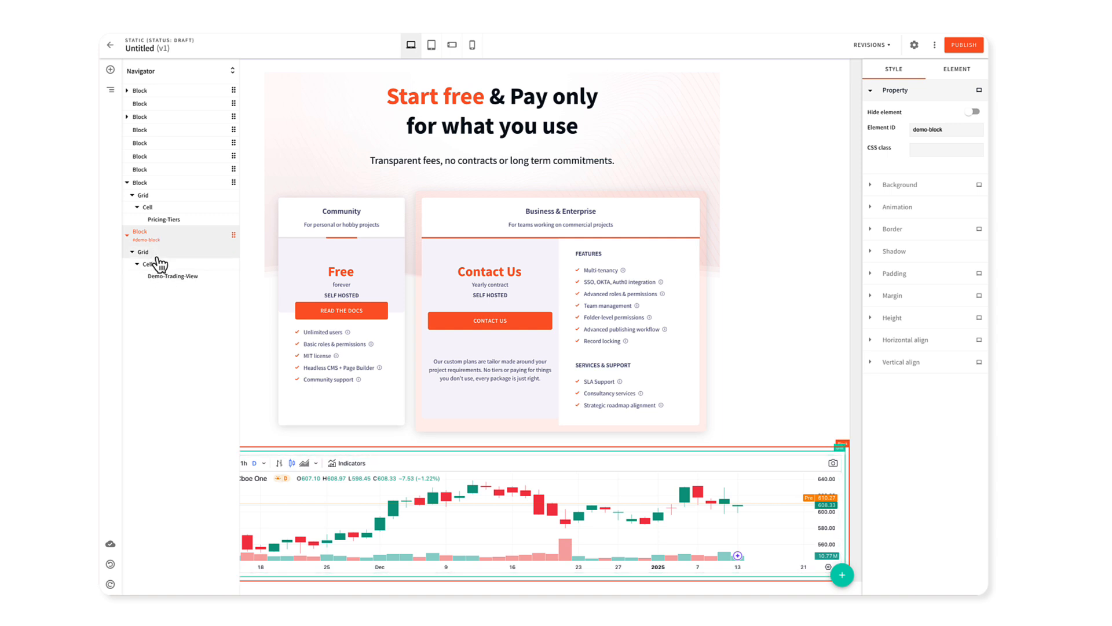
# Reorder the page structure so the demo-block block sits above the pricing tiers block, then hide the structure view
pyautogui.click(167, 277)
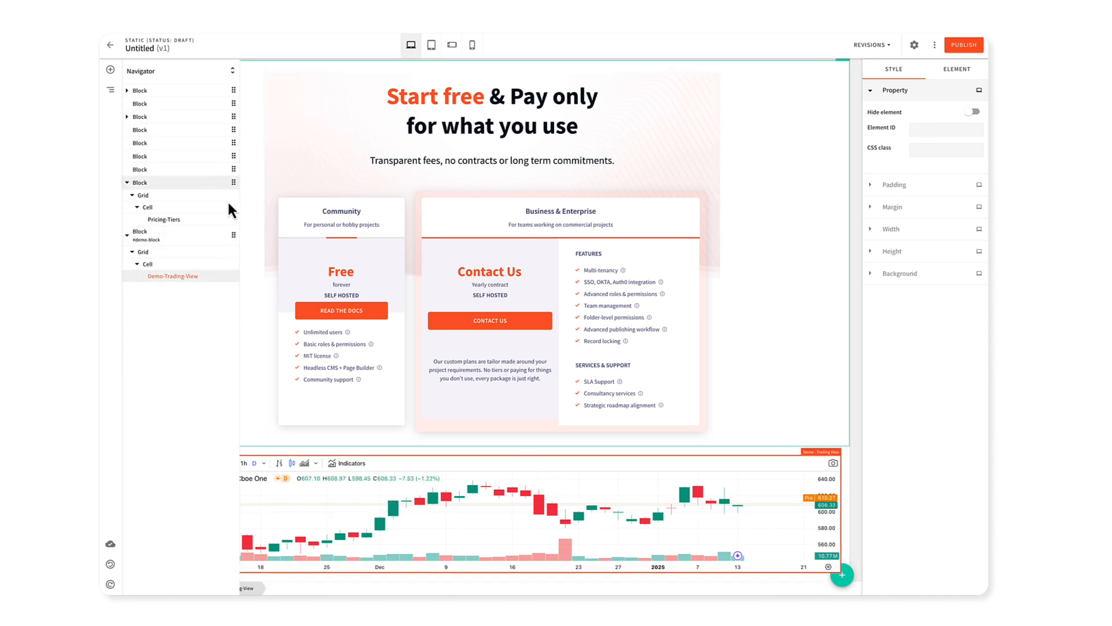
pyautogui.moveTo(234, 237); pyautogui.dragTo(234, 178)
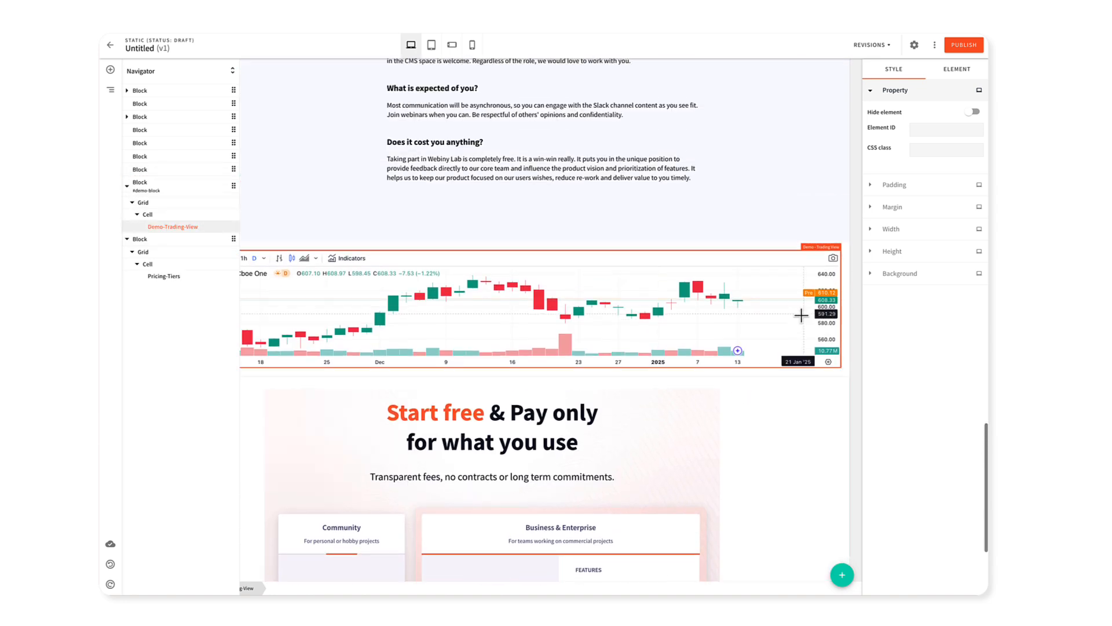
pyautogui.click(111, 91)
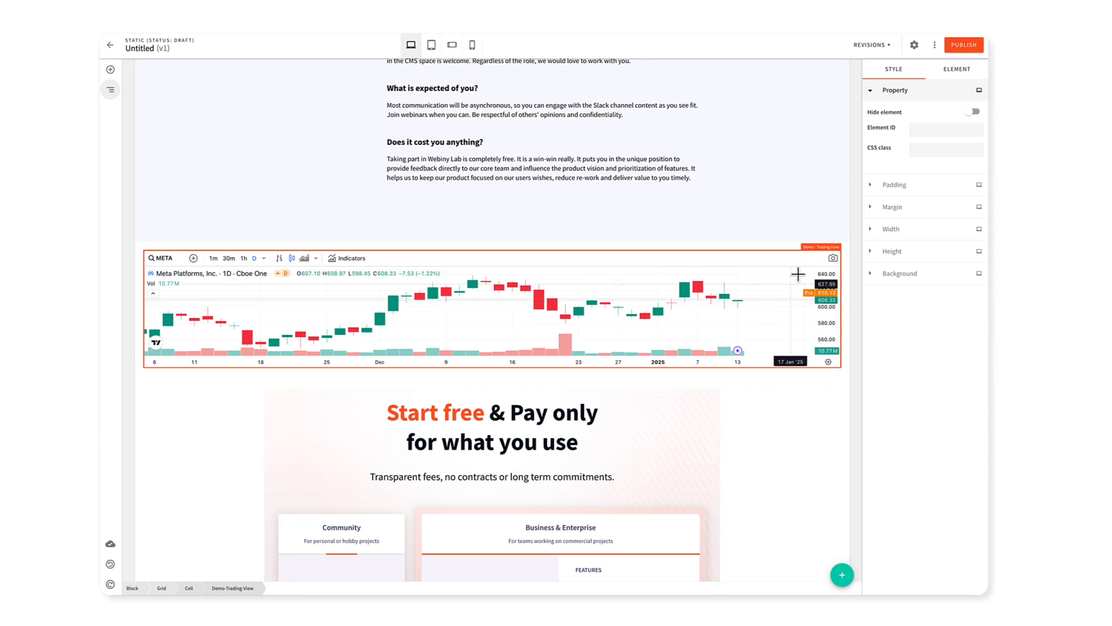
# Select the trading chart's parent grid through the element hierarchy, then clear the selection
pyautogui.click(172, 589)
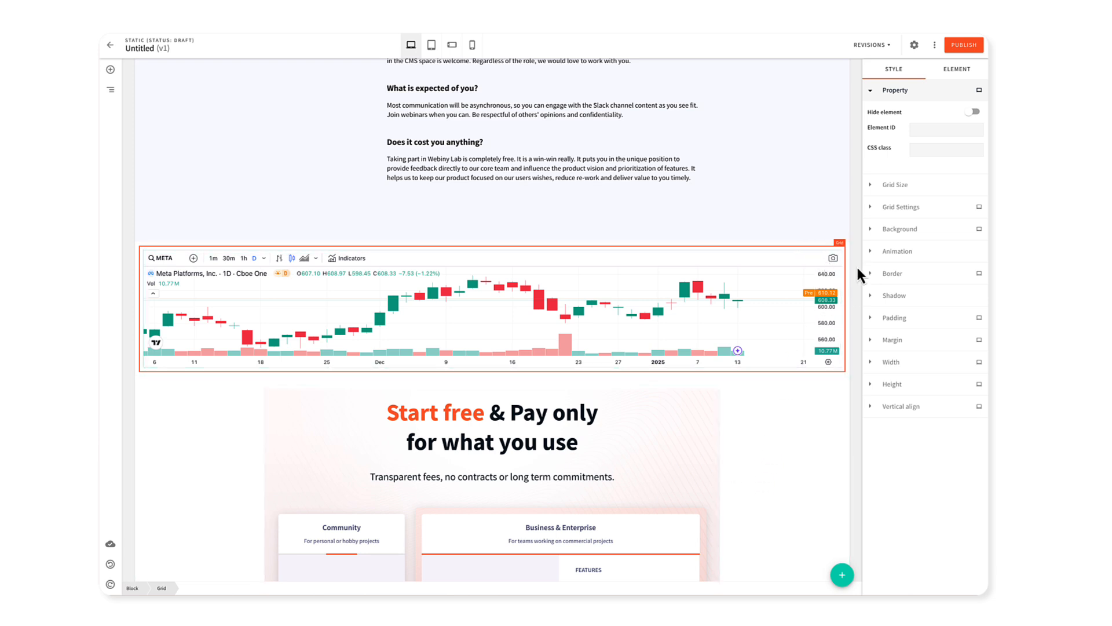
pyautogui.press('Escape')
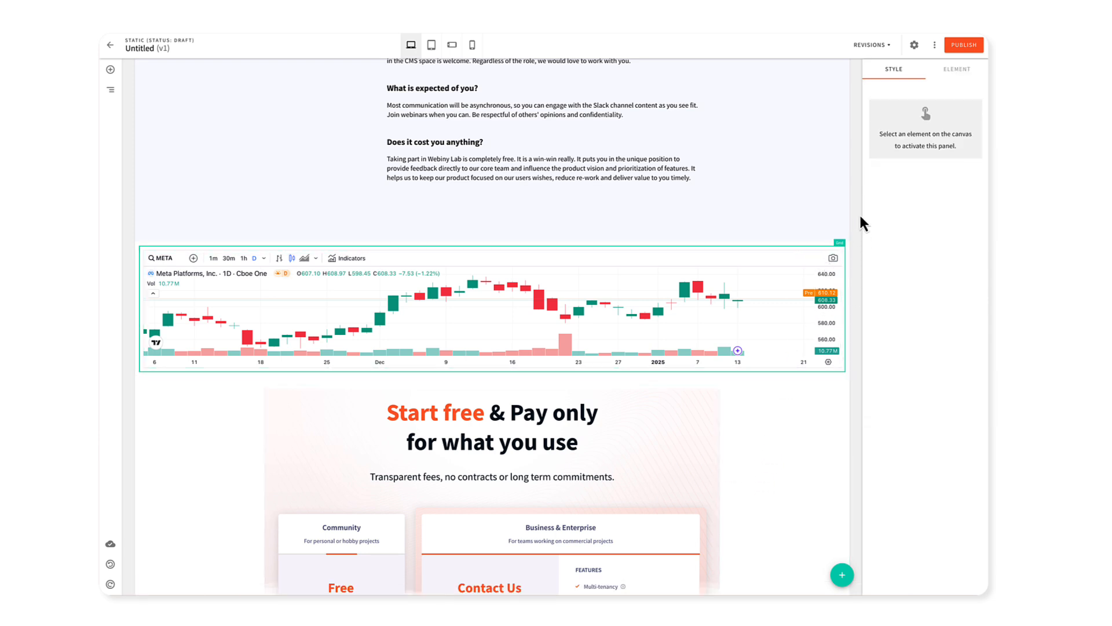
# Rename the untitled page as "Page name"
pyautogui.scroll(15, 854, 186)
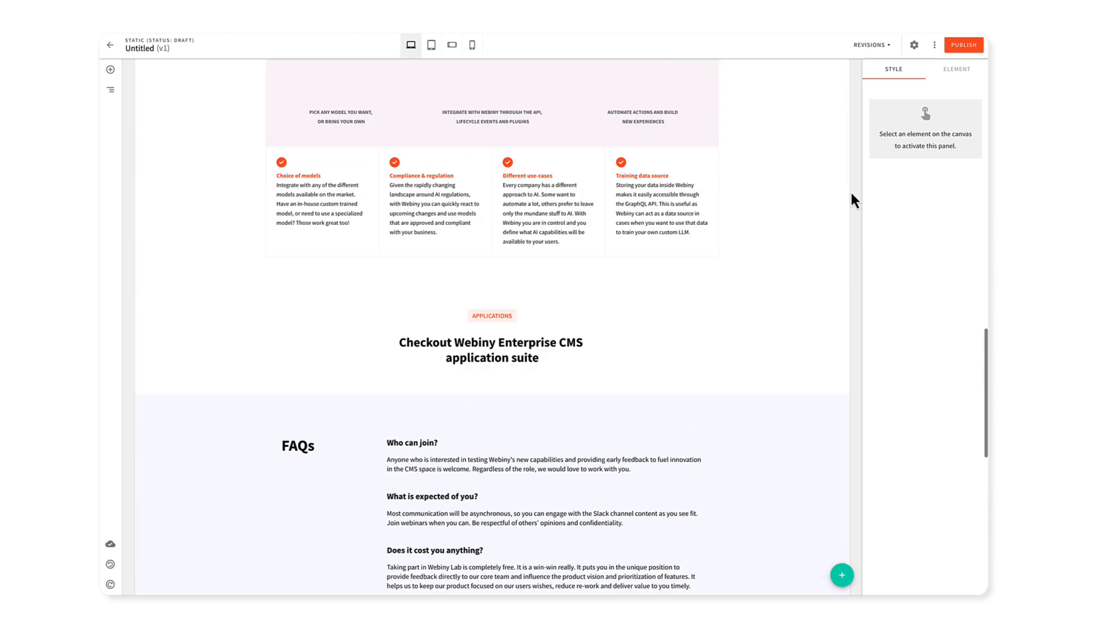
pyautogui.scroll(1, 852, 201)
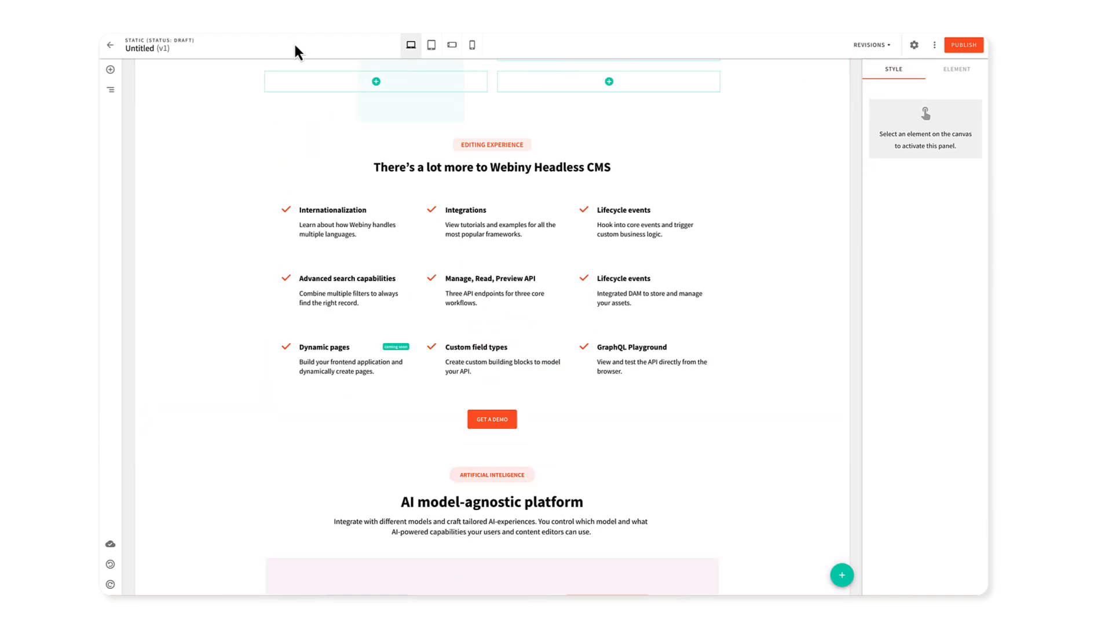
pyautogui.click(145, 47)
pyautogui.doubleClick(145, 46)
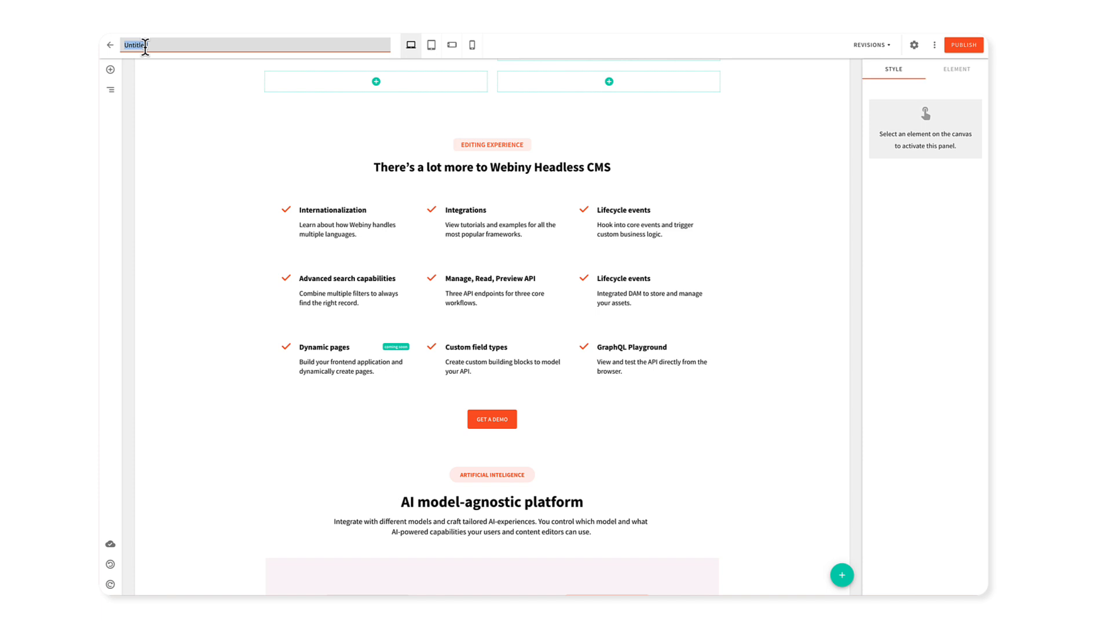
pyautogui.write('Page name')
pyautogui.press('Return')
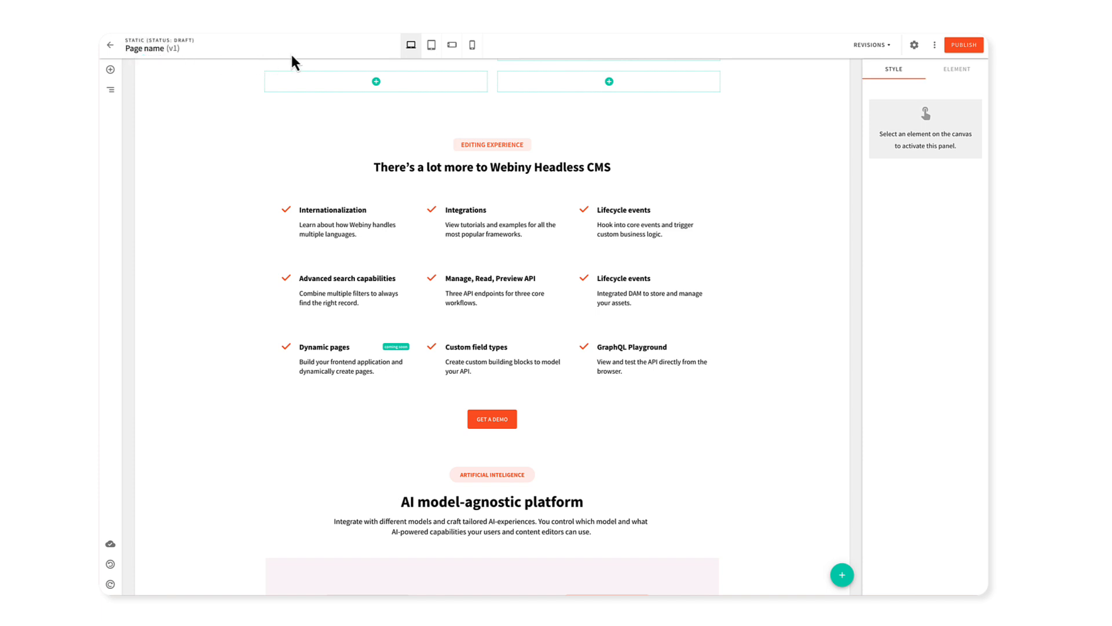
# Check the page's revisions list, then close it
pyautogui.click(861, 50)
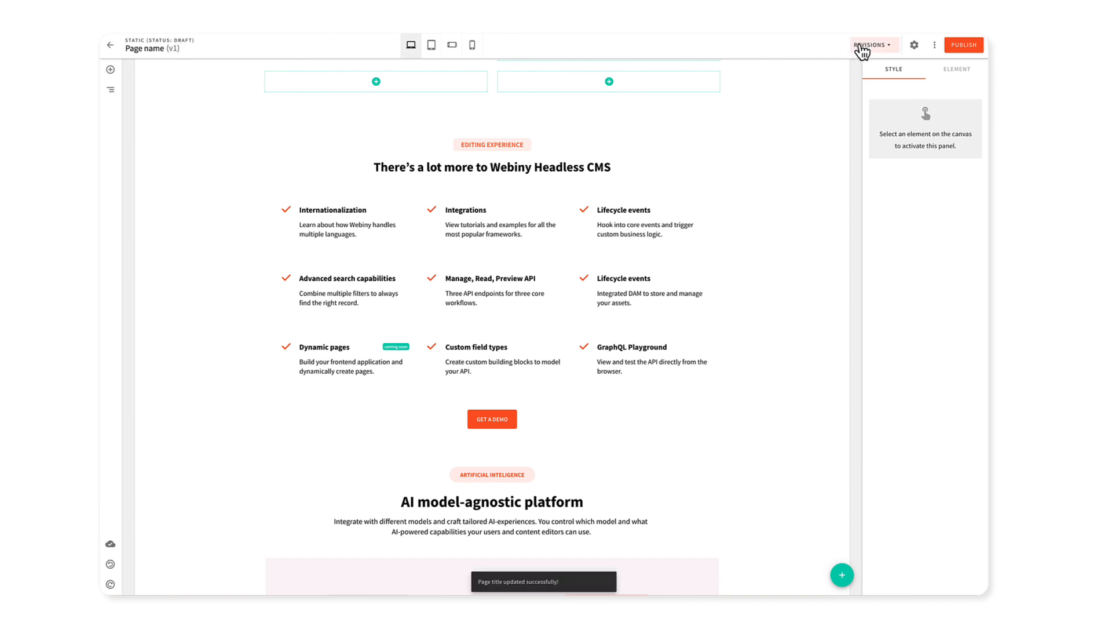
pyautogui.click(806, 46)
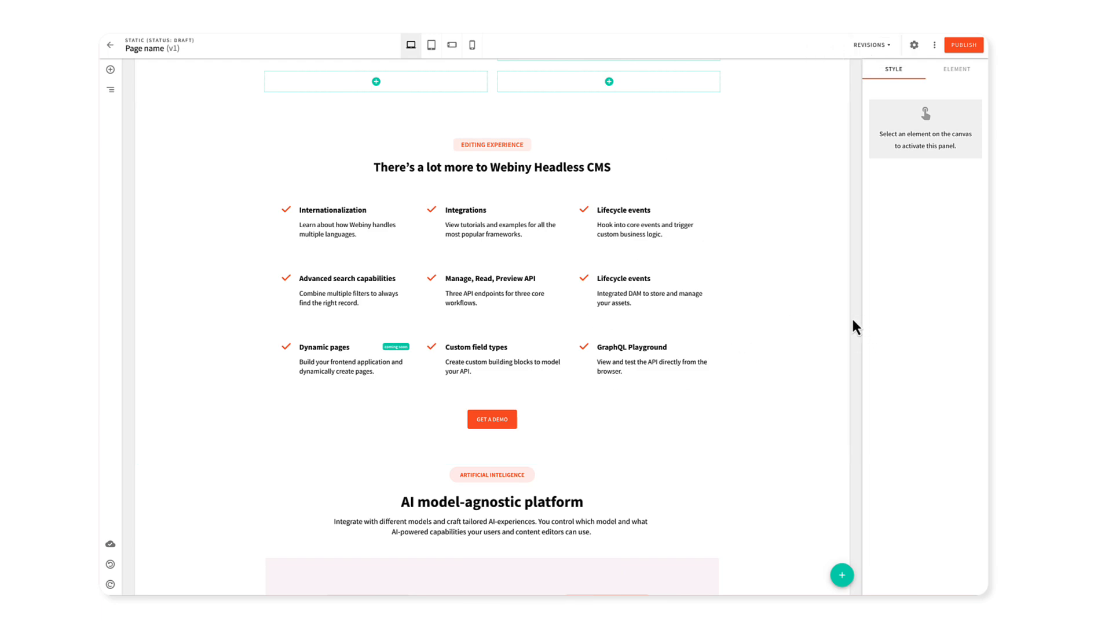
pyautogui.scroll(12, 854, 321)
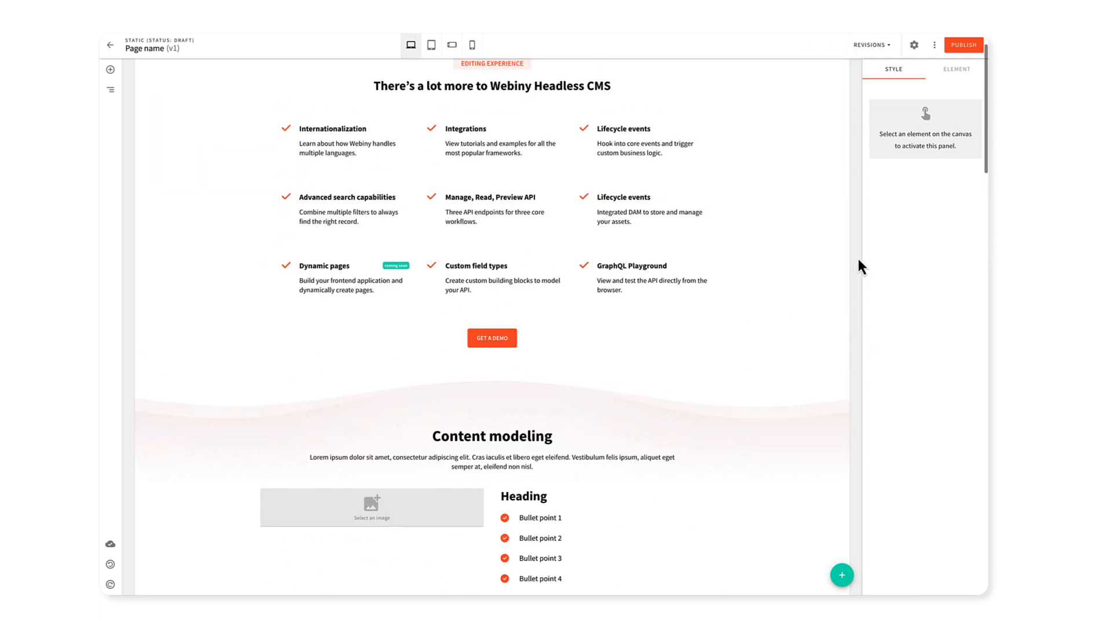
# Review the page's general settings and the available layout options, then close the settings without saving
pyautogui.click(915, 45)
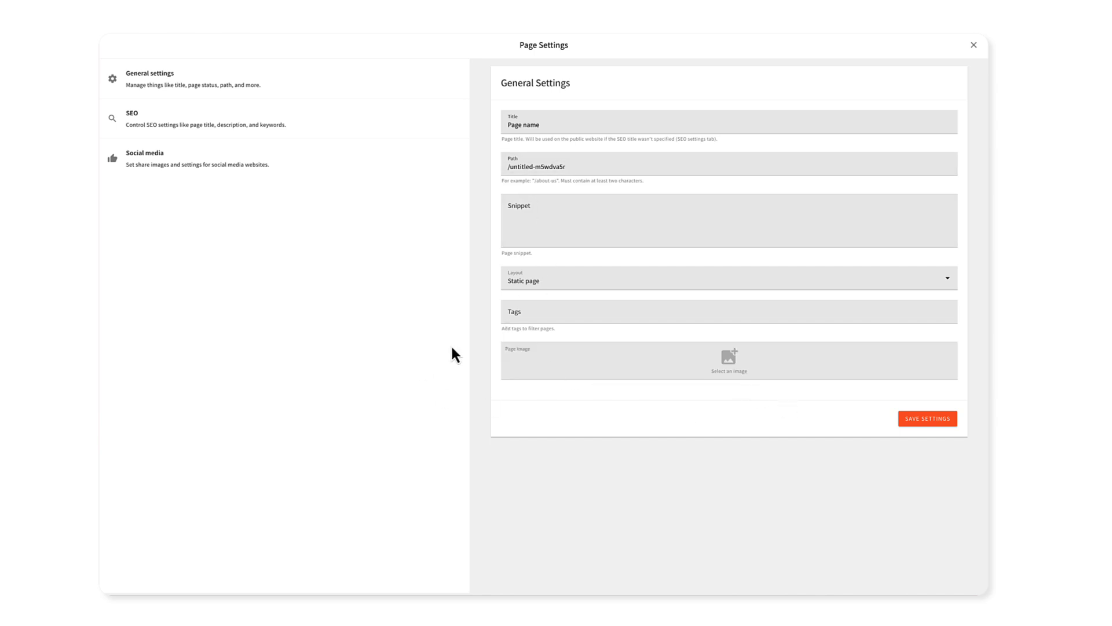
pyautogui.click(555, 282)
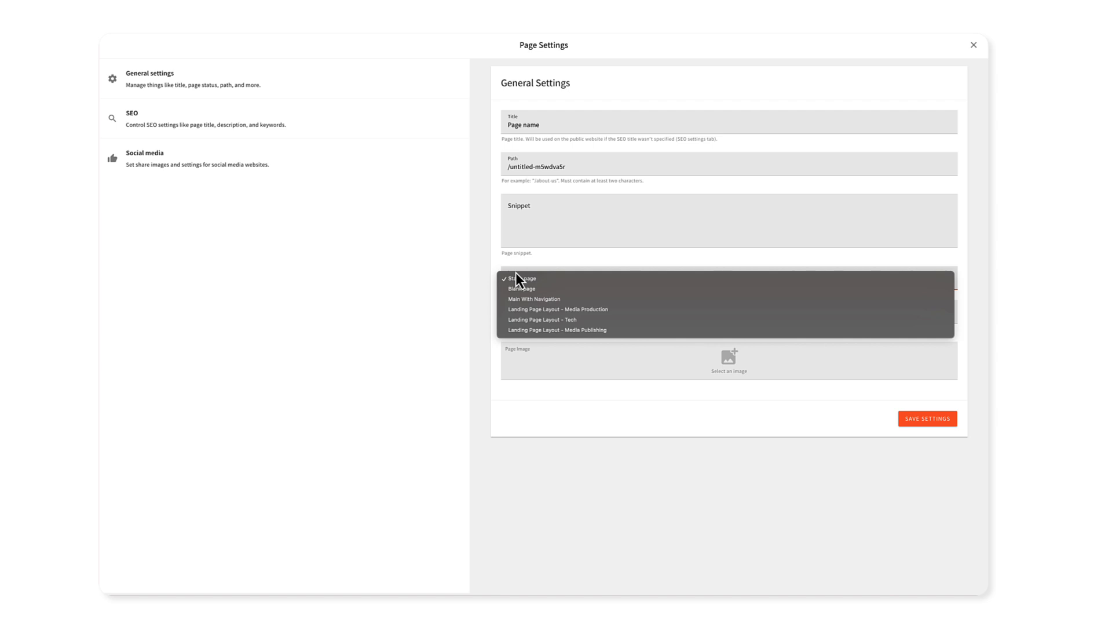
pyautogui.click(603, 416)
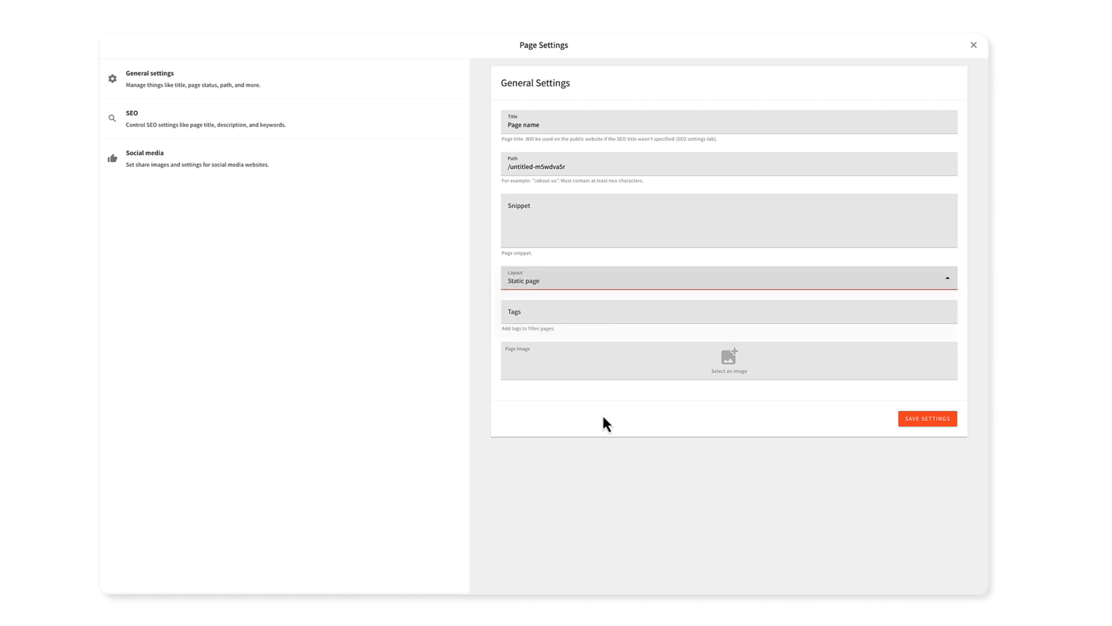
pyautogui.click(551, 251)
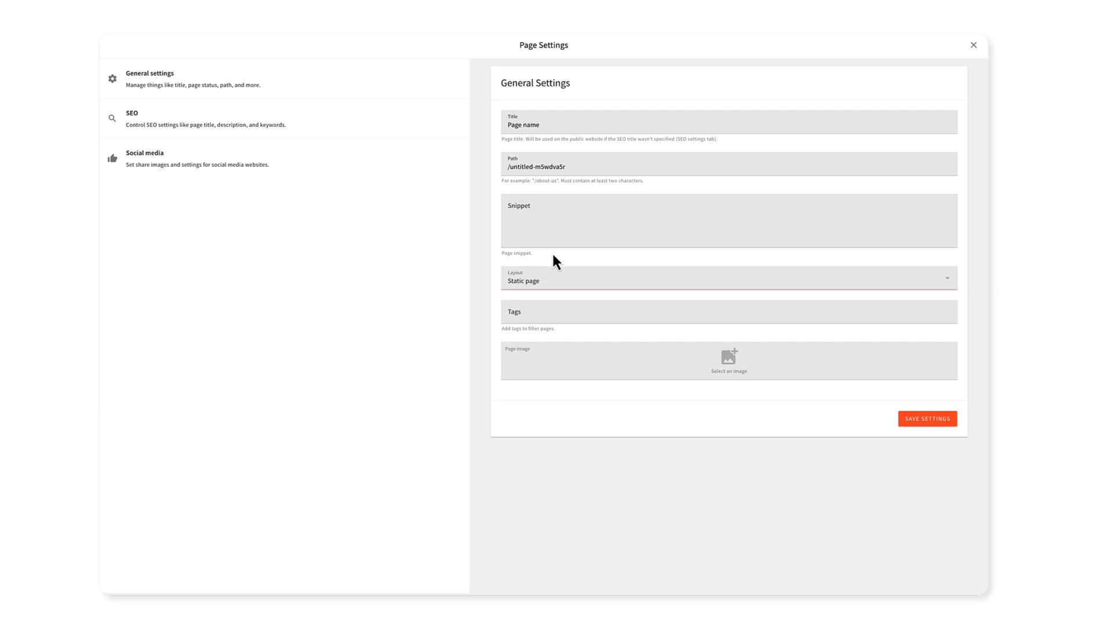
pyautogui.click(546, 284)
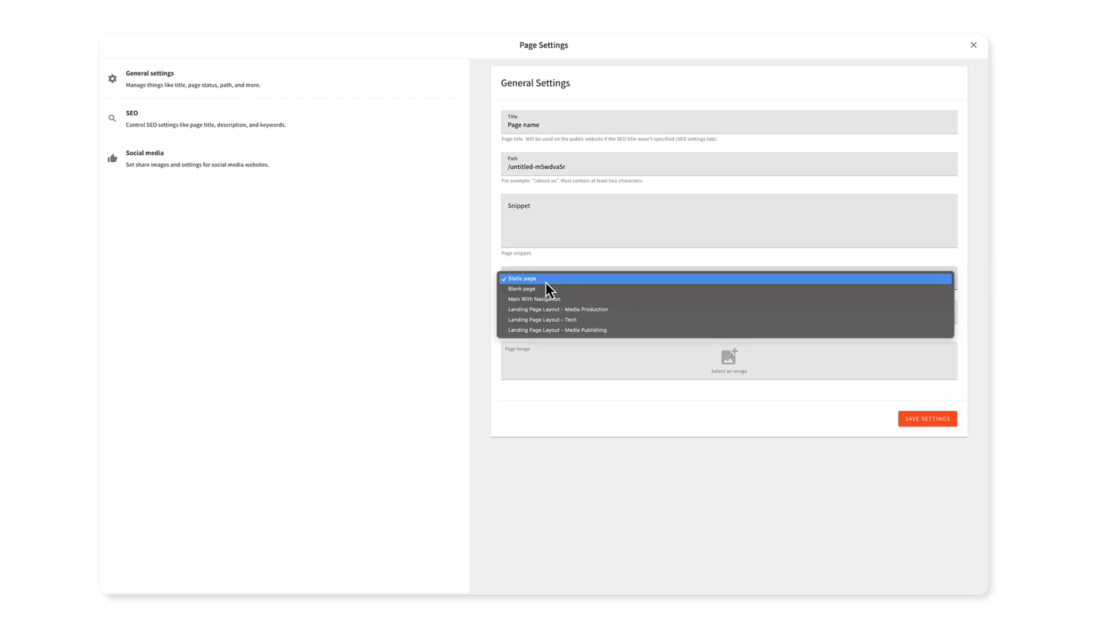
pyautogui.click(711, 412)
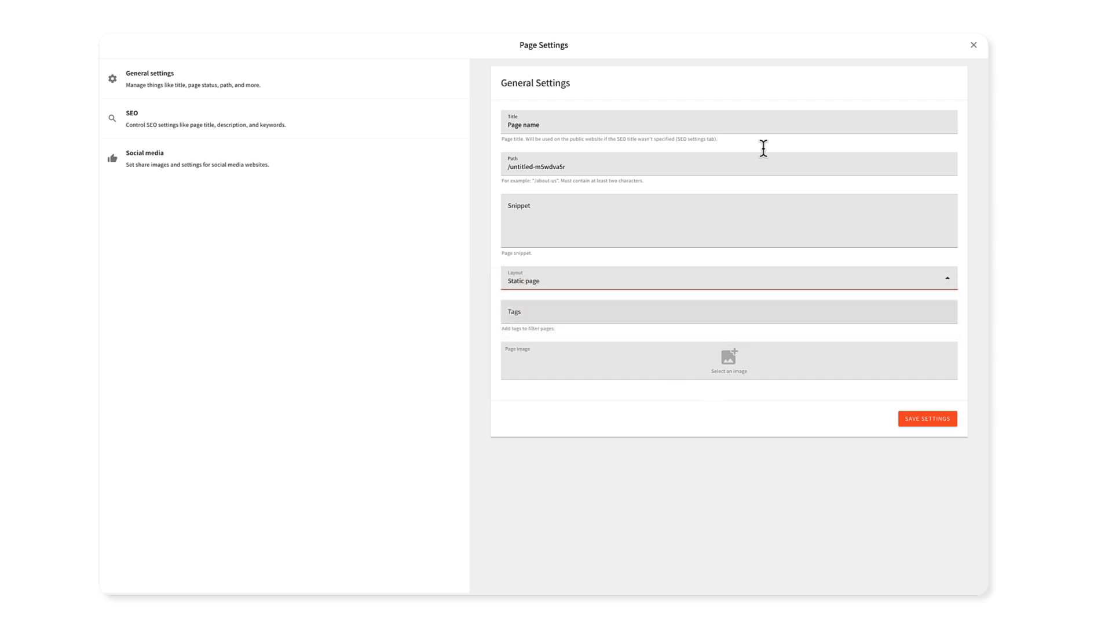
pyautogui.click(972, 46)
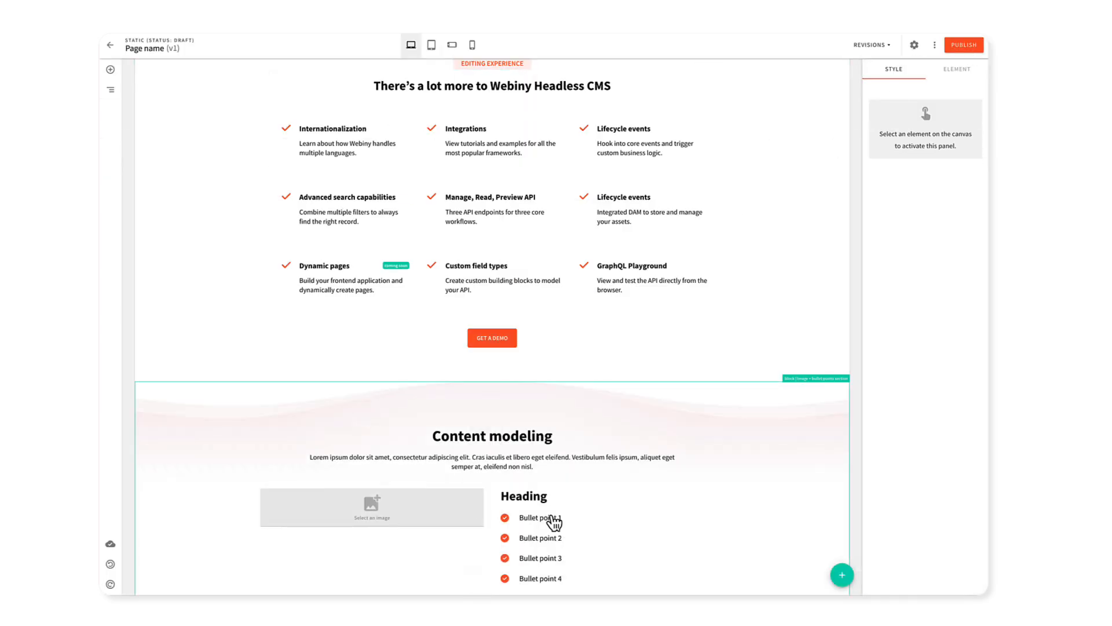
# Review the SEO and social media options in the page settings, then close the settings
pyautogui.click(934, 46)
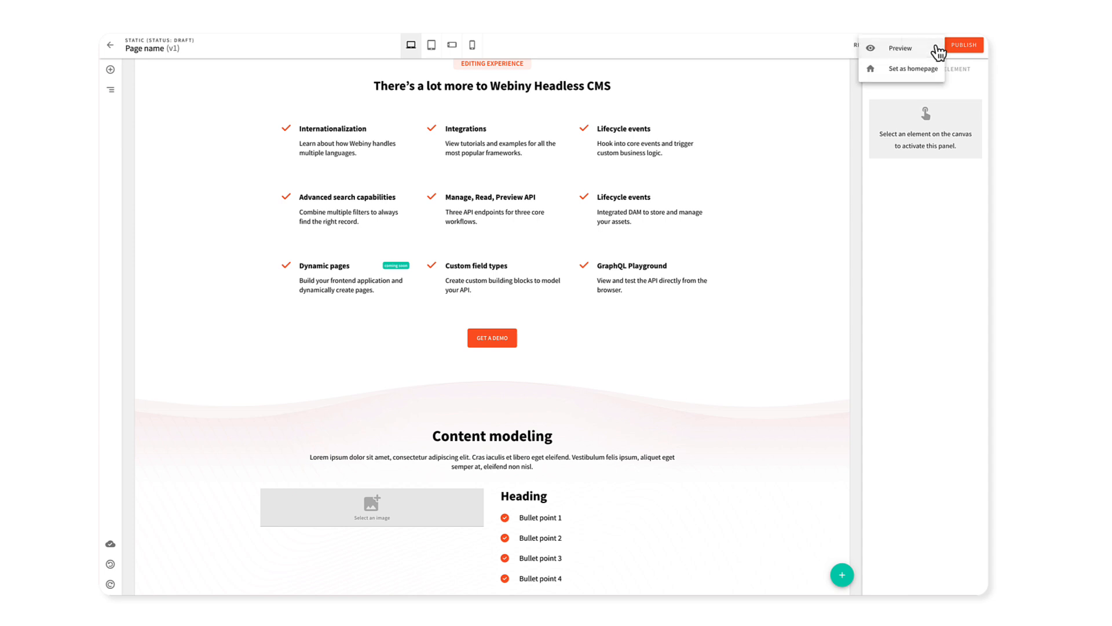
pyautogui.click(834, 53)
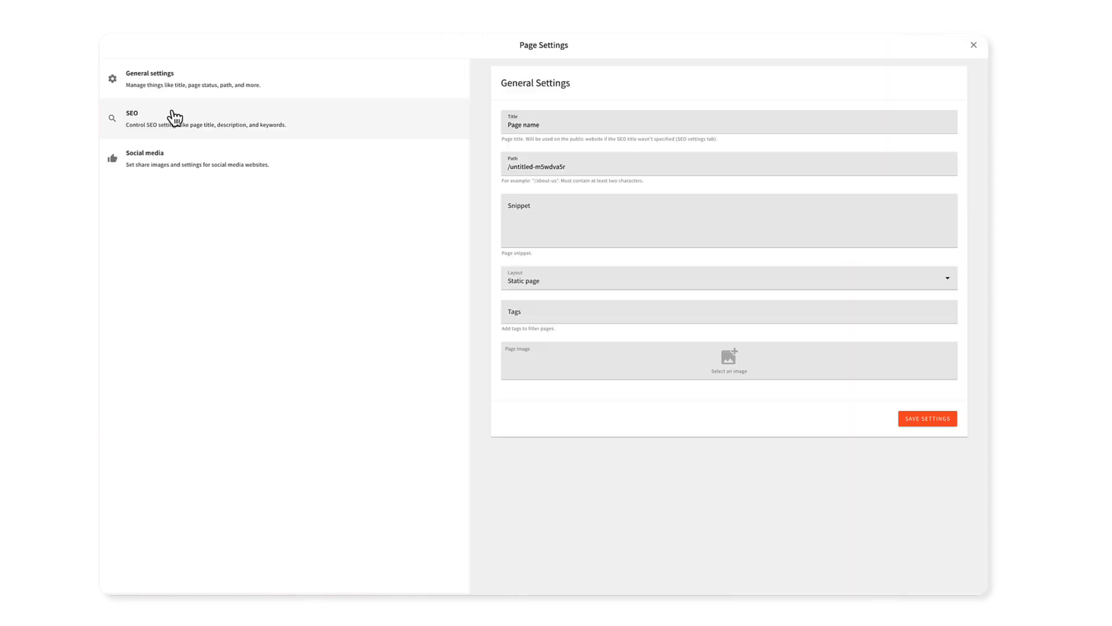
pyautogui.click(174, 119)
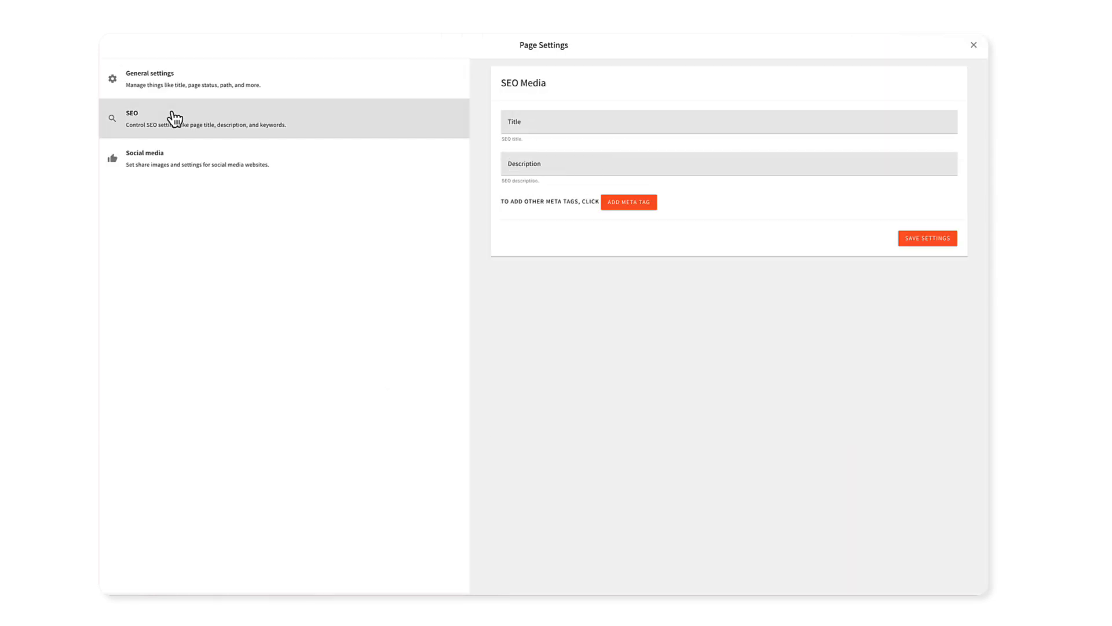
pyautogui.click(302, 174)
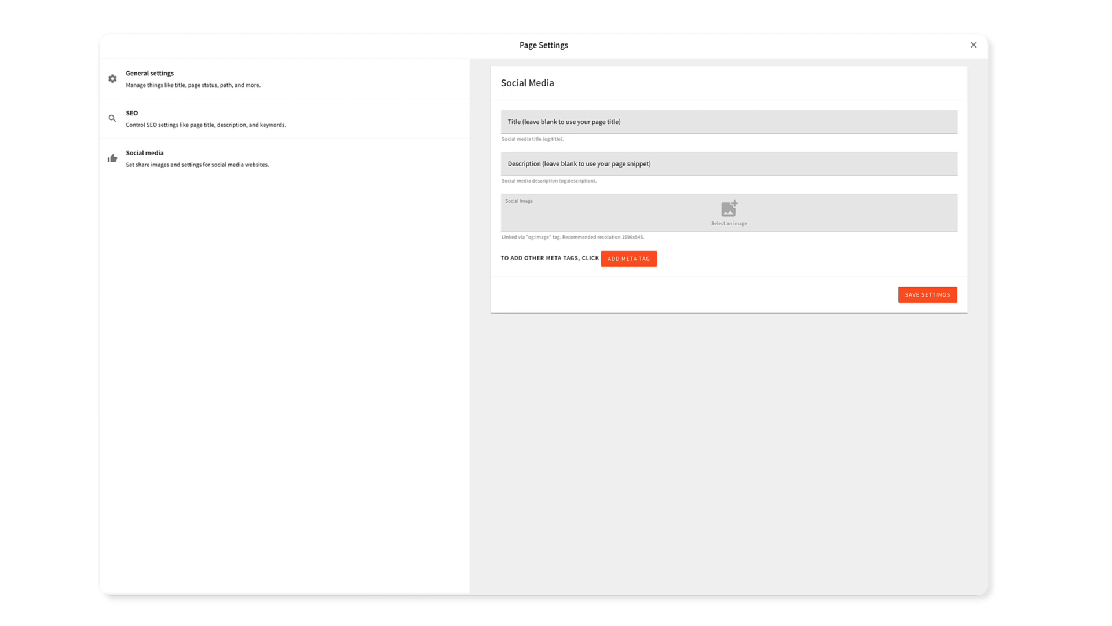
pyautogui.click(974, 45)
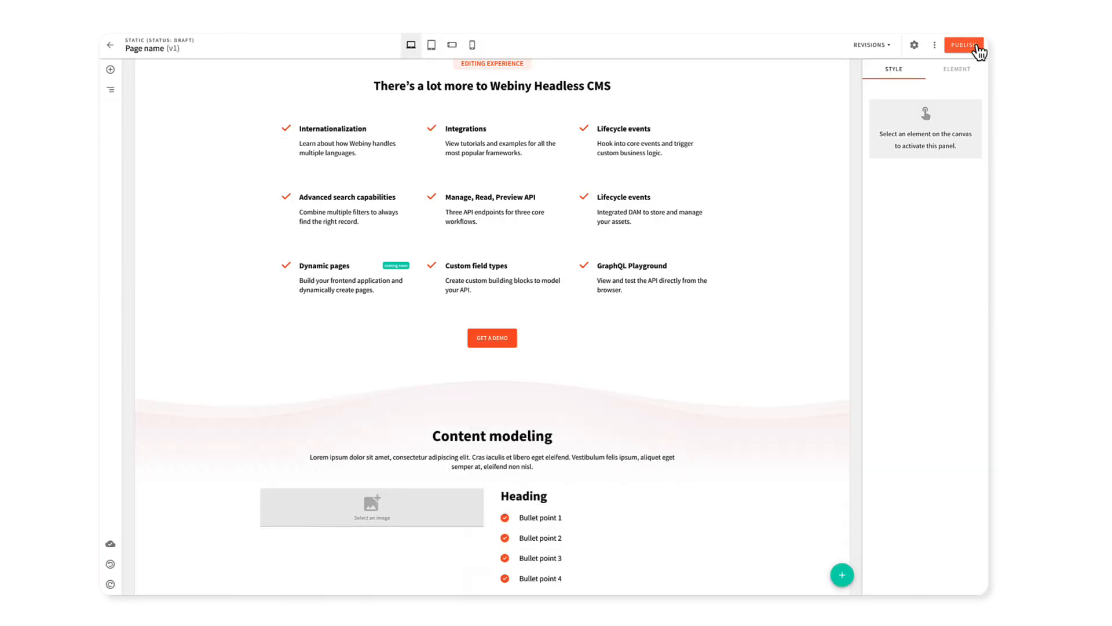
pyautogui.click(934, 45)
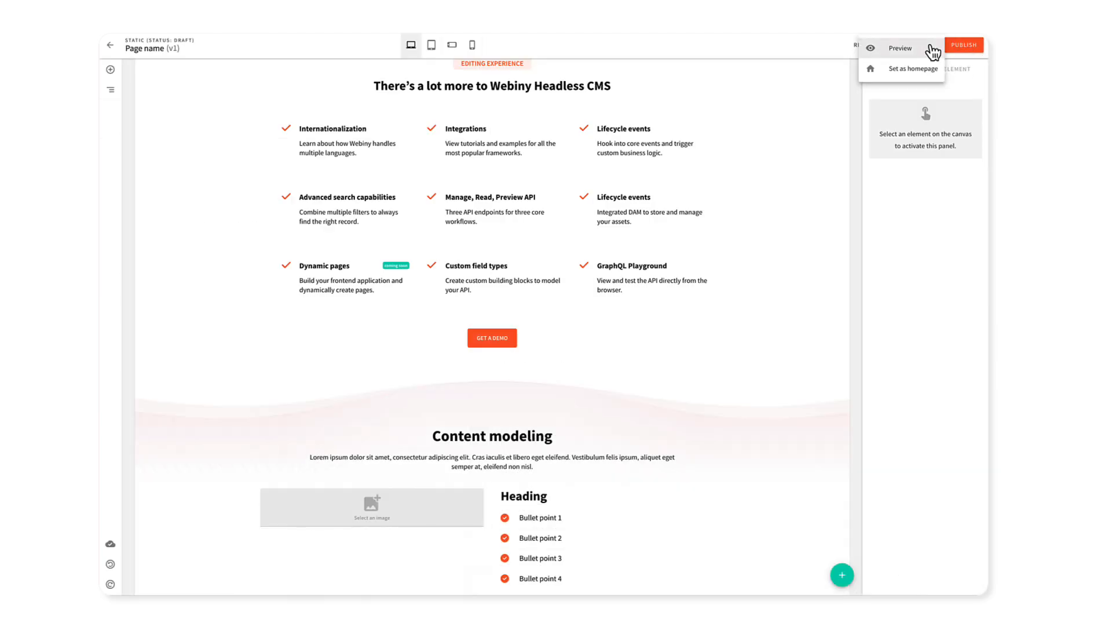
pyautogui.click(755, 51)
pyautogui.scroll(2, 764, 102)
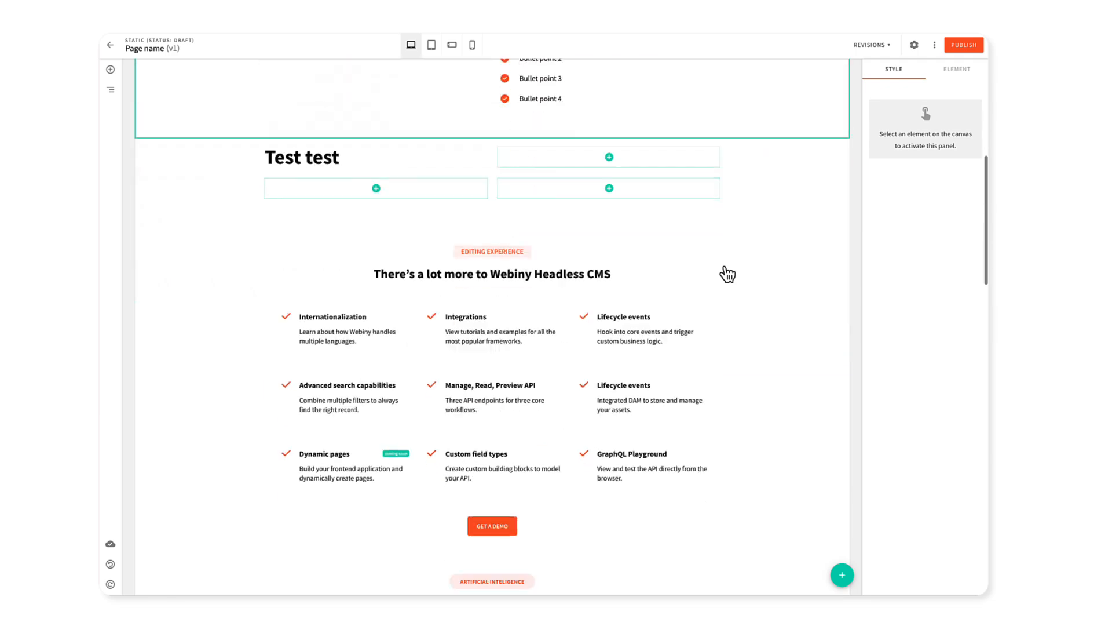
pyautogui.scroll(-5, 723, 274)
pyautogui.scroll(7, 723, 273)
pyautogui.scroll(7, 816, 178)
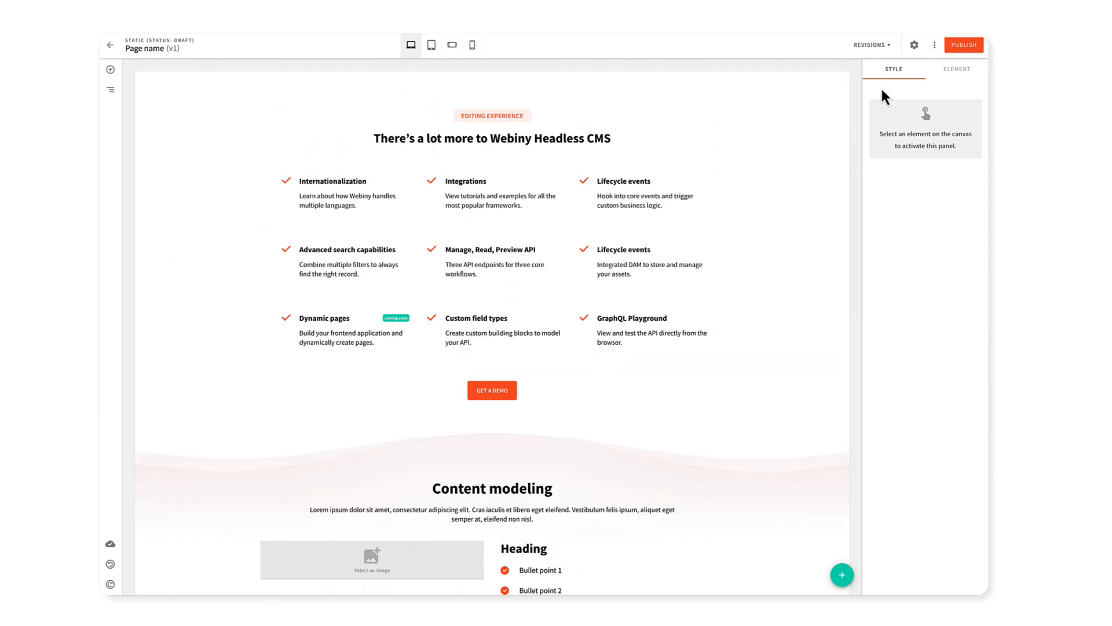
# Preview the page and examine its sections from the editing experience block down to the pricing tiers, then return to the editor
pyautogui.click(933, 46)
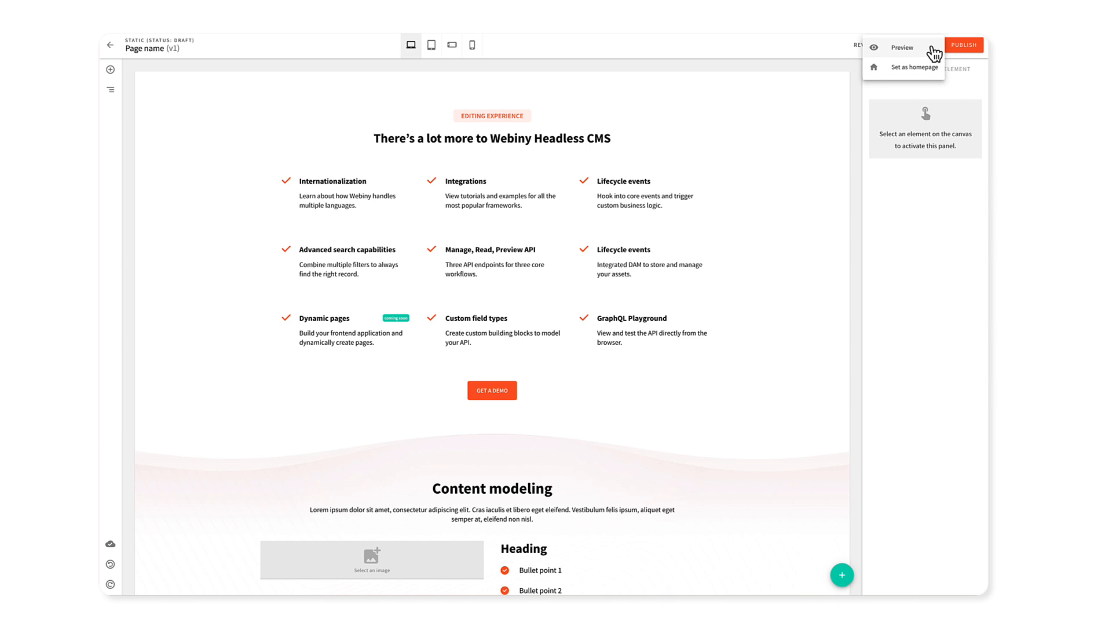
pyautogui.click(880, 52)
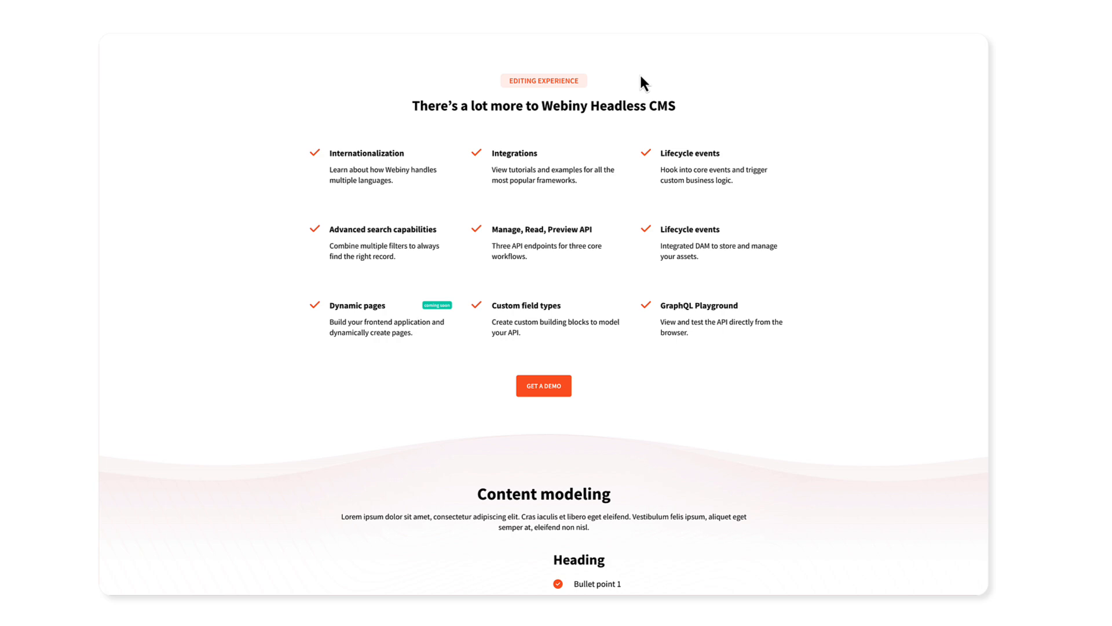
pyautogui.scroll(-5, 638, 246)
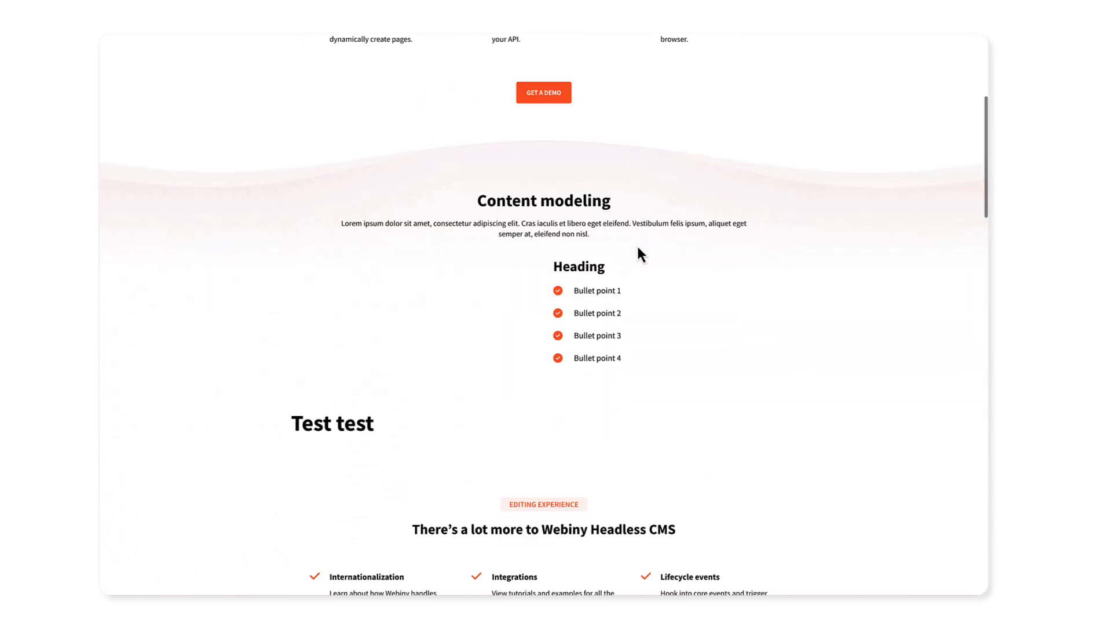
pyautogui.scroll(-10, 711, 280)
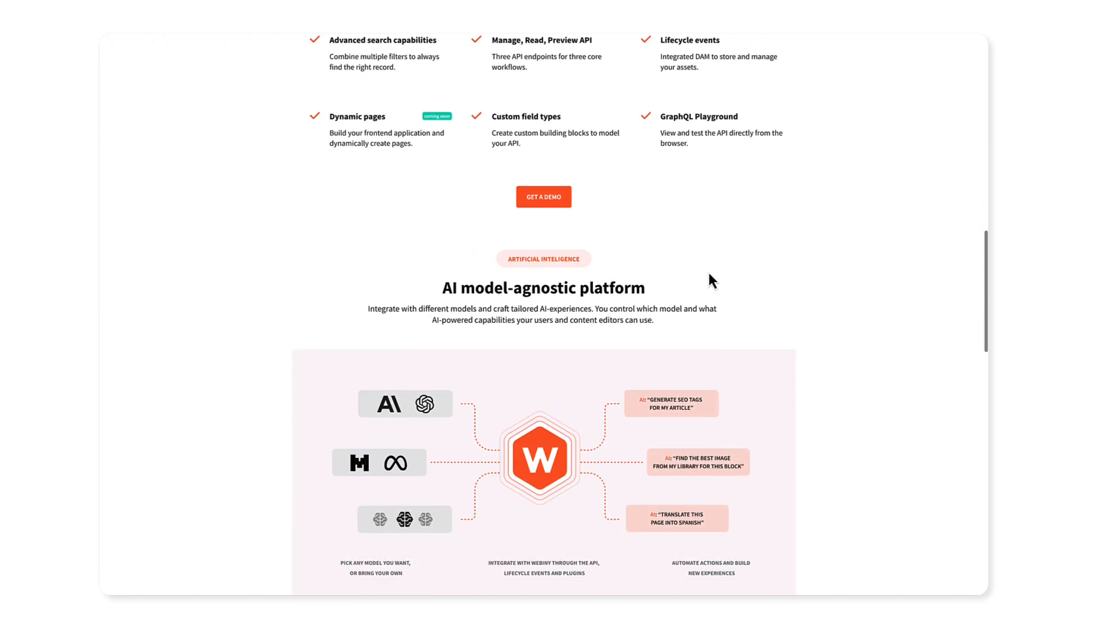
pyautogui.scroll(-4, 711, 276)
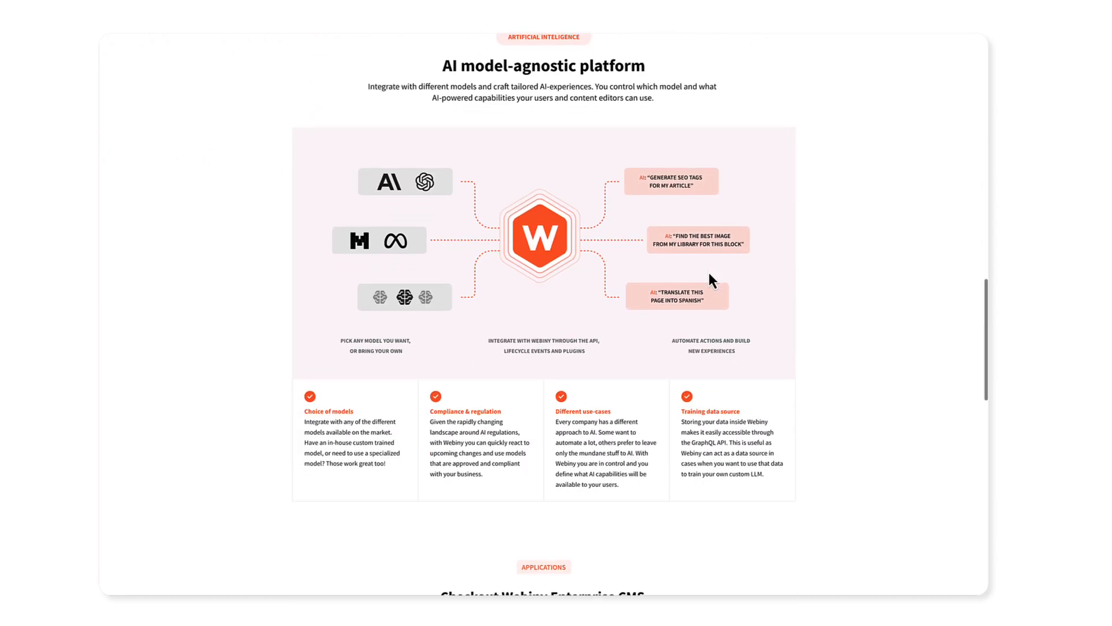
pyautogui.scroll(-10, 710, 280)
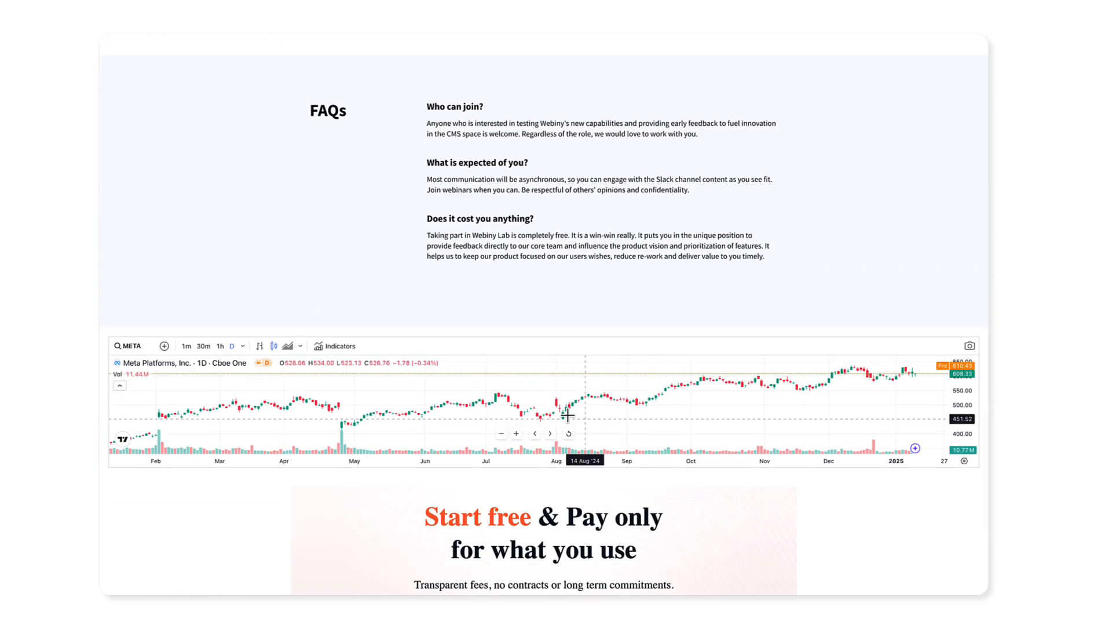
pyautogui.scroll(-3, 771, 416)
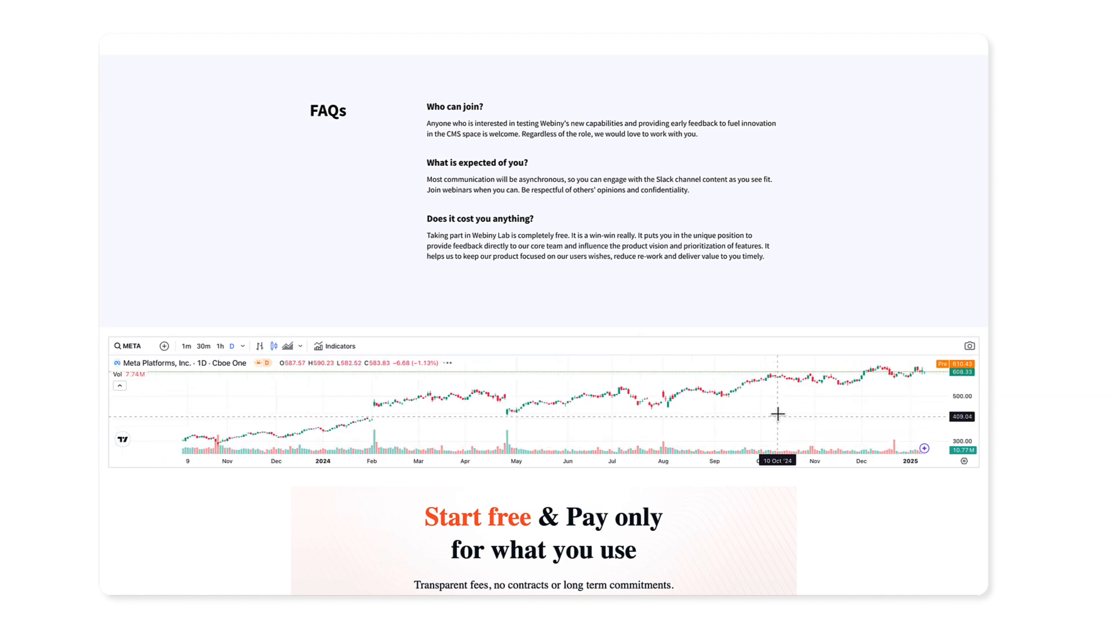
pyautogui.scroll(-5, 863, 483)
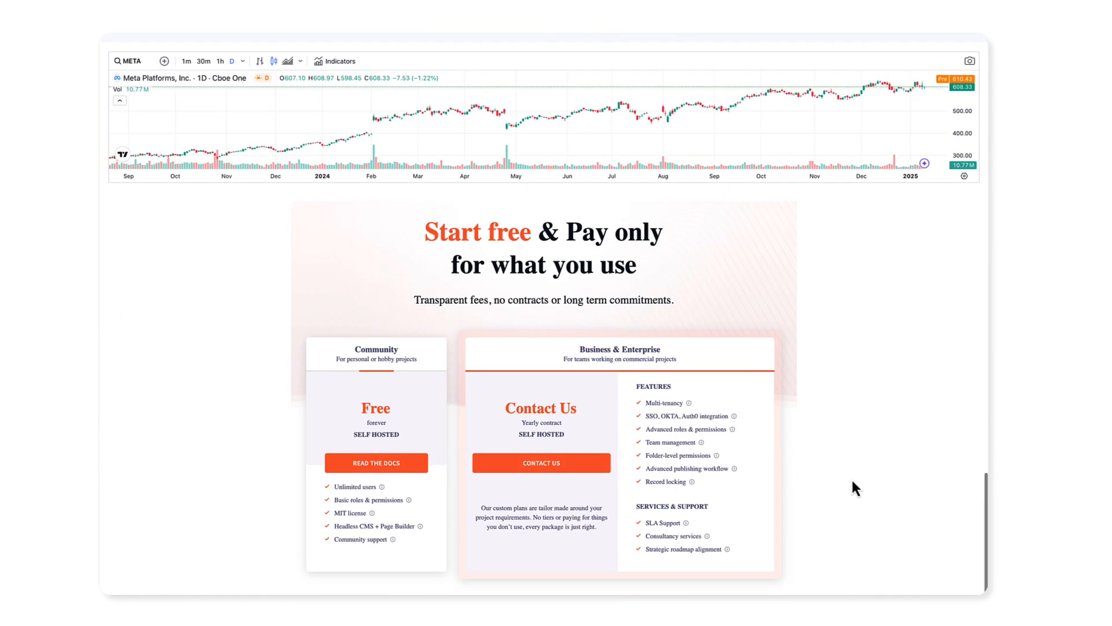
pyautogui.scroll(5, 810, 439)
pyautogui.scroll(3, 770, 423)
pyautogui.scroll(1, 672, 165)
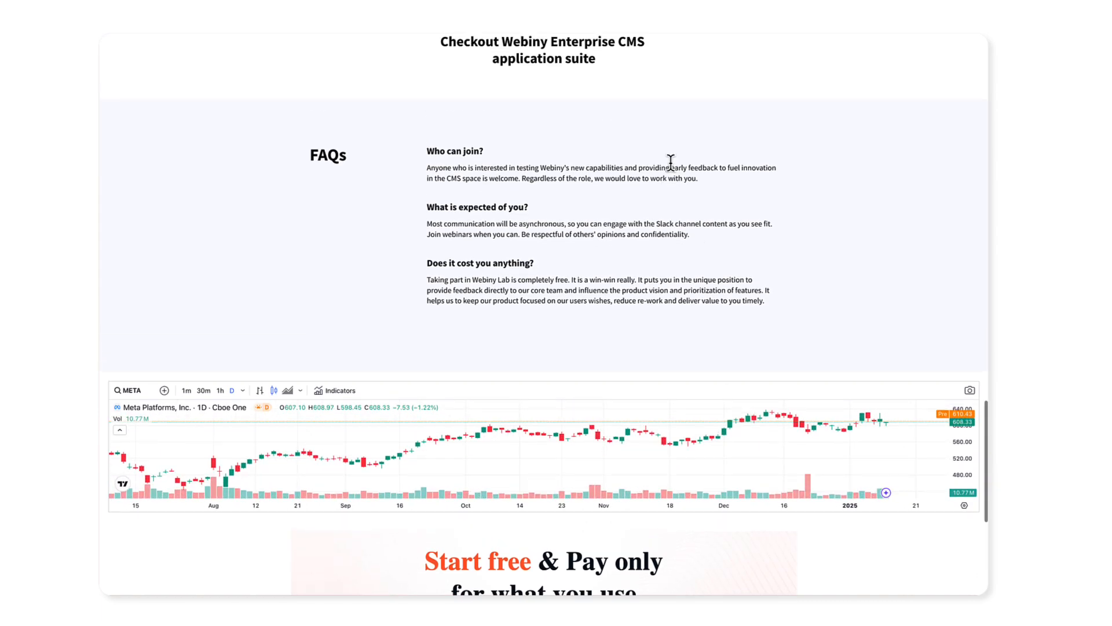
pyautogui.scroll(20, 665, 174)
pyautogui.scroll(-2, 662, 174)
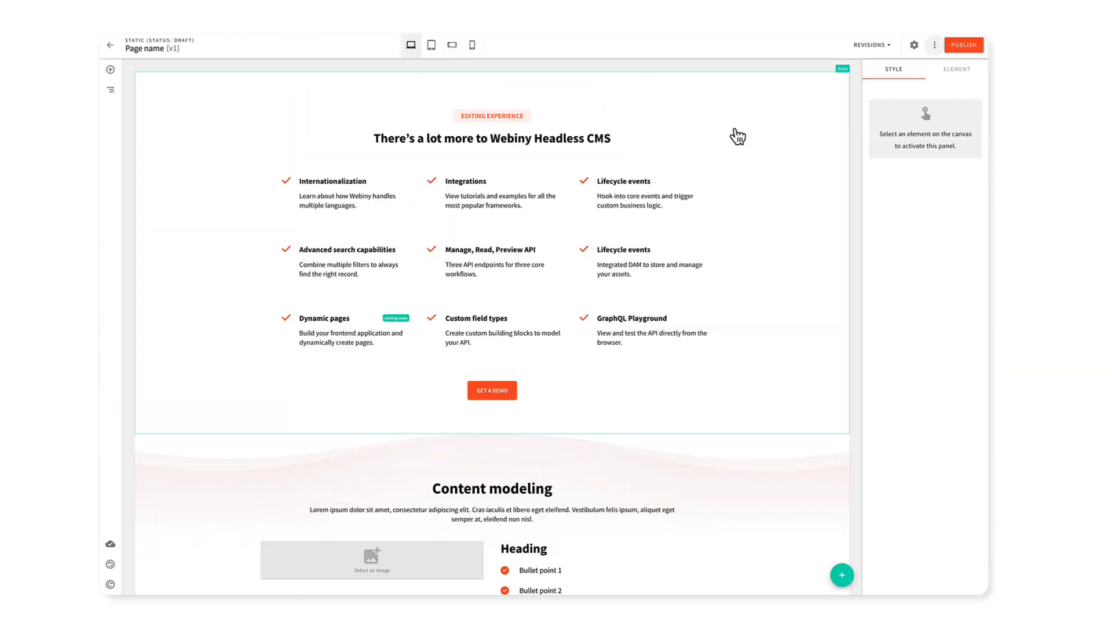
# Set the page layout to Main With Navigation in the general page settings and save the settings
pyautogui.click(914, 45)
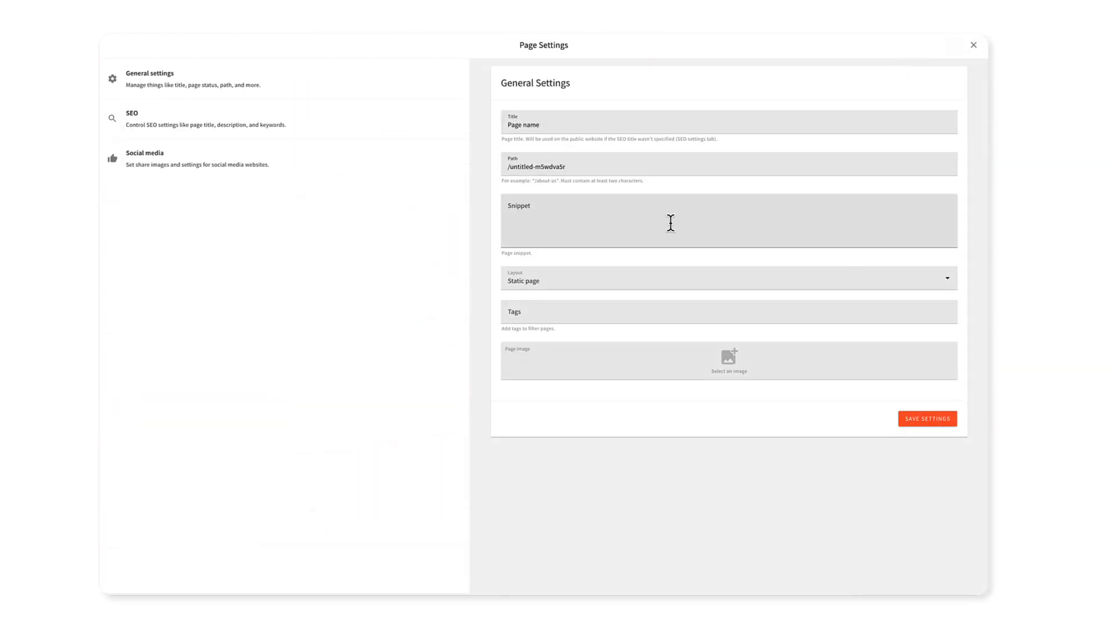
pyautogui.click(610, 280)
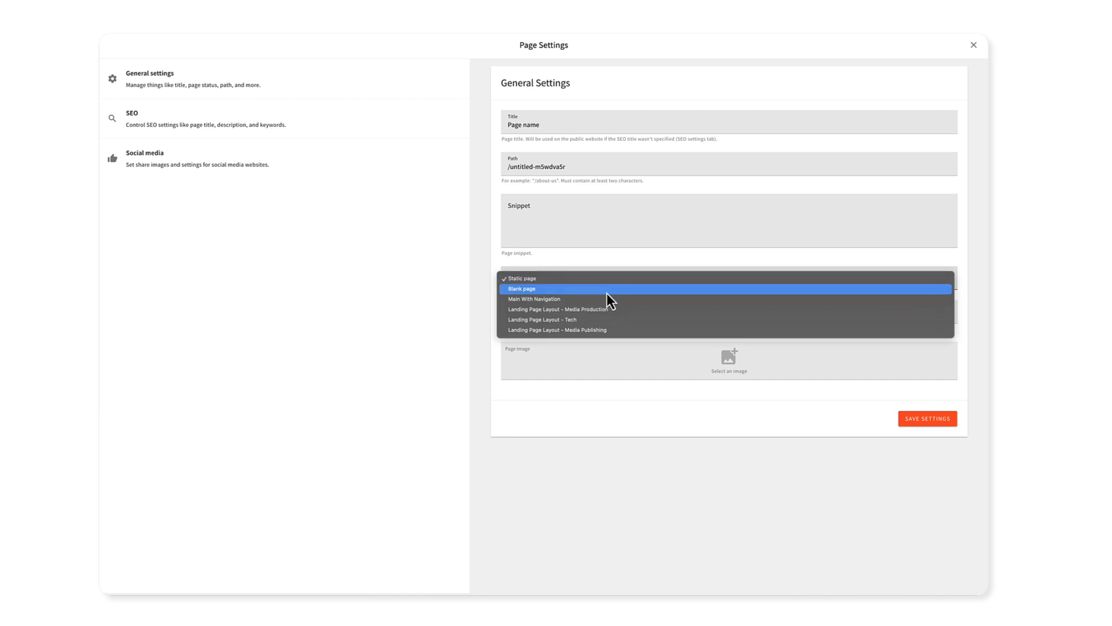
pyautogui.click(523, 301)
pyautogui.click(918, 427)
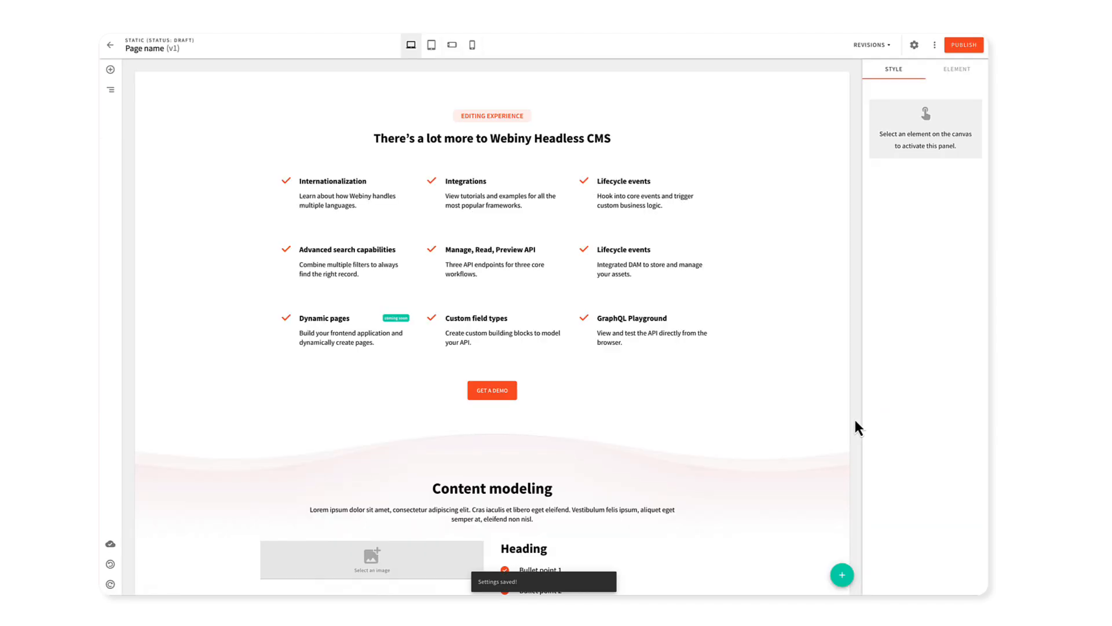
# Preview the page in its new layout, examine the navigation header and the sections down to the pricing tiers, then return to the editor
pyautogui.hotkey('alt', 'Tab')
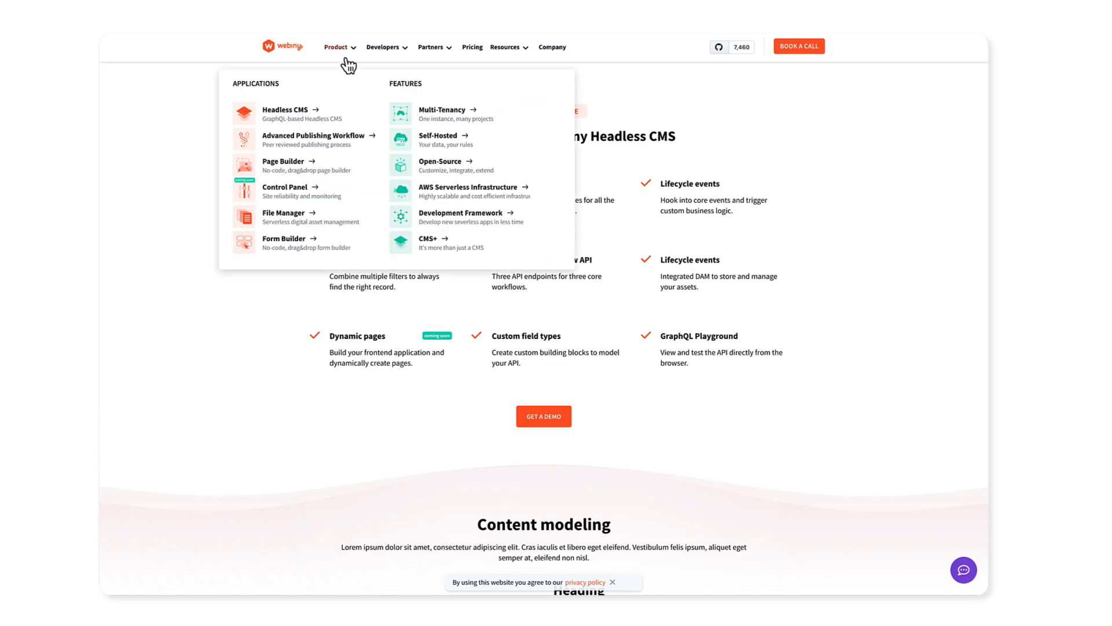
pyautogui.moveTo(382, 50)
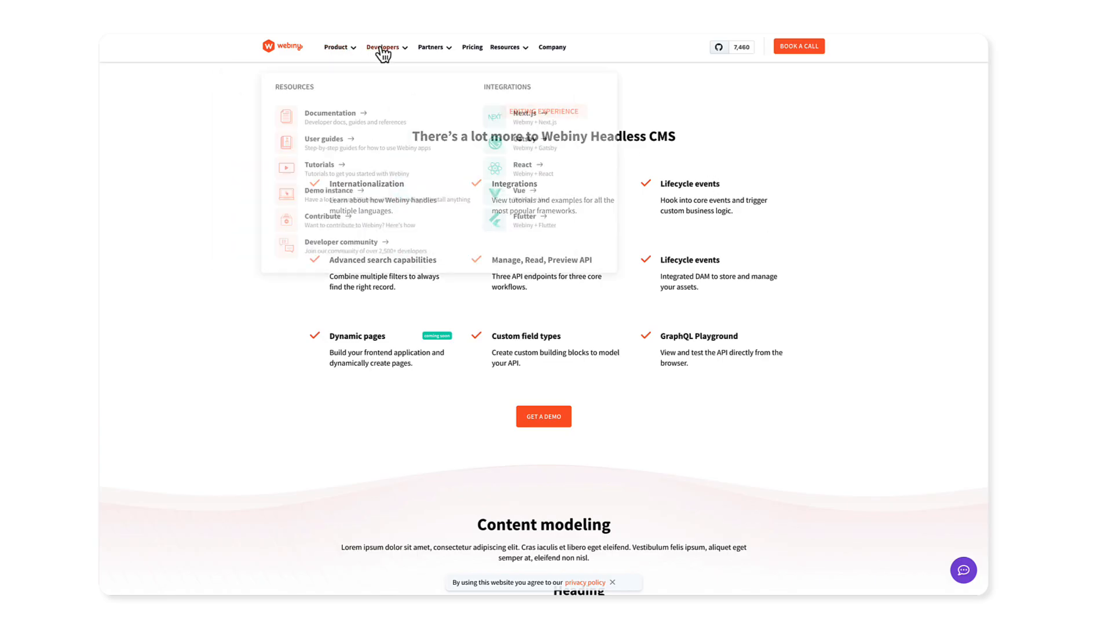
pyautogui.scroll(-8, 771, 210)
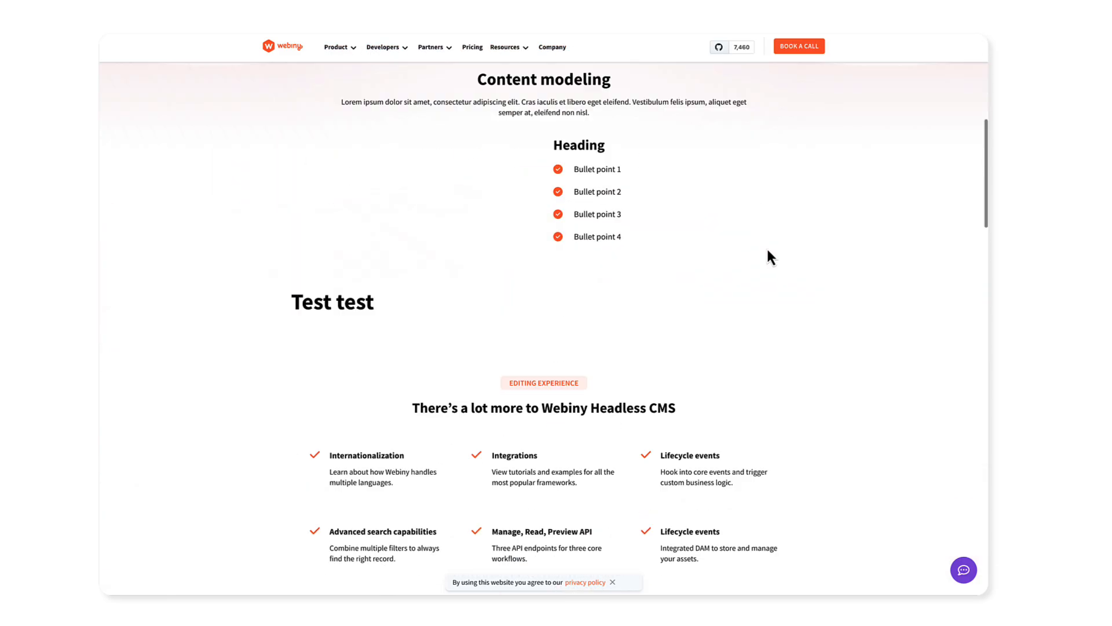
pyautogui.scroll(-12, 771, 256)
pyautogui.scroll(1, 765, 262)
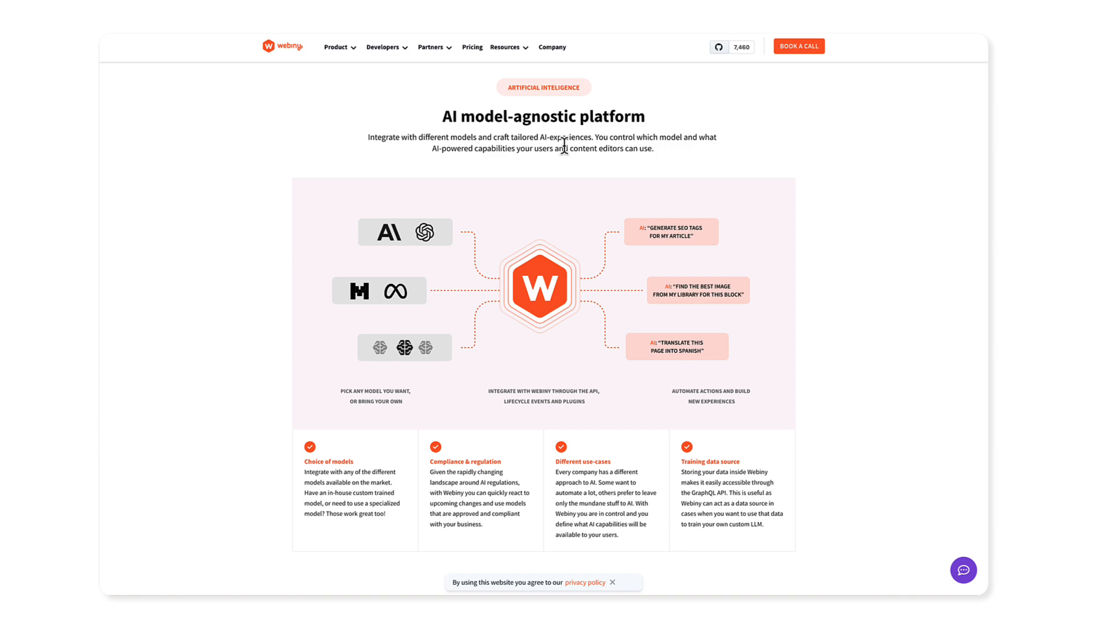
pyautogui.moveTo(444, 115); pyautogui.dragTo(648, 115)
pyautogui.click(668, 121)
pyautogui.scroll(-14, 807, 172)
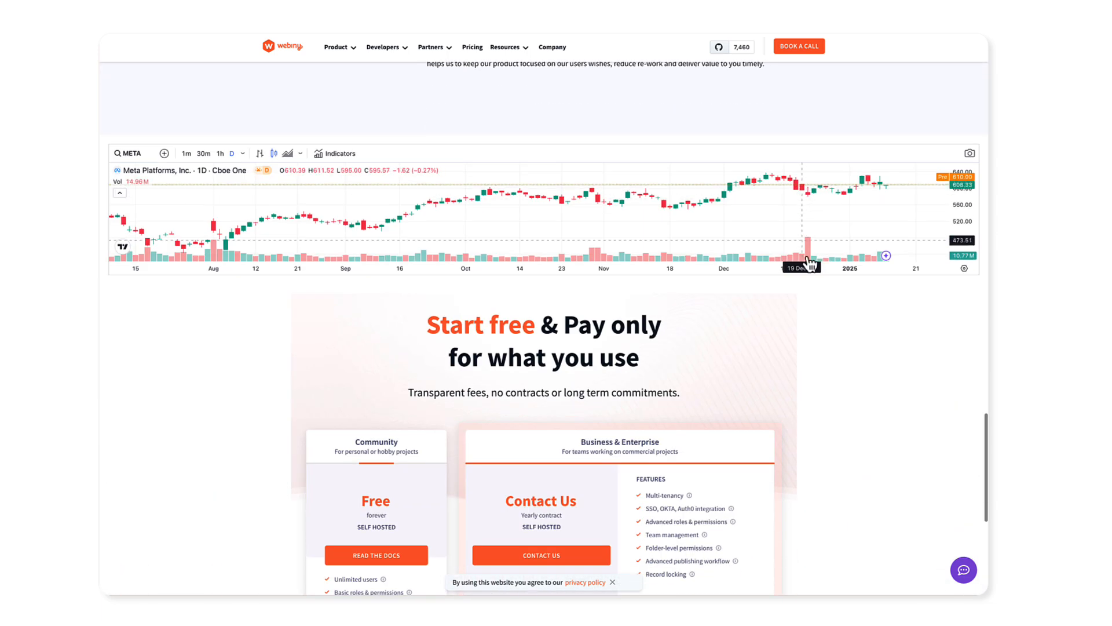
pyautogui.scroll(-6, 799, 255)
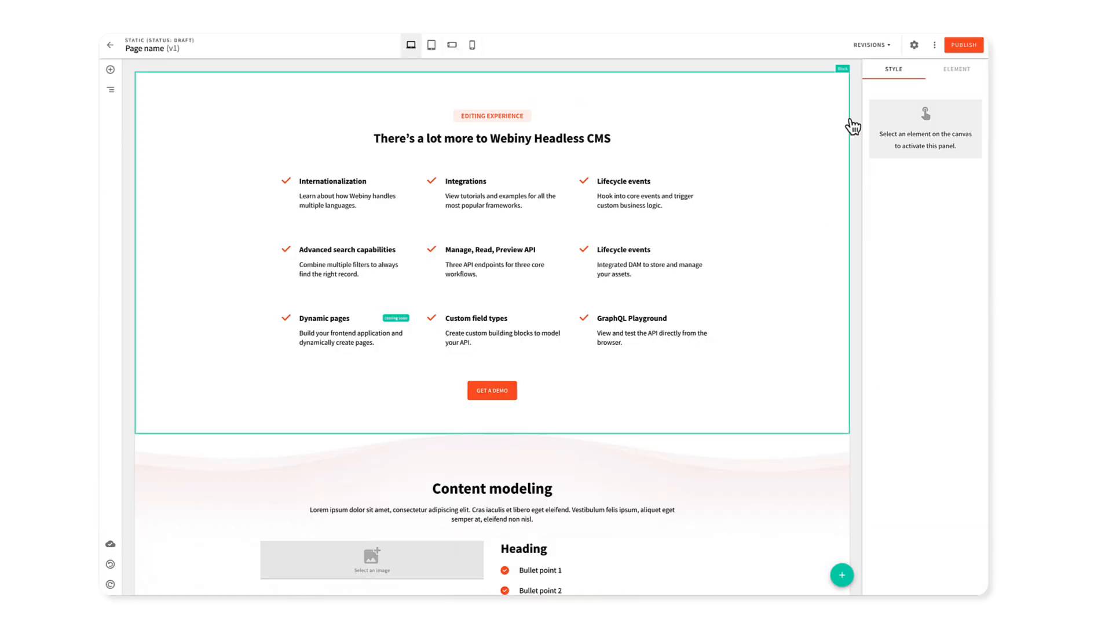
pyautogui.click(933, 47)
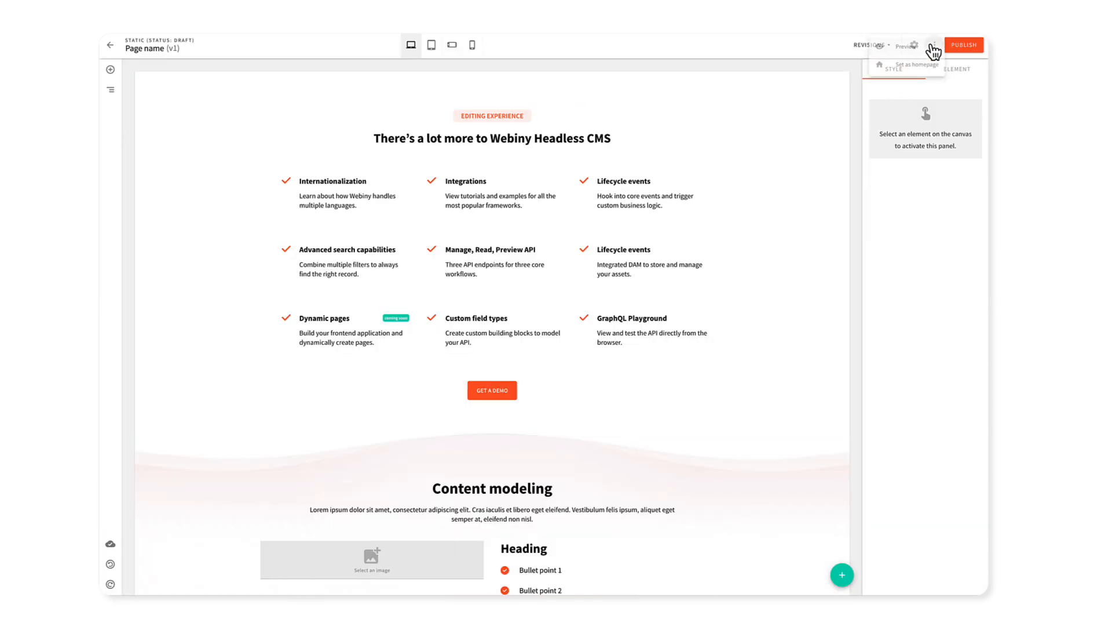
pyautogui.click(790, 43)
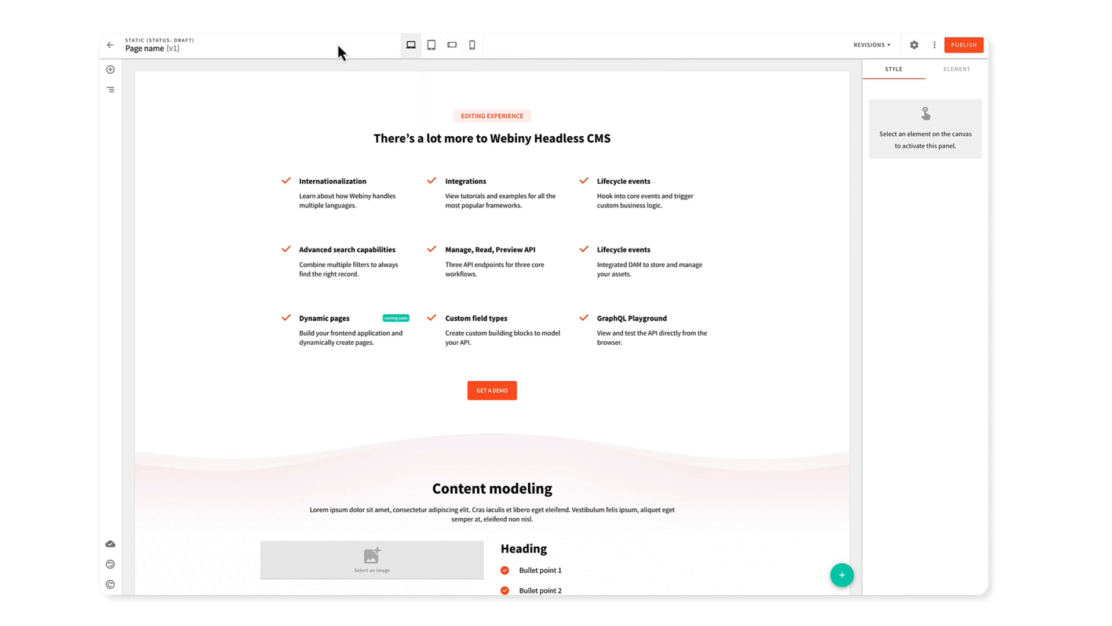
# Leave the current page and open the existing Homepage page for editing from the page list
pyautogui.click(111, 47)
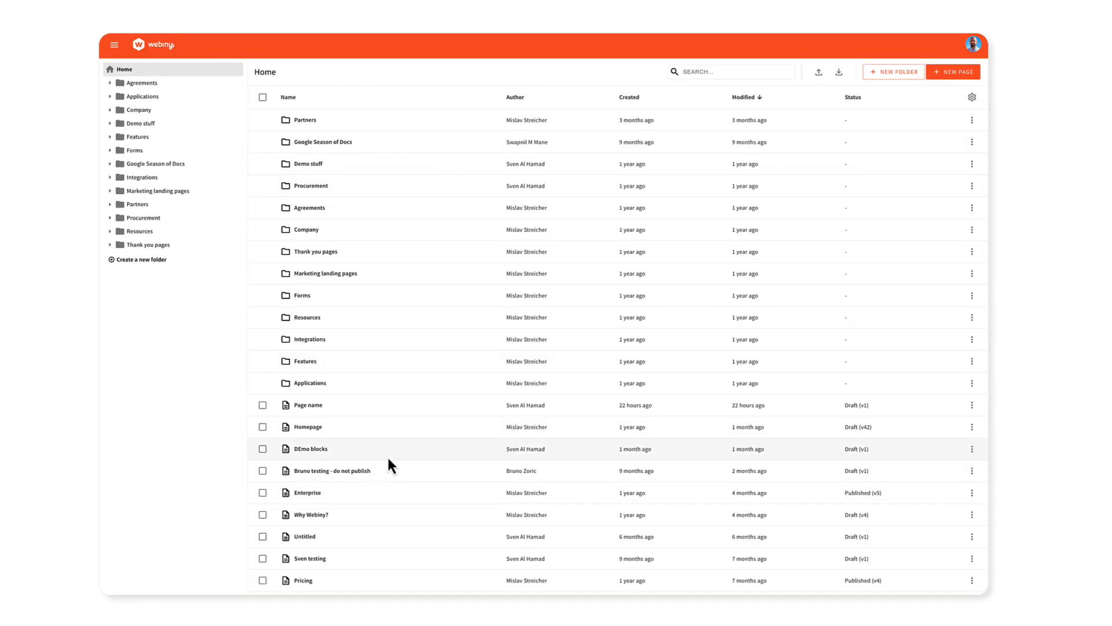
pyautogui.click(307, 428)
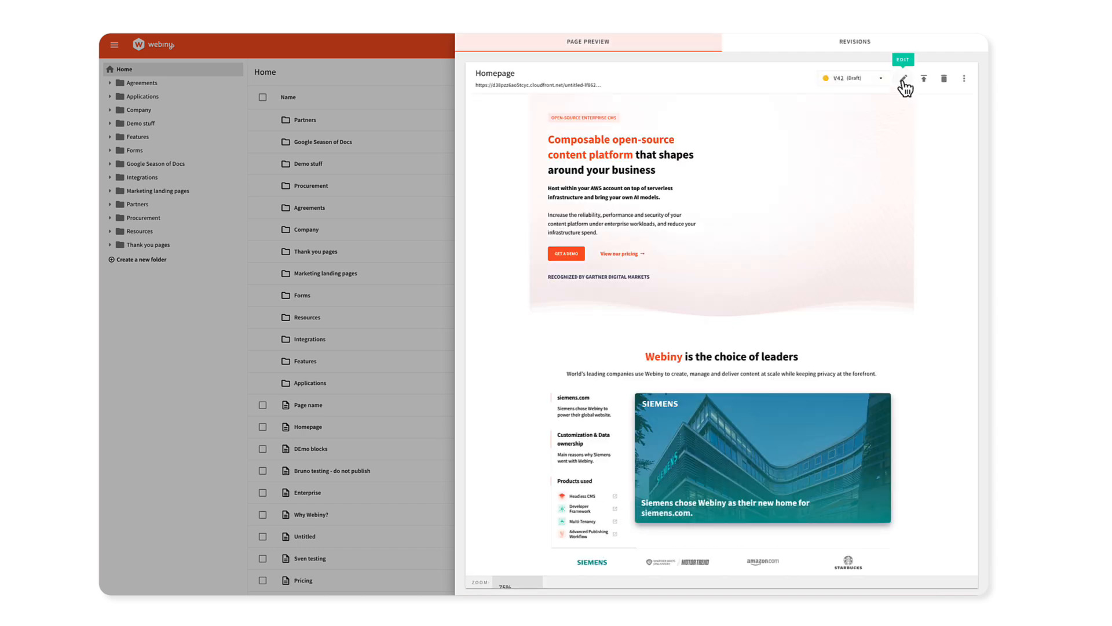
pyautogui.click(903, 78)
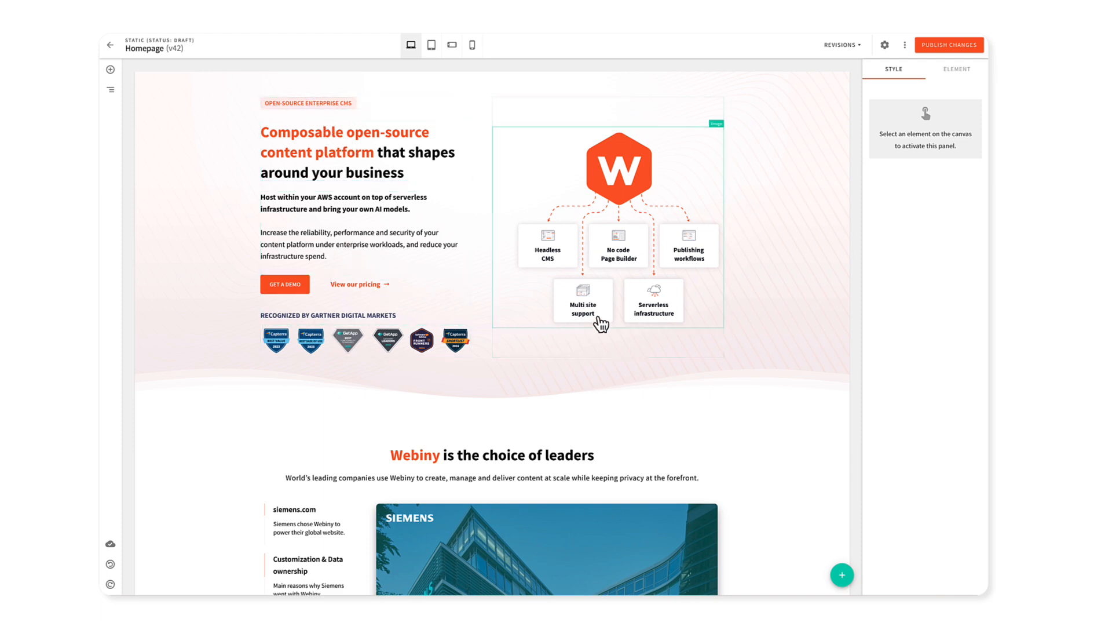
# Examine the homepage testimonials element by switching between its customer stories, then select the block that contains it
pyautogui.scroll(-5, 649, 319)
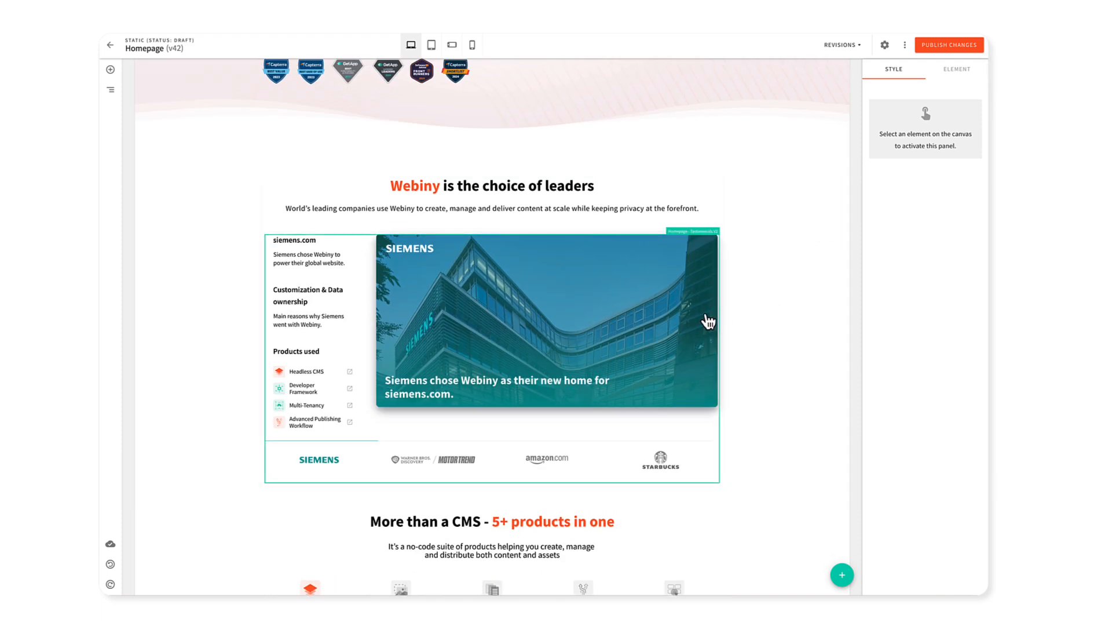
pyautogui.click(707, 319)
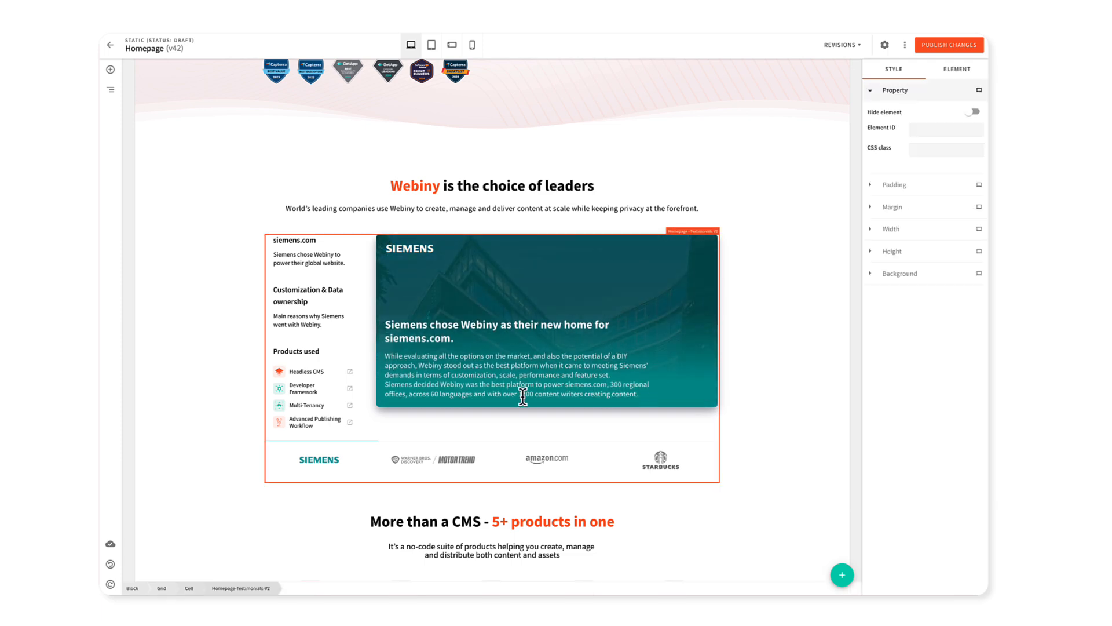
pyautogui.click(451, 463)
pyautogui.click(571, 463)
pyautogui.click(652, 463)
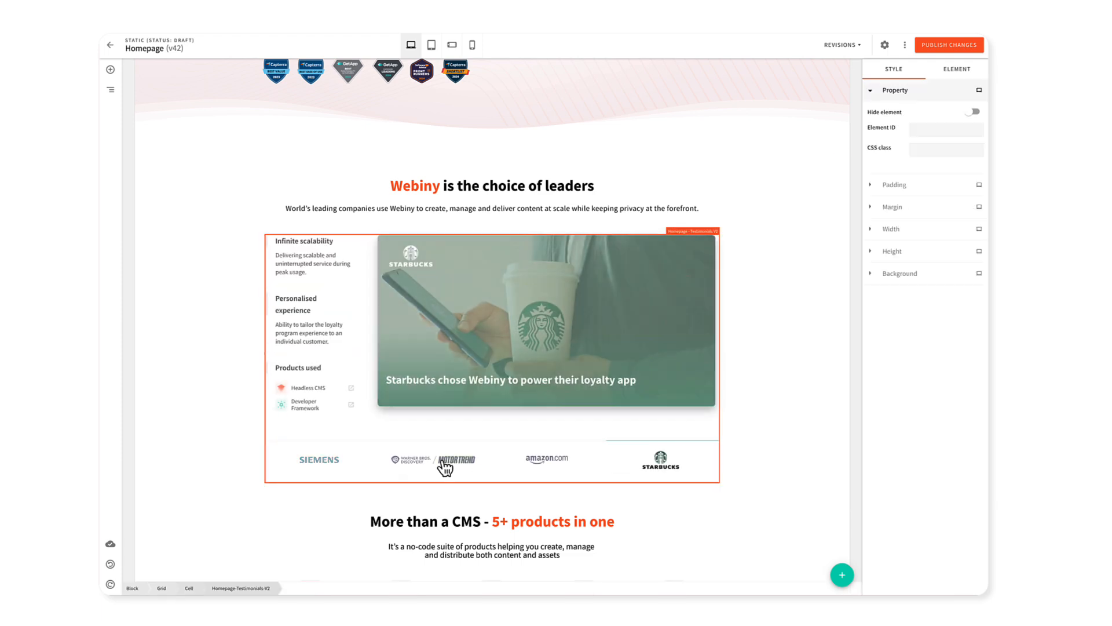
pyautogui.click(327, 462)
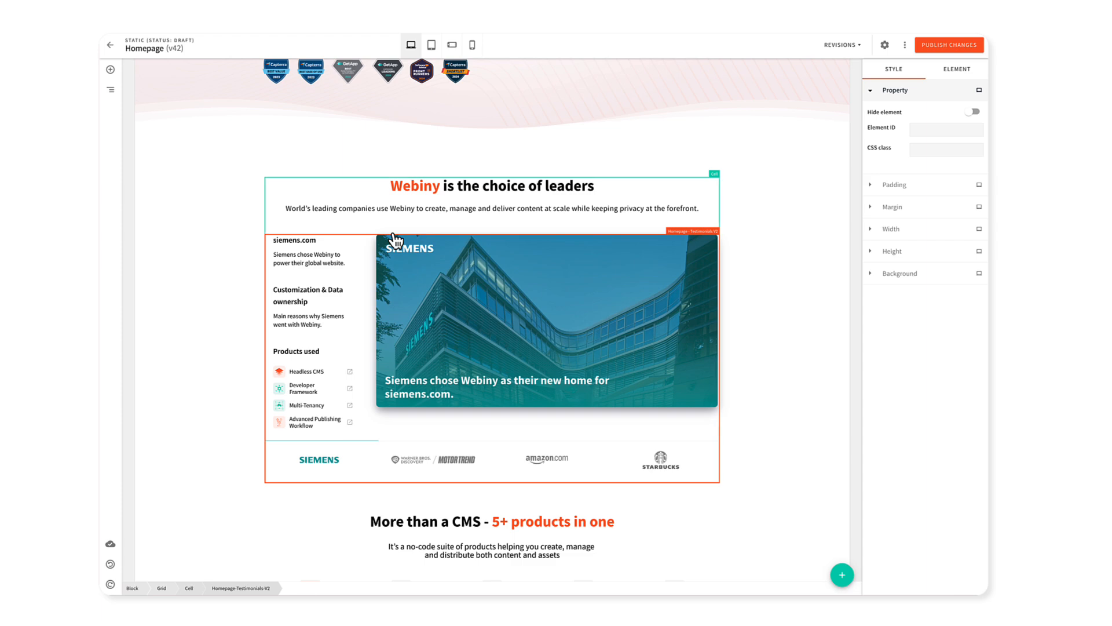
pyautogui.click(770, 310)
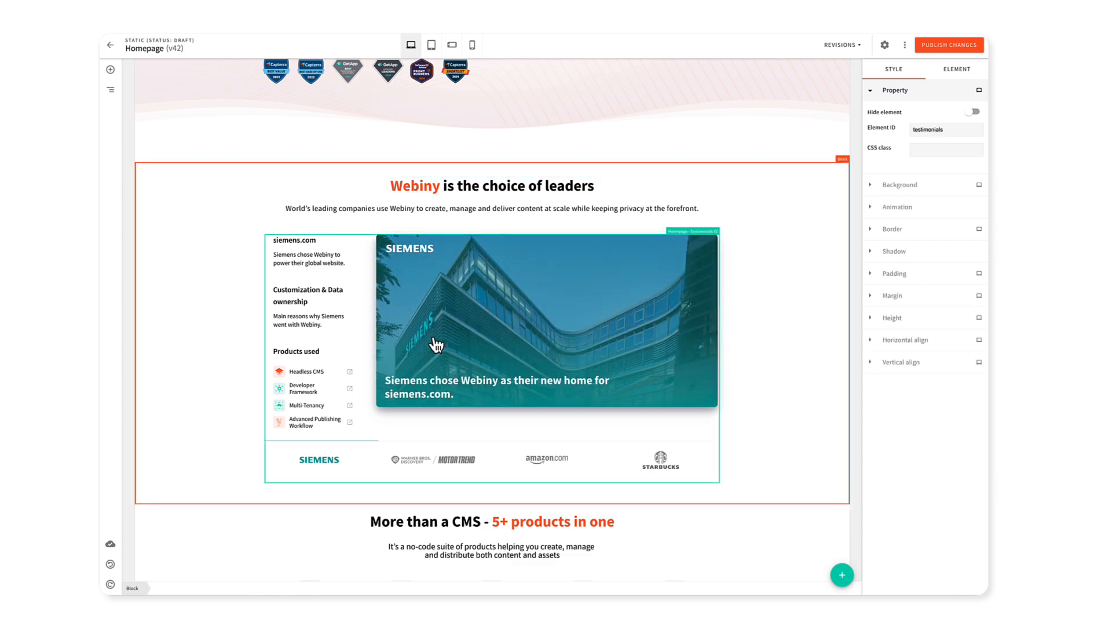
# Look through the Webiny Website custom elements in the element library, from the integrations elements to the Partner List
pyautogui.click(111, 69)
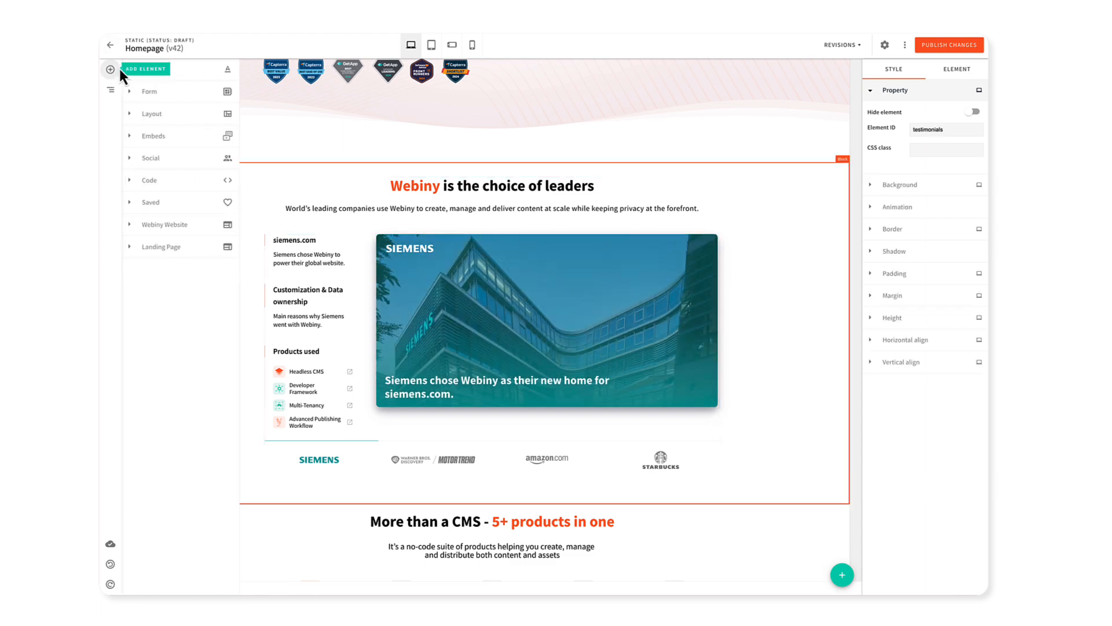
pyautogui.click(165, 225)
pyautogui.scroll(-5, 174, 325)
pyautogui.moveTo(175, 334)
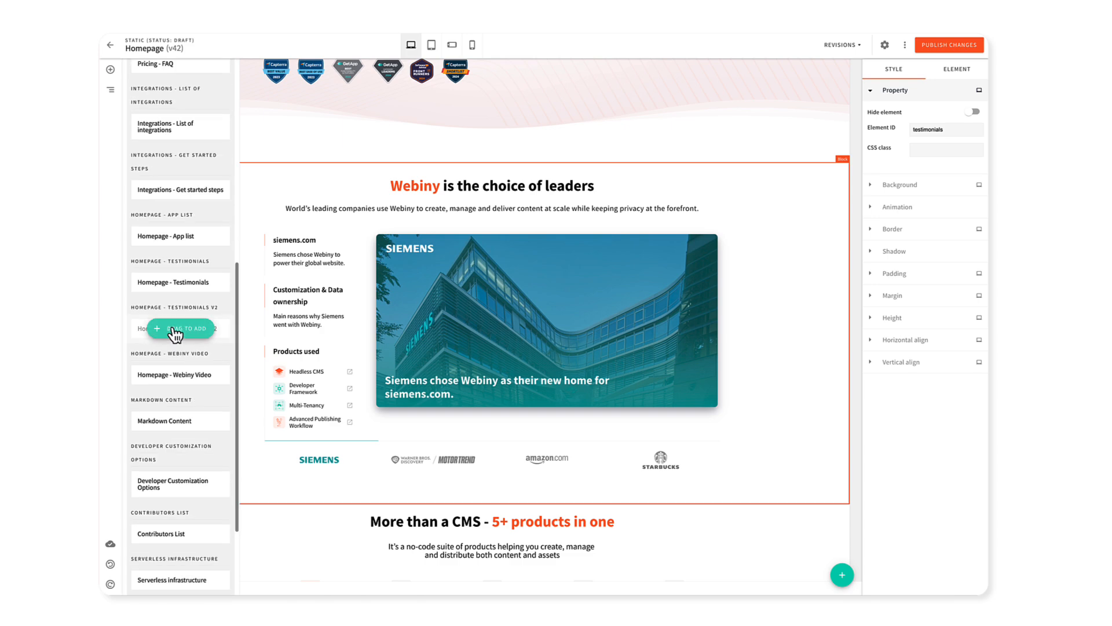
pyautogui.scroll(-3, 175, 334)
pyautogui.moveTo(186, 414)
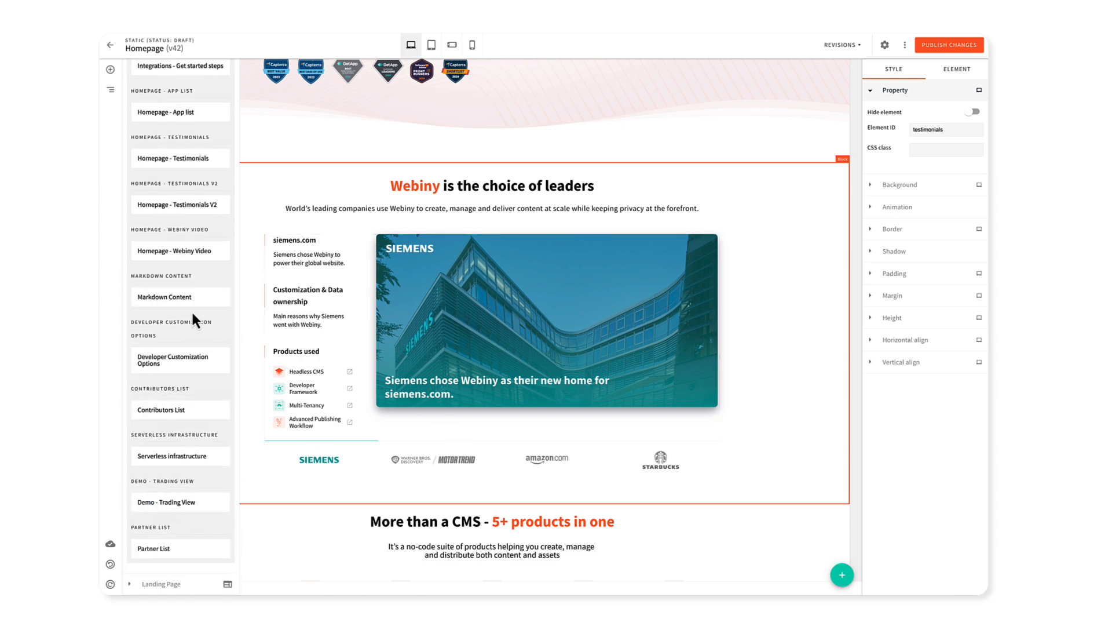
pyautogui.scroll(1, 185, 236)
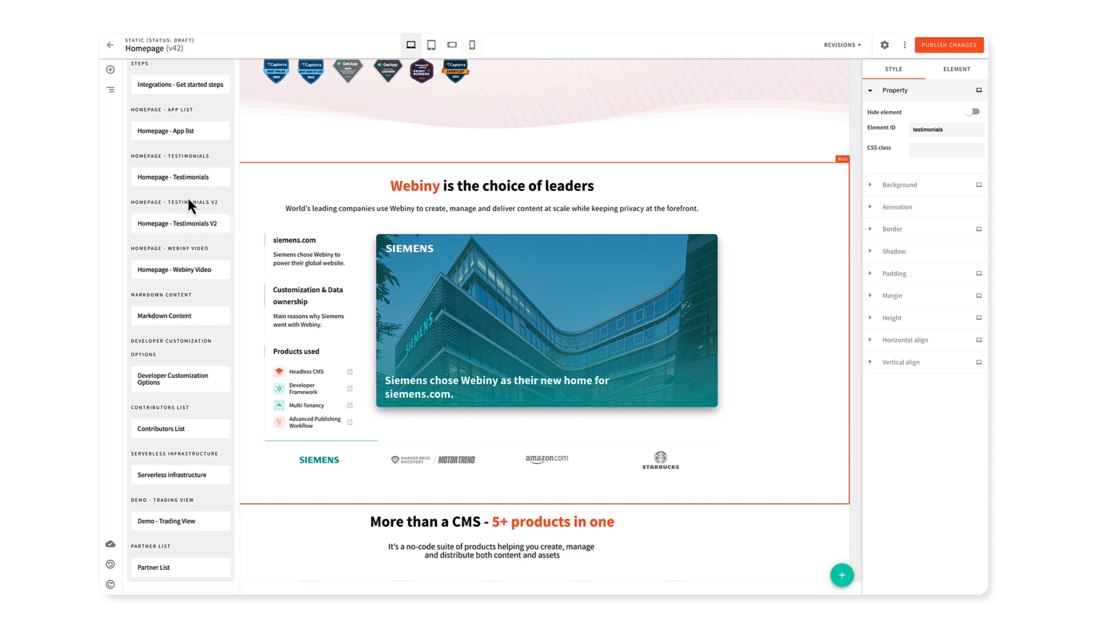
# Insert a second Homepage - Testimonials V2 element directly below the existing testimonials, then delete it
pyautogui.moveTo(183, 231)
pyautogui.moveTo(183, 231); pyautogui.dragTo(488, 487)
pyautogui.scroll(-4, 596, 457)
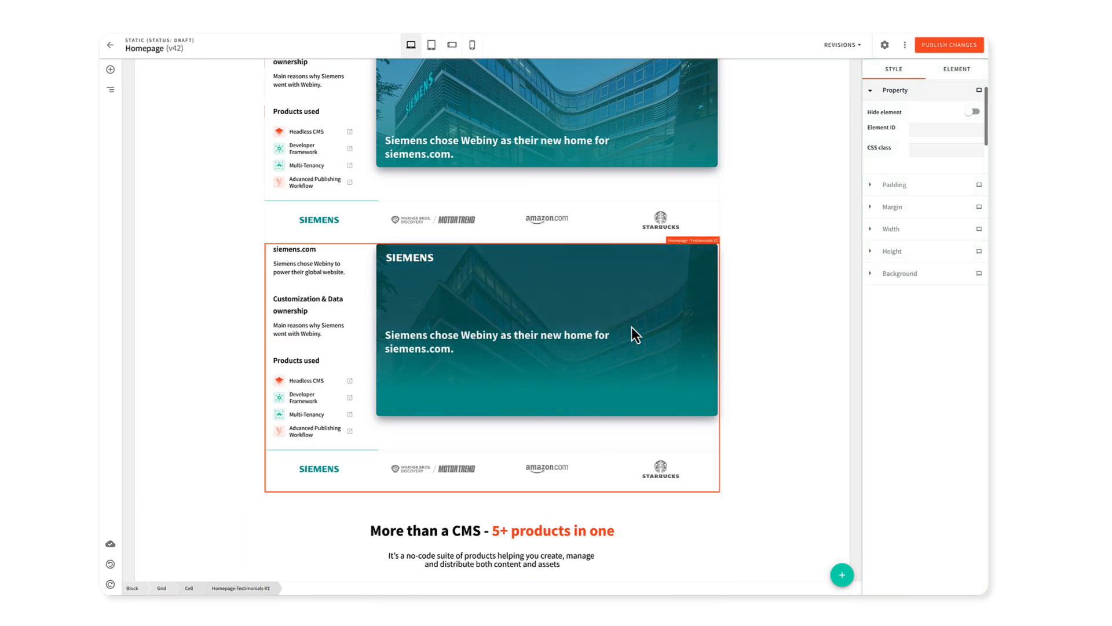
pyautogui.press('Delete')
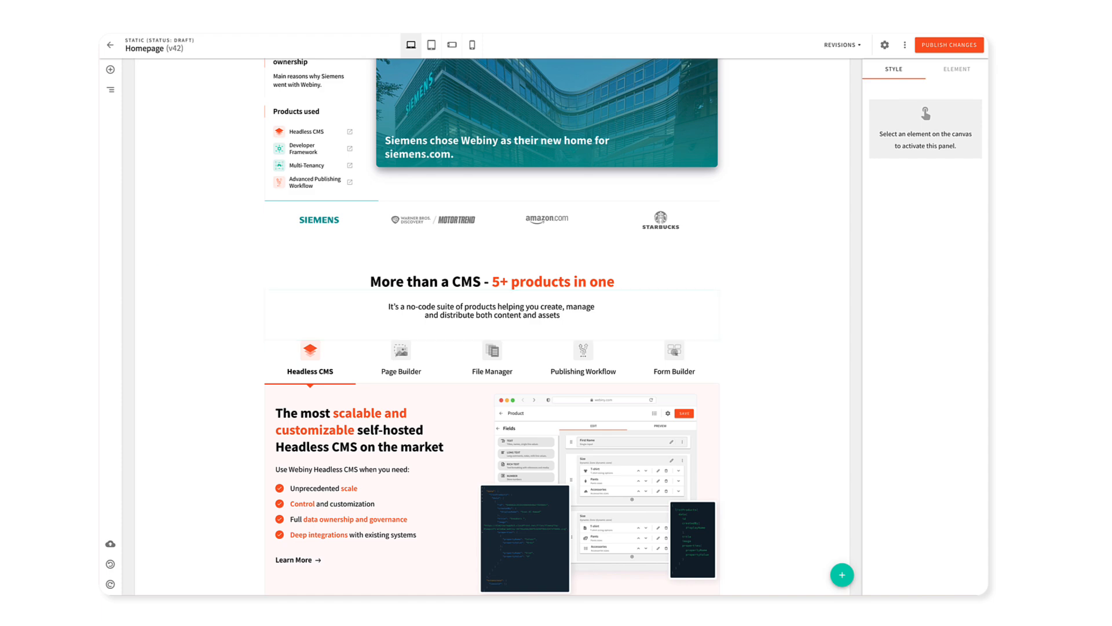
# Inspect the hero heading's inline text formatting options on the word "that" without changing the text
pyautogui.scroll(10, 856, 279)
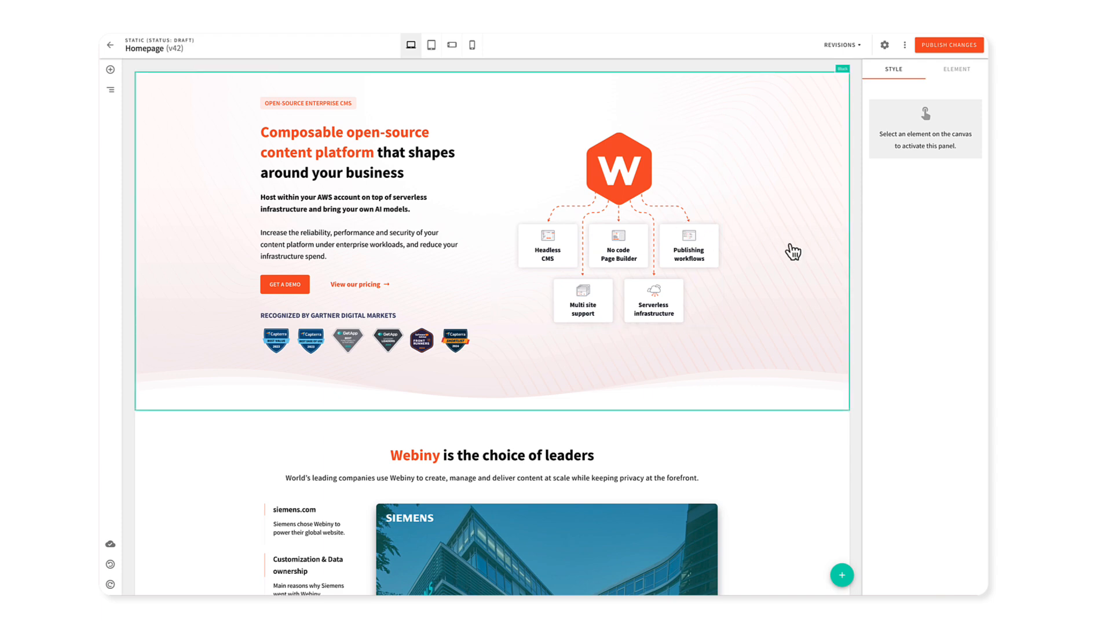
pyautogui.click(404, 154)
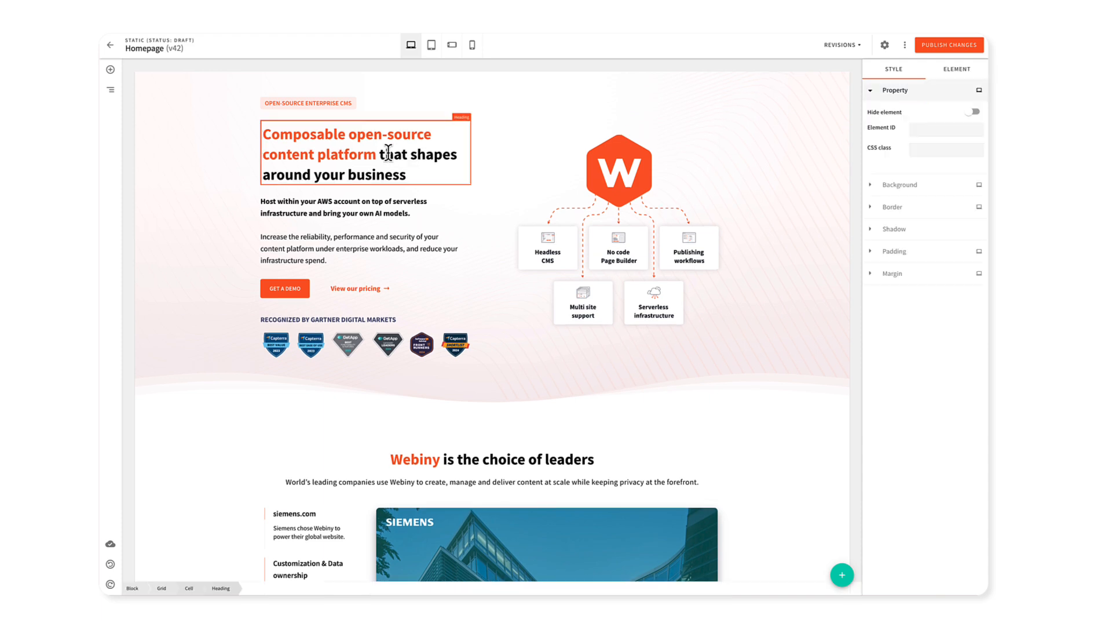
pyautogui.doubleClick(397, 154)
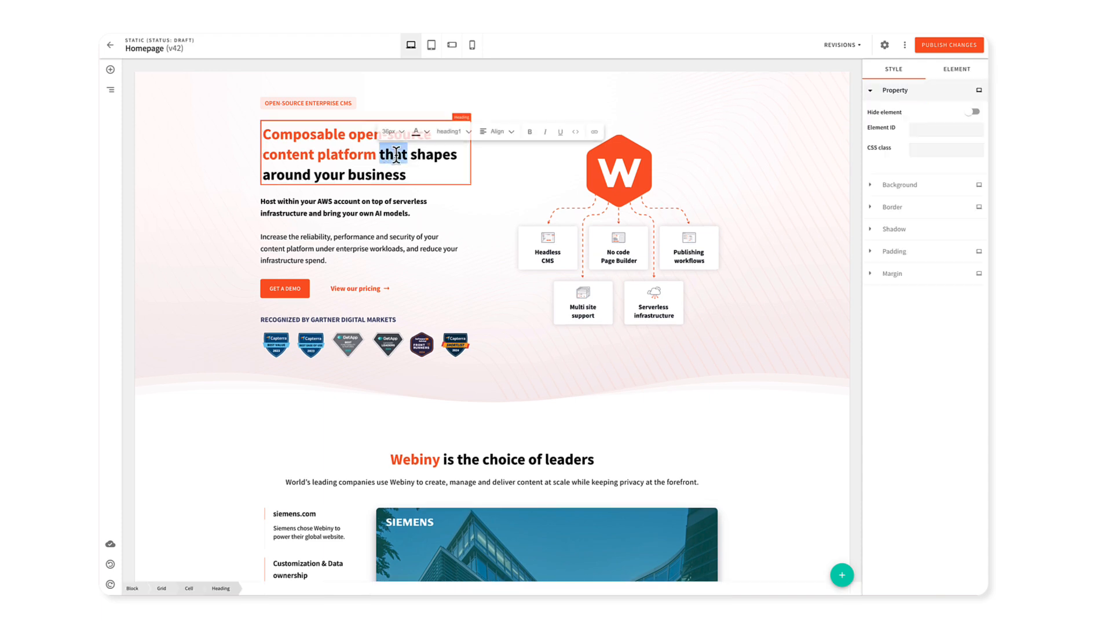
pyautogui.click(852, 198)
# Return to the testimonials section and review the available homepage, pricing and integrations custom elements, then close the element library
pyautogui.scroll(-2, 723, 239)
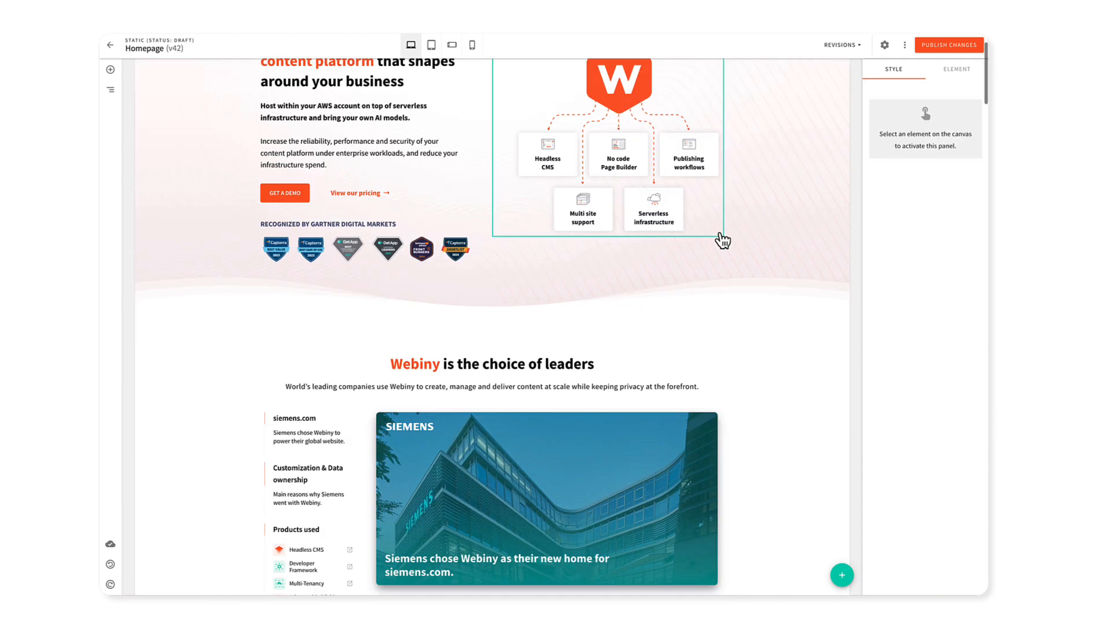
pyautogui.scroll(-3, 576, 388)
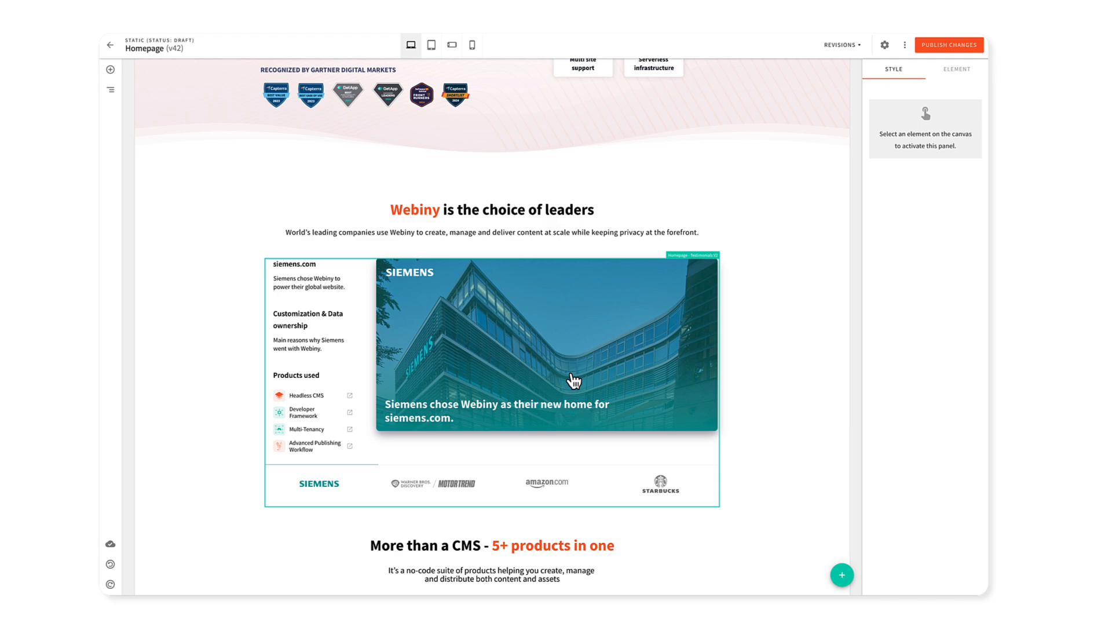
pyautogui.click(110, 69)
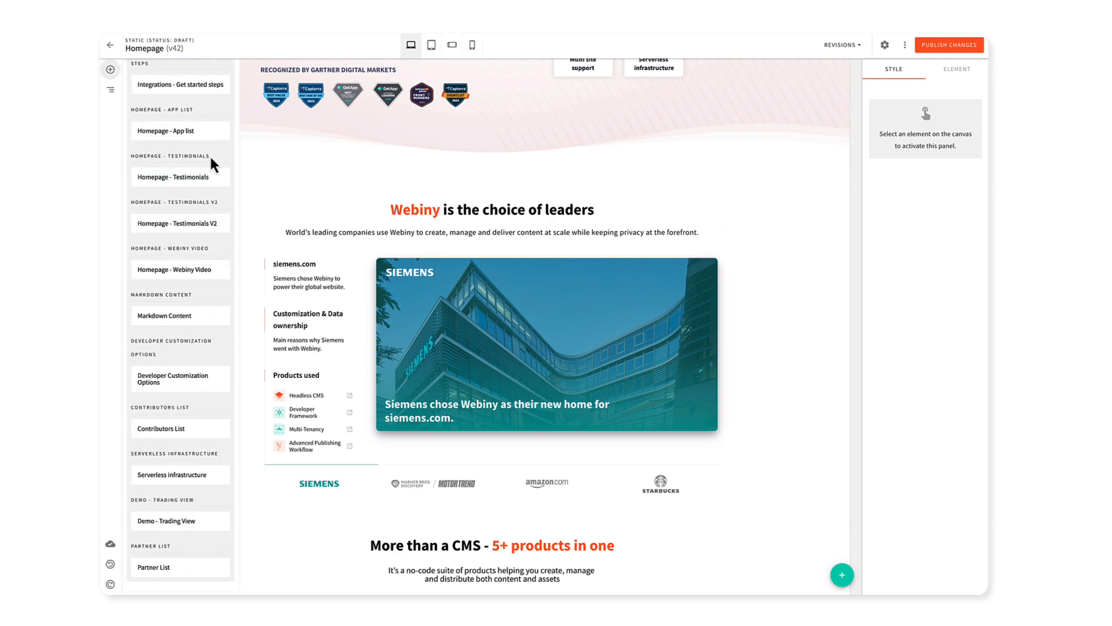
pyautogui.scroll(4, 211, 165)
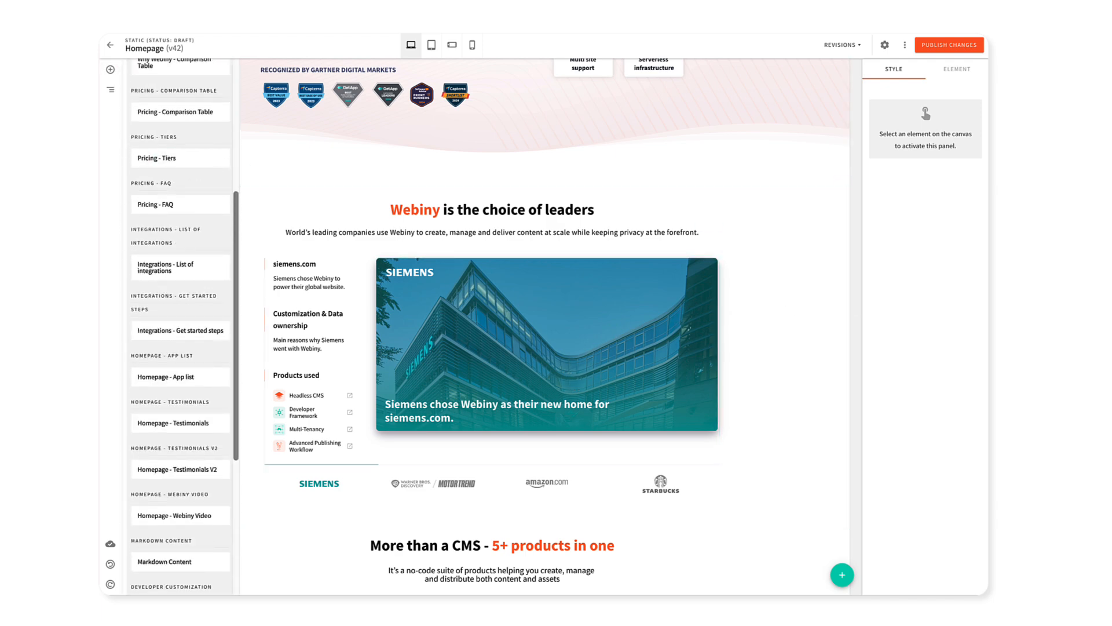
pyautogui.click(111, 69)
# Examine the homepage blocks from the products overview to the AI model-agnostic platform, selecting the platform overview, Webiny approach and AI blocks
pyautogui.scroll(-7, 657, 355)
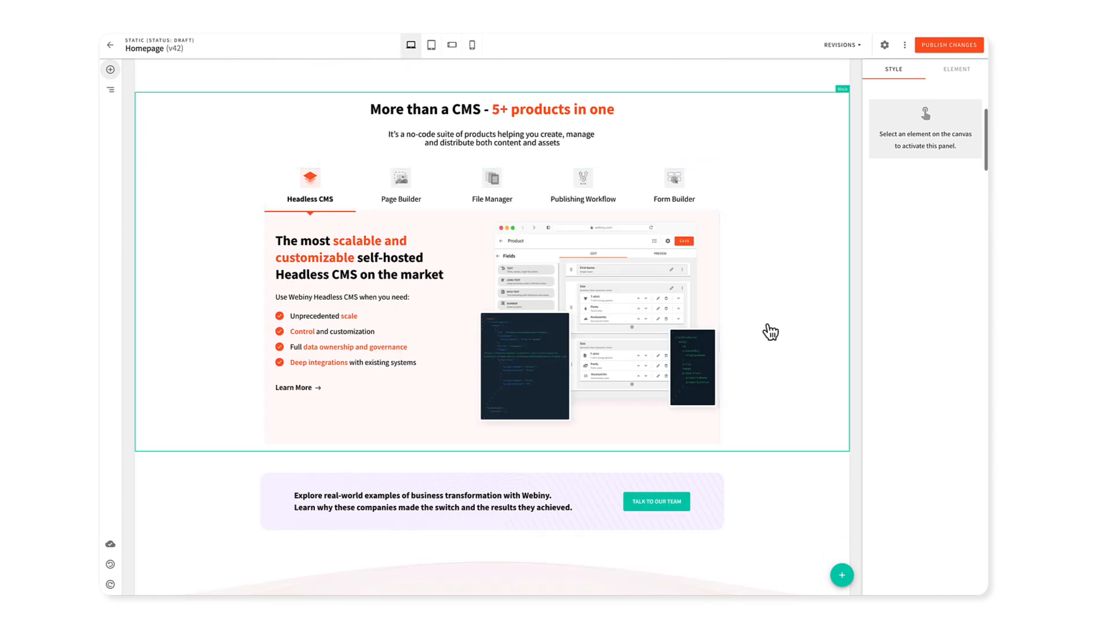
pyautogui.scroll(-6, 770, 332)
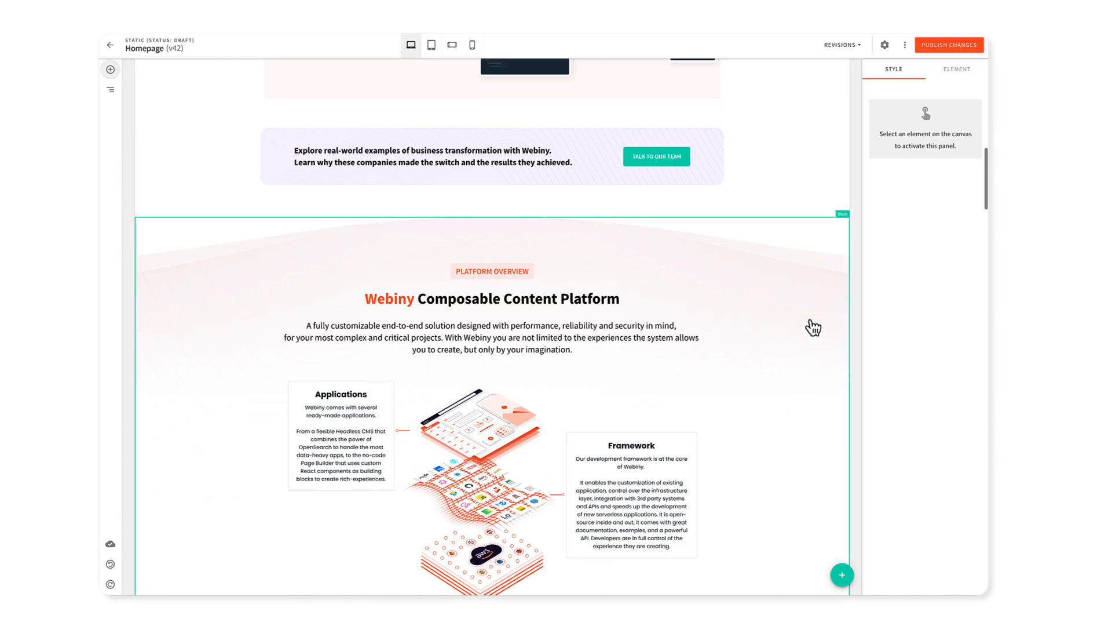
pyautogui.scroll(-3, 770, 345)
pyautogui.click(728, 255)
pyautogui.scroll(3, 747, 278)
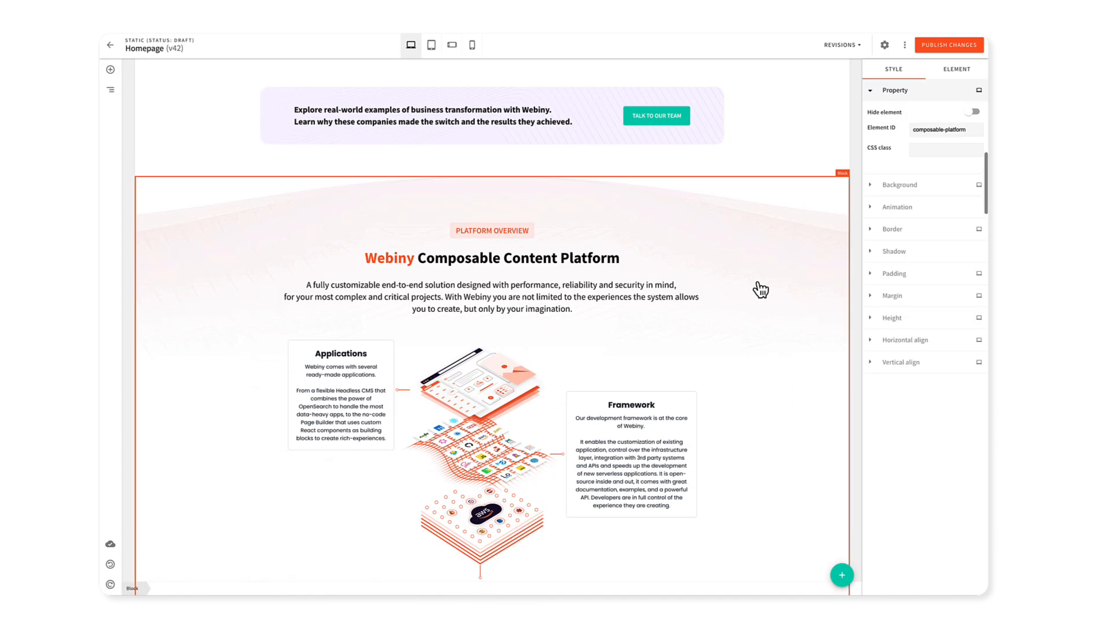
pyautogui.scroll(-8, 753, 324)
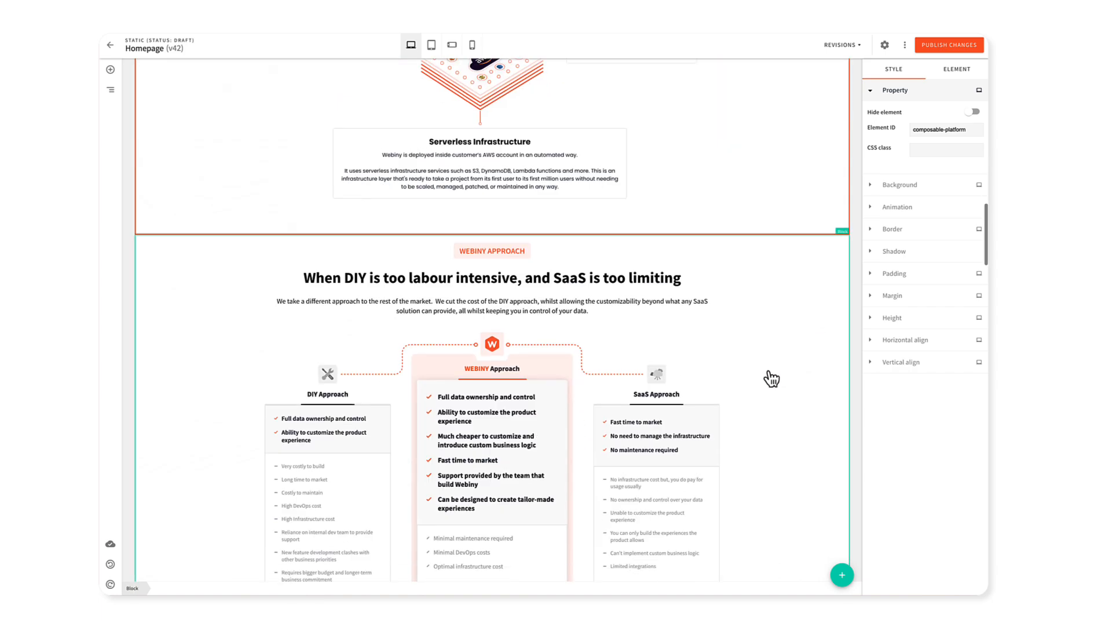
pyautogui.click(772, 380)
pyautogui.scroll(-11, 779, 381)
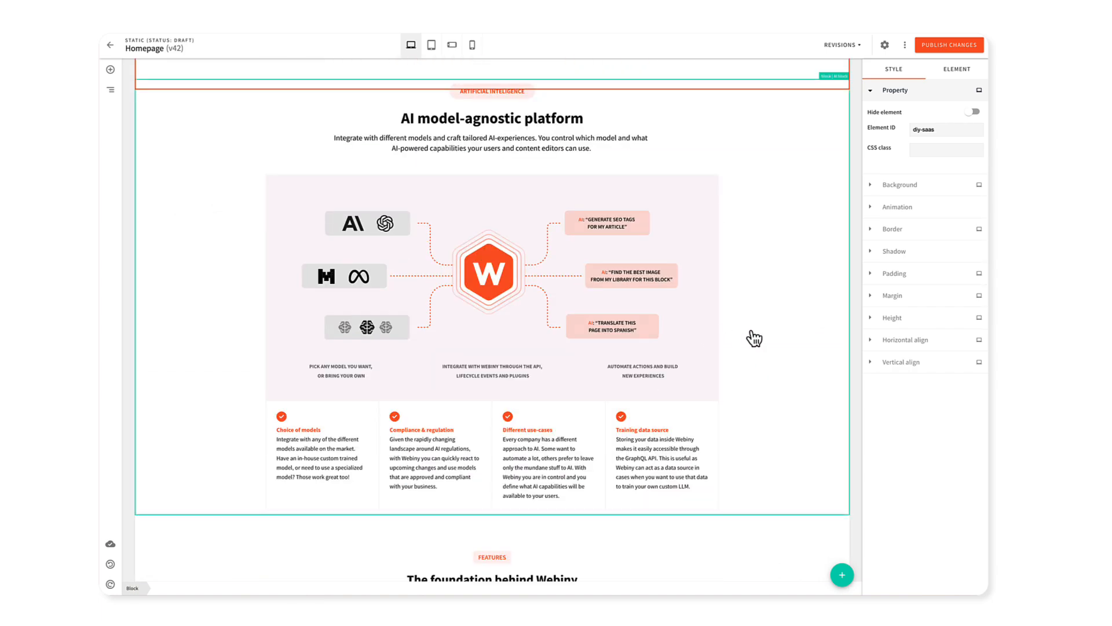
pyautogui.click(755, 339)
pyautogui.scroll(2, 698, 333)
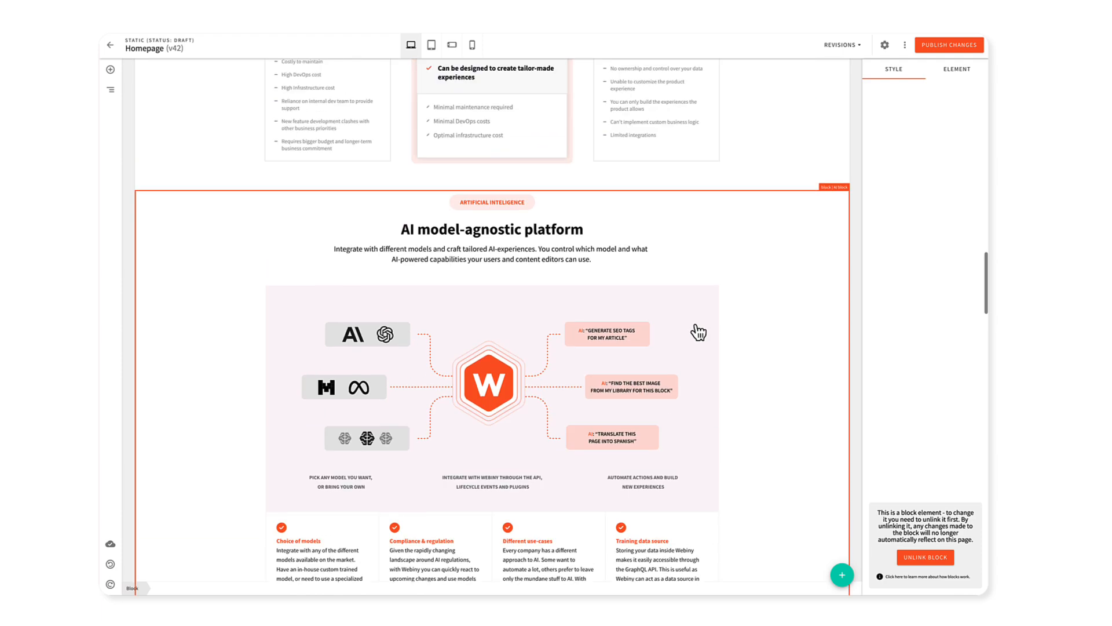
# Check the available blocks and custom page elements without adding any, leaving the AI model-agnostic platform block deselected
pyautogui.scroll(-2, 617, 292)
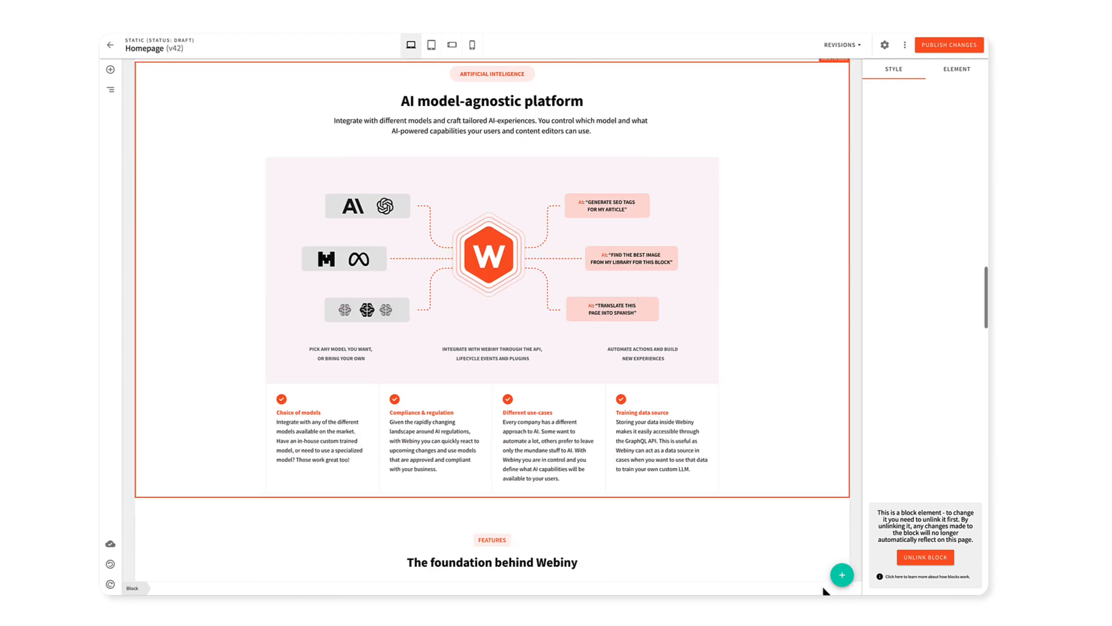
pyautogui.click(841, 574)
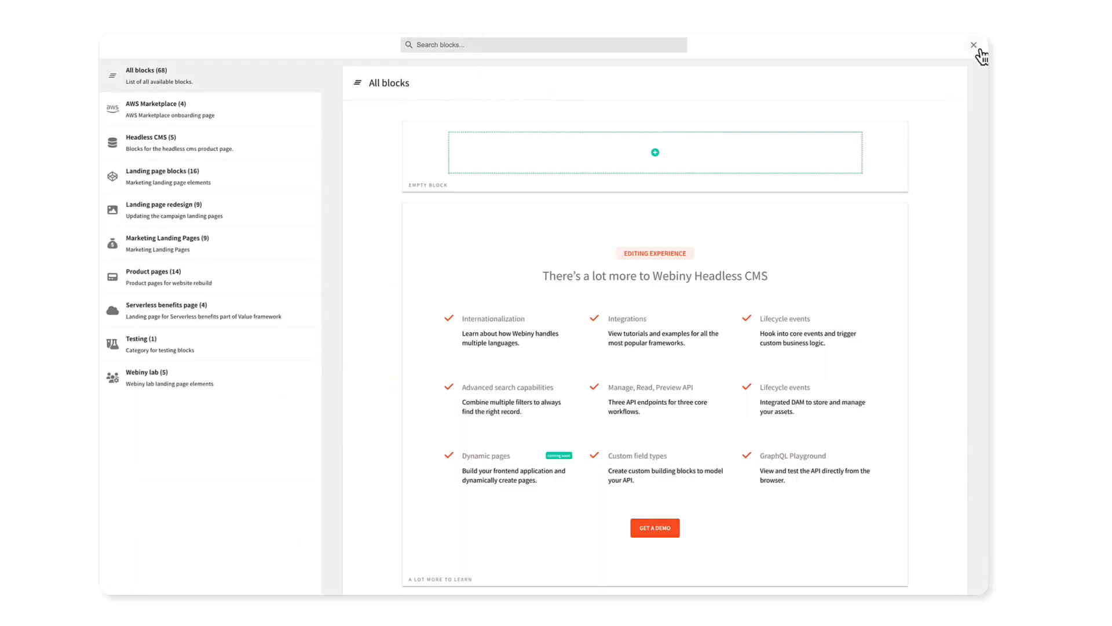
pyautogui.click(976, 49)
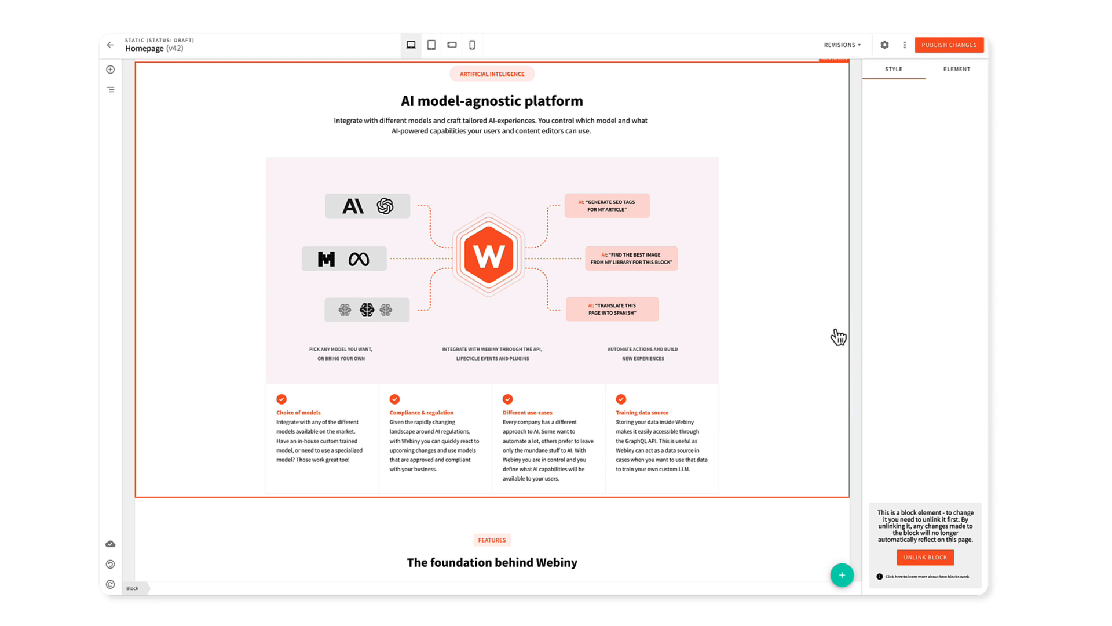
pyautogui.click(851, 357)
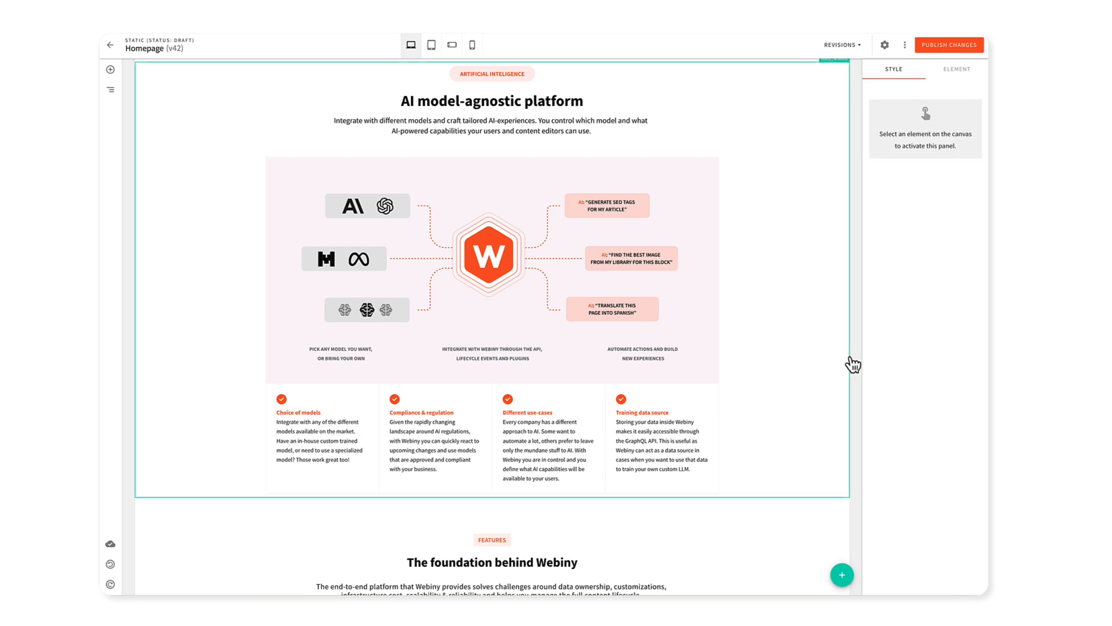
pyautogui.scroll(-2, 851, 365)
pyautogui.click(842, 575)
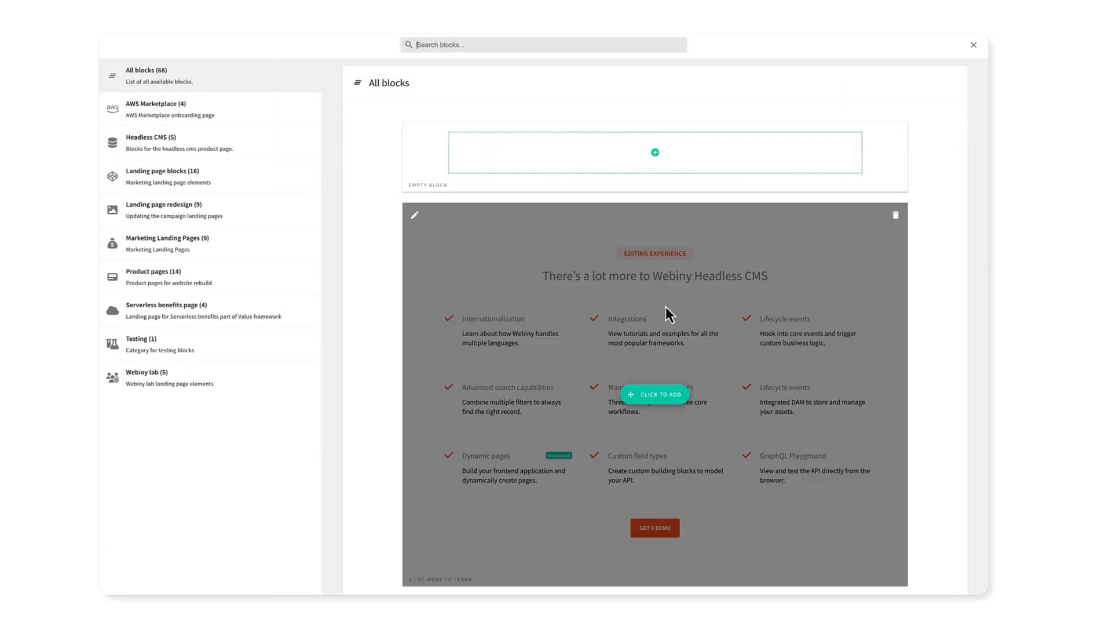
pyautogui.click(973, 45)
pyautogui.click(110, 69)
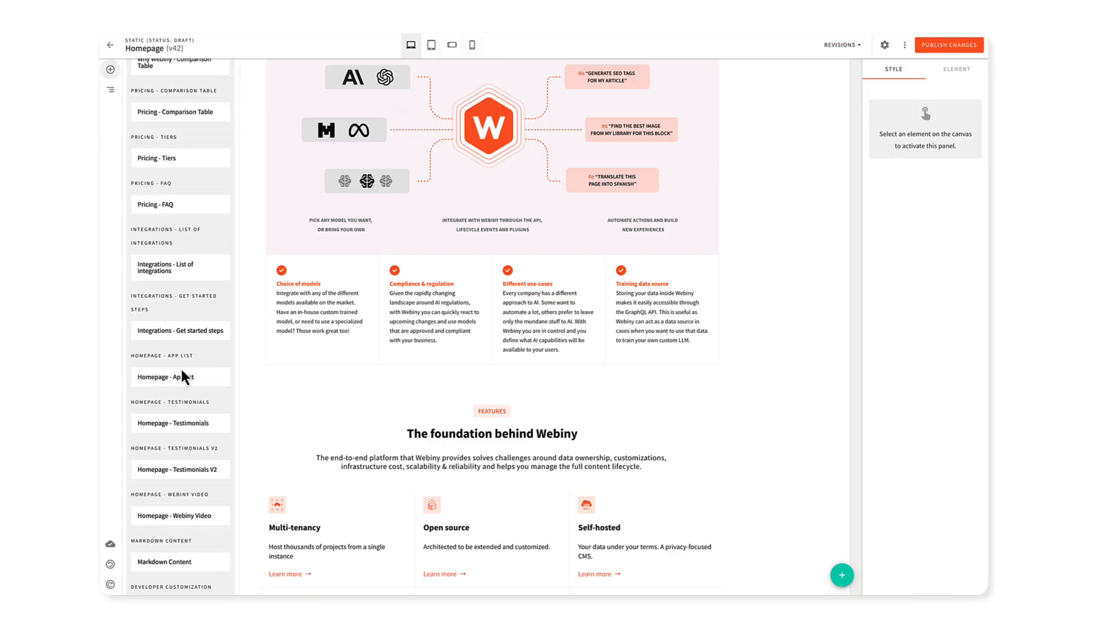
pyautogui.click(110, 69)
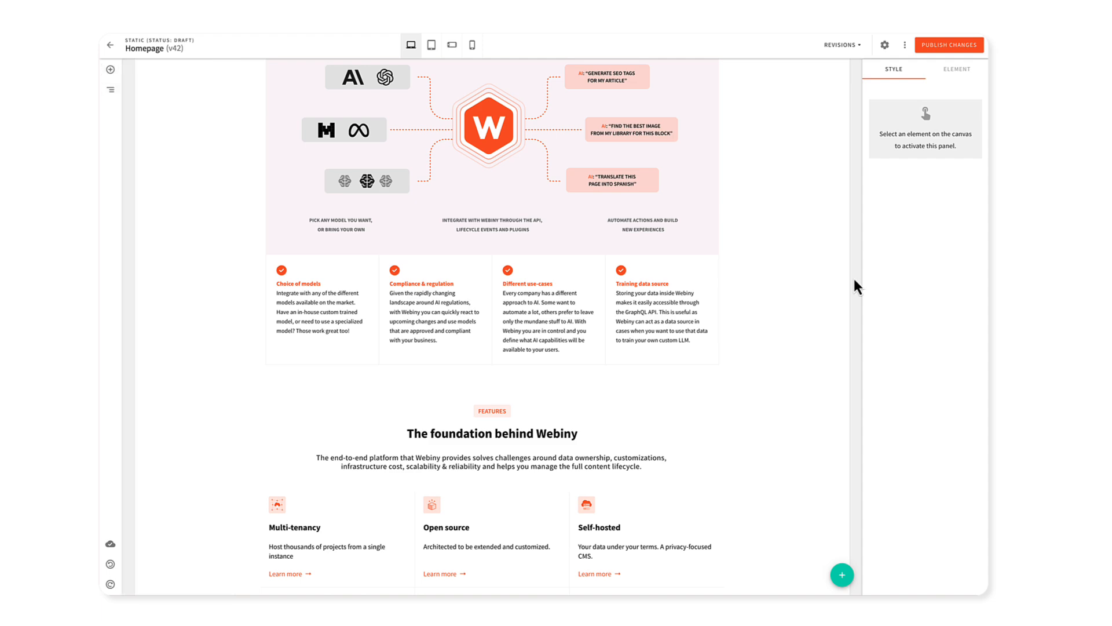
# Examine the remaining homepage sections from Features through Self-hosting and the closing call to action, then return to the hero
pyautogui.scroll(-10, 854, 285)
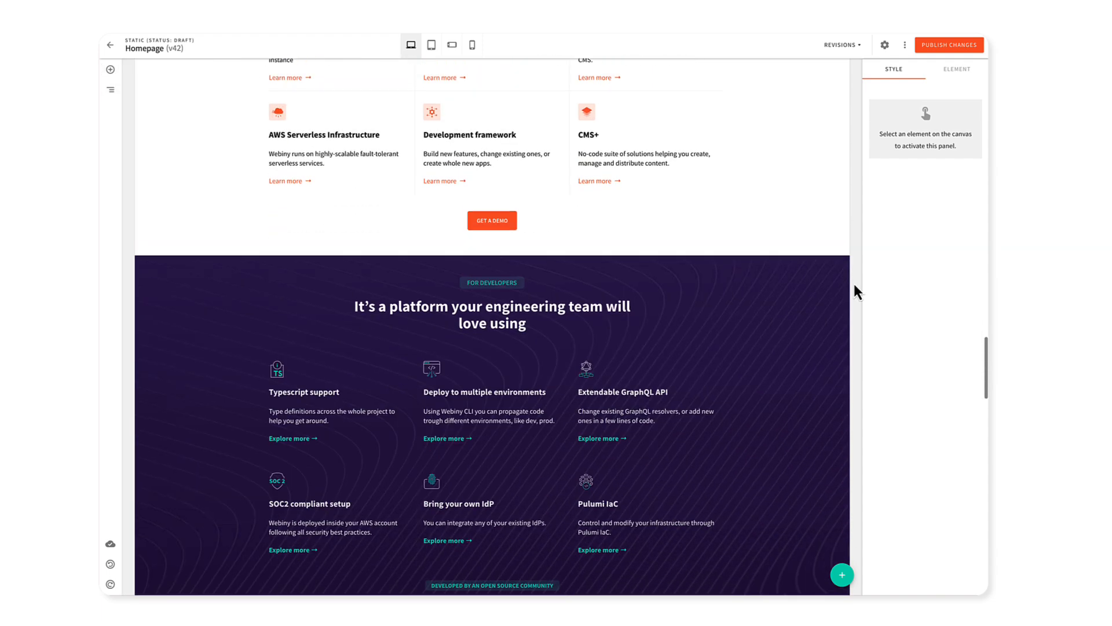
pyautogui.scroll(-6, 854, 287)
pyautogui.click(737, 300)
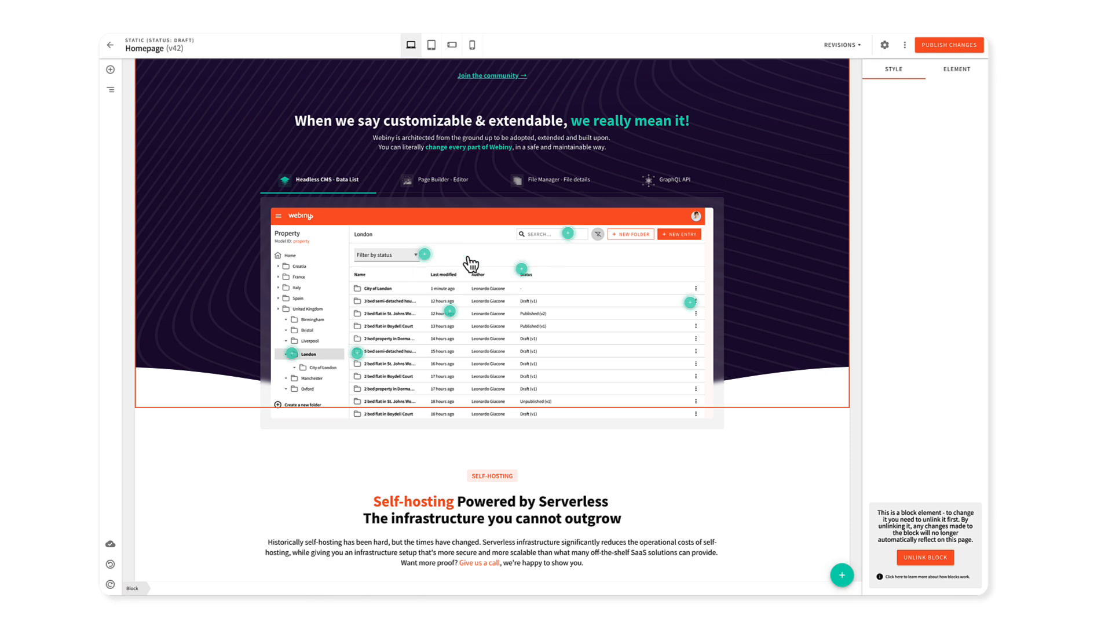
pyautogui.click(857, 311)
pyautogui.scroll(-15, 858, 311)
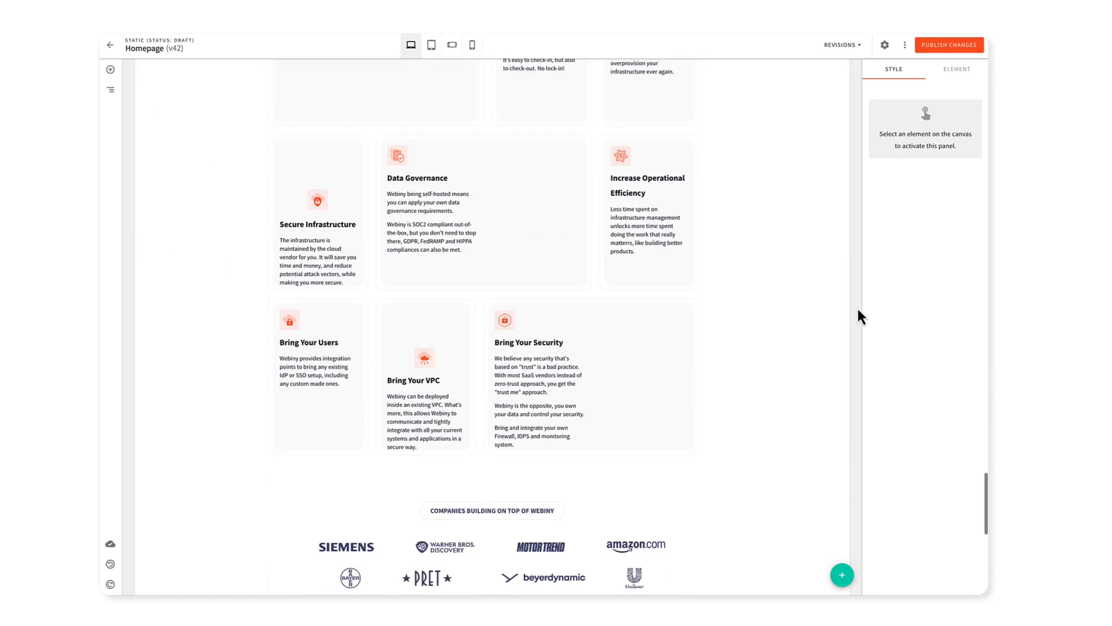
pyautogui.scroll(1, 857, 306)
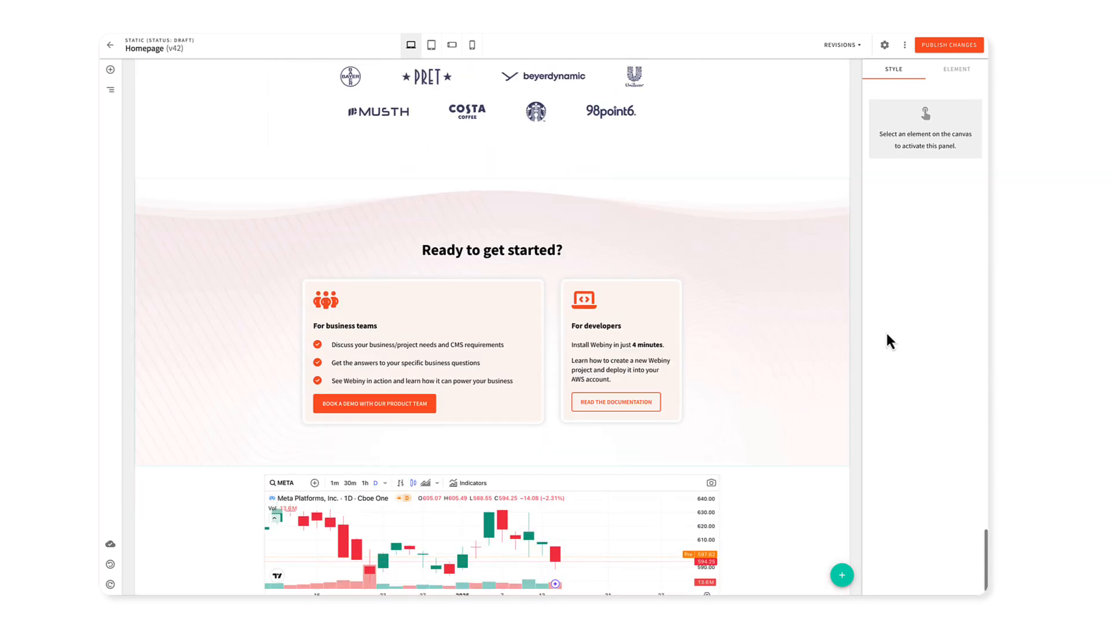
pyautogui.click(807, 524)
pyautogui.click(869, 415)
pyautogui.scroll(4, 866, 412)
pyautogui.scroll(15, 863, 413)
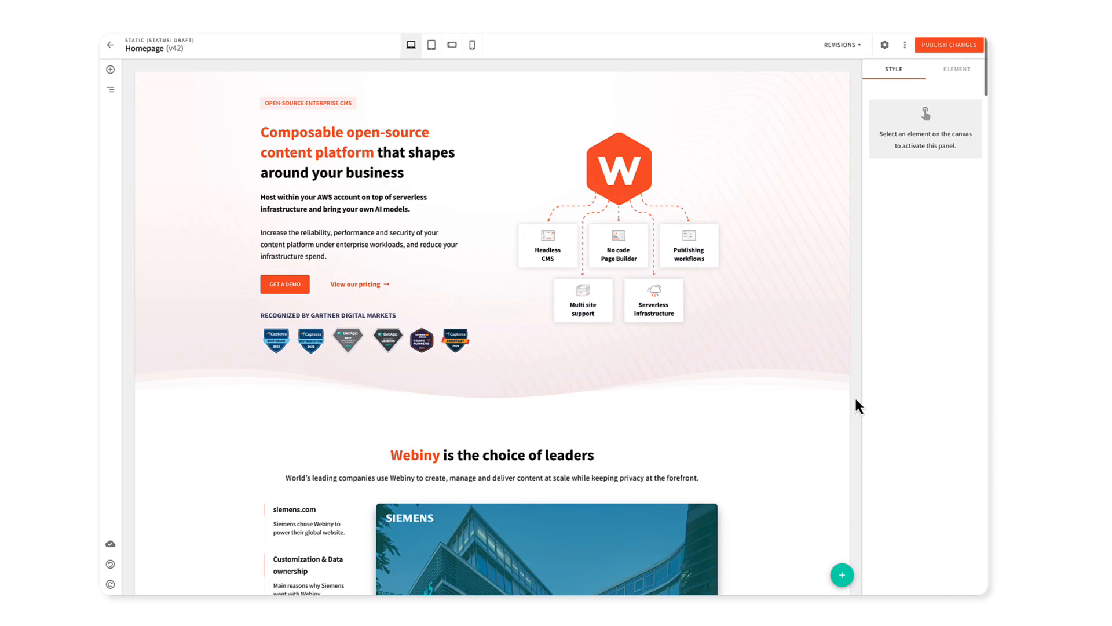
# Leave the homepage editor and open Page Builder's list of reusable blocks
pyautogui.click(110, 46)
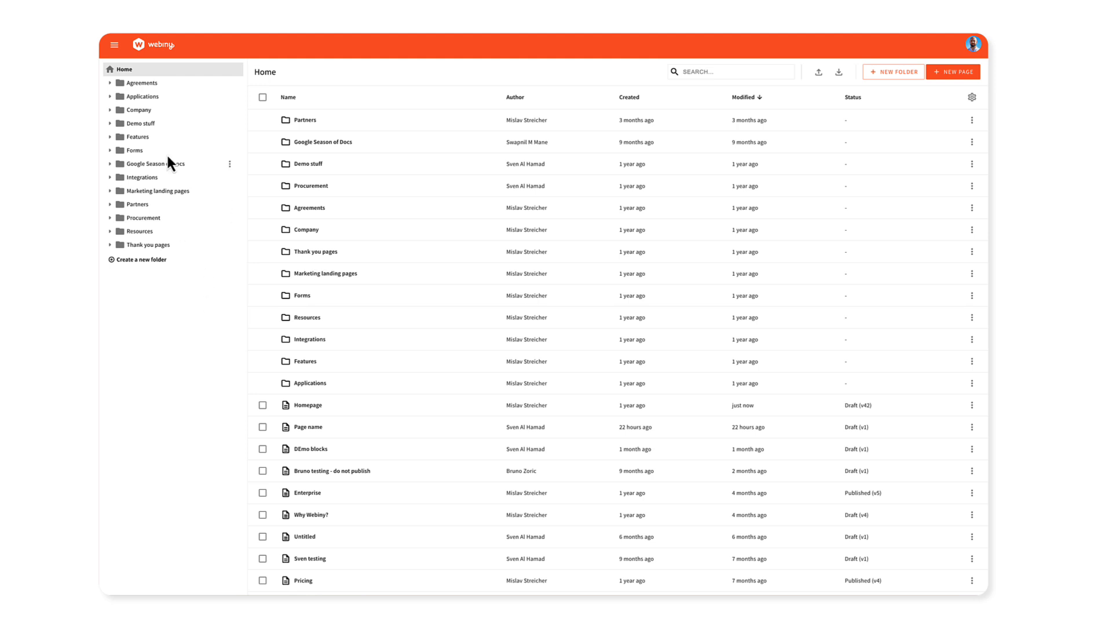
pyautogui.click(121, 45)
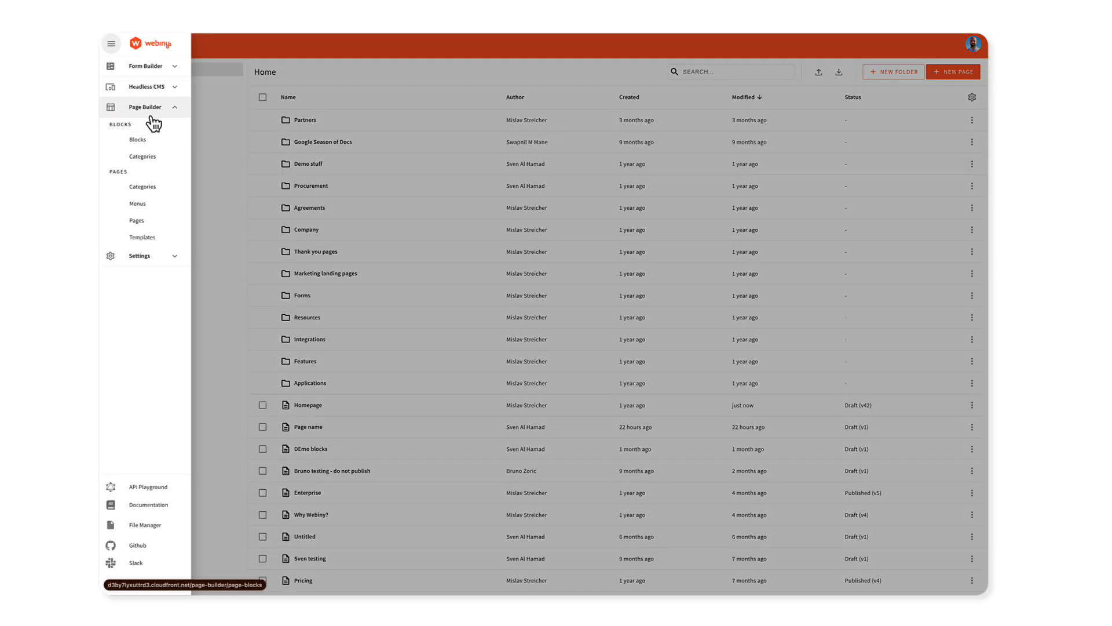
pyautogui.click(146, 141)
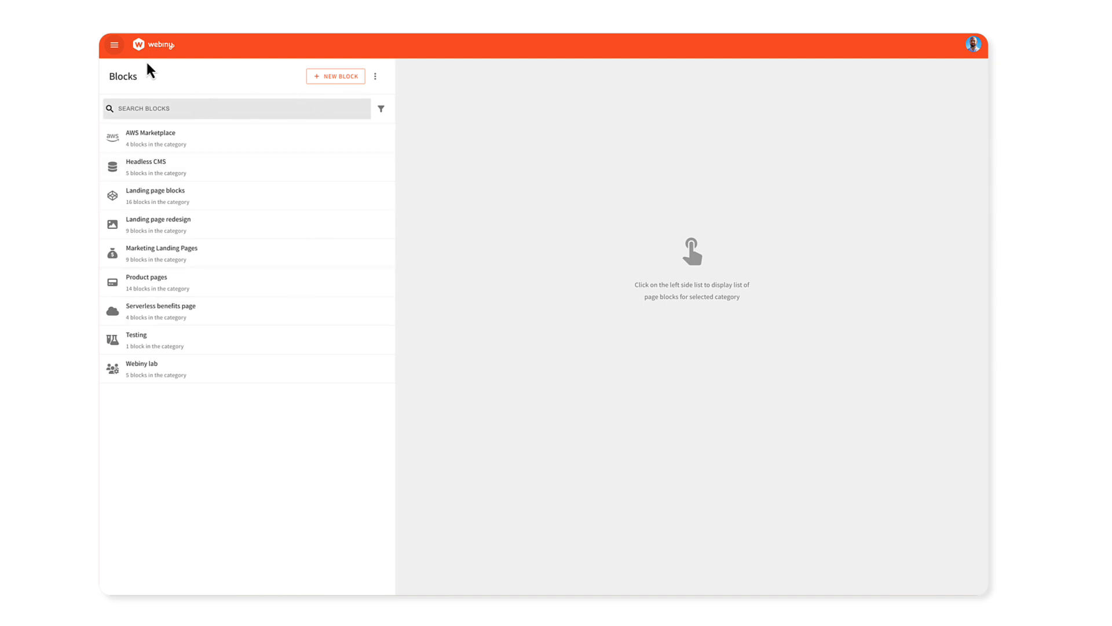
# Open the block categories and inspect the details of the Headless CMS and AWS Marketplace categories
pyautogui.click(115, 45)
pyautogui.click(152, 155)
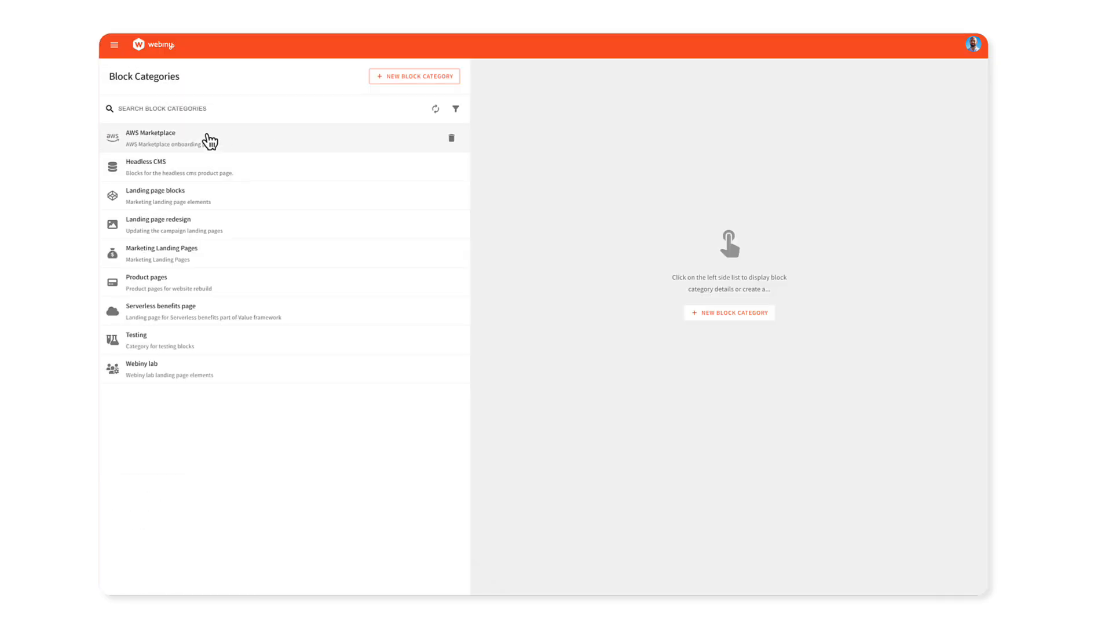
pyautogui.click(212, 141)
pyautogui.click(265, 173)
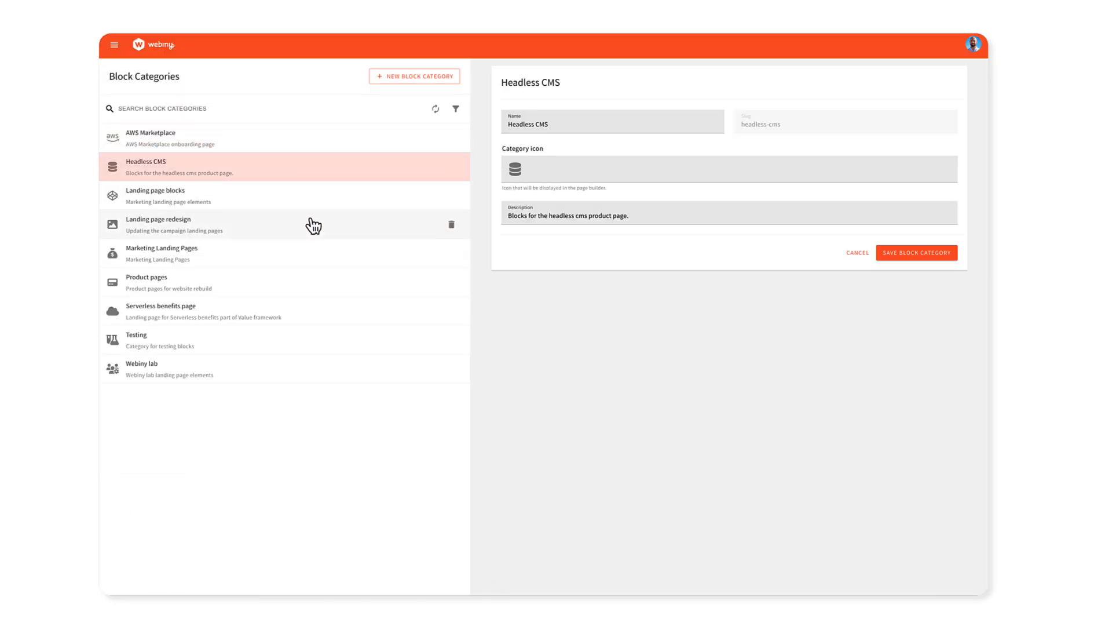
pyautogui.click(286, 148)
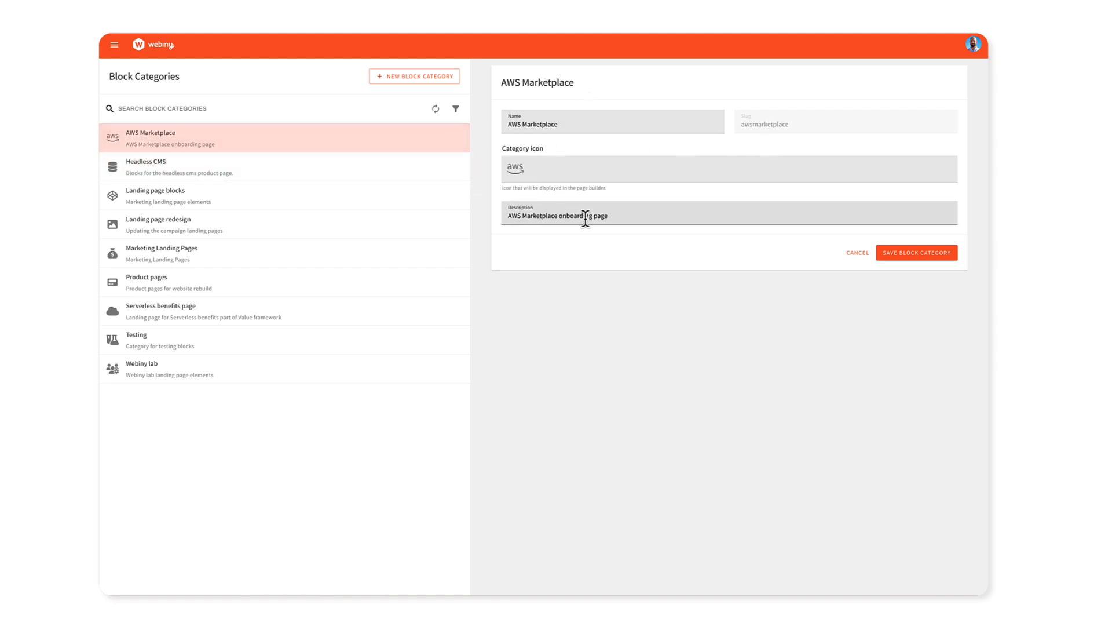
# Return to the blocks list and review the blocks in the Testing and Serverless benefits page categories
pyautogui.click(116, 46)
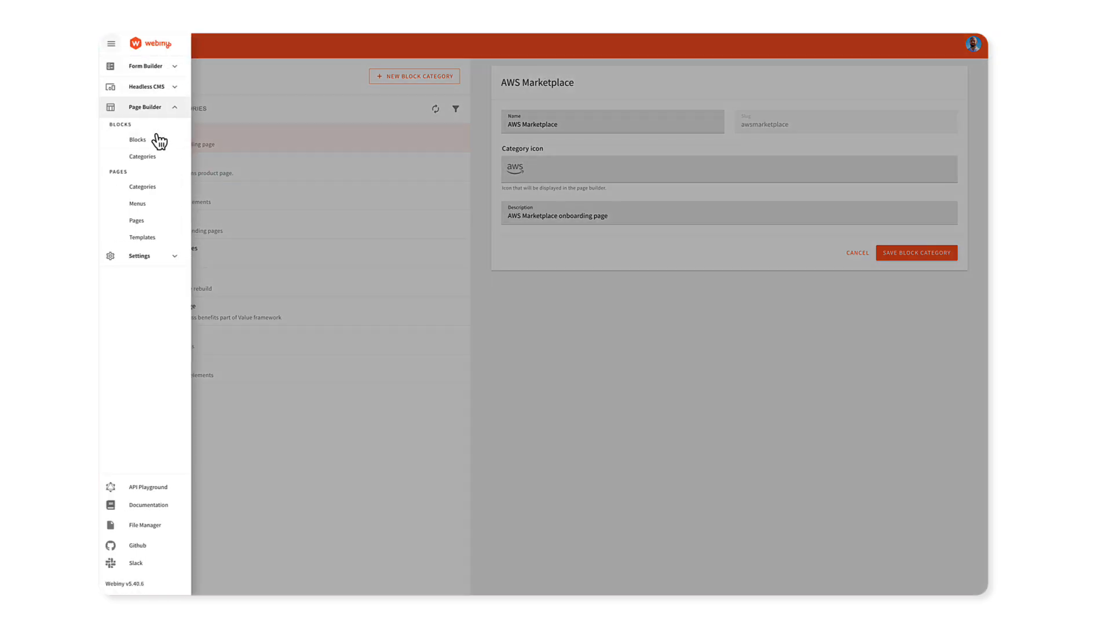
pyautogui.click(155, 141)
pyautogui.click(243, 346)
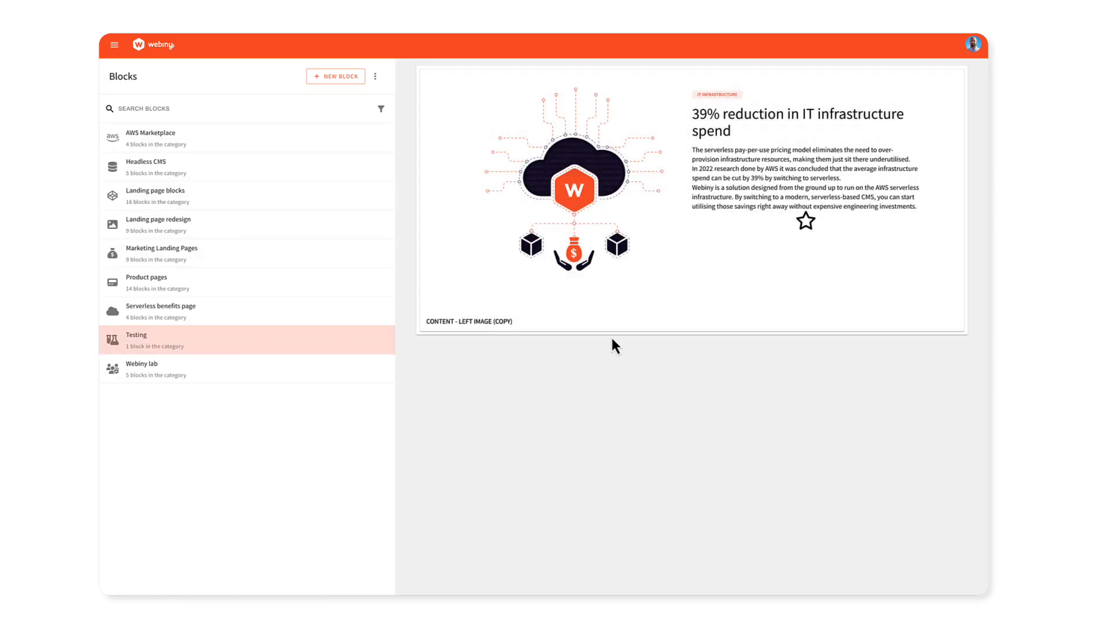
pyautogui.click(219, 317)
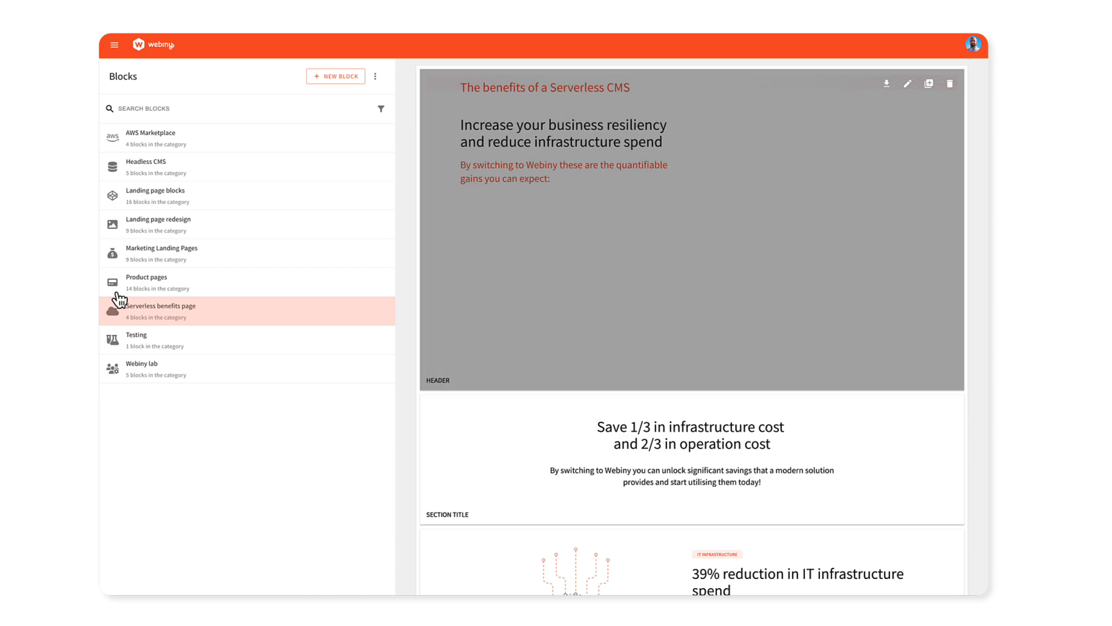
pyautogui.scroll(-5, 863, 307)
pyautogui.scroll(-3, 854, 313)
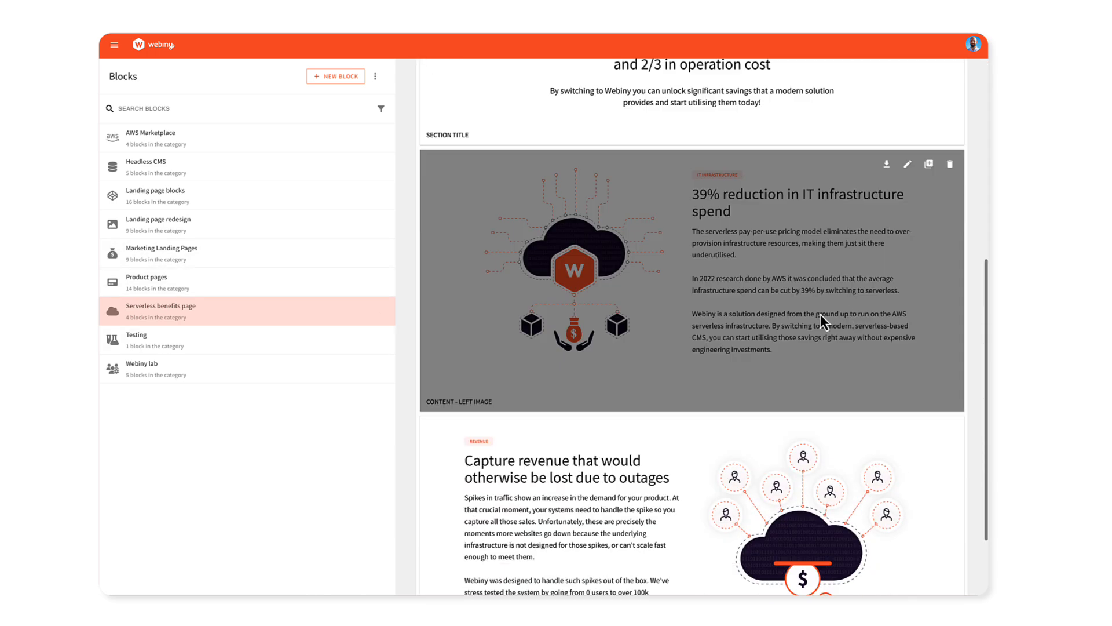
pyautogui.scroll(7, 800, 318)
# Open the Testing category's "Content - left image (copy)" block for editing and inspect its heading's linked variable label
pyautogui.click(293, 342)
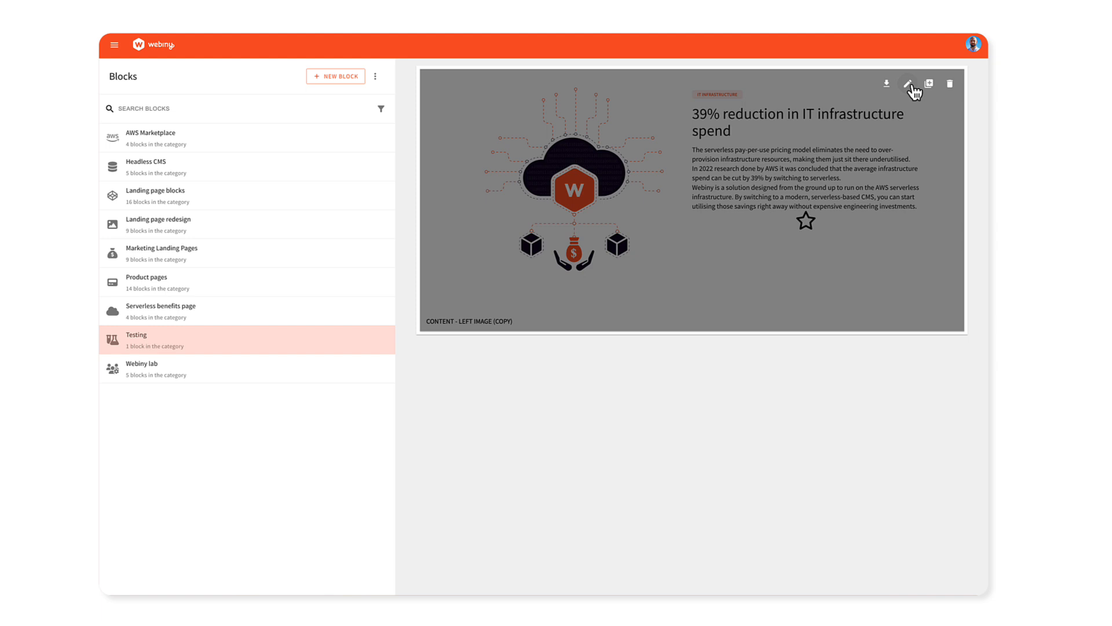
pyautogui.click(910, 86)
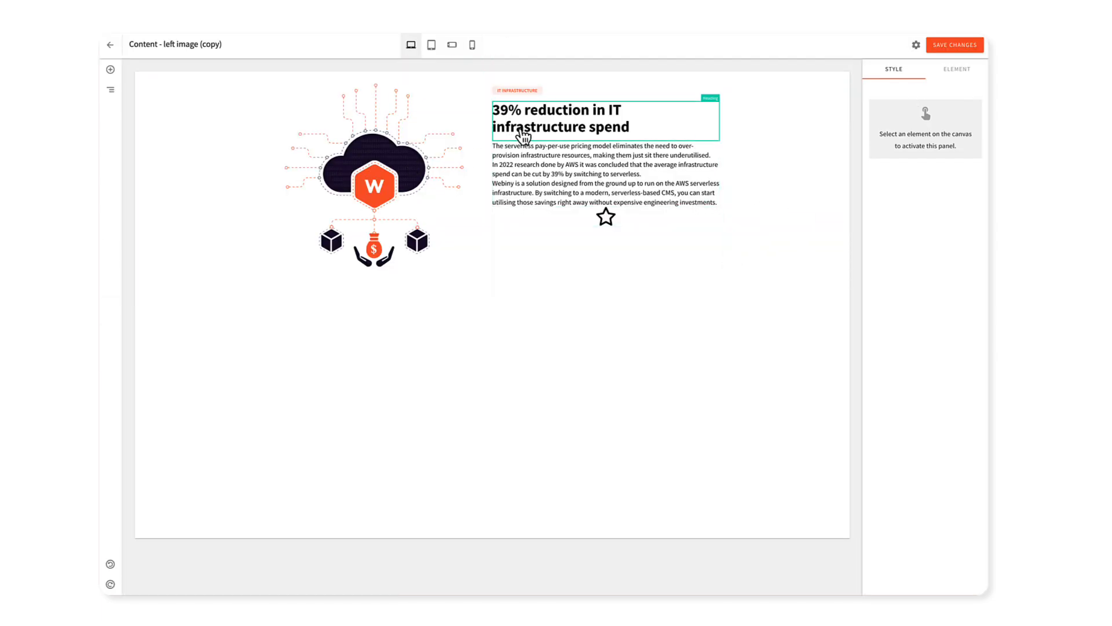
pyautogui.click(574, 95)
pyautogui.click(588, 130)
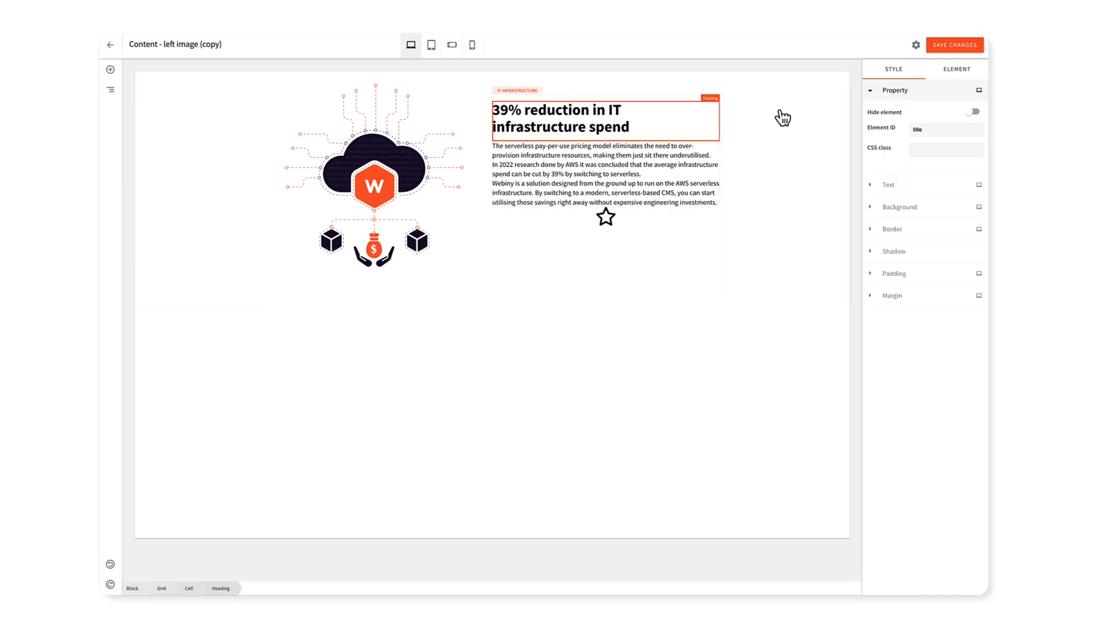
pyautogui.click(946, 75)
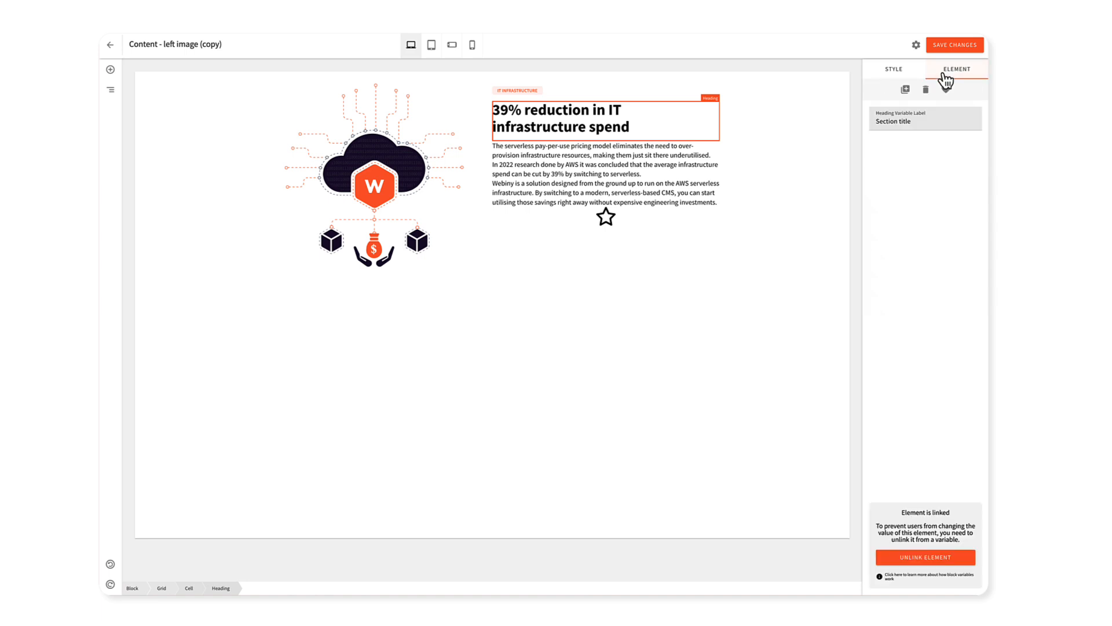
pyautogui.doubleClick(881, 122)
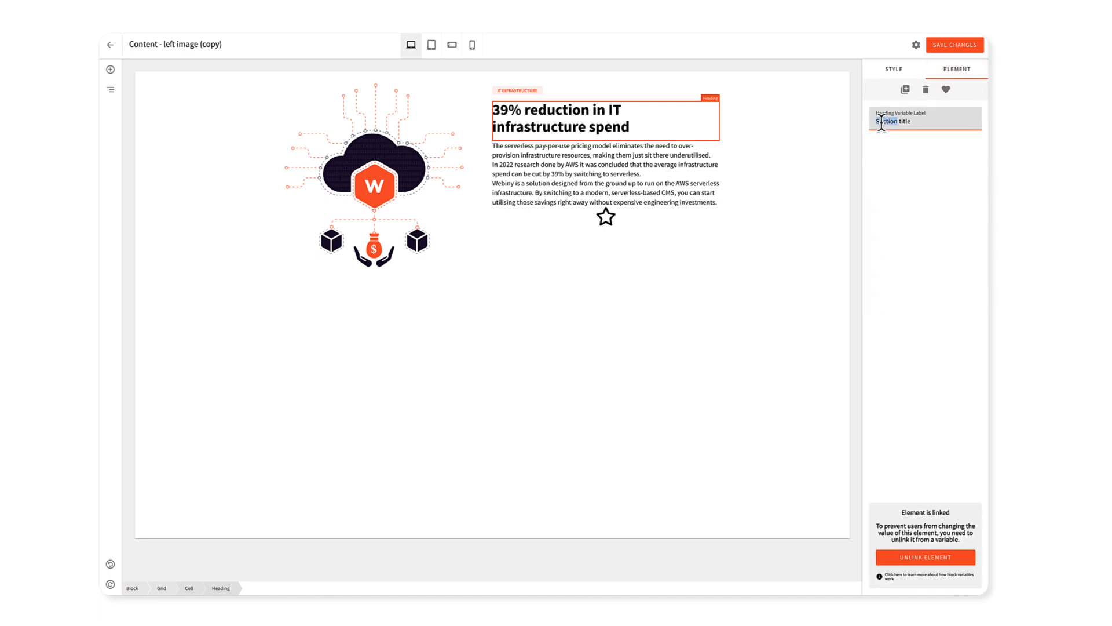
pyautogui.click(909, 174)
# Inspect the variable labels of the block's paragraph and image, then clear the selection
pyautogui.click(689, 187)
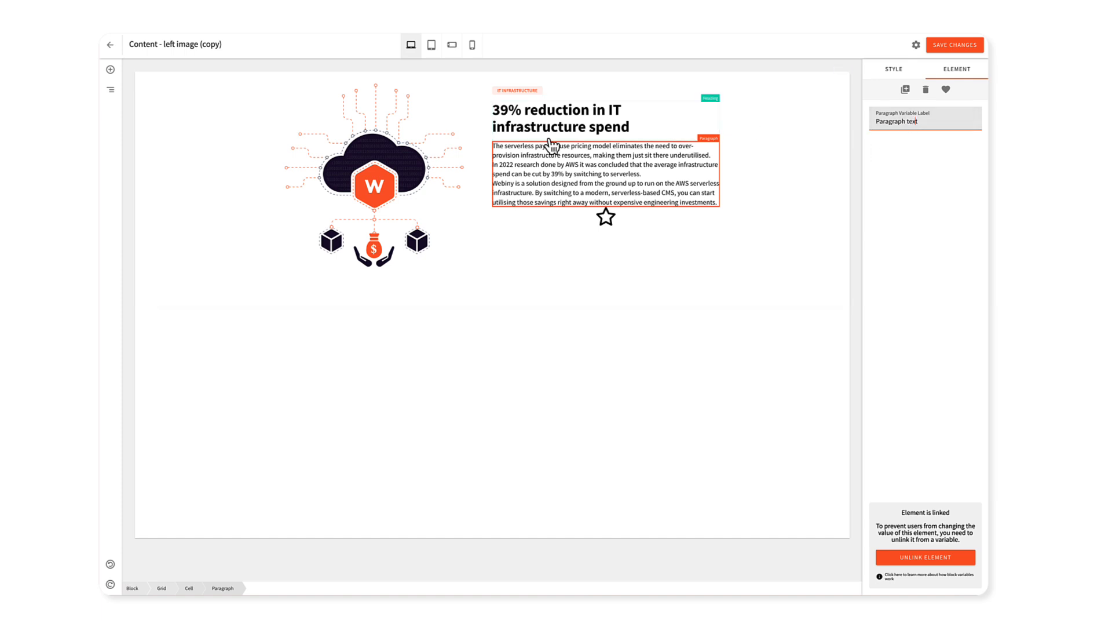
pyautogui.click(573, 132)
pyautogui.click(449, 155)
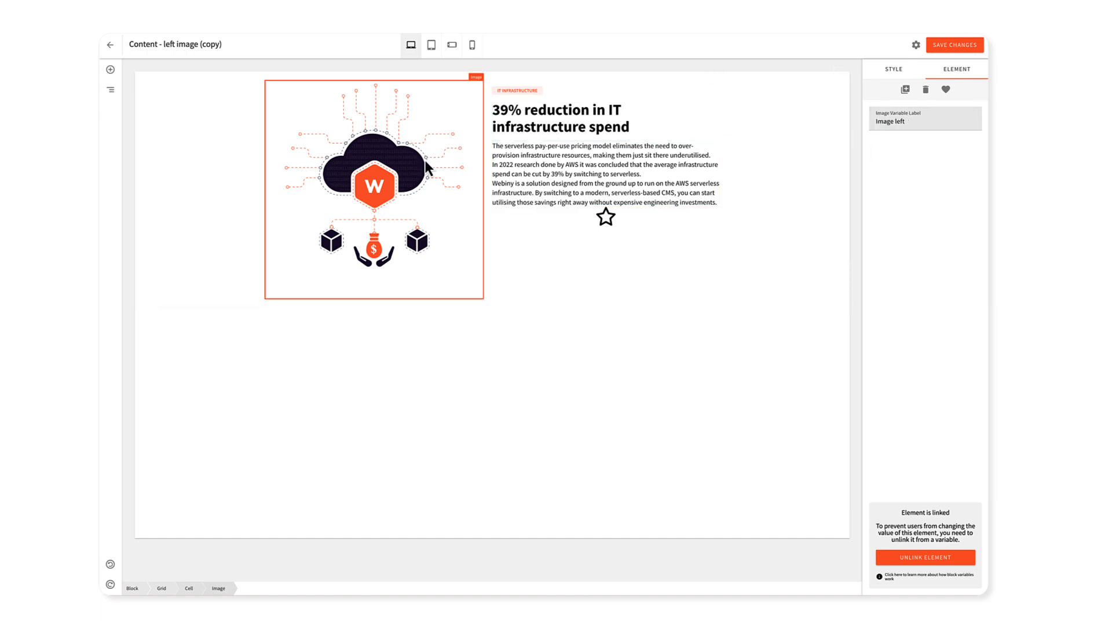
pyautogui.click(854, 224)
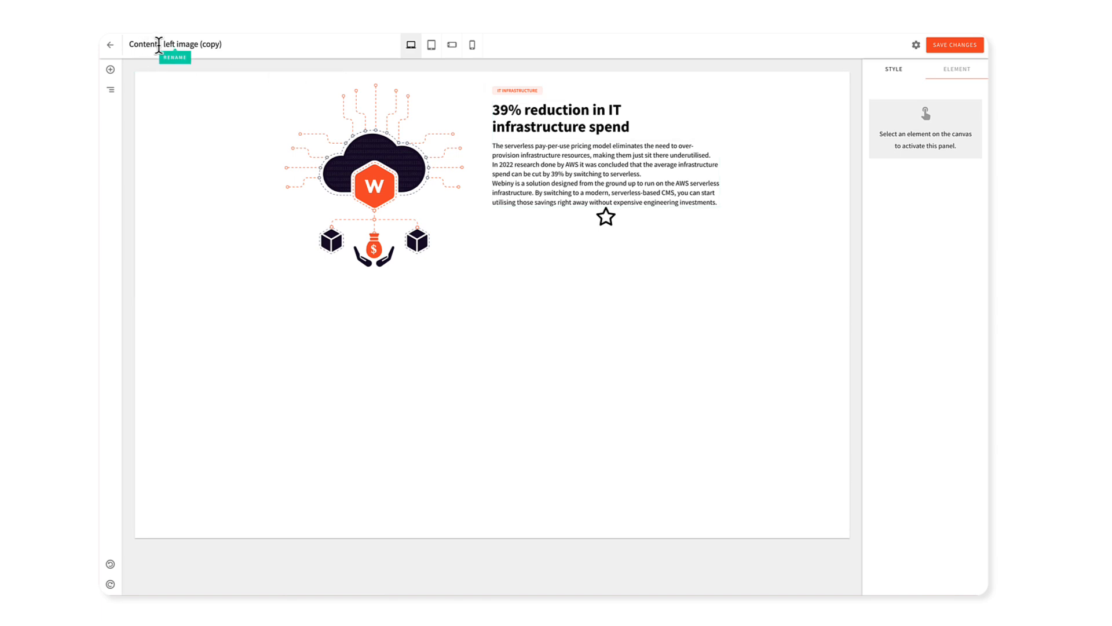
# Leave the block editor, return to the pages list and open the draft page "Page name" for editing
pyautogui.click(110, 45)
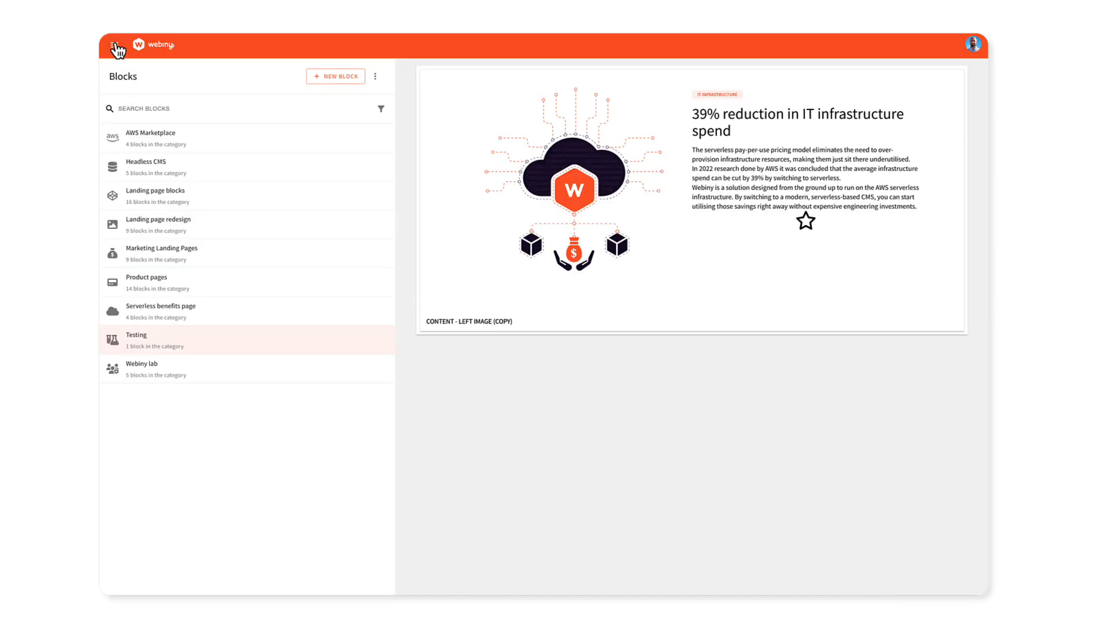
pyautogui.click(115, 46)
pyautogui.click(160, 224)
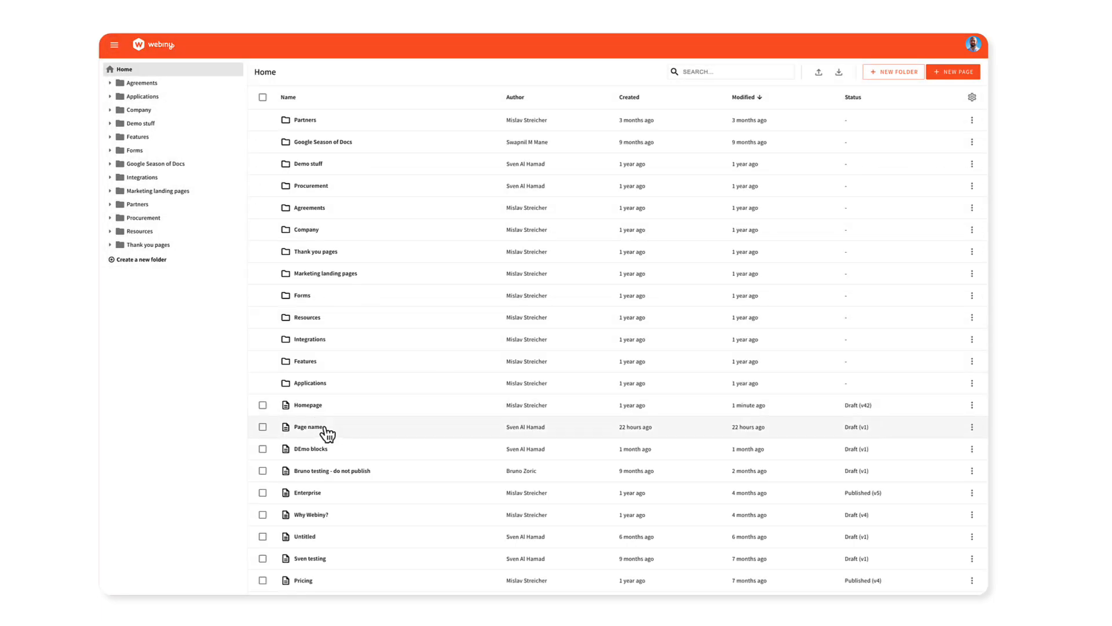
pyautogui.click(325, 428)
pyautogui.click(907, 79)
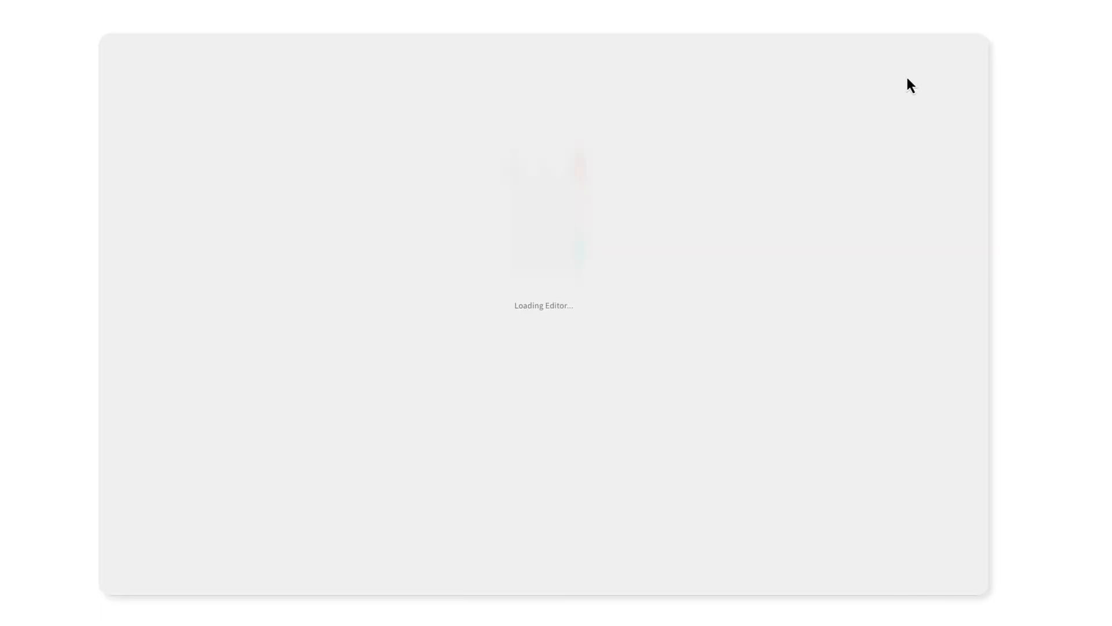
# Add the Testing category's "Content - left image (copy)" block to the end of the page and select it
pyautogui.scroll(-20, 724, 188)
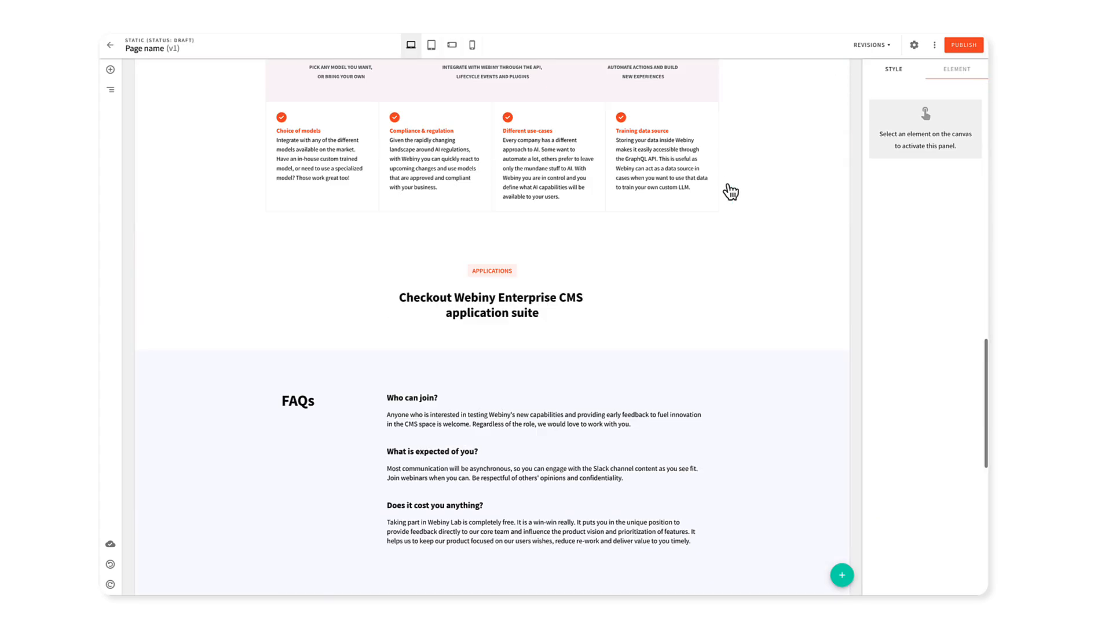
pyautogui.click(842, 575)
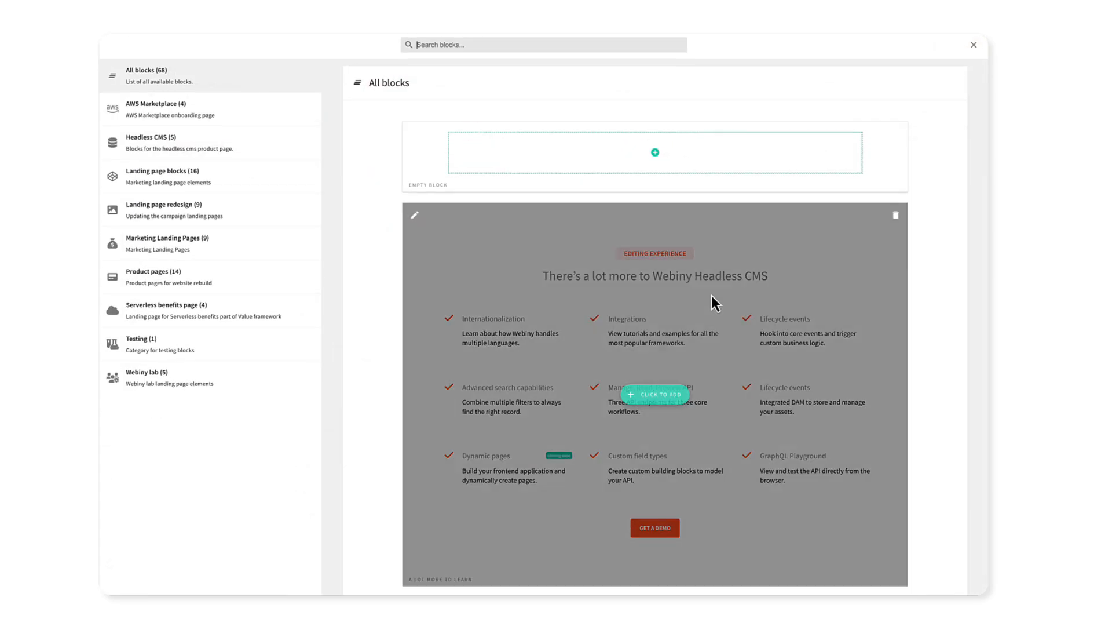
pyautogui.click(220, 355)
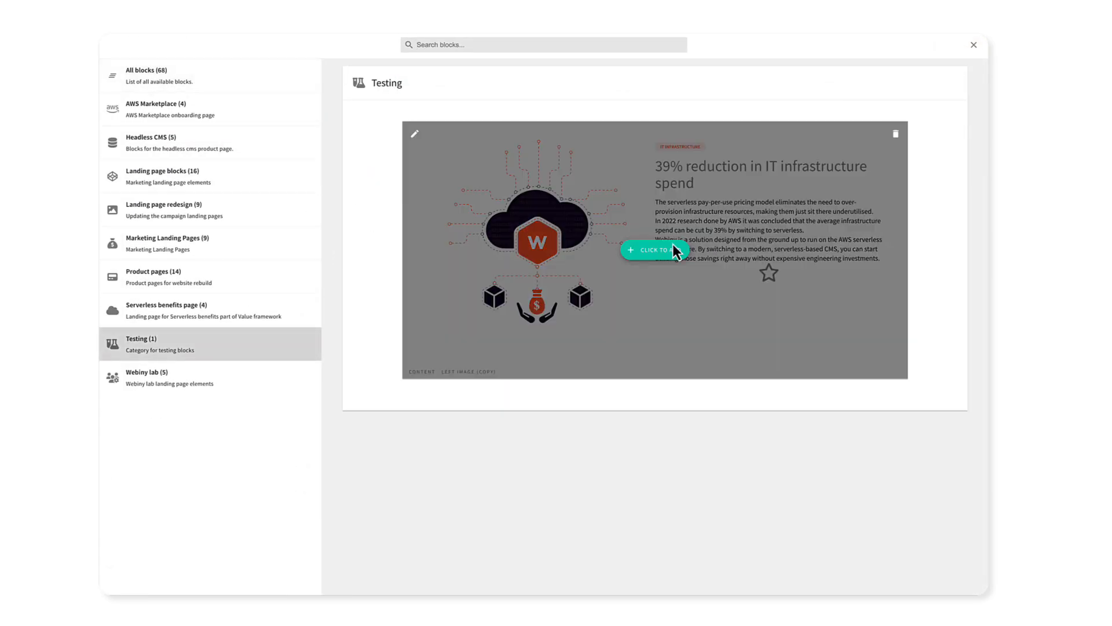
pyautogui.click(675, 318)
pyautogui.click(777, 423)
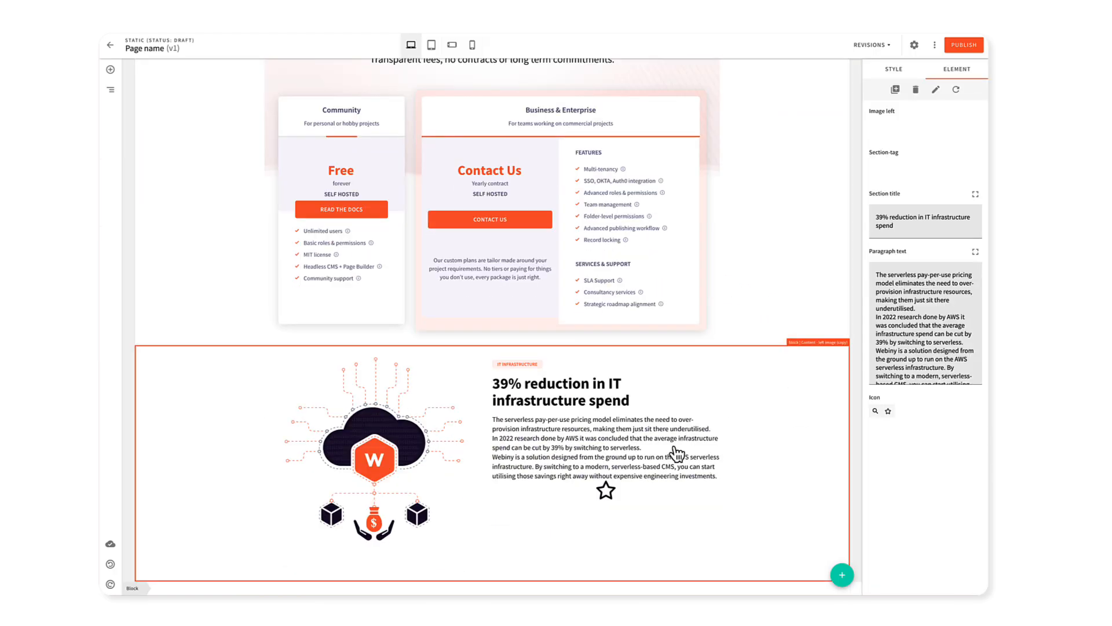
# Set the block's section title to "45% reduction in IT infrastructure spend" and insert a line break before "In 2022 research" in its paragraph
pyautogui.click(894, 71)
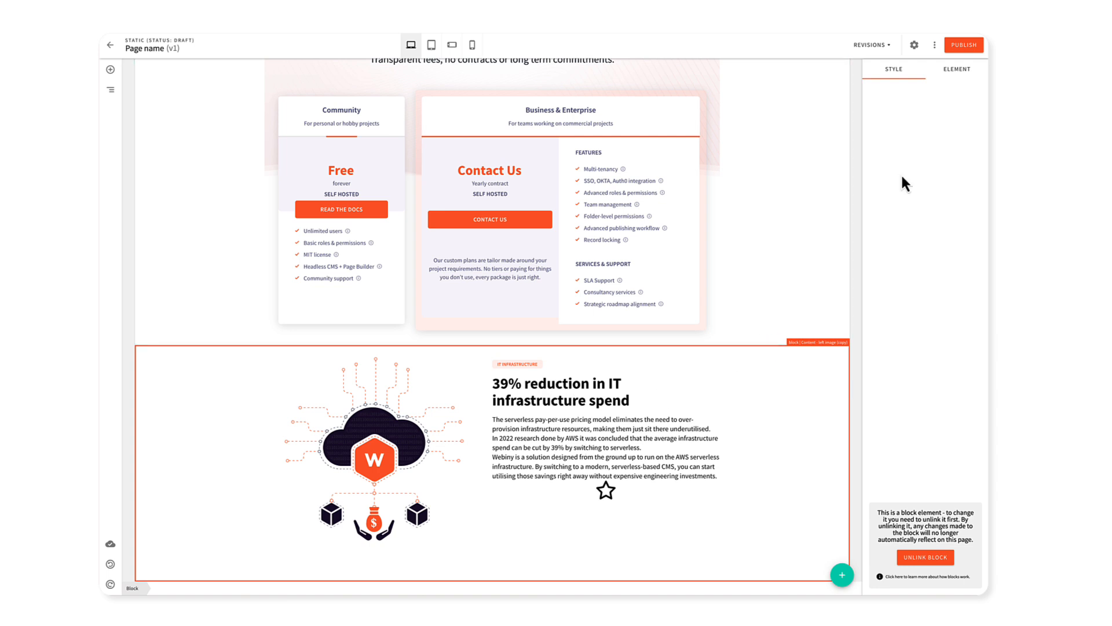
pyautogui.click(966, 75)
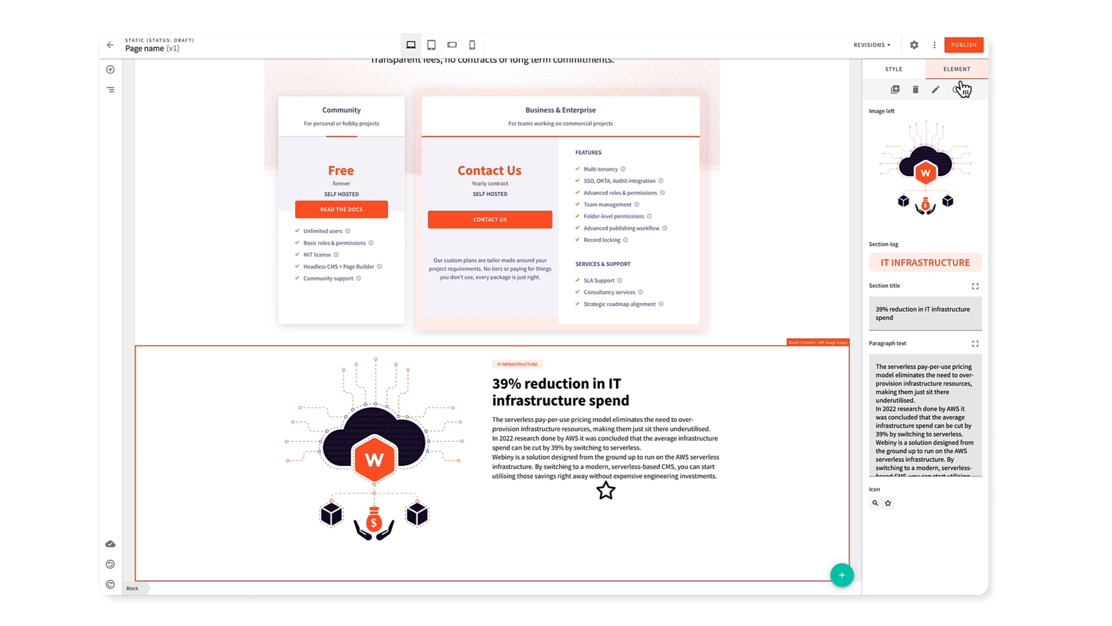
pyautogui.click(910, 312)
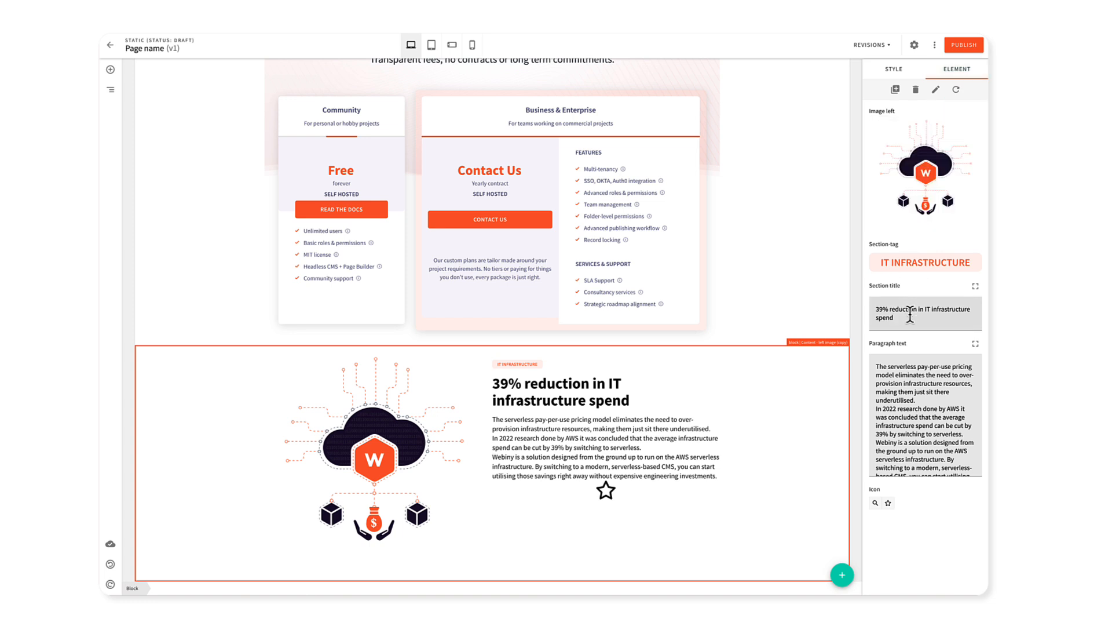
pyautogui.press('BackSpace')
pyautogui.press('BackSpace')
pyautogui.press('BackSpace')
pyautogui.press('BackSpace')
pyautogui.press('BackSpace')
pyautogui.press('BackSpace')
pyautogui.press('BackSpace')
pyautogui.press('BackSpace')
pyautogui.press('BackSpace')
pyautogui.write('45')
pyautogui.press('Return')
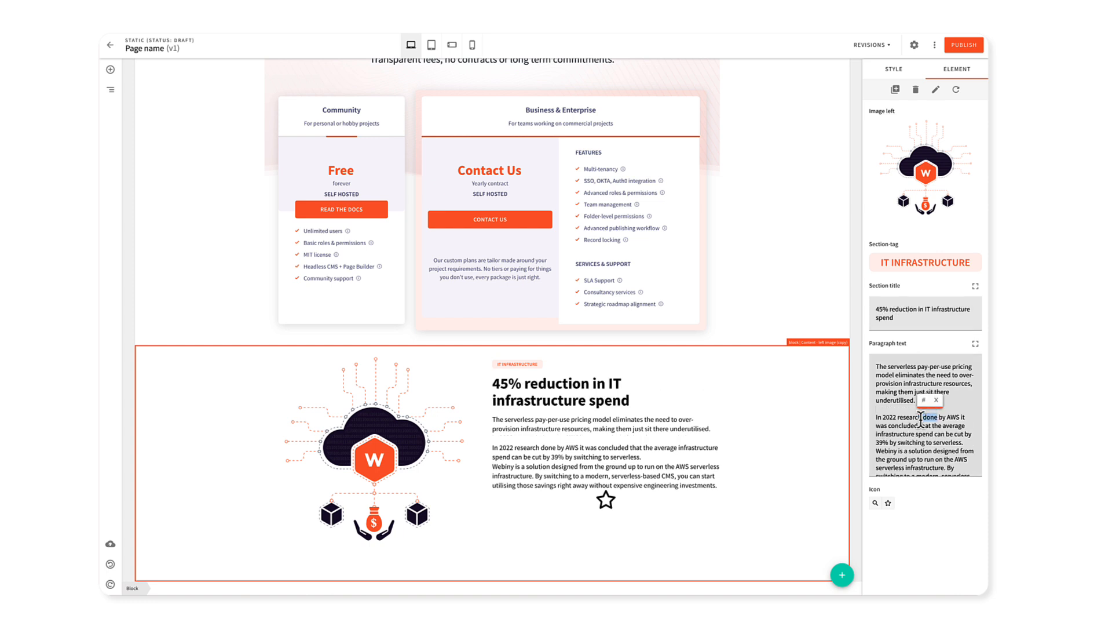
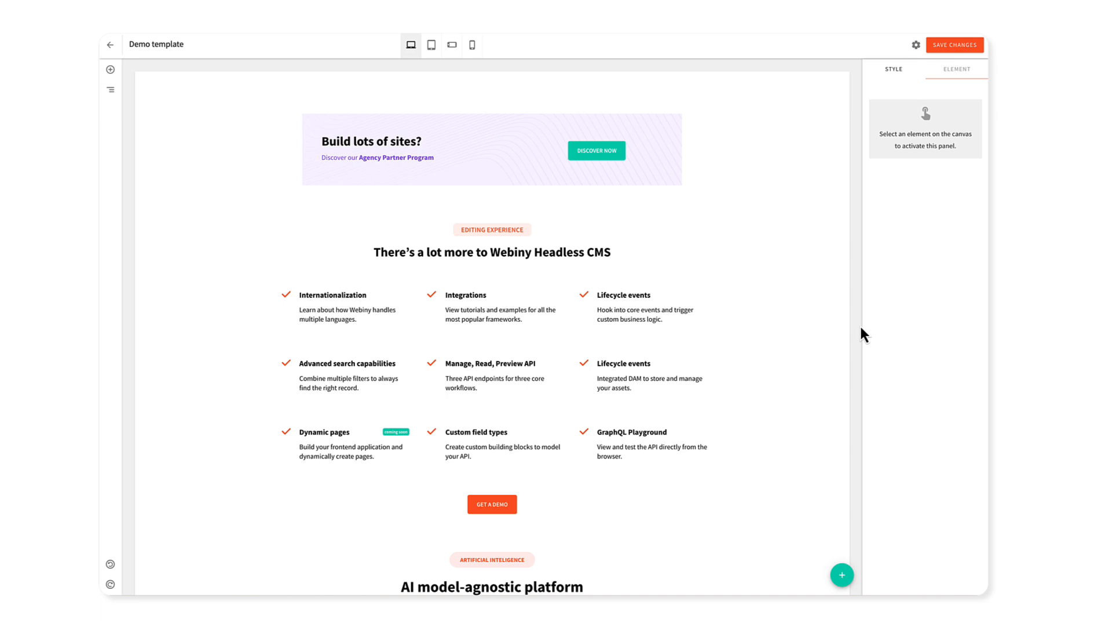
# Inspect the "There's a lot more to Webiny Headless CMS" block in the Demo template, then leave the editor without saving
pyautogui.click(800, 344)
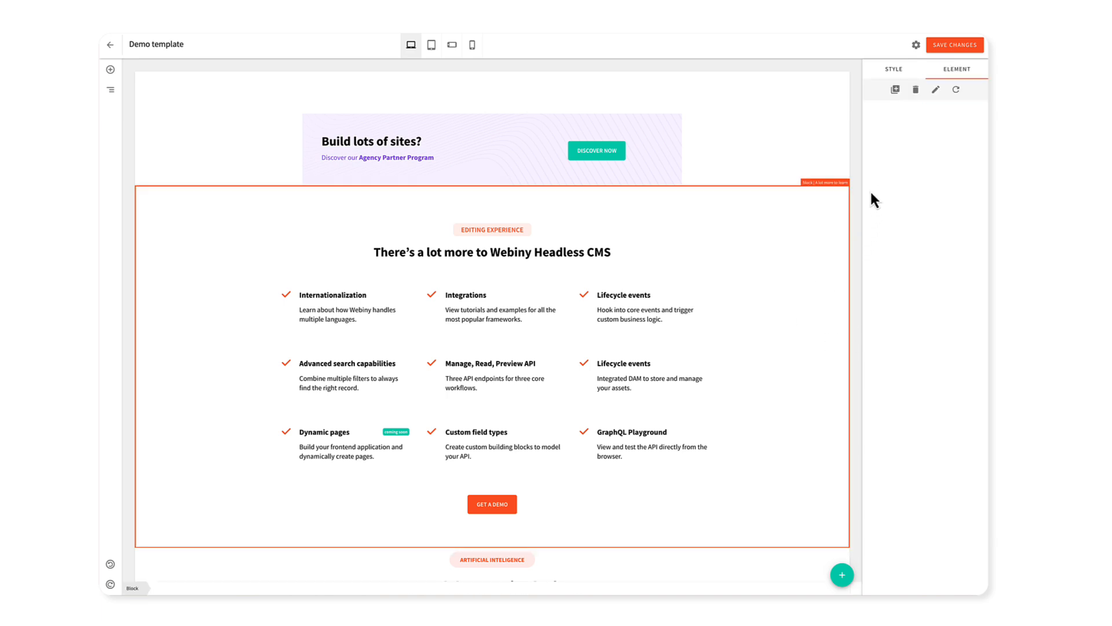
pyautogui.click(856, 470)
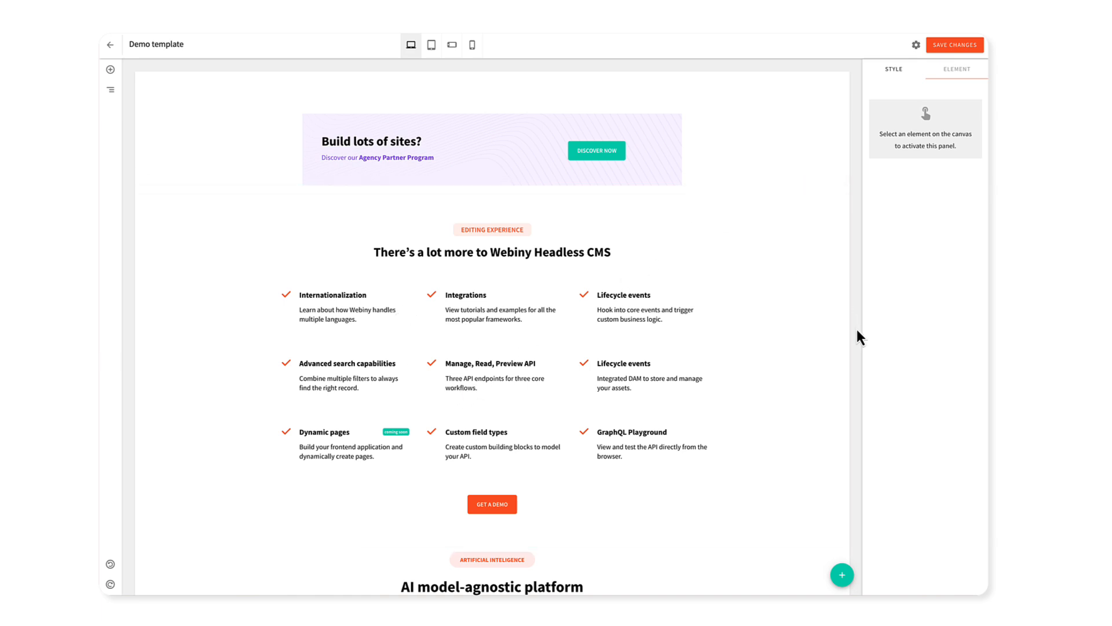
pyautogui.click(119, 52)
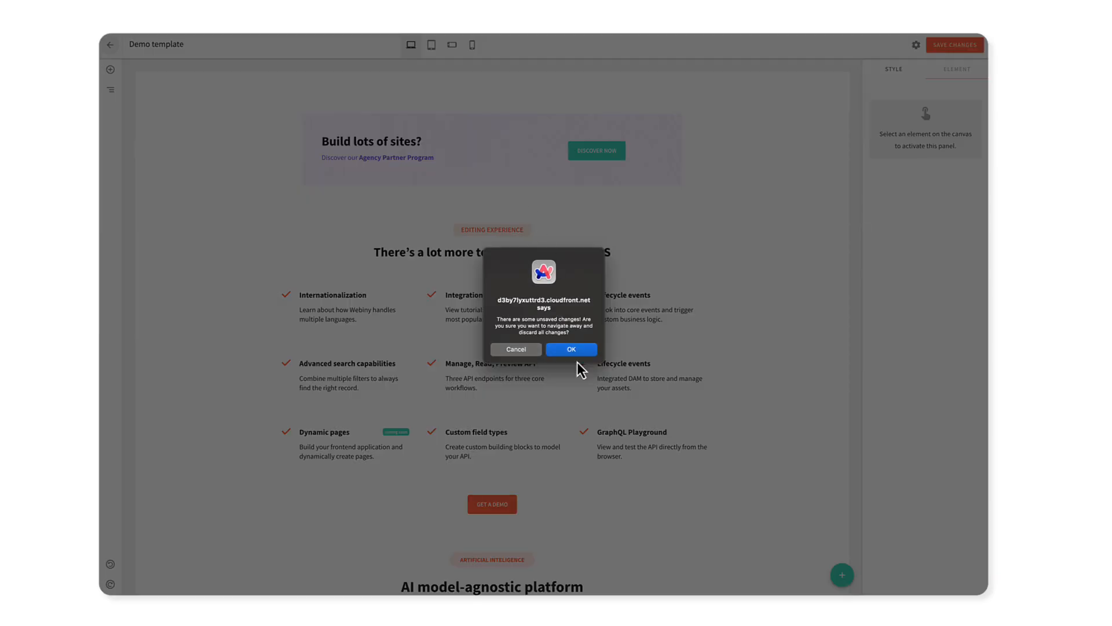
pyautogui.click(573, 350)
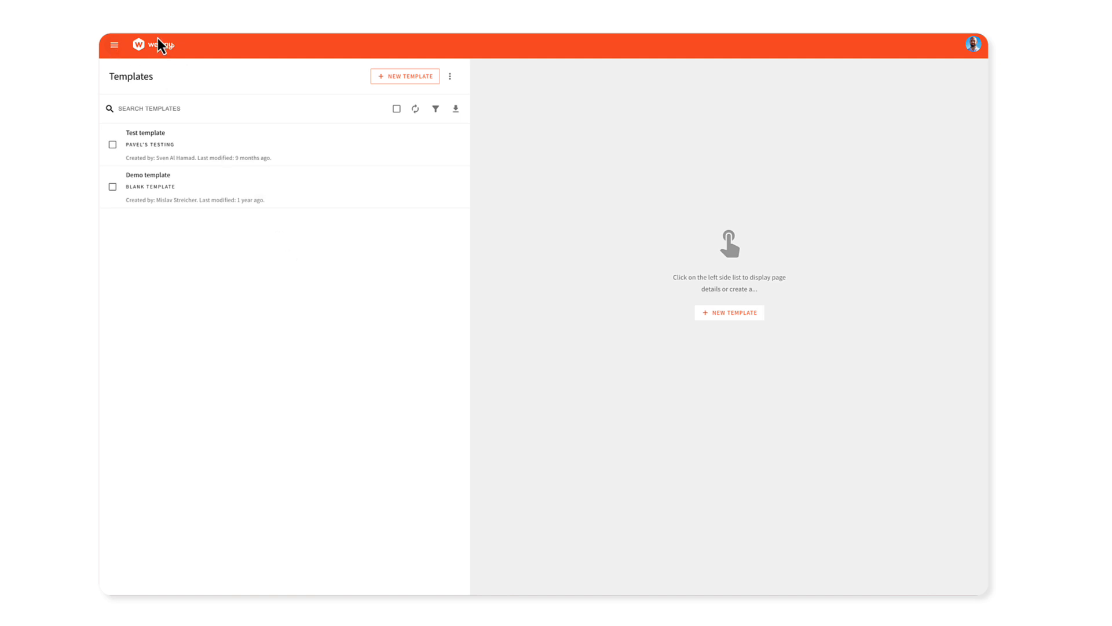
# Return to the Page Builder pages list and view the edit and delete options available for folders
pyautogui.click(114, 44)
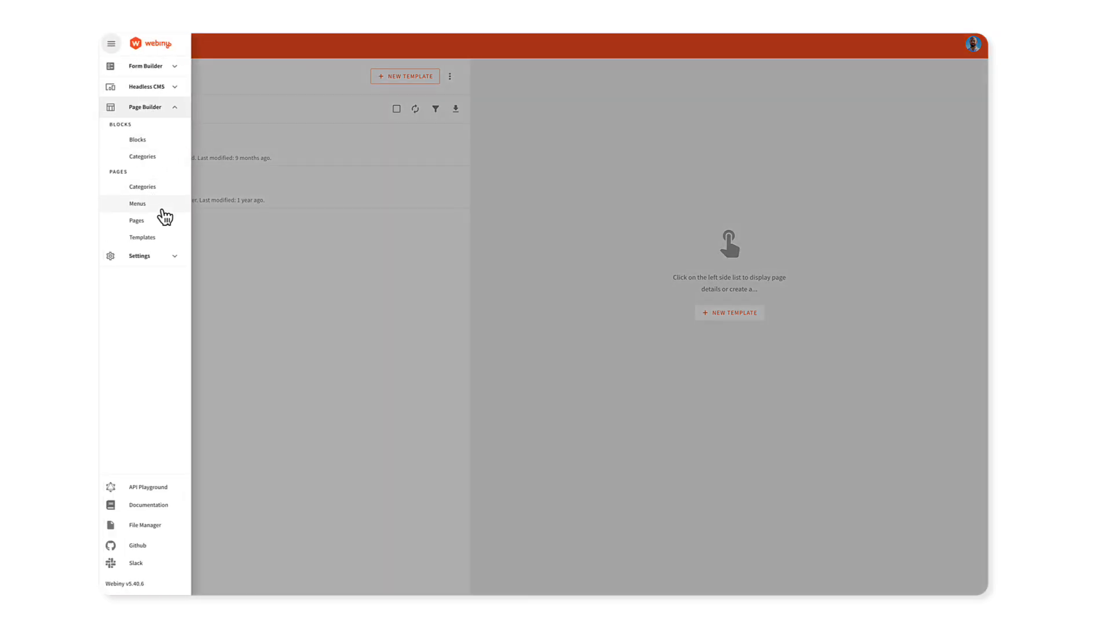
pyautogui.click(156, 221)
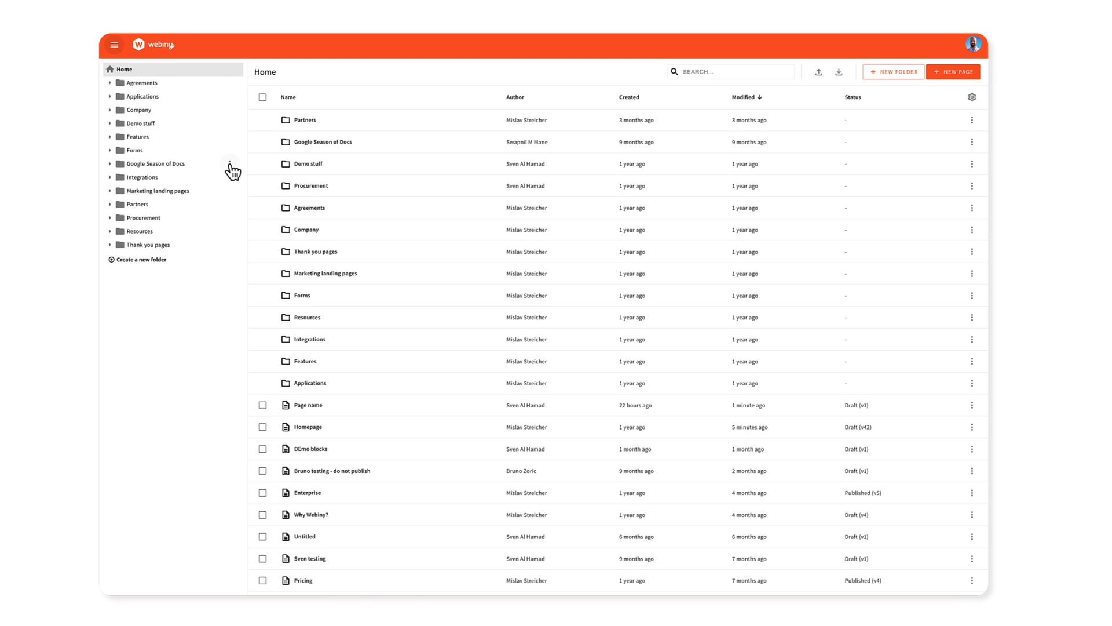
pyautogui.click(230, 165)
pyautogui.click(233, 168)
pyautogui.click(229, 204)
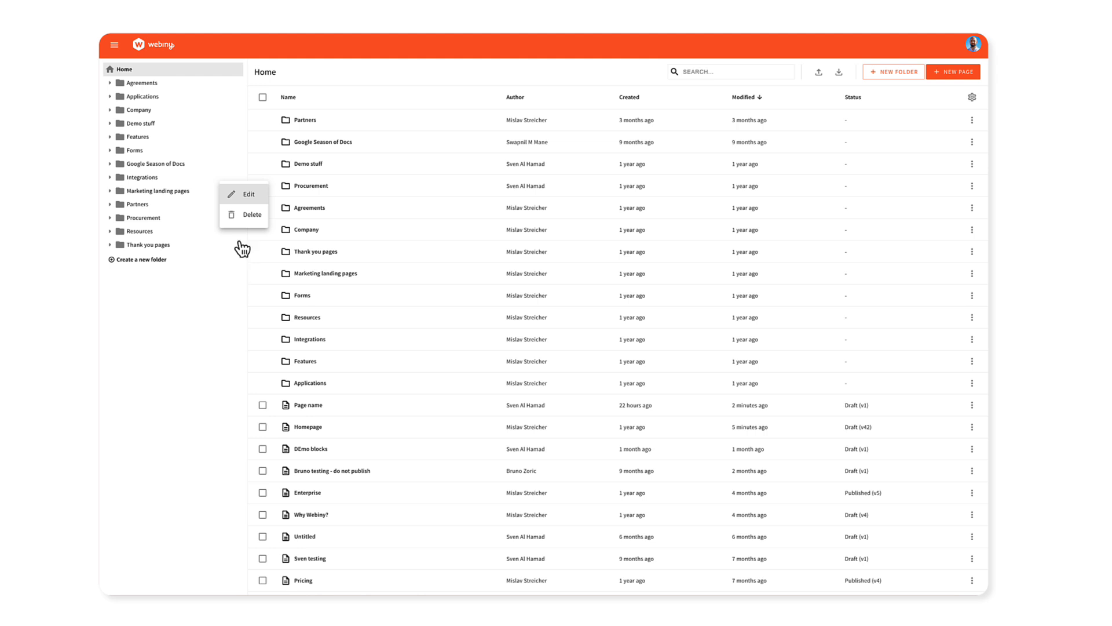
pyautogui.click(215, 414)
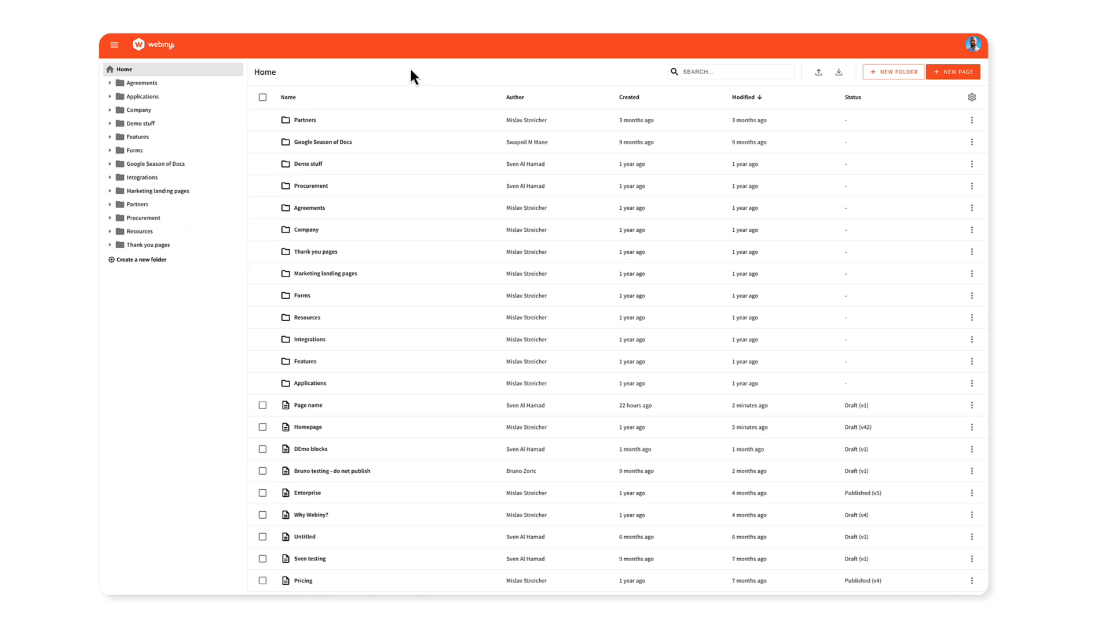
# Select the pages "Page name", "Homepage" and "DEmo blocks" to review the available bulk actions, then clear the selection
pyautogui.click(263, 405)
pyautogui.click(263, 426)
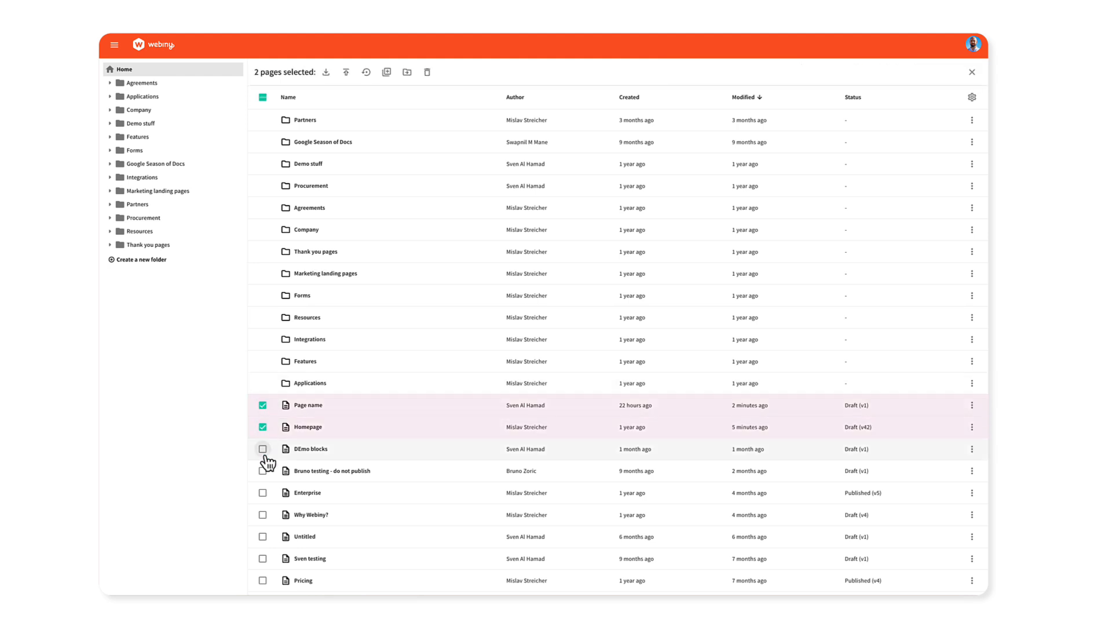
pyautogui.click(262, 448)
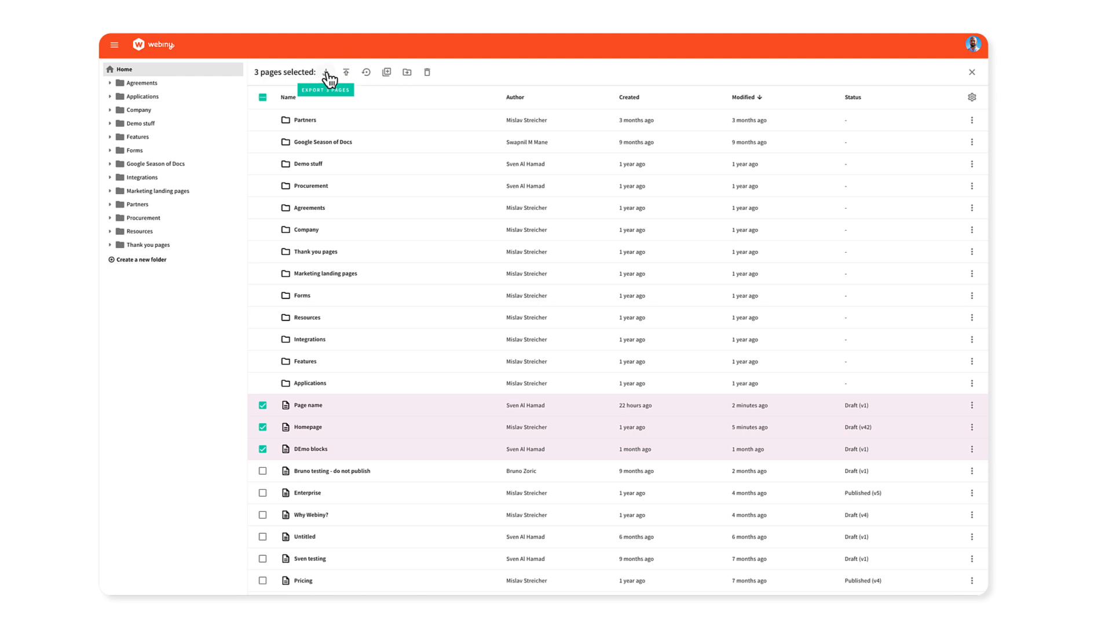
pyautogui.click(262, 406)
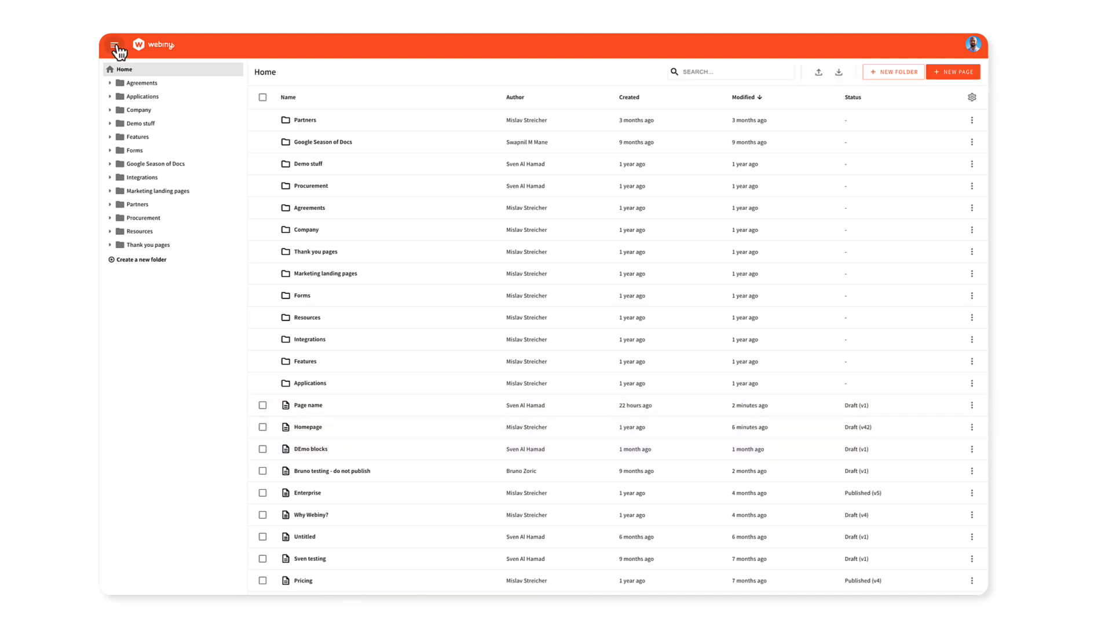
# Open the Serverless benefits page category in the blocks list and review the import and export options for blocks
pyautogui.click(118, 49)
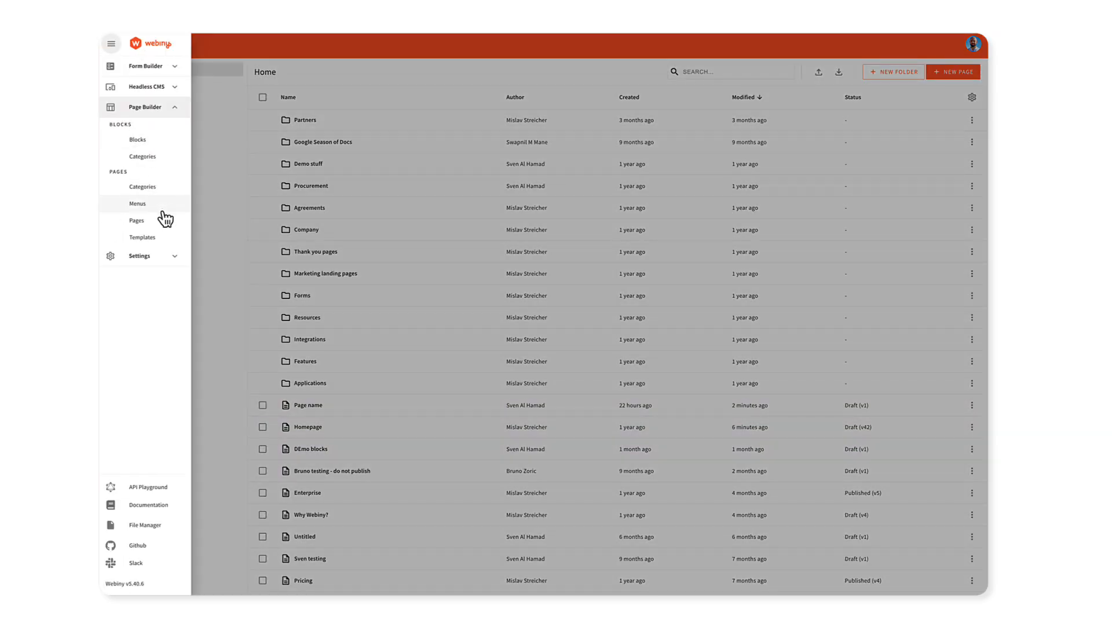
pyautogui.click(157, 149)
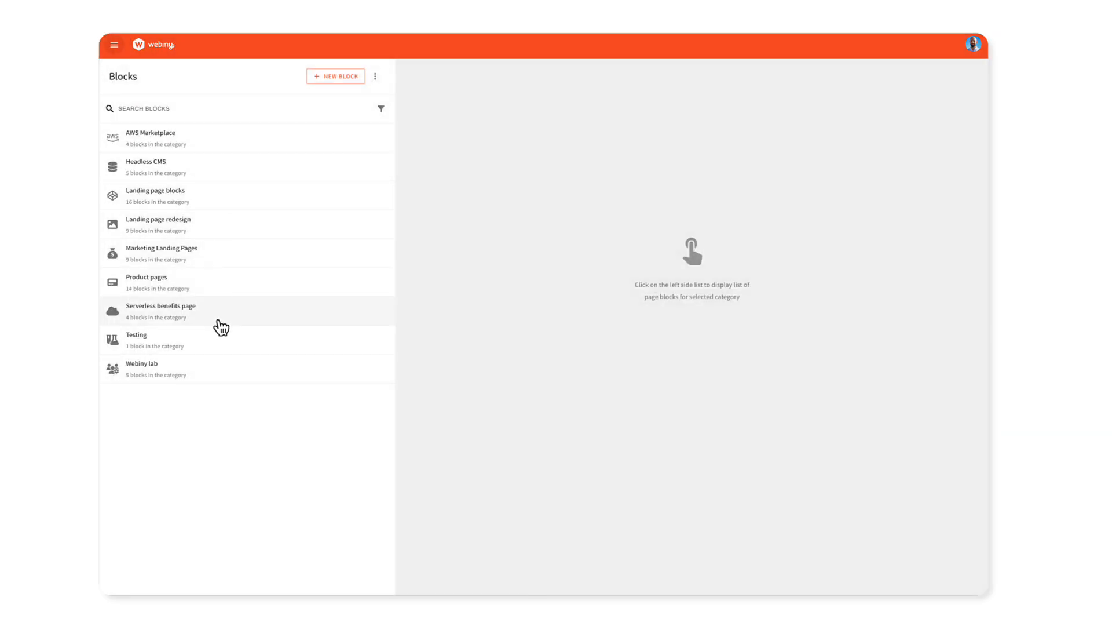
pyautogui.click(218, 319)
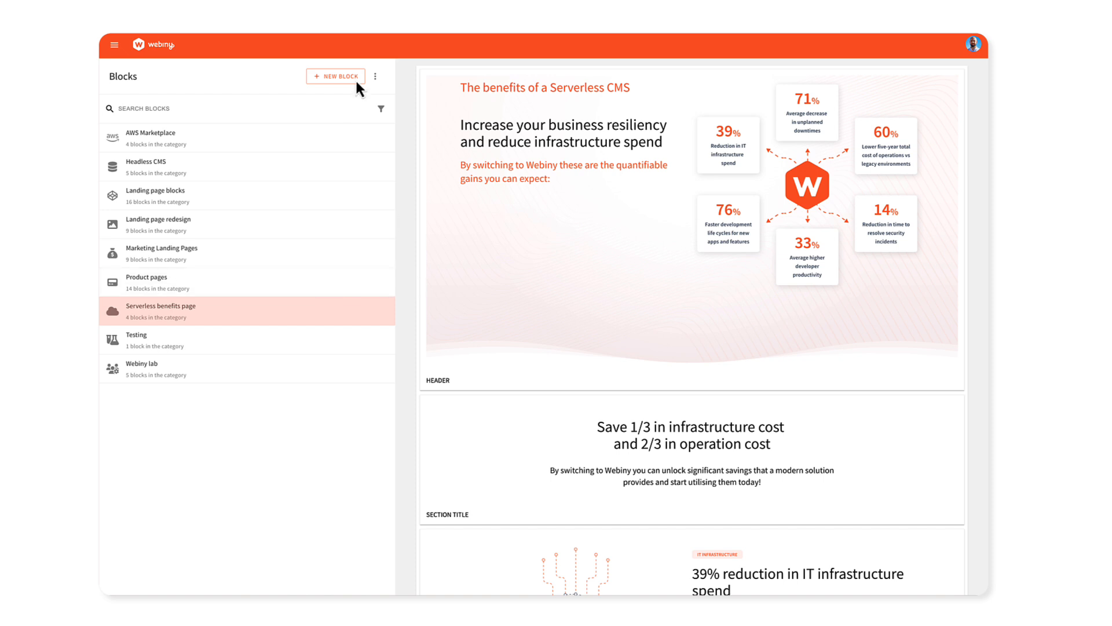
pyautogui.moveTo(467, 236)
pyautogui.click(376, 76)
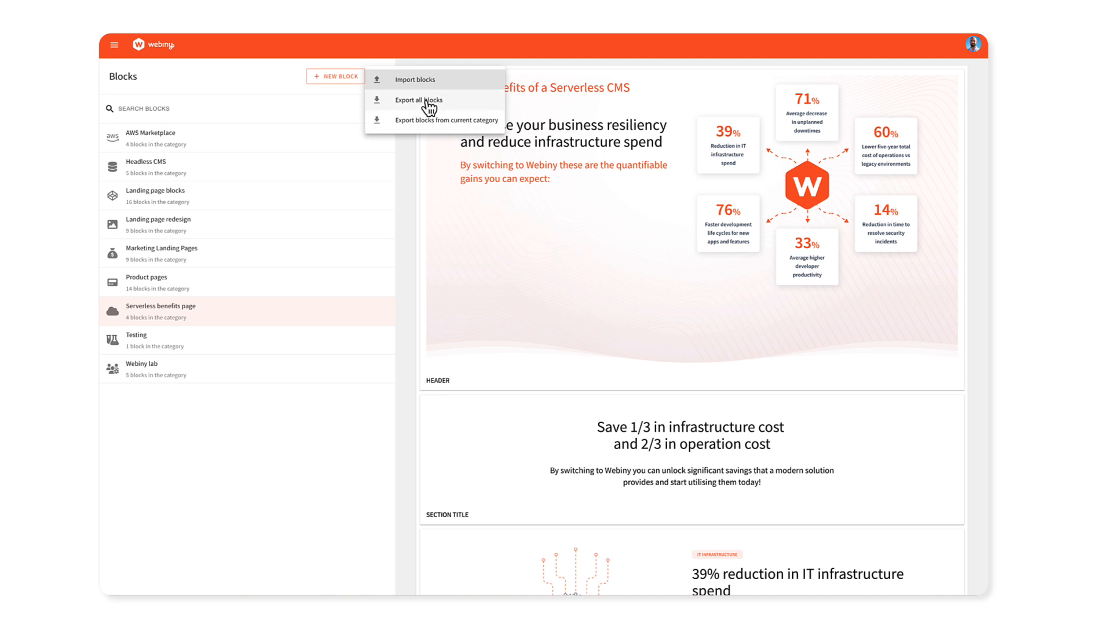
pyautogui.click(411, 163)
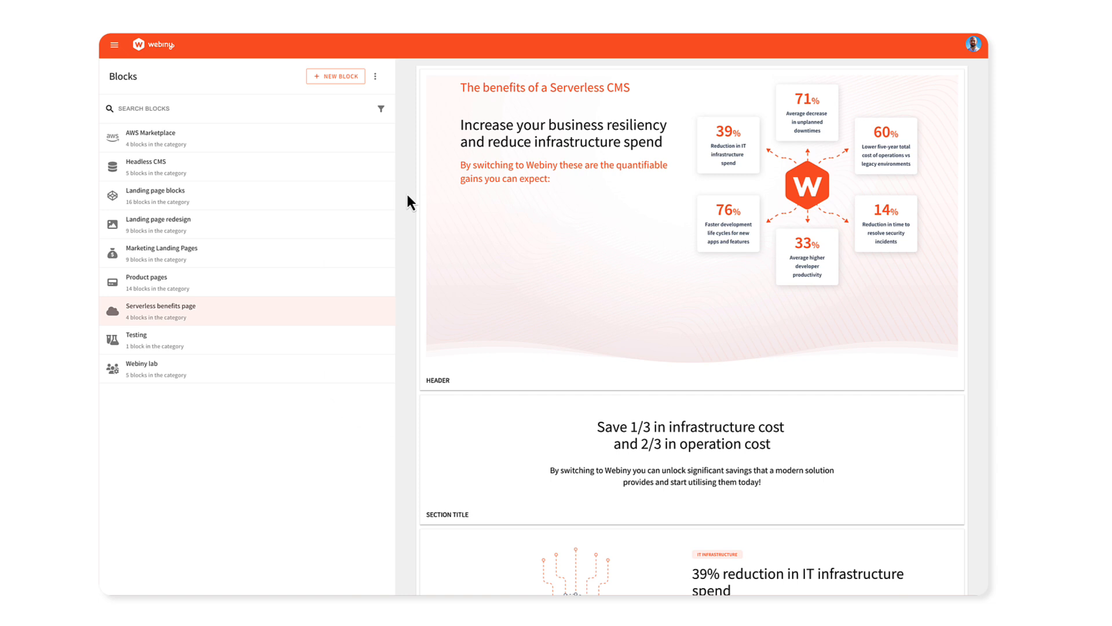
# Open webiny.com/docs in a new browser tab and go to the Webiny Enterprise article "Setup Theme Manager"
pyautogui.press('super+t')
pyautogui.write('webiny.com/docs')
pyautogui.press('Return')
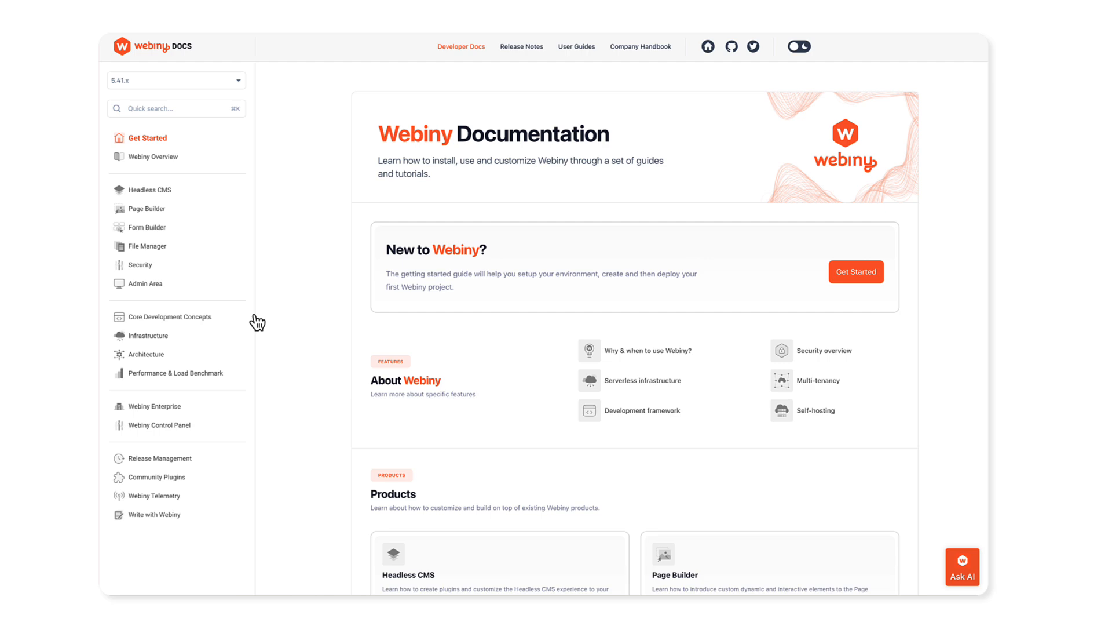
pyautogui.click(206, 415)
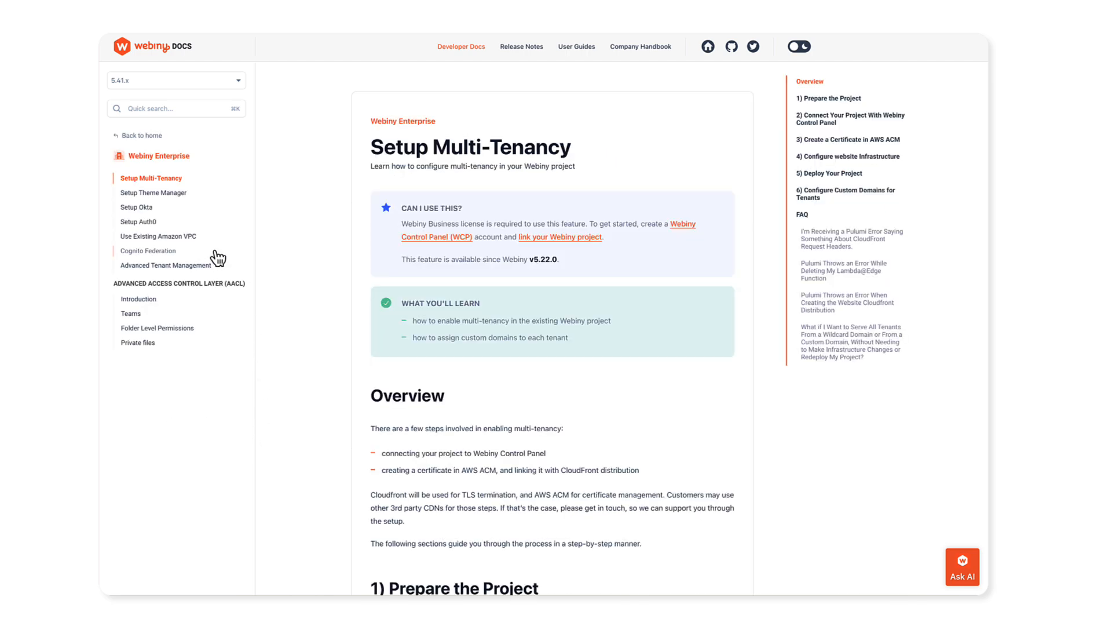
pyautogui.click(168, 194)
# Read the Theme Manager article's introduction and overview, including the illustration of assigning themes to an individual tenant
pyautogui.scroll(-4, 637, 267)
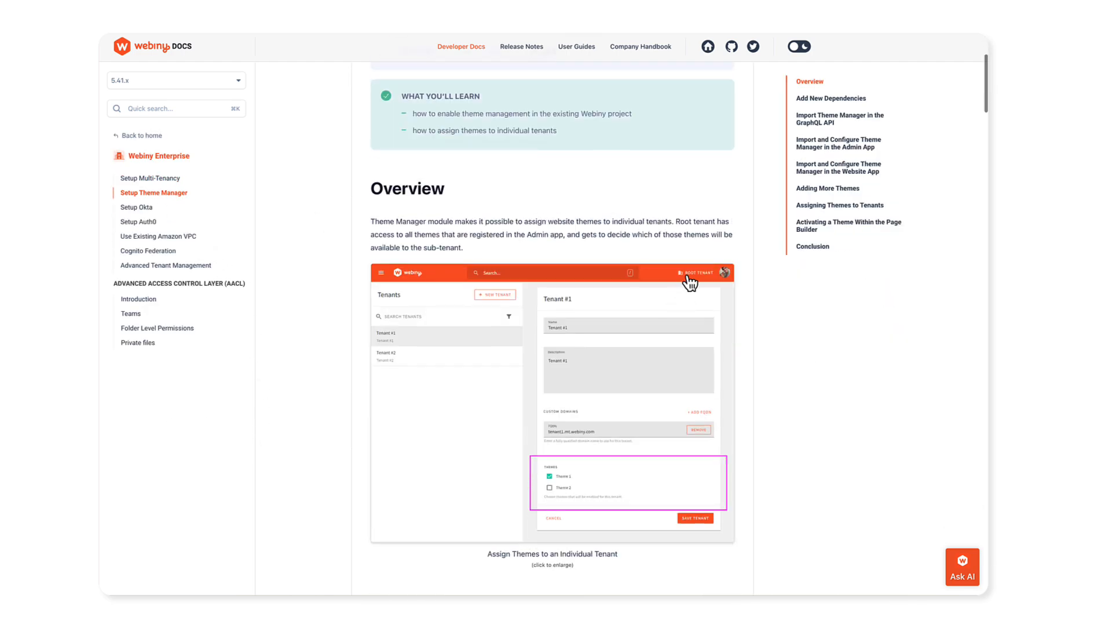
pyautogui.scroll(2, 690, 282)
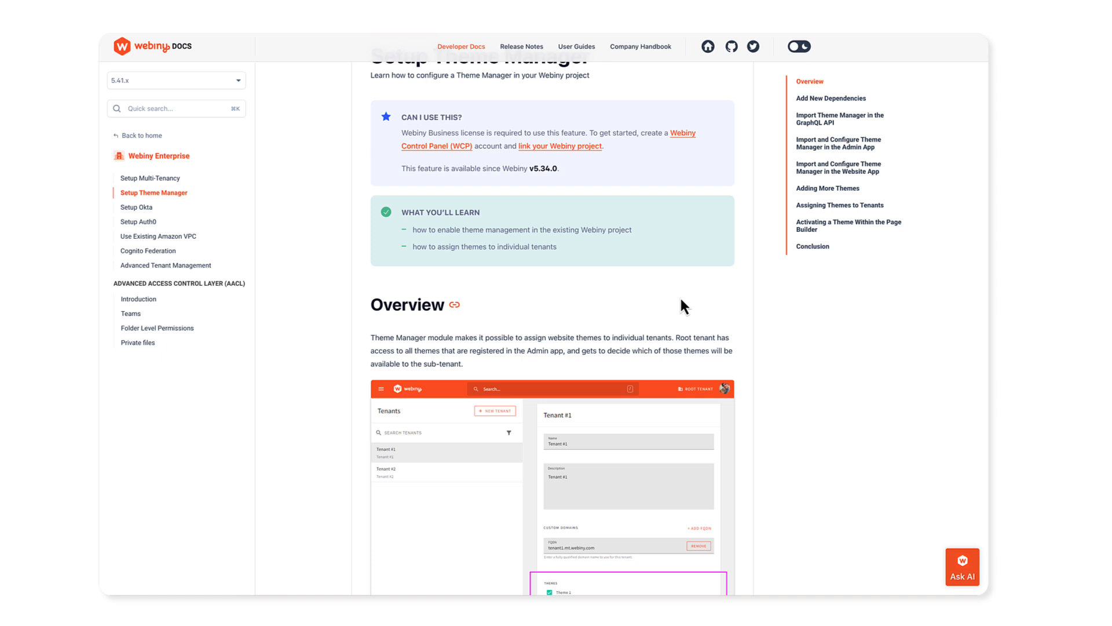
pyautogui.scroll(-1, 680, 300)
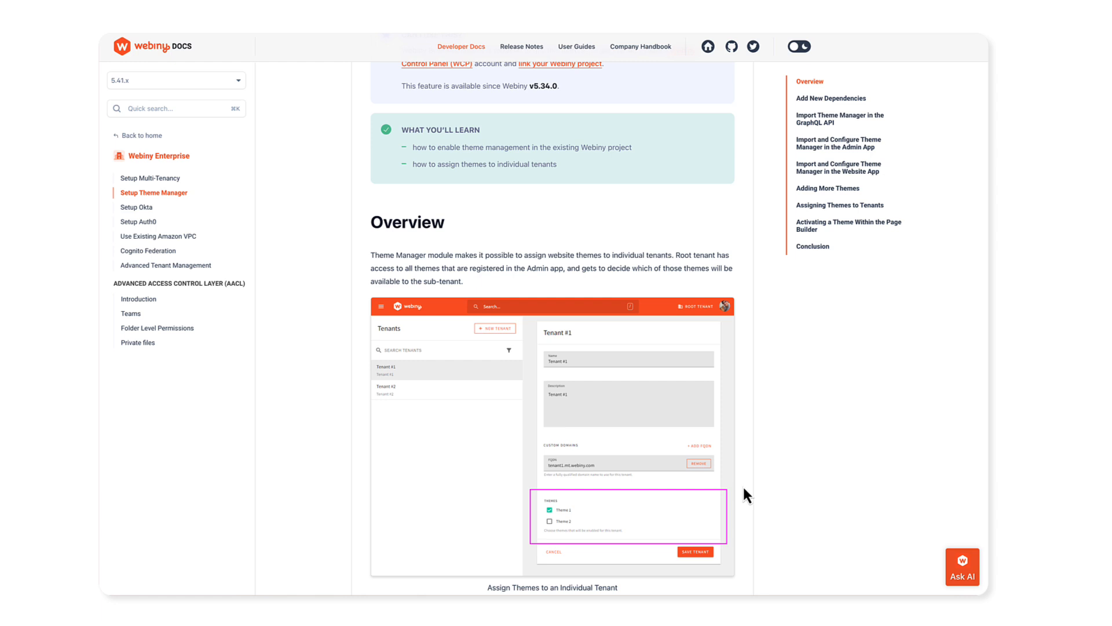
pyautogui.scroll(-2, 743, 485)
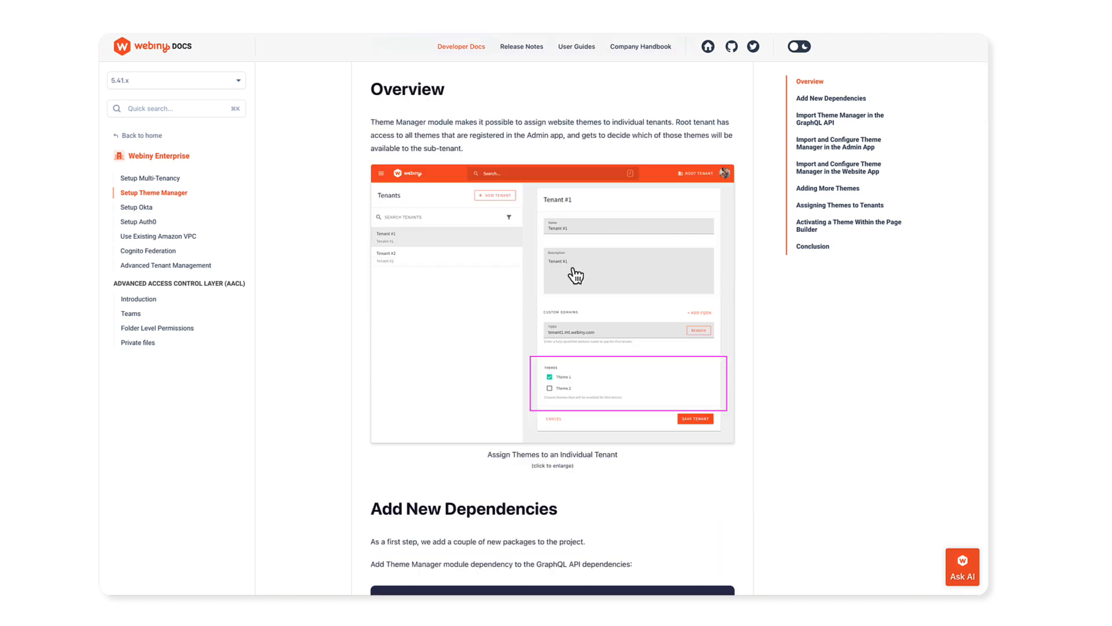
pyautogui.scroll(-4, 704, 371)
pyautogui.scroll(10, 727, 373)
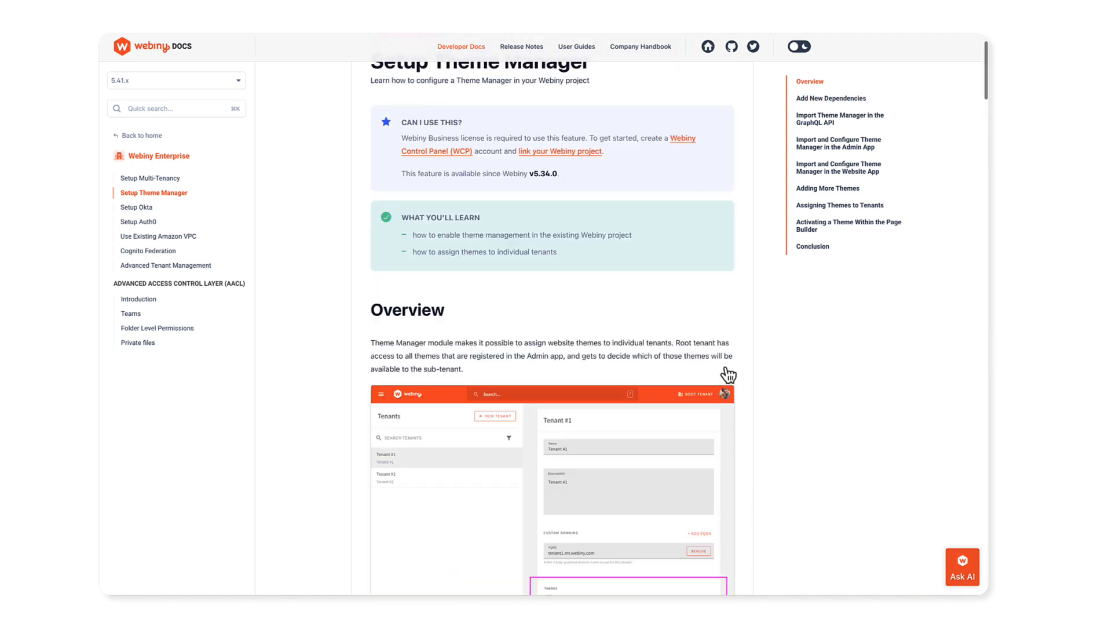